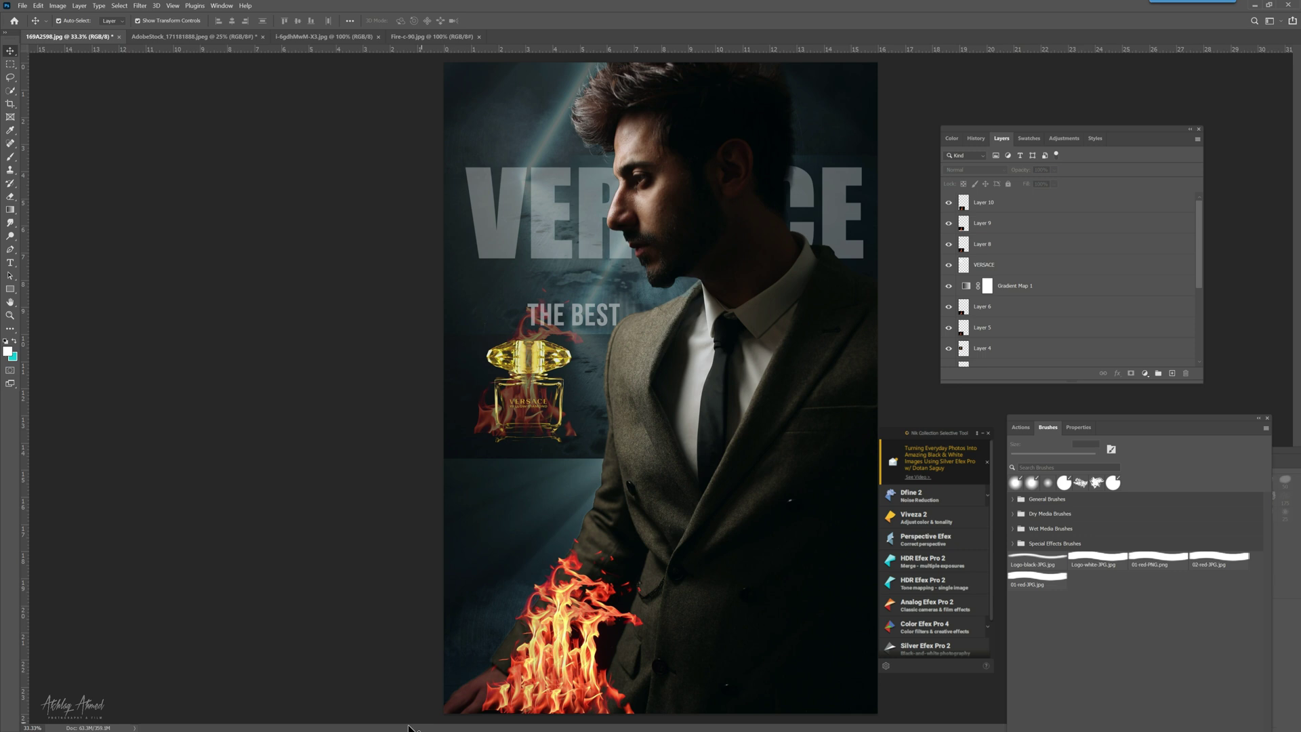
Step: View the reference composite aferlogo.jpg from the desktop, close it and return to the Photoshop document
click(1254, 7)
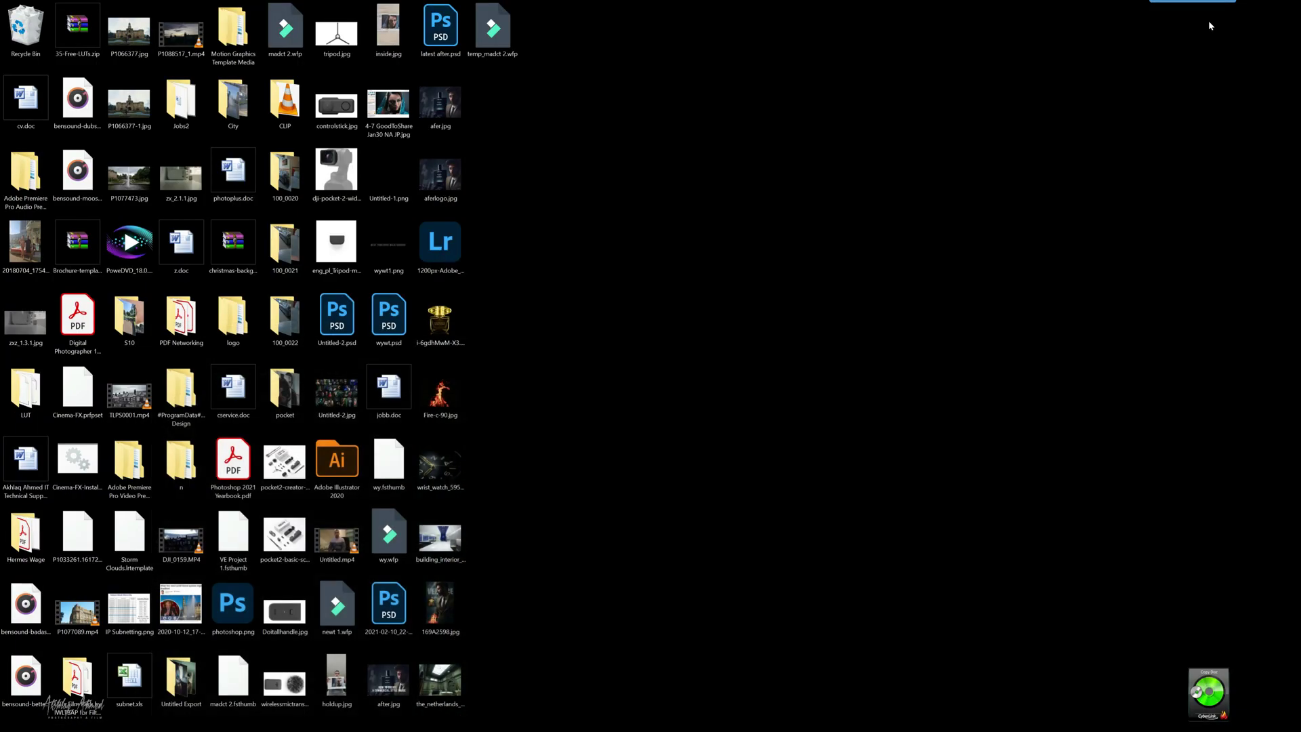
double_click(456, 179)
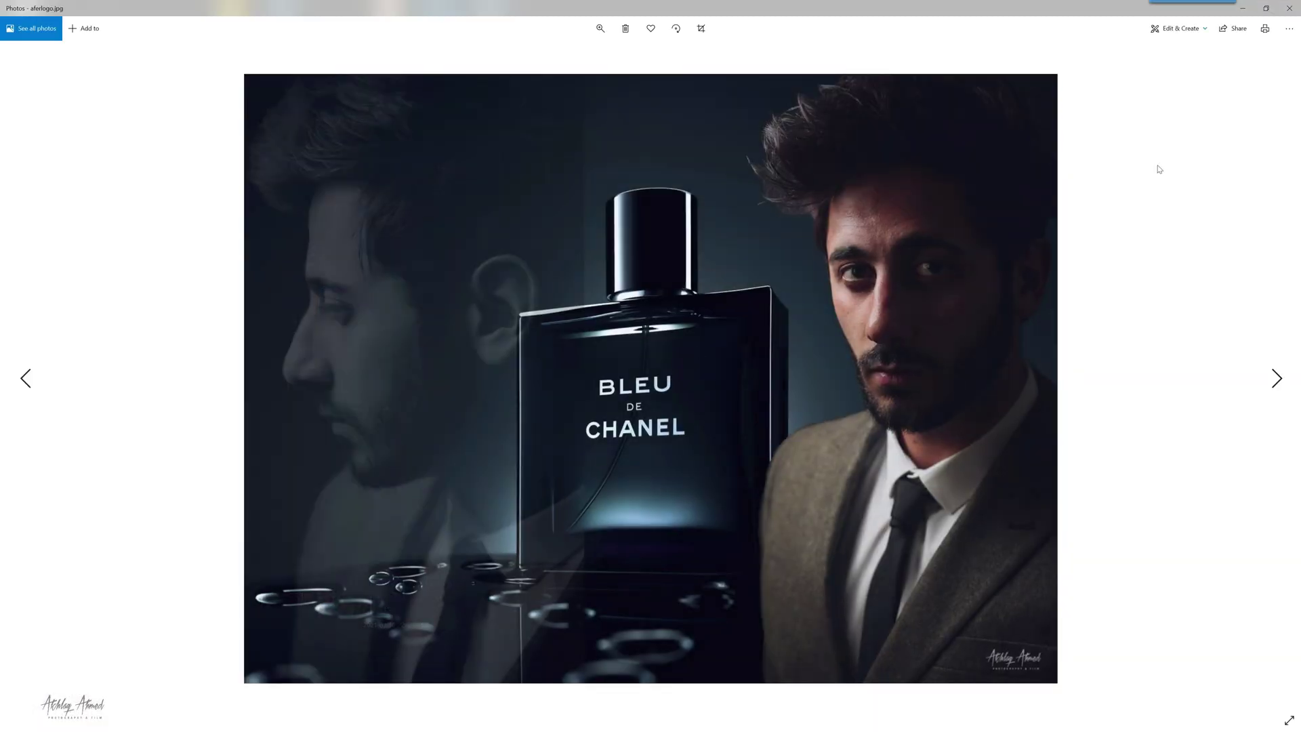
click(1290, 7)
mouse_move(464, 728)
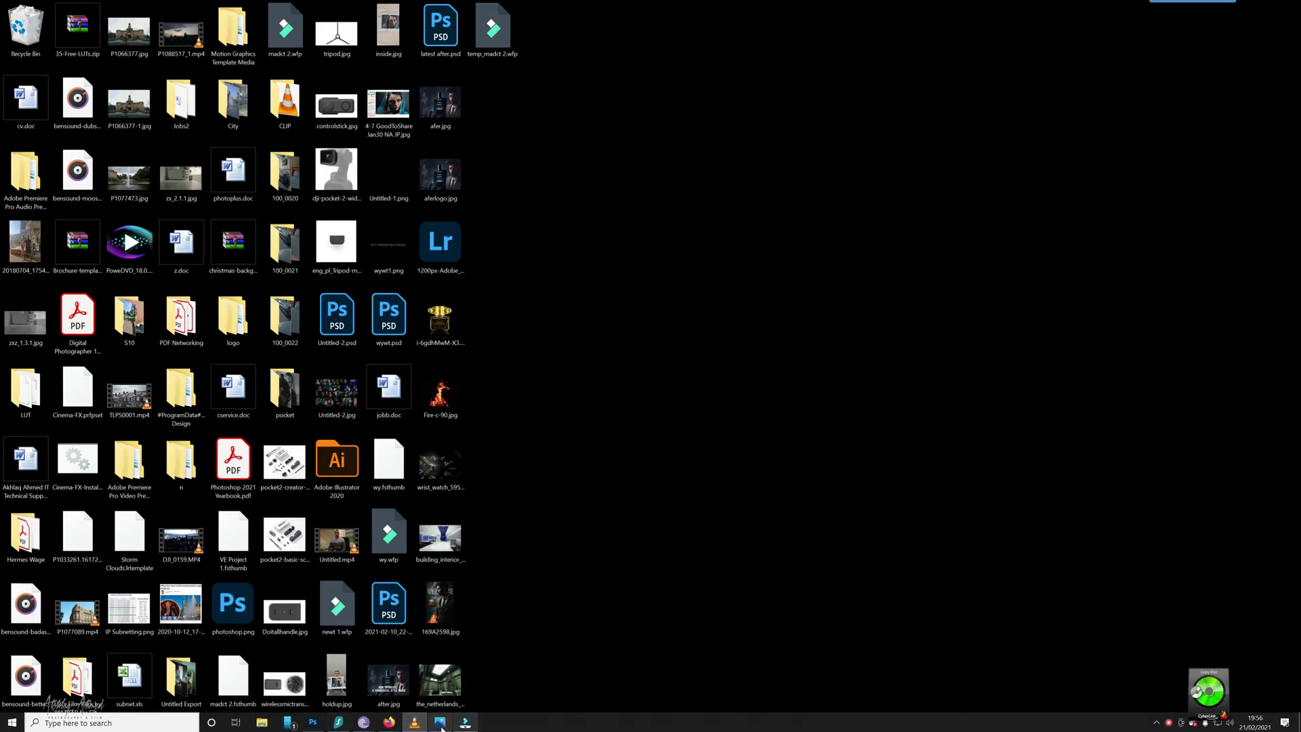
click(312, 722)
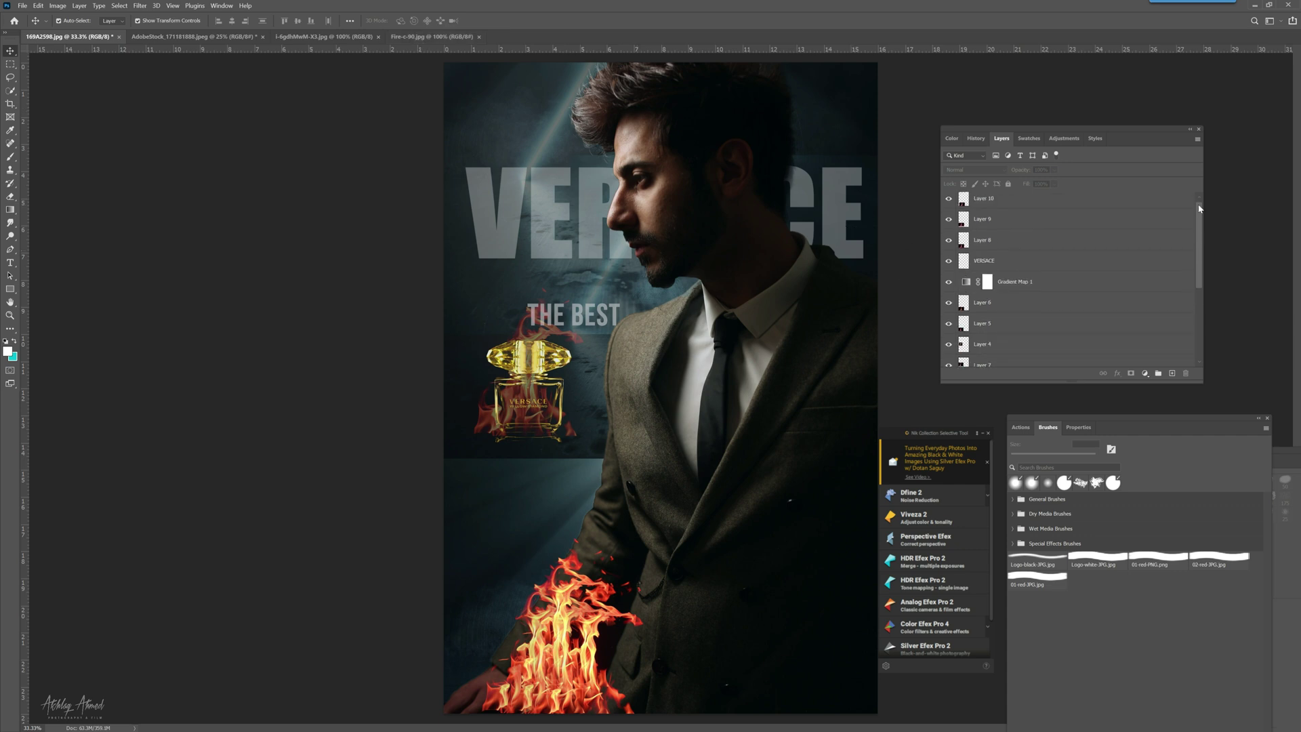
Step: Hide Layer 10, Layer 9, Layer 8, VERSACE, Gradient Map 1, Layer 6, Layer 5 and Layer 4
click(949, 203)
click(948, 223)
click(948, 244)
click(949, 266)
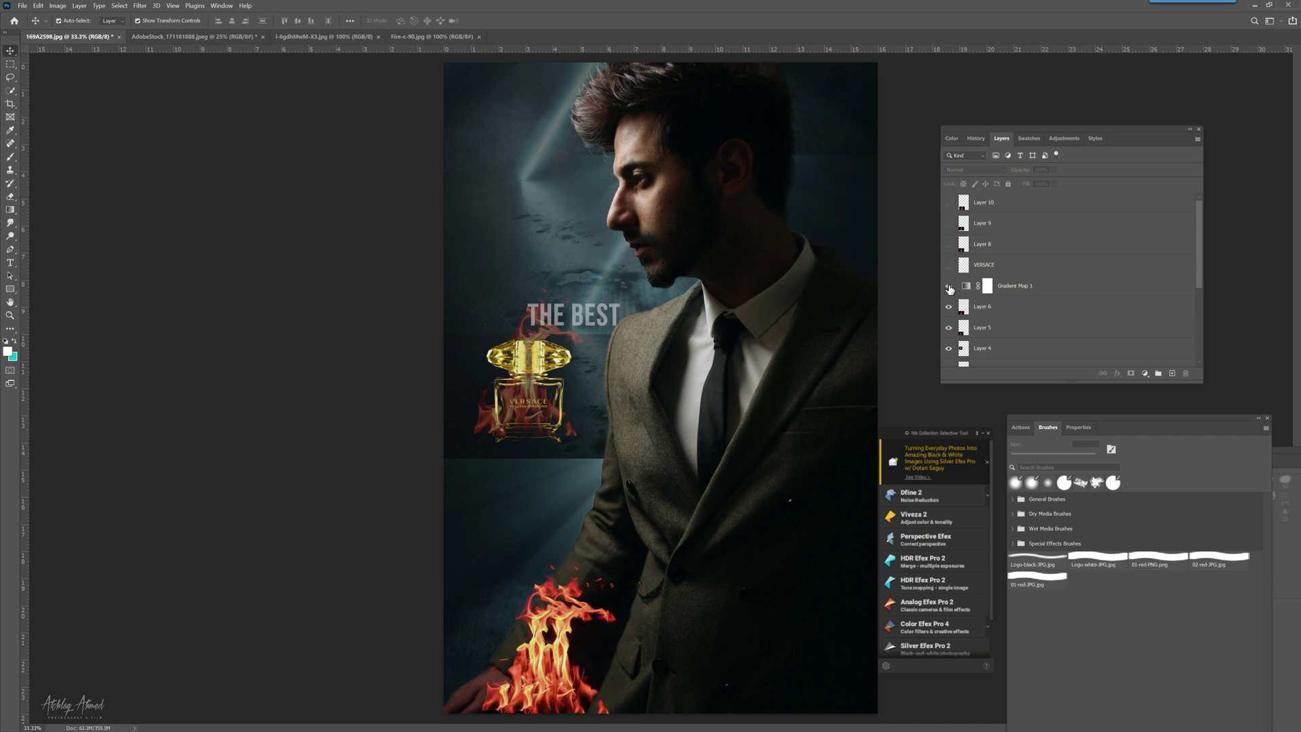
click(949, 287)
click(949, 307)
click(949, 329)
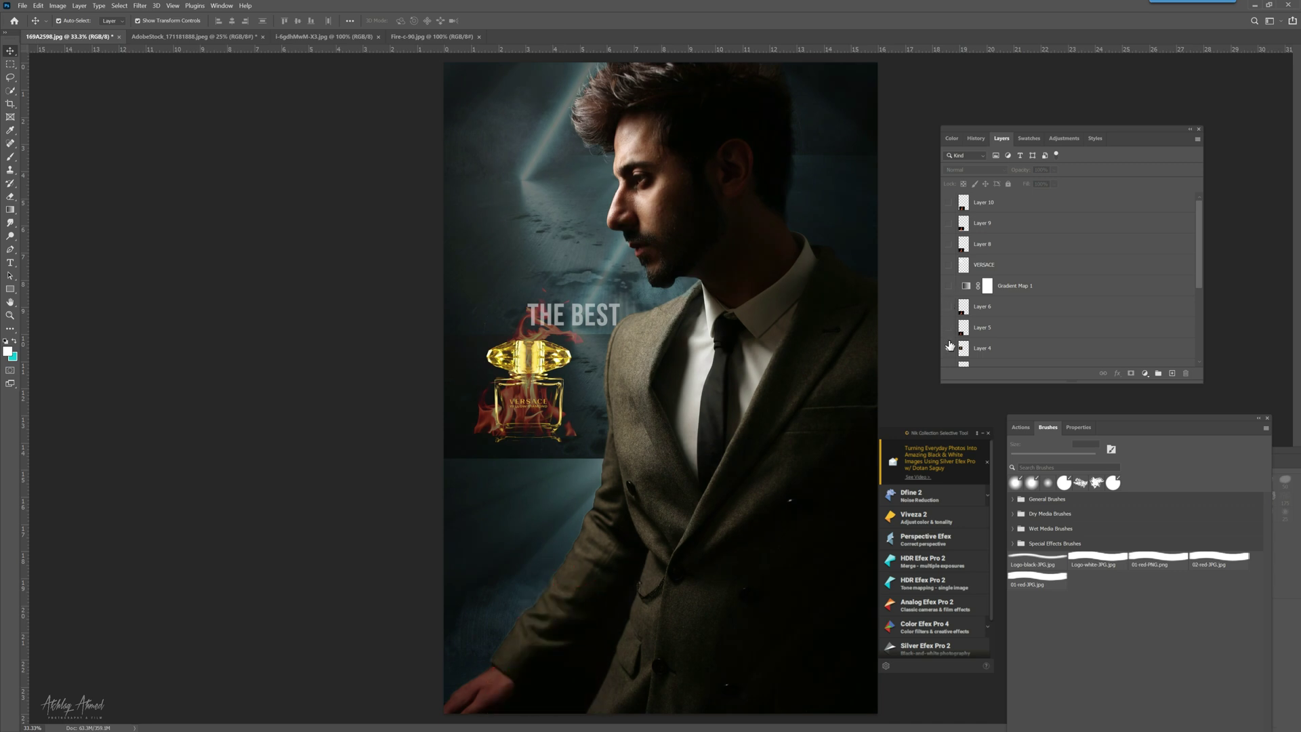
click(948, 348)
Step: Hide Layer 7, Layer 3, the THE BEST text, Layer 2 and Layer 1
scroll(1200, 286, down, 3)
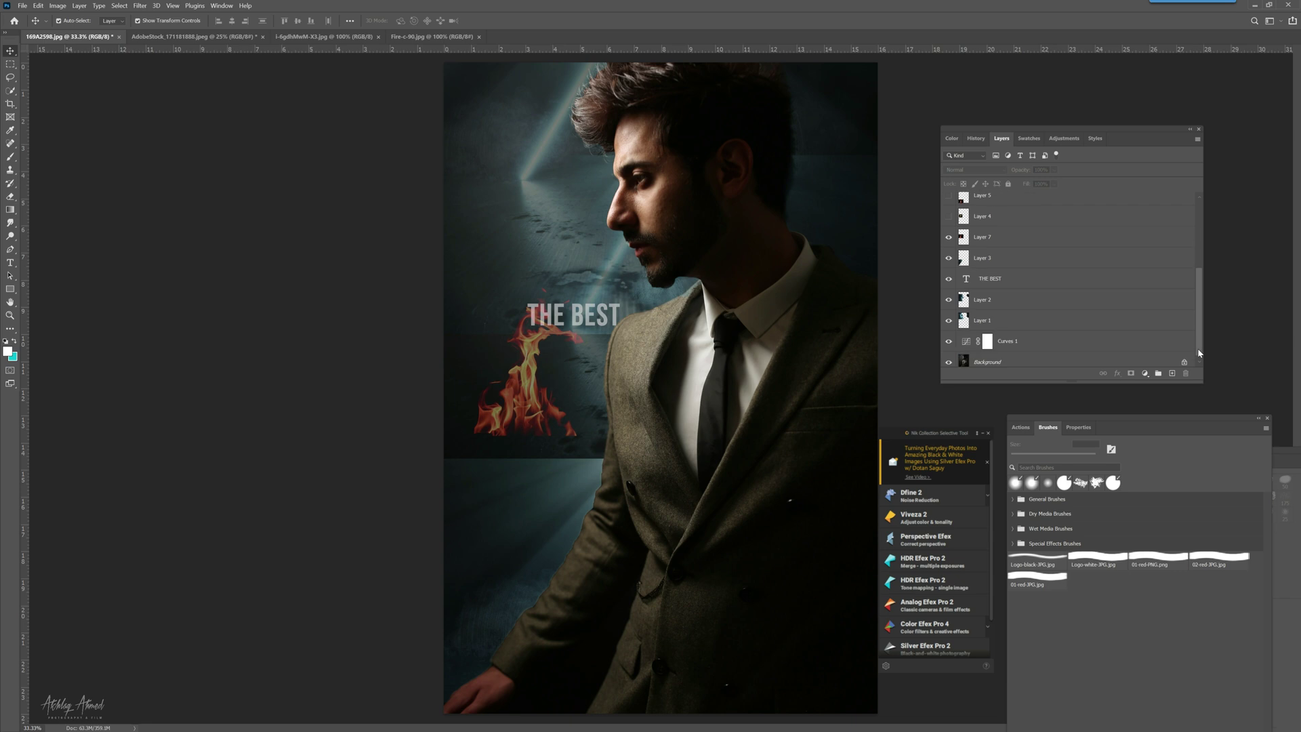
click(948, 237)
click(949, 258)
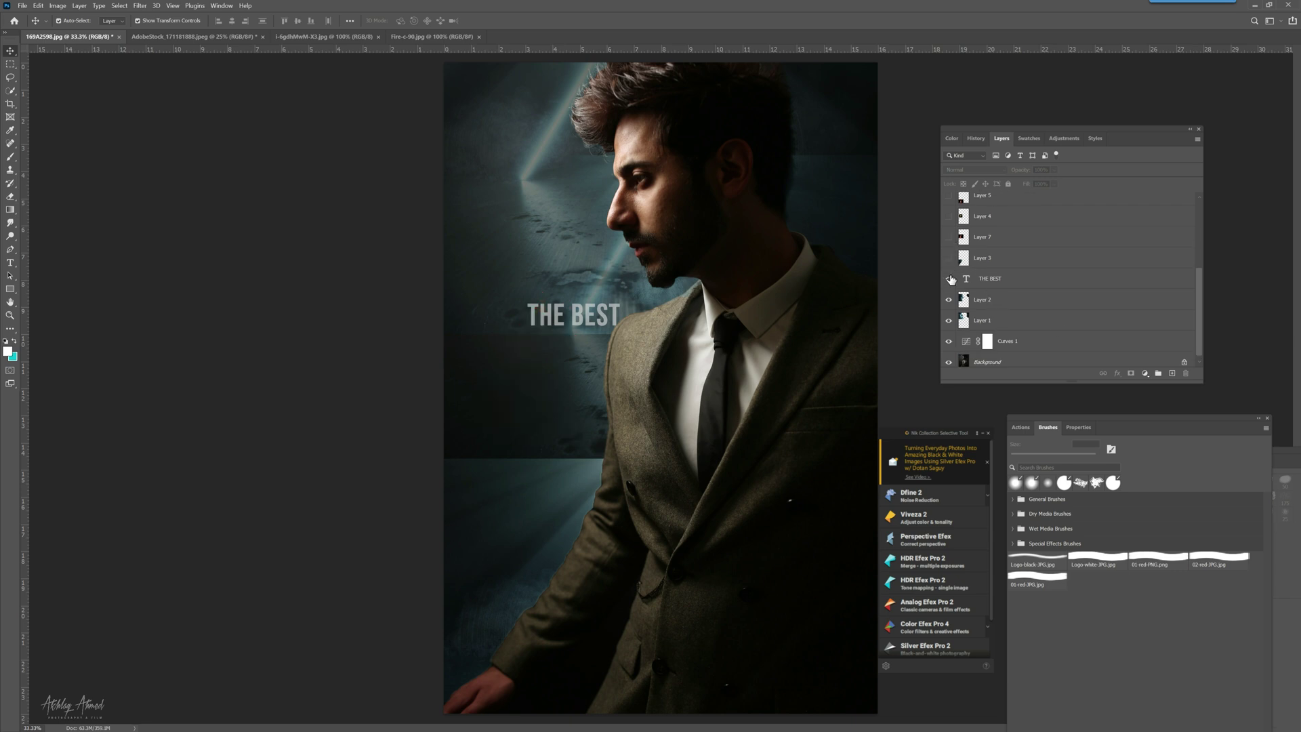
click(948, 279)
click(948, 300)
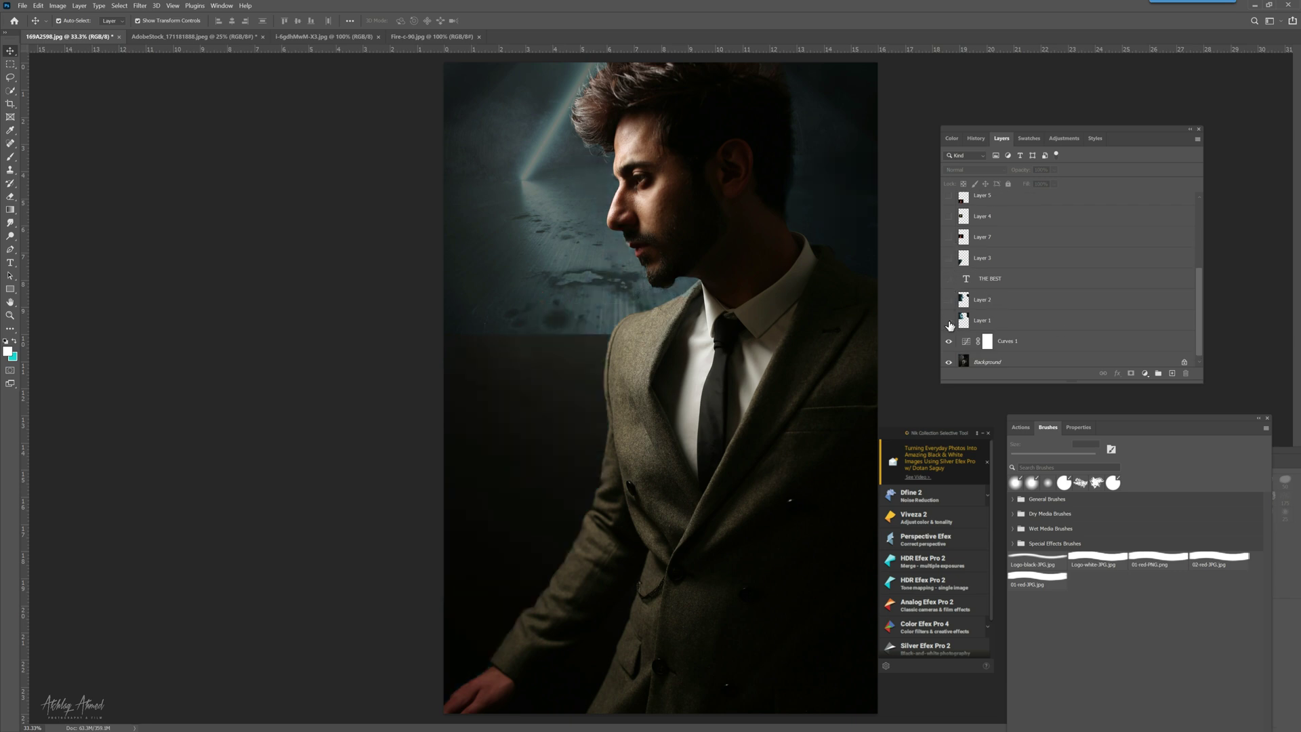
click(949, 321)
Step: Delete every layer from Layer 10 through Curves 1, keeping only the Background layer
drag(1198, 273, 1193, 190)
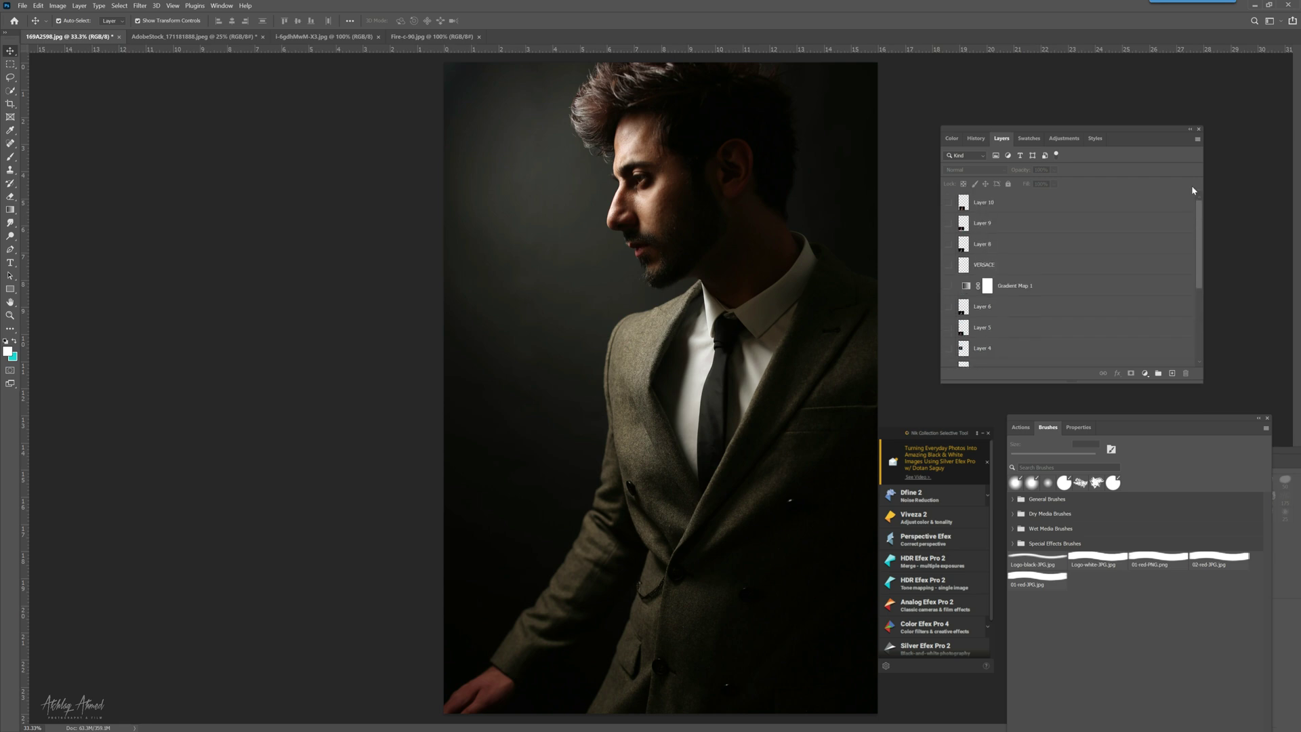
click(1141, 202)
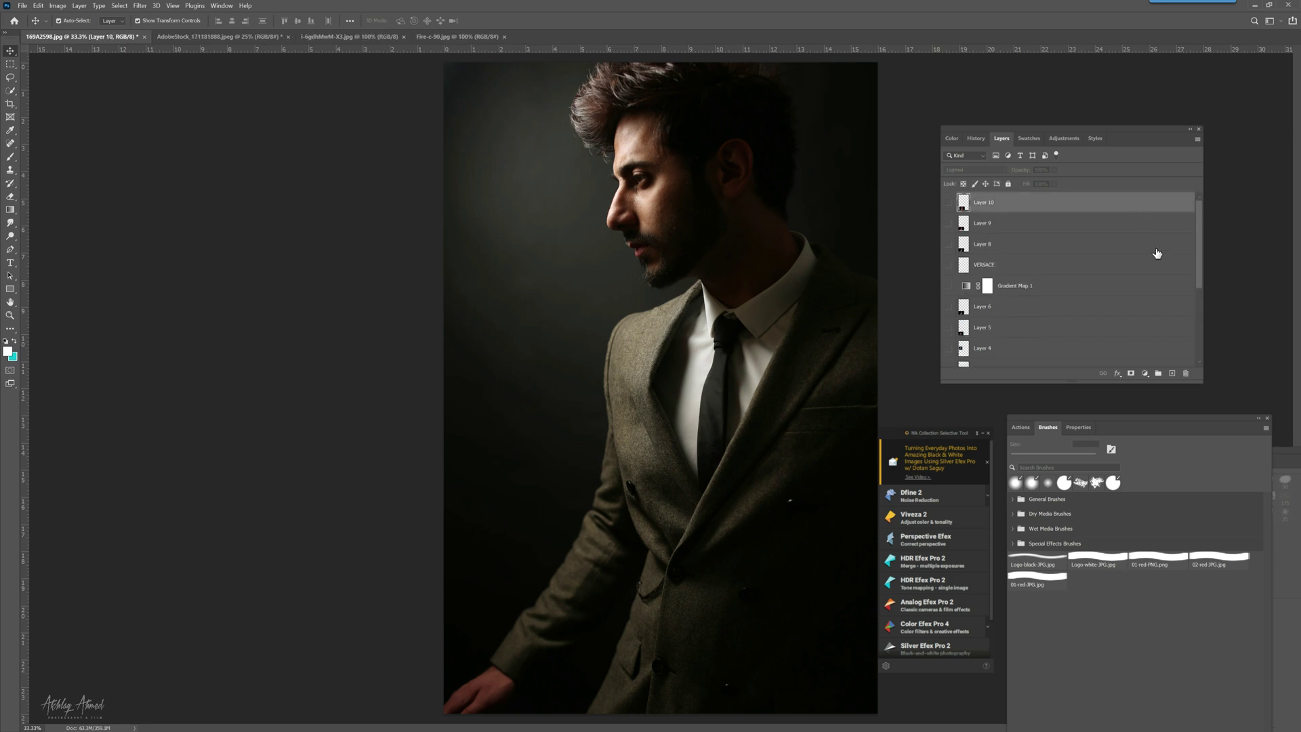
shift+click(1133, 309)
drag(1198, 268, 1196, 341)
shift+click(1176, 347)
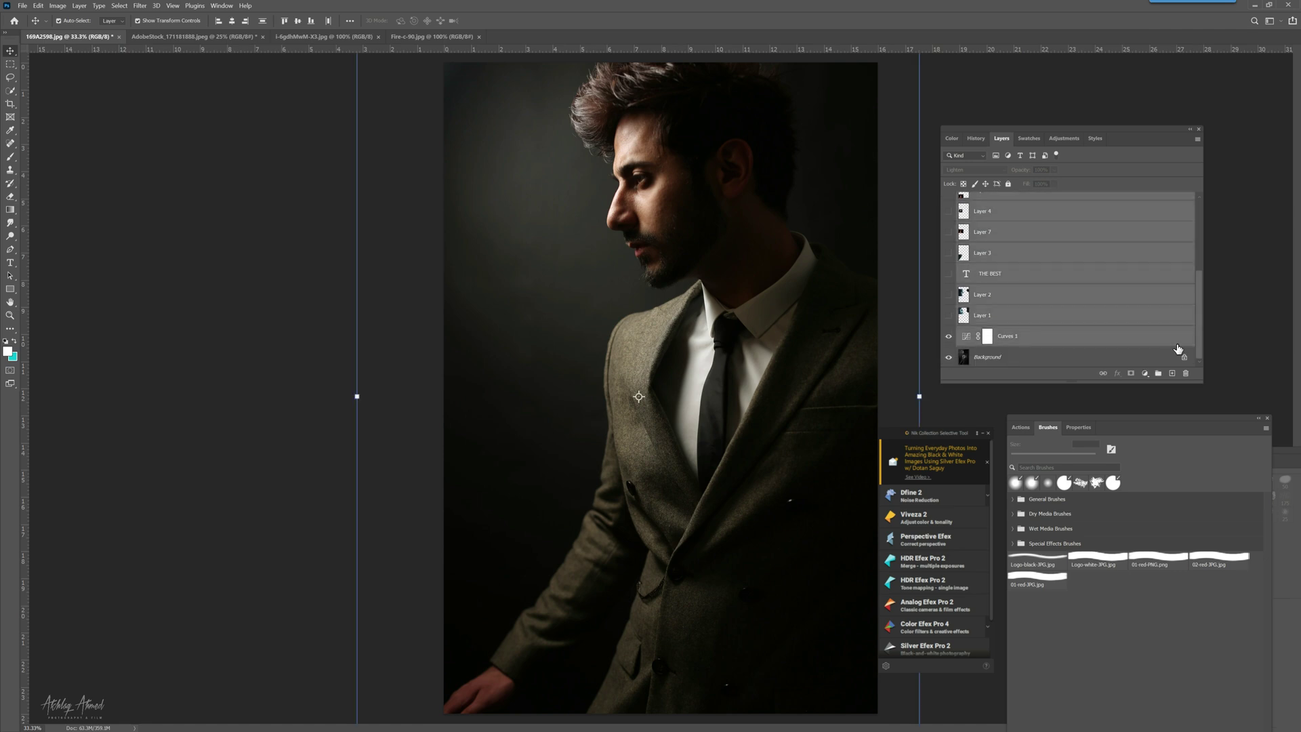
click(1185, 374)
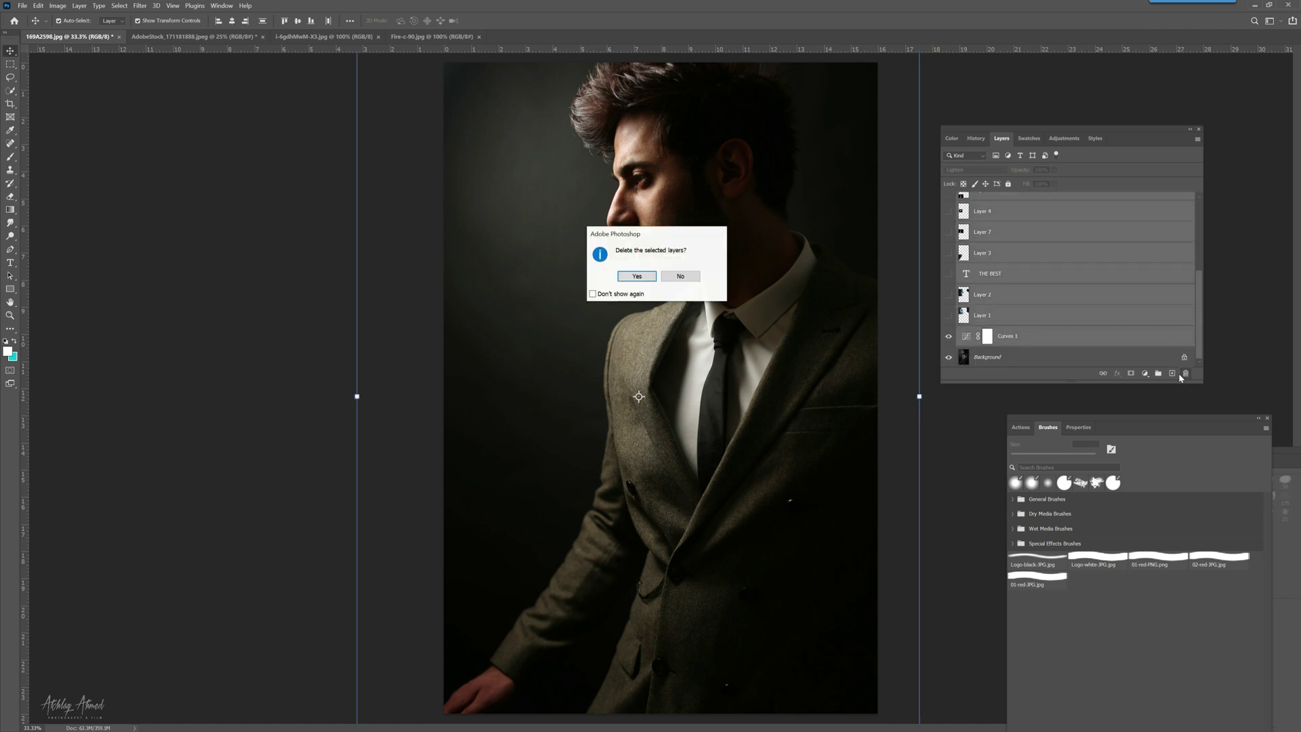
click(634, 277)
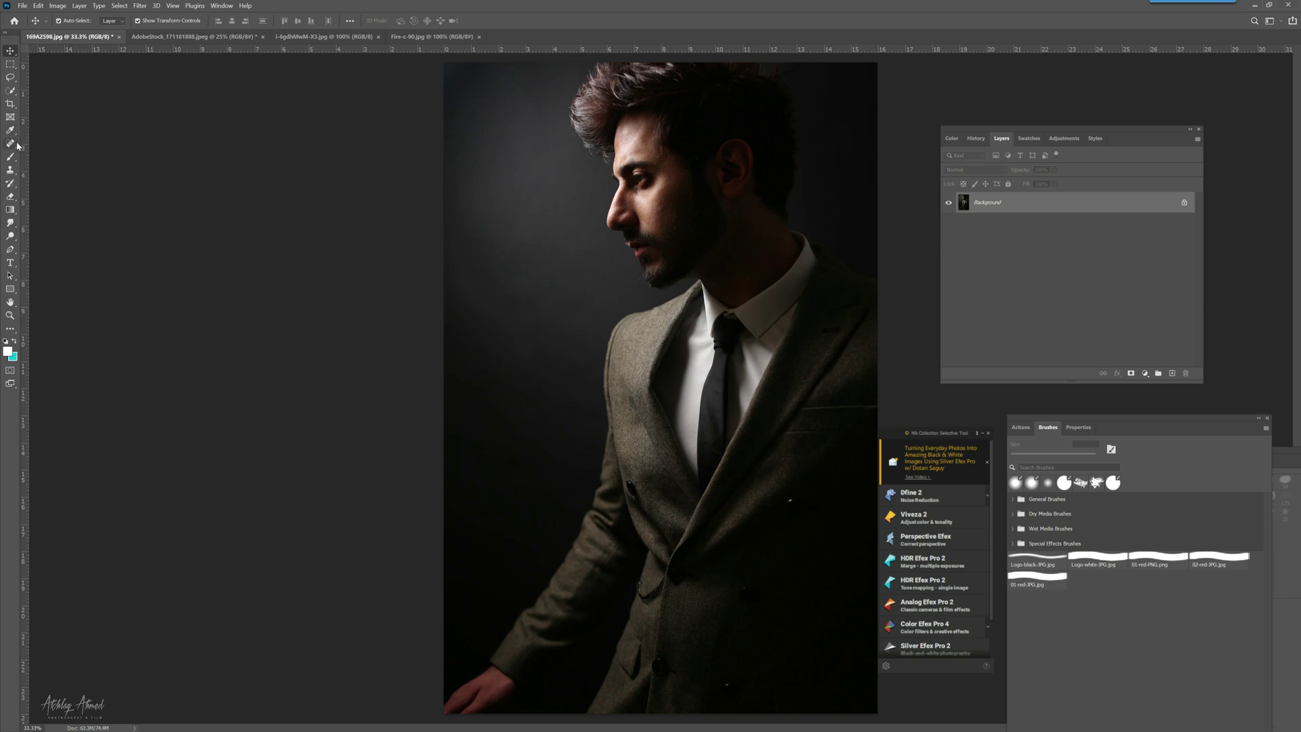
Step: Select the man with the Quick Selection tool and refine the selection edge beneath his chin
click(10, 90)
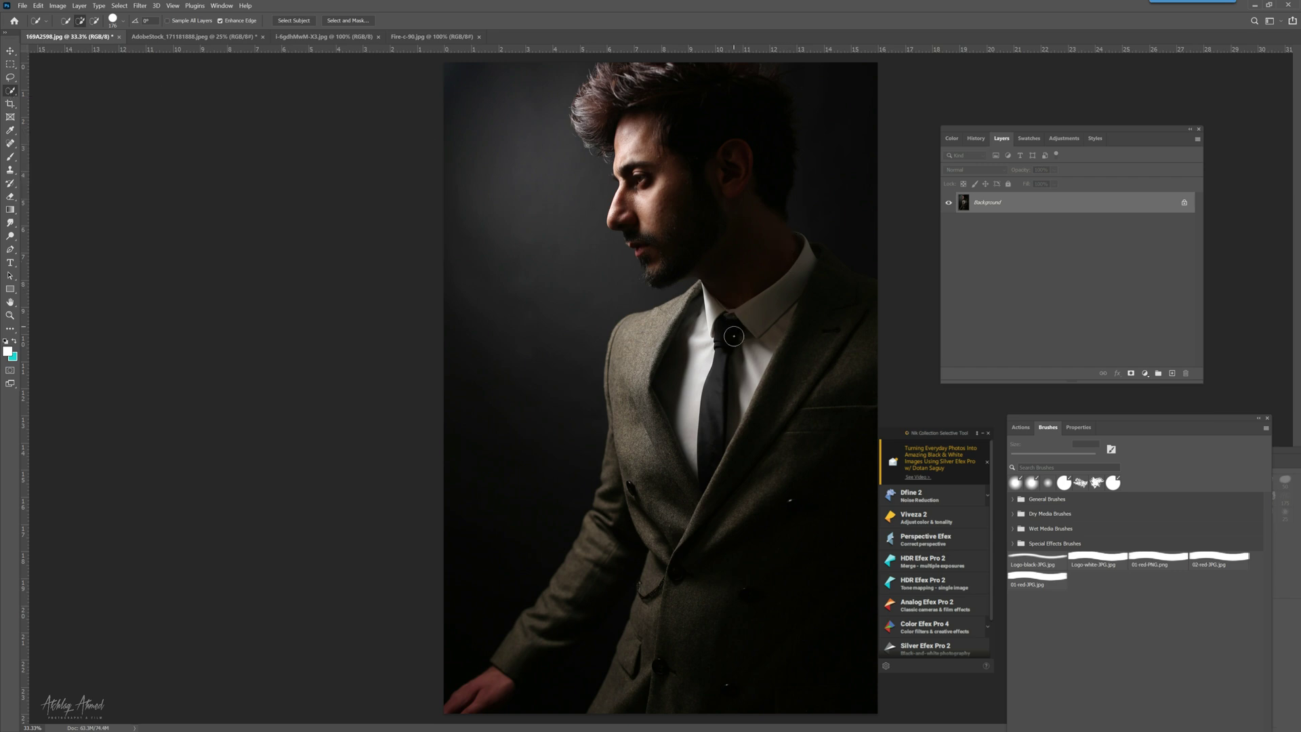
mouse_move(734, 337)
mouse_down()
mouse_move(699, 483)
mouse_move(662, 506)
mouse_move(623, 567)
mouse_move(560, 624)
mouse_move(780, 583)
mouse_move(752, 667)
mouse_move(769, 564)
mouse_move(734, 378)
mouse_move(732, 269)
mouse_move(608, 110)
mouse_move(594, 140)
mouse_up()
key(alt)
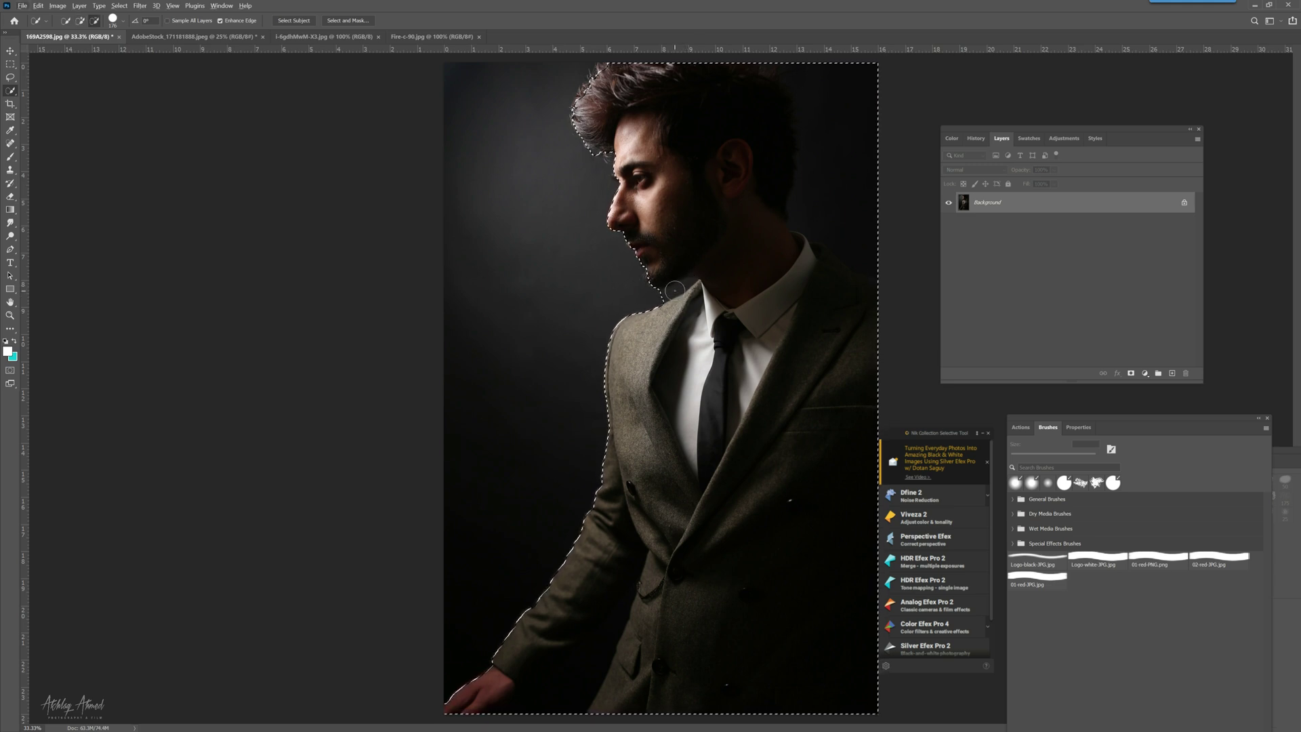
key(alt)
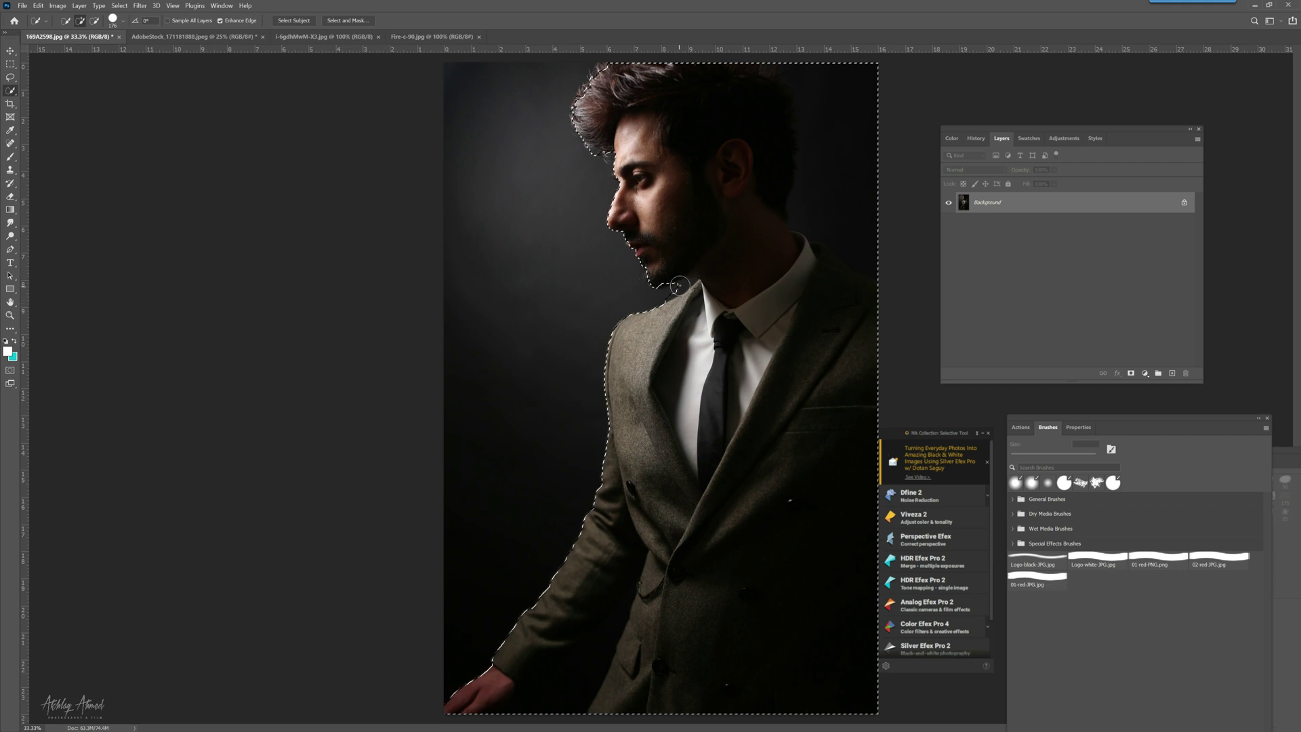
key(alt)
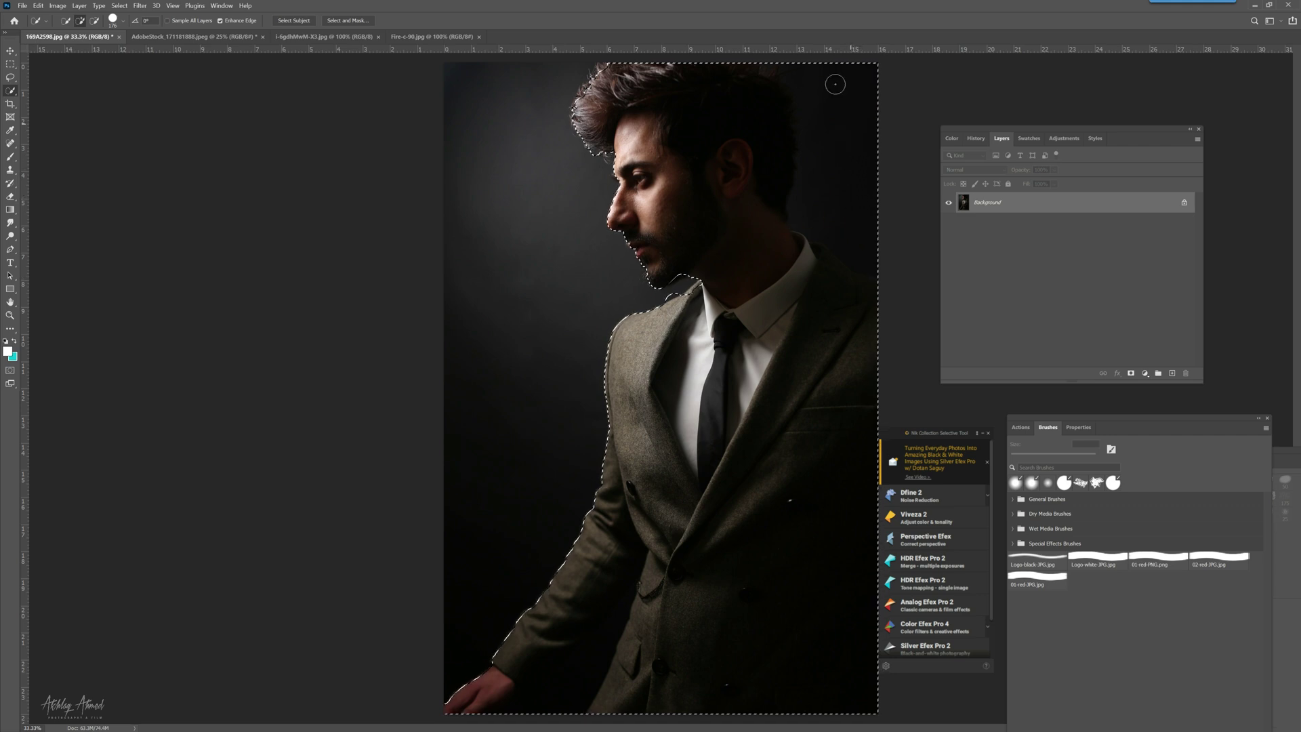
Step: Subtract the dark background behind the man's head, down to his shoulder, from the selection
key(alt)
alt+click(846, 107)
alt+click(843, 84)
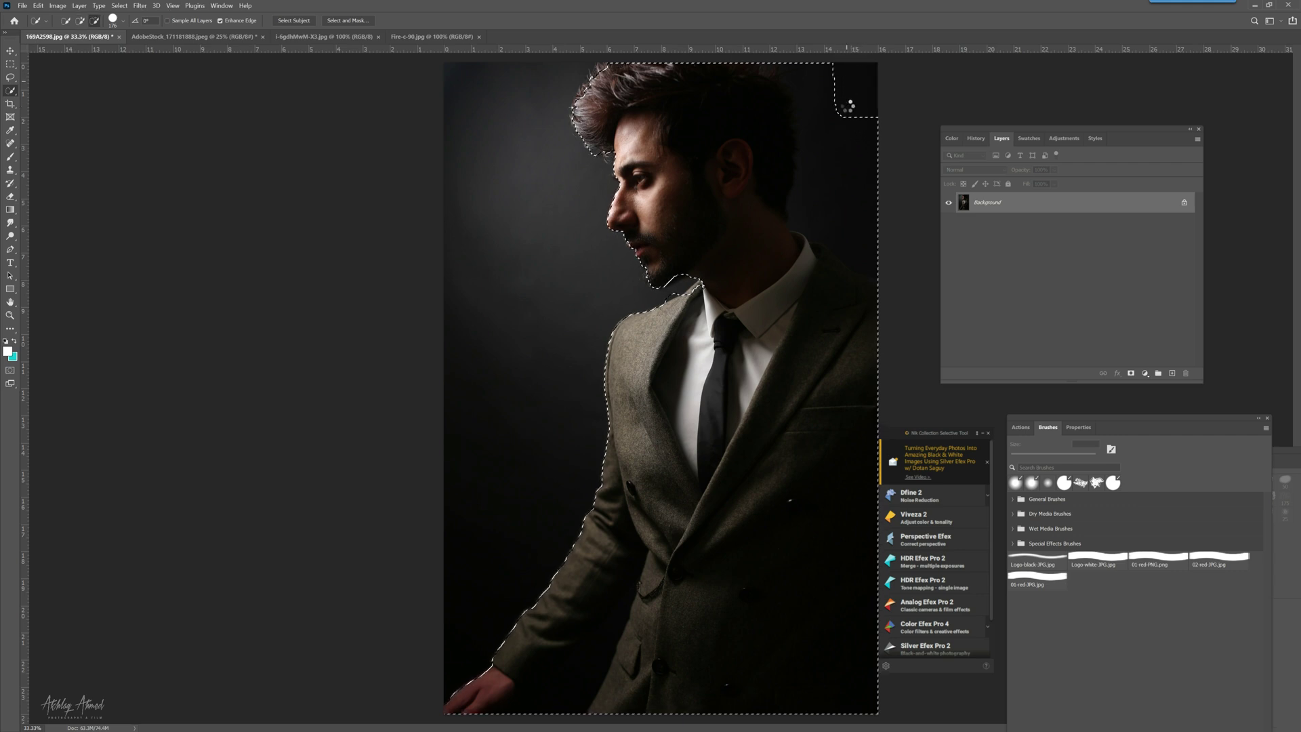
alt+click(852, 143)
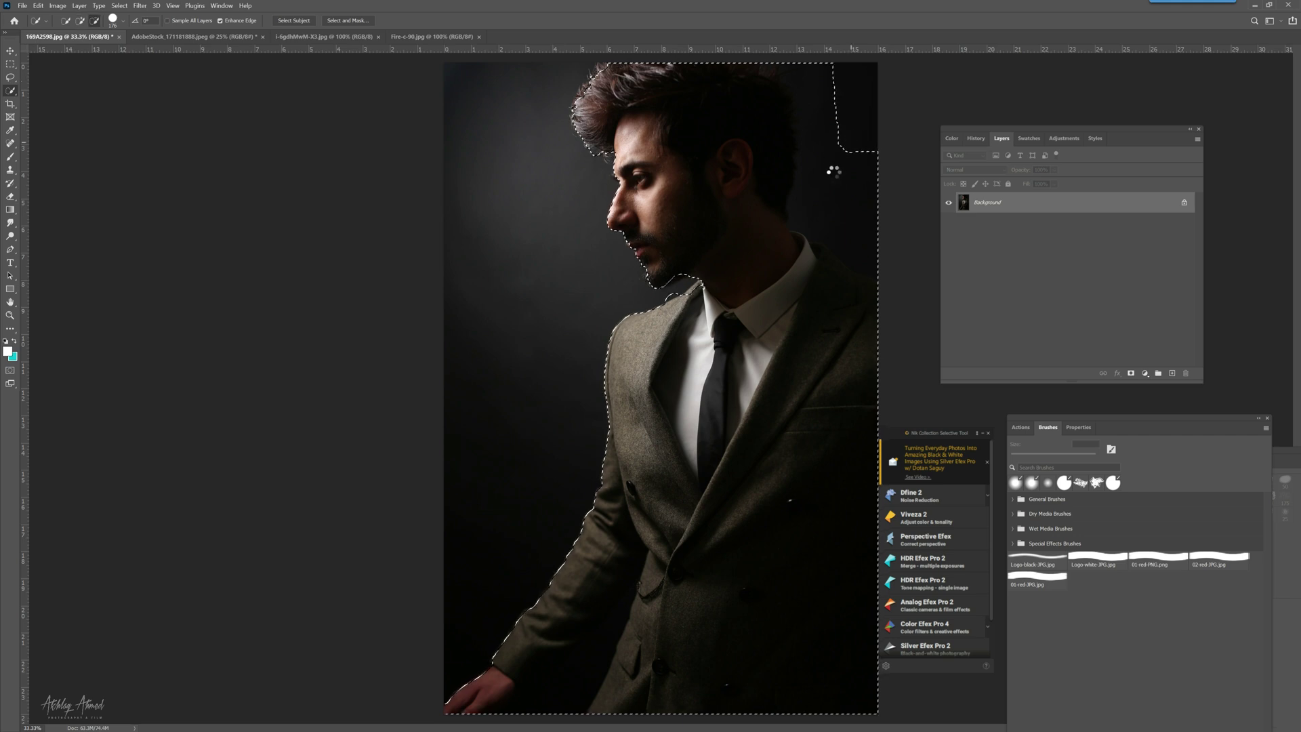
alt+click(833, 169)
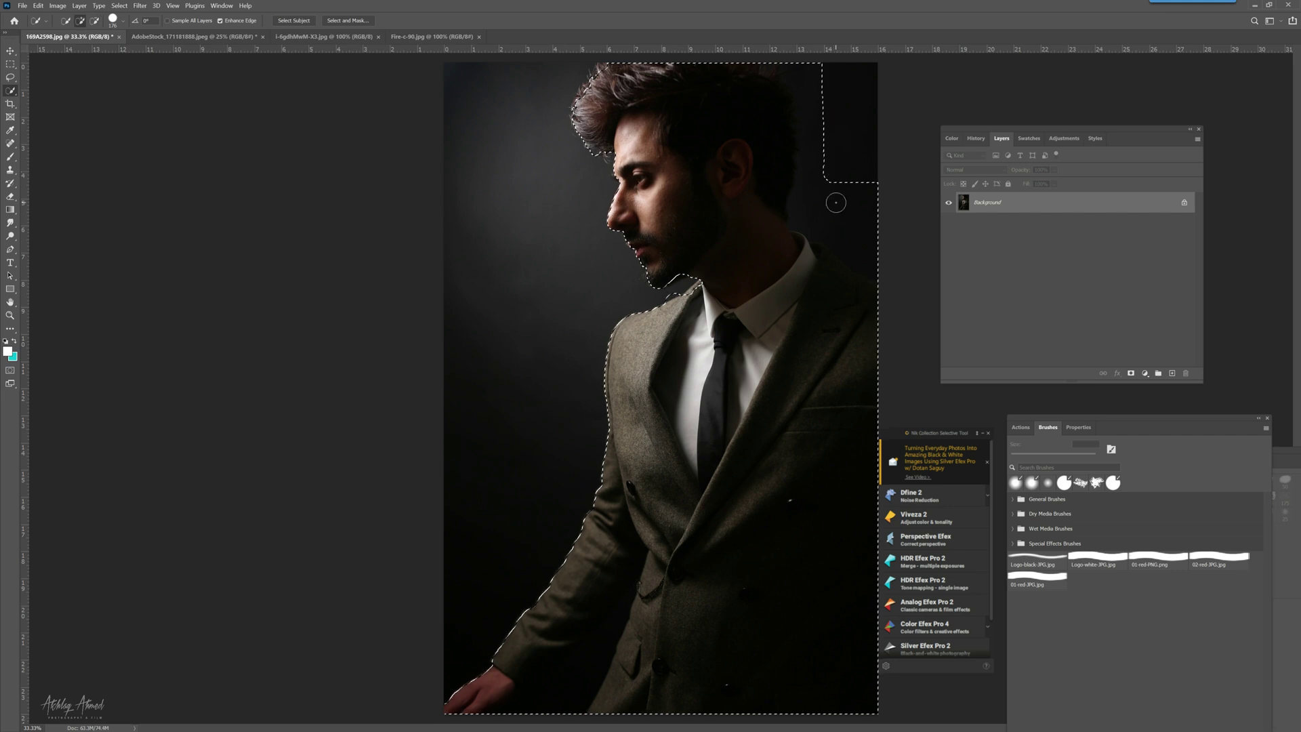
alt+click(835, 203)
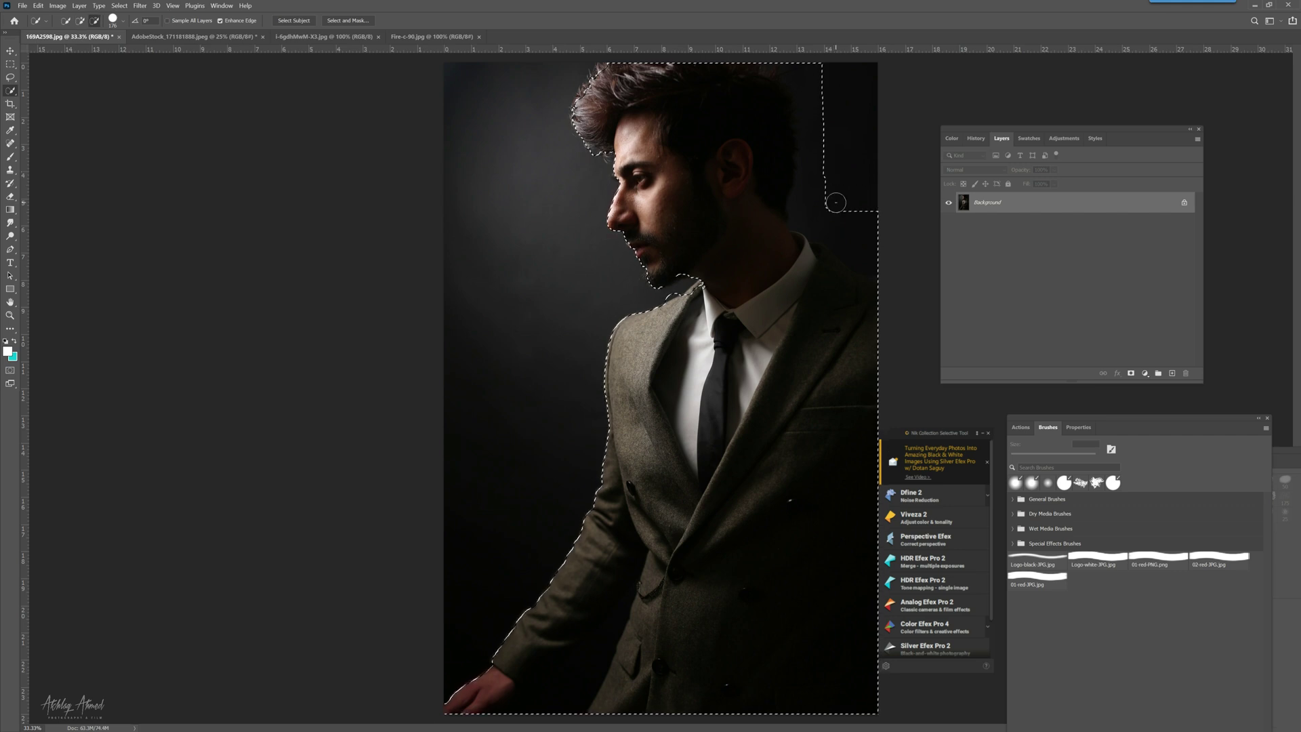
alt+click(854, 234)
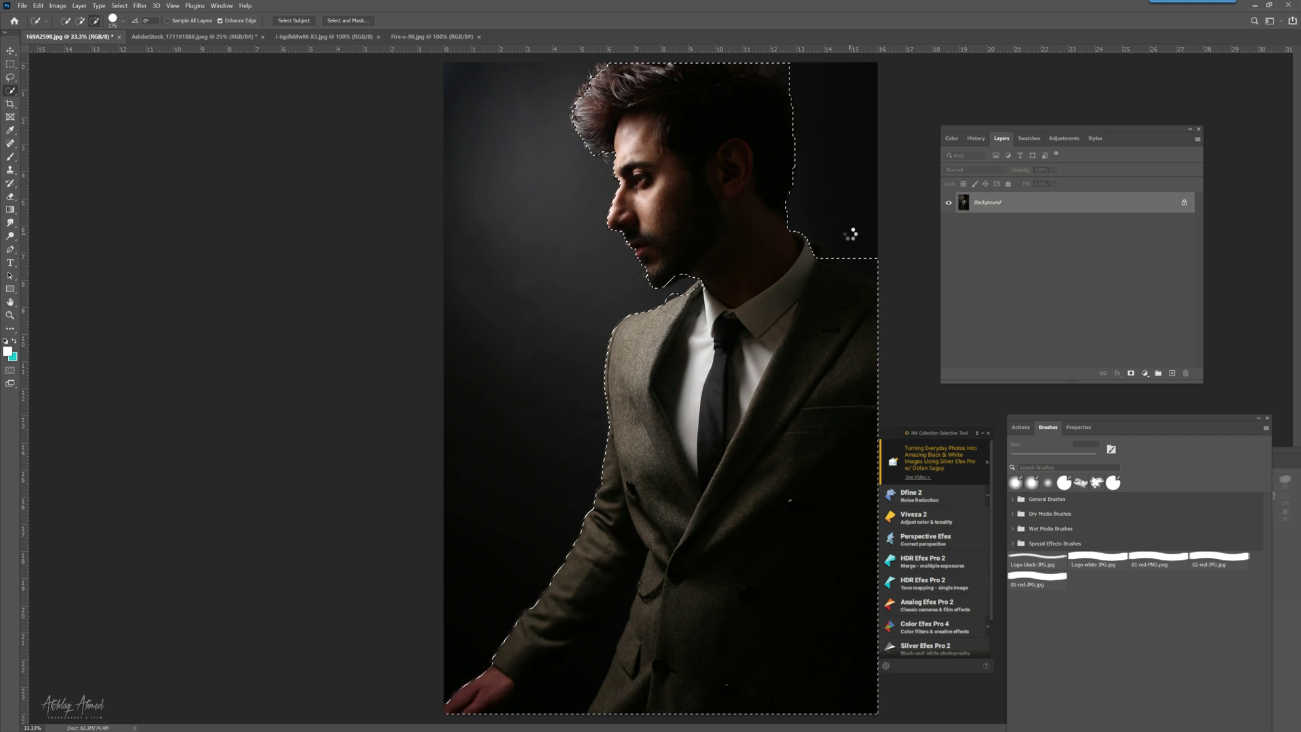
Step: Add the missed edge of the jacket shoulder behind the man's neck back to the selection
click(872, 265)
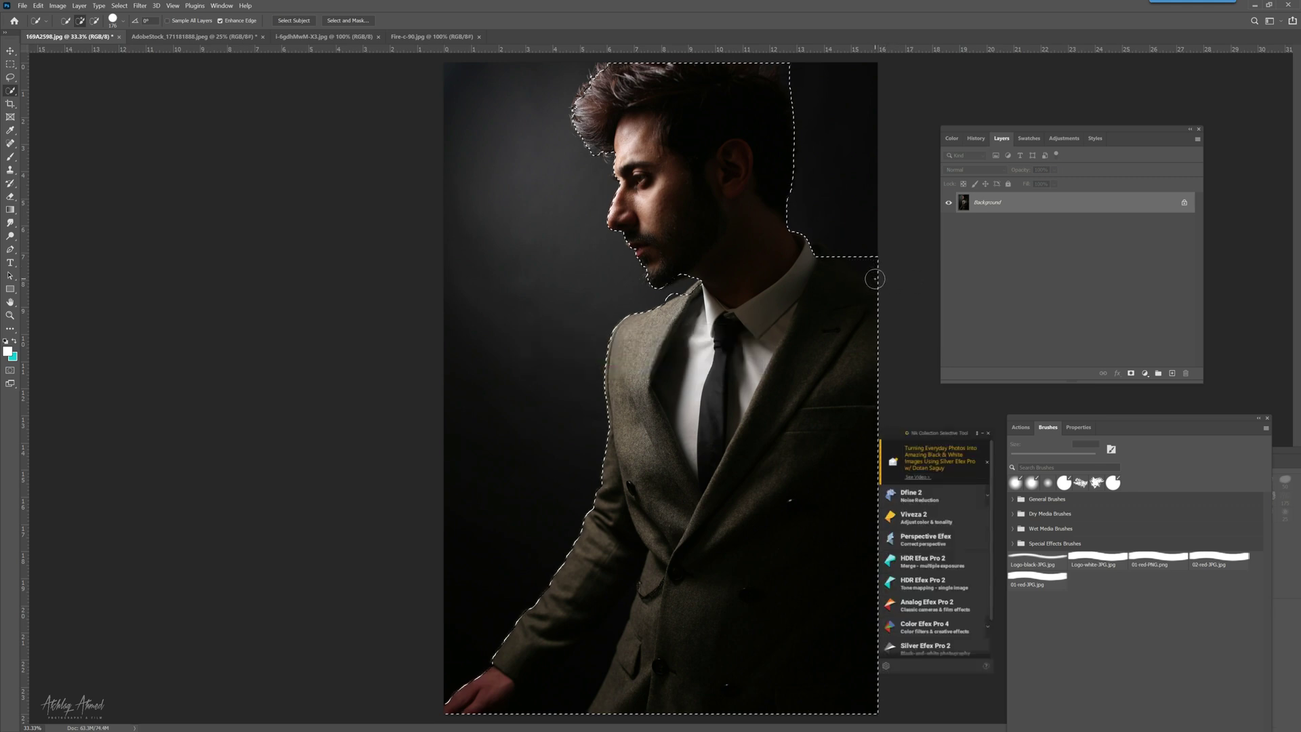
click(868, 268)
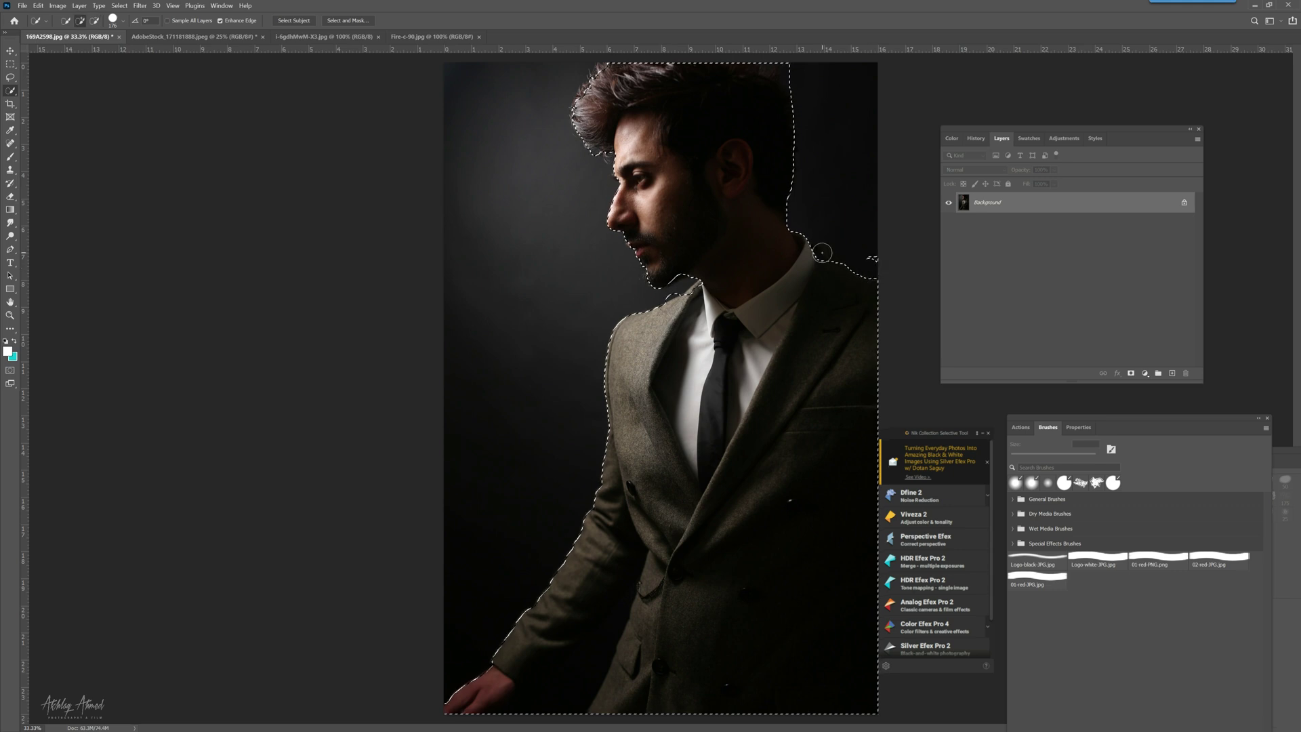
click(869, 296)
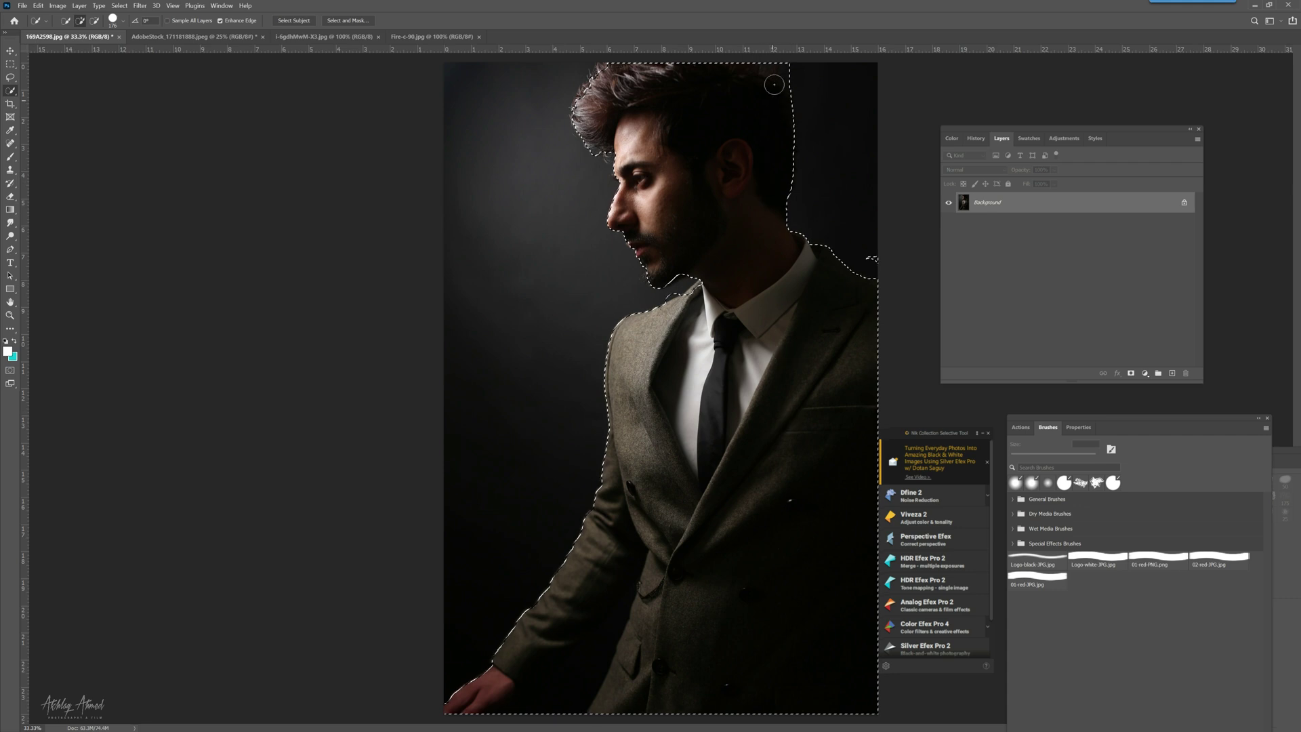
Step: View the finished poster image 169A2598.jpg from the desktop, close it and return to the Photoshop document
click(1254, 5)
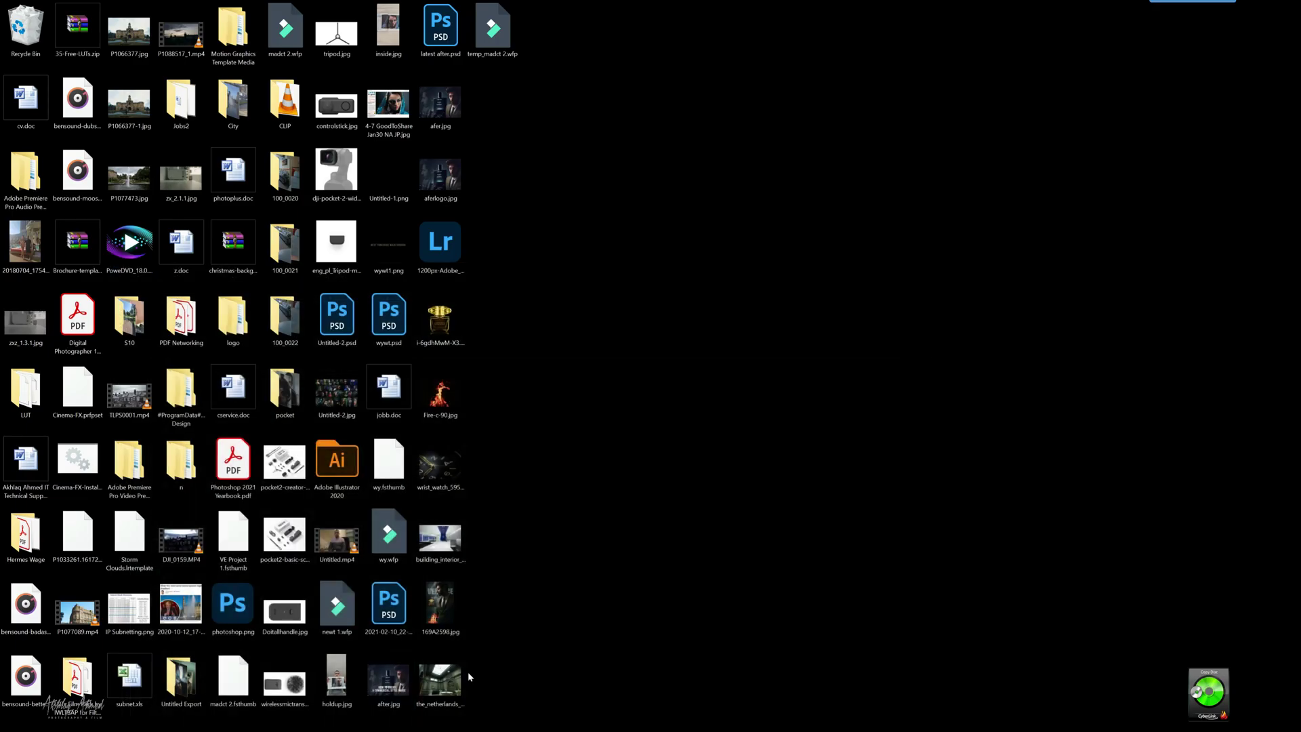
double_click(451, 604)
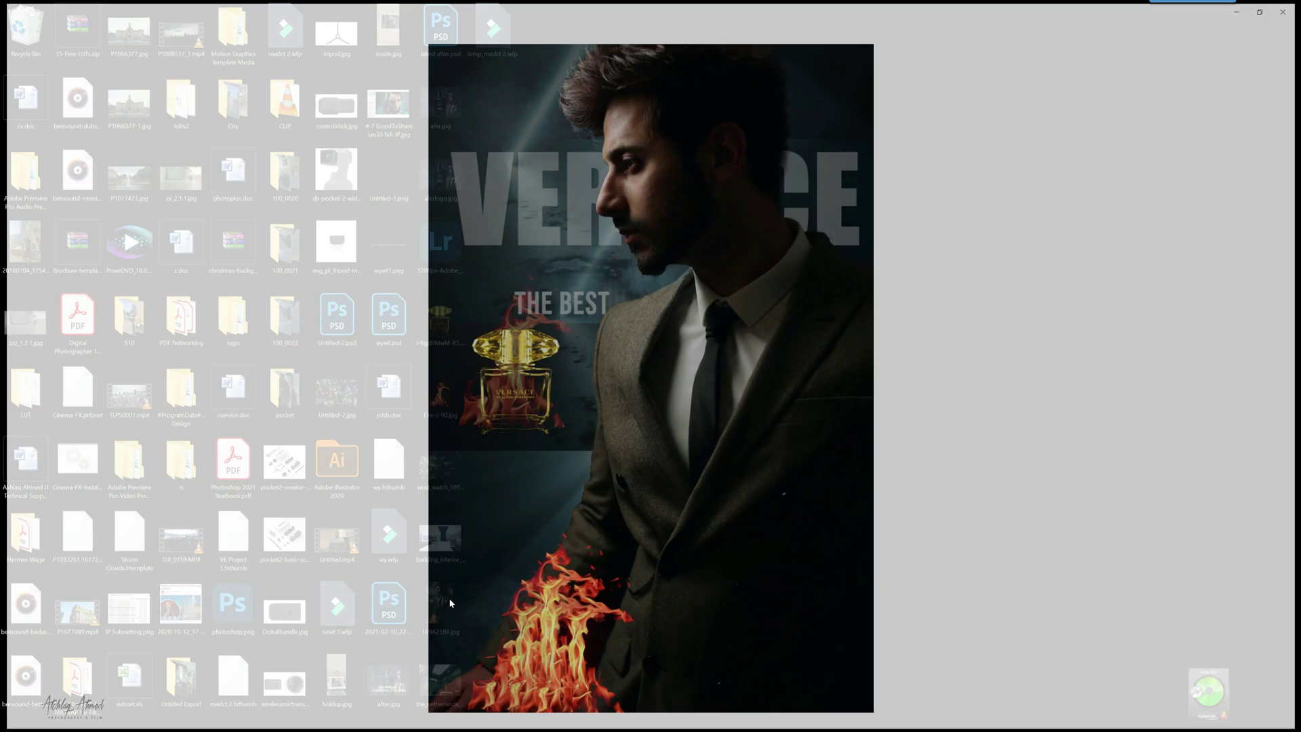
click(1290, 9)
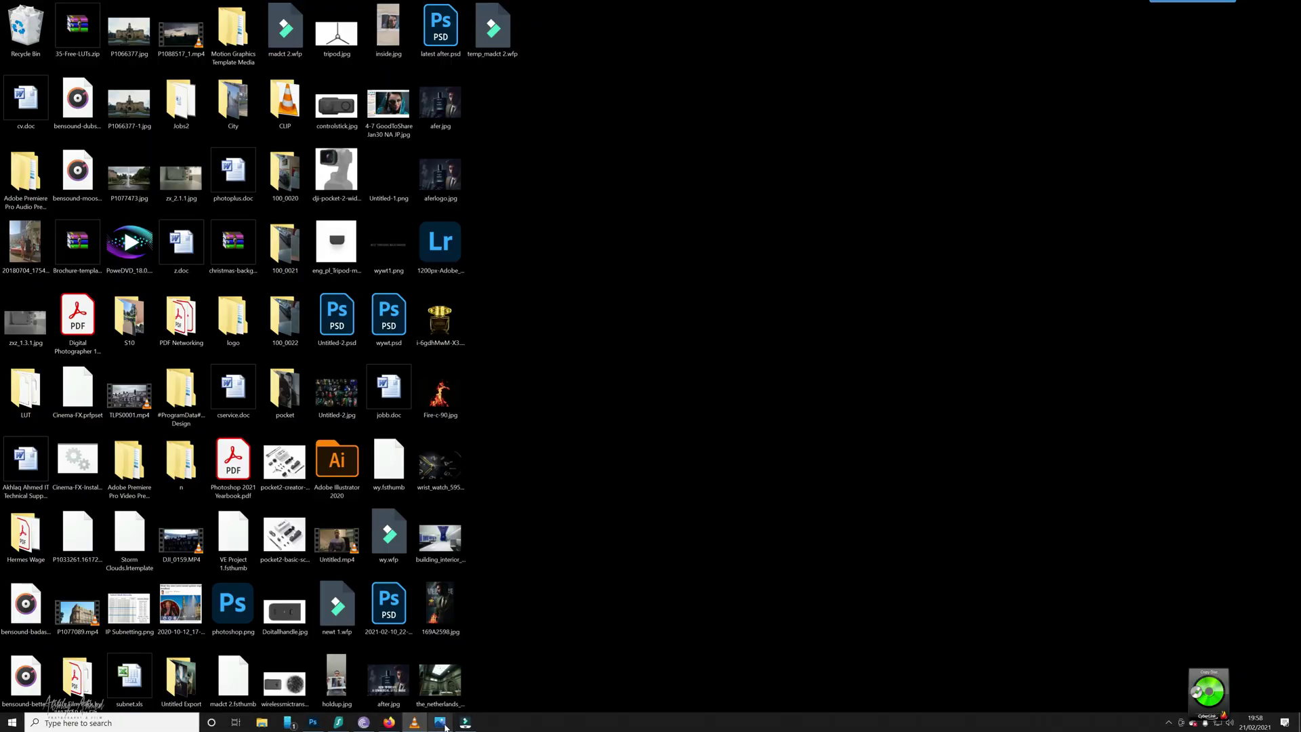
click(313, 722)
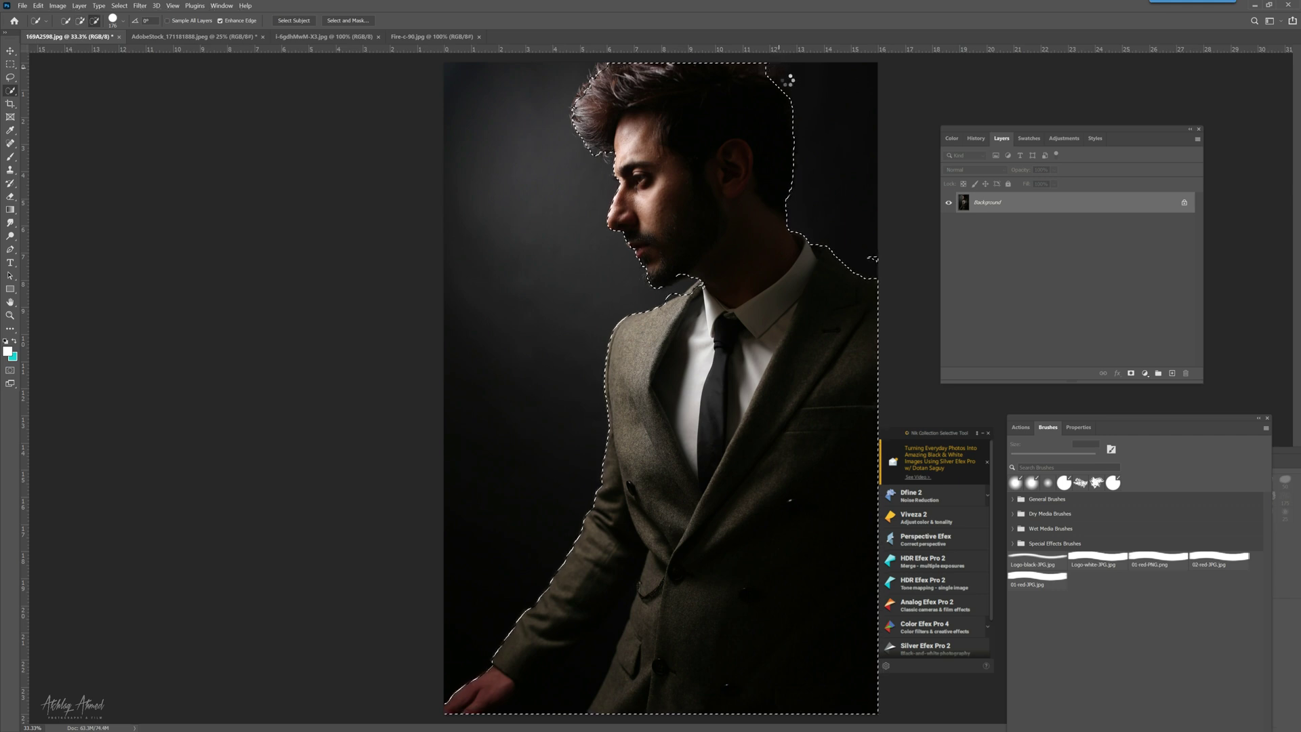
click(128, 8)
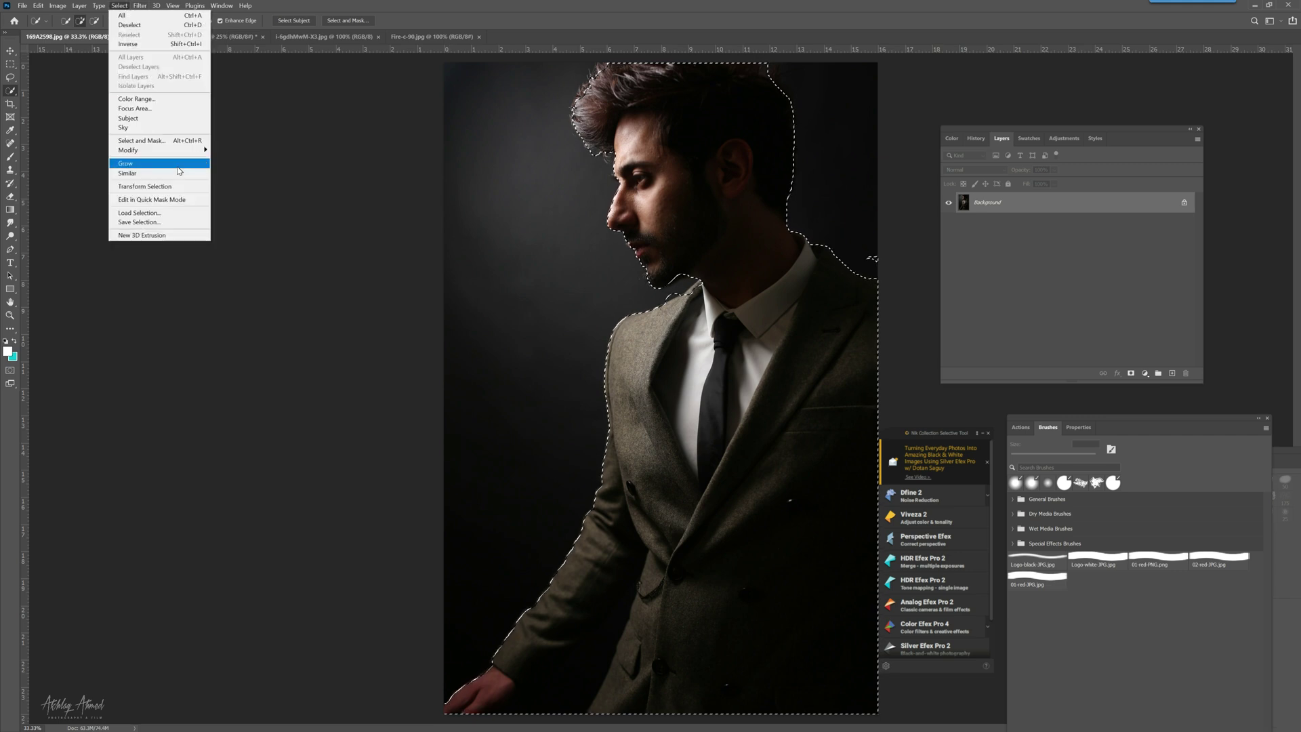
click(345, 5)
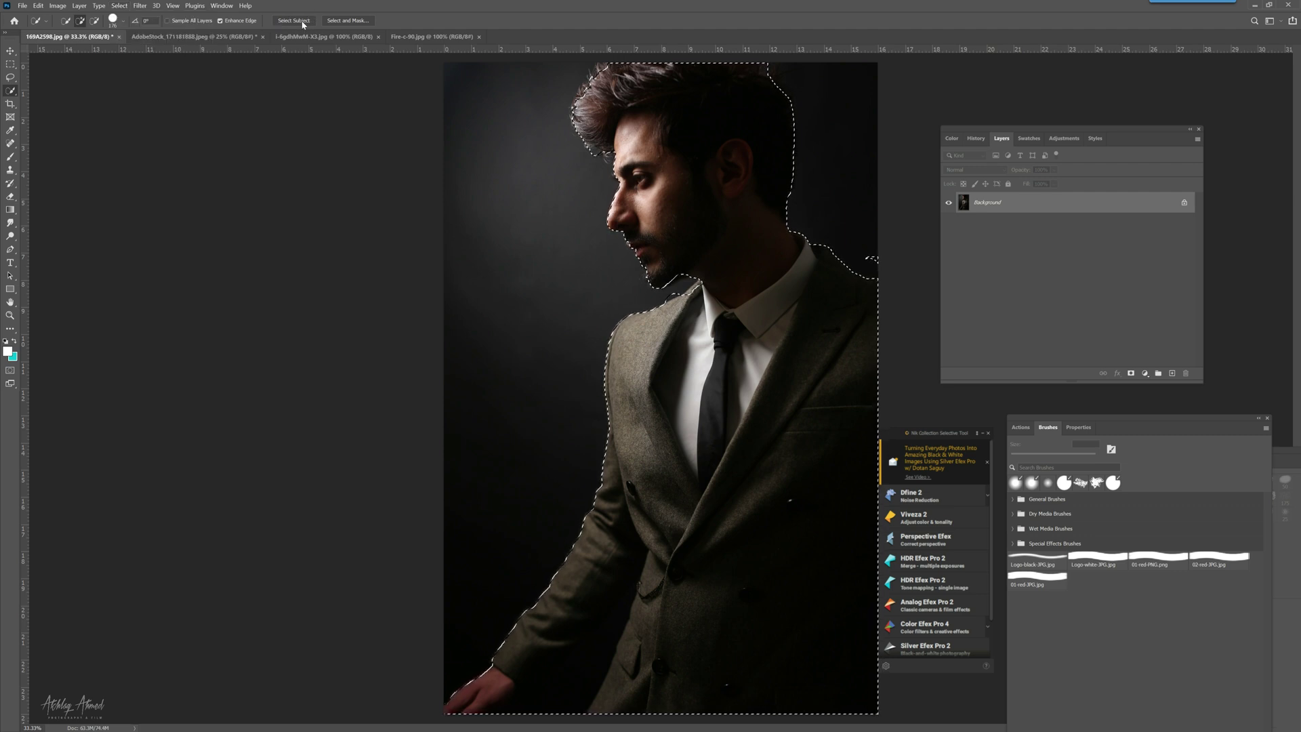
click(304, 22)
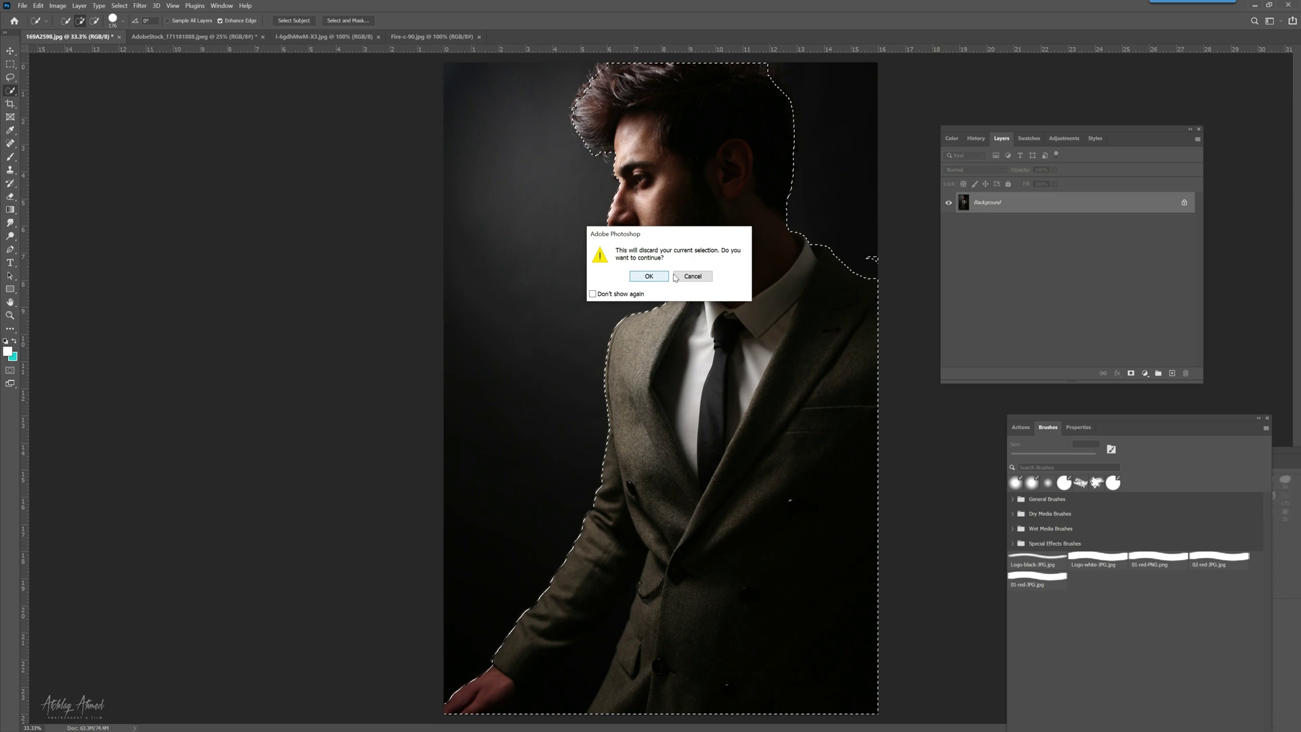
click(647, 276)
Step: Use Select and Mask to clean up the selection edge behind the man's head and along his rear shoulder, and apply the refinement
click(345, 20)
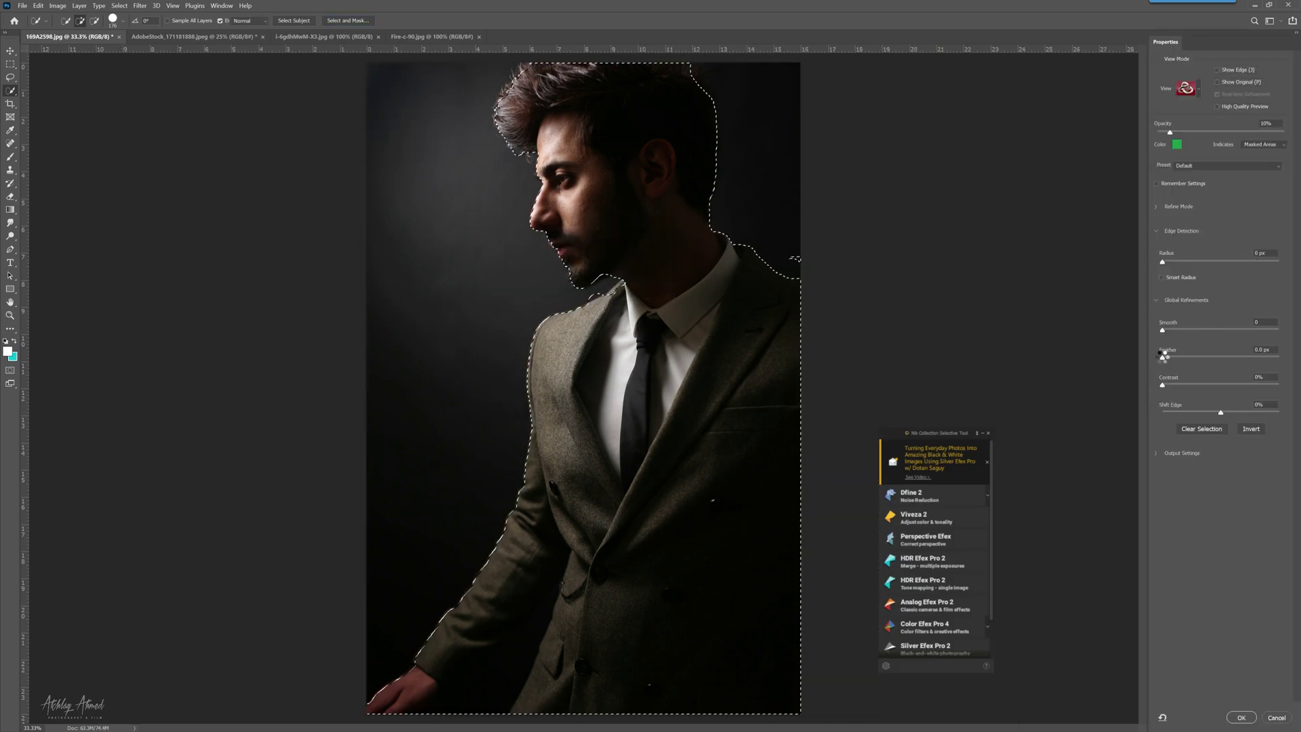
click(1162, 358)
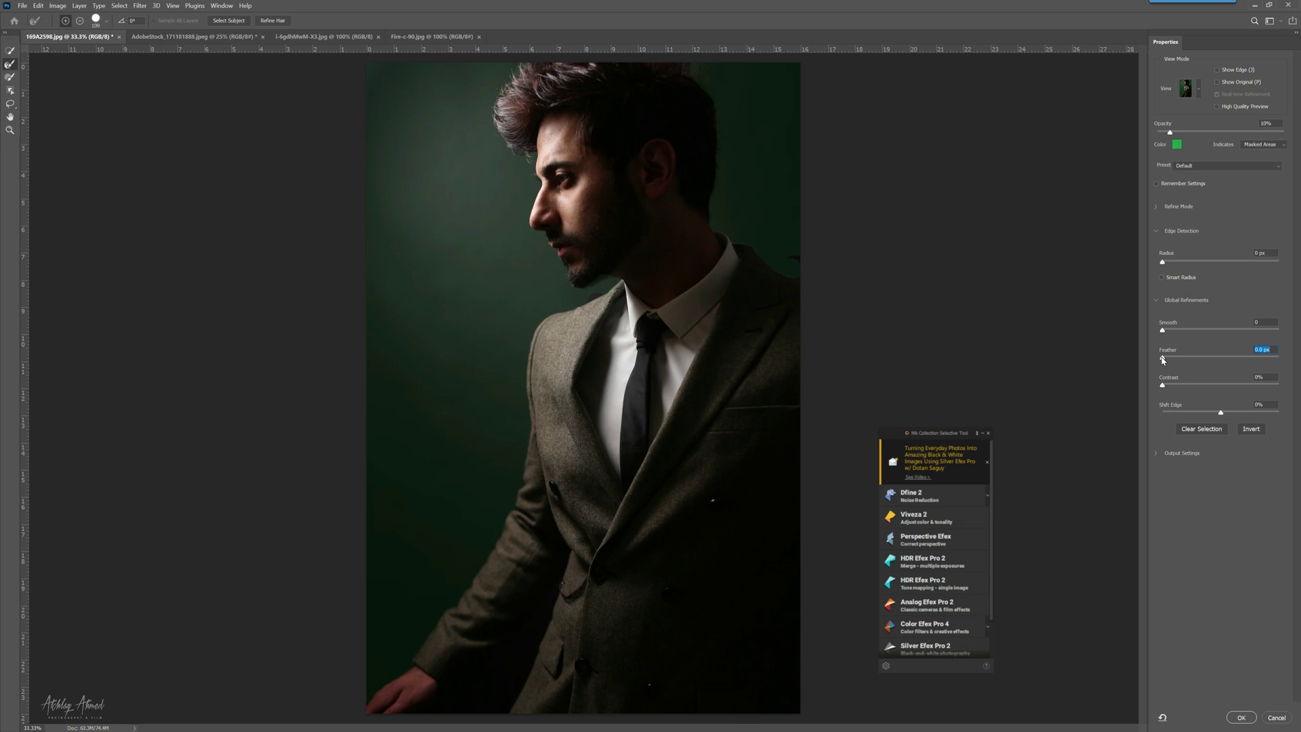
drag(1164, 359, 1165, 361)
key(alt)
drag(791, 258, 803, 259)
mouse_move(717, 188)
mouse_down()
mouse_move(719, 154)
mouse_move(717, 171)
mouse_up()
drag(774, 267, 787, 276)
mouse_move(768, 260)
mouse_down()
mouse_move(813, 282)
mouse_move(790, 308)
mouse_up()
click(1241, 716)
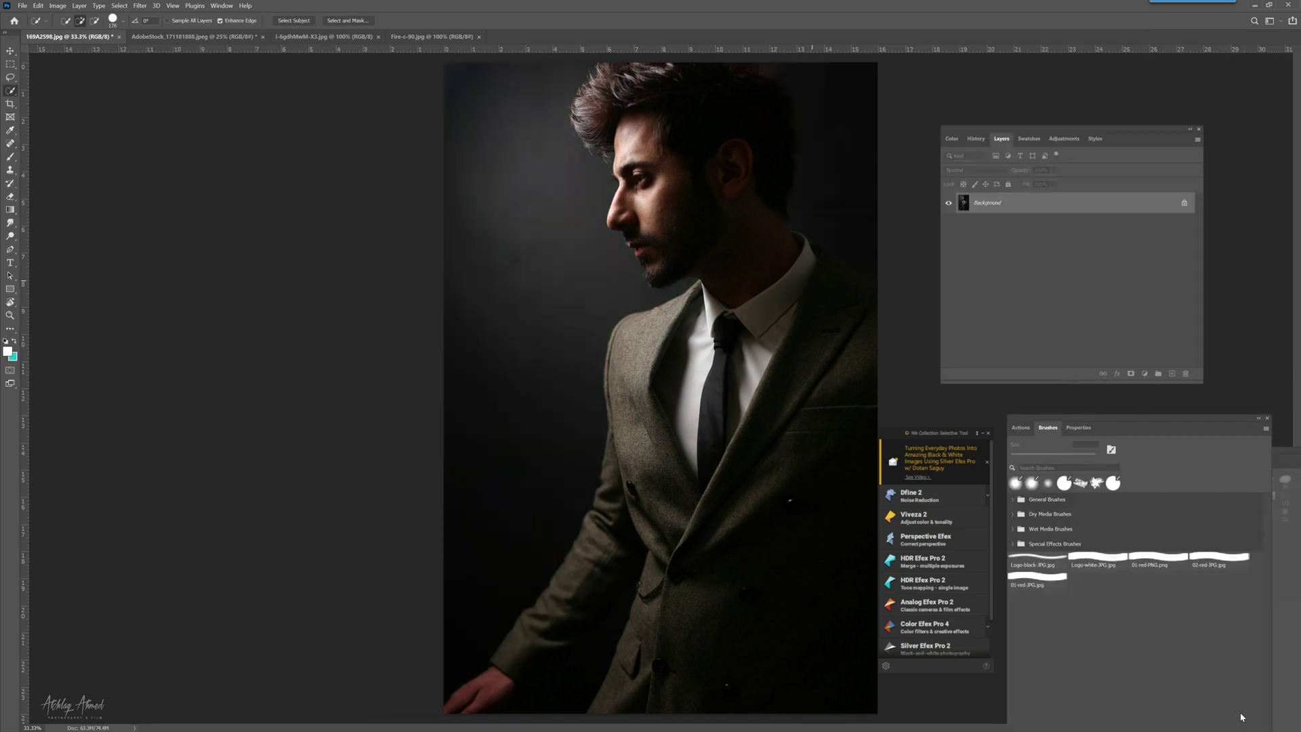
Step: Save the selection of the man as a new channel named Body and deselect it
click(119, 5)
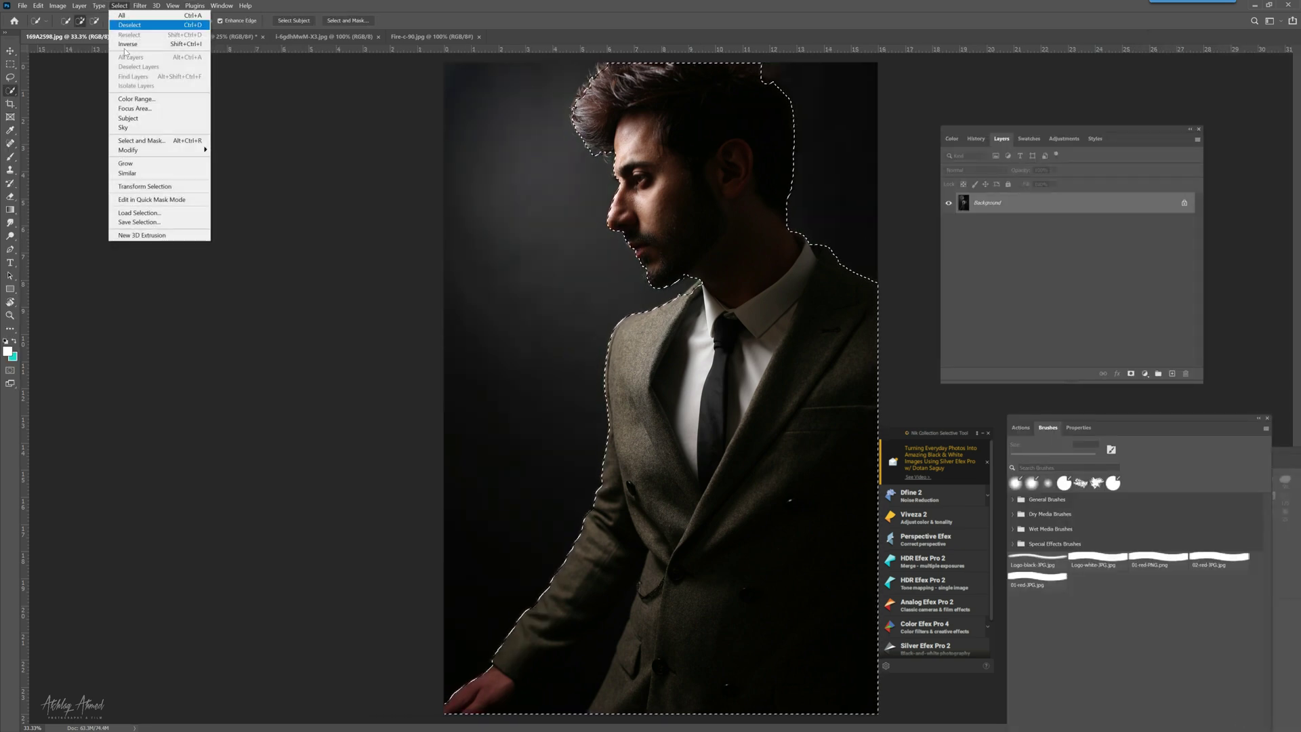
click(155, 224)
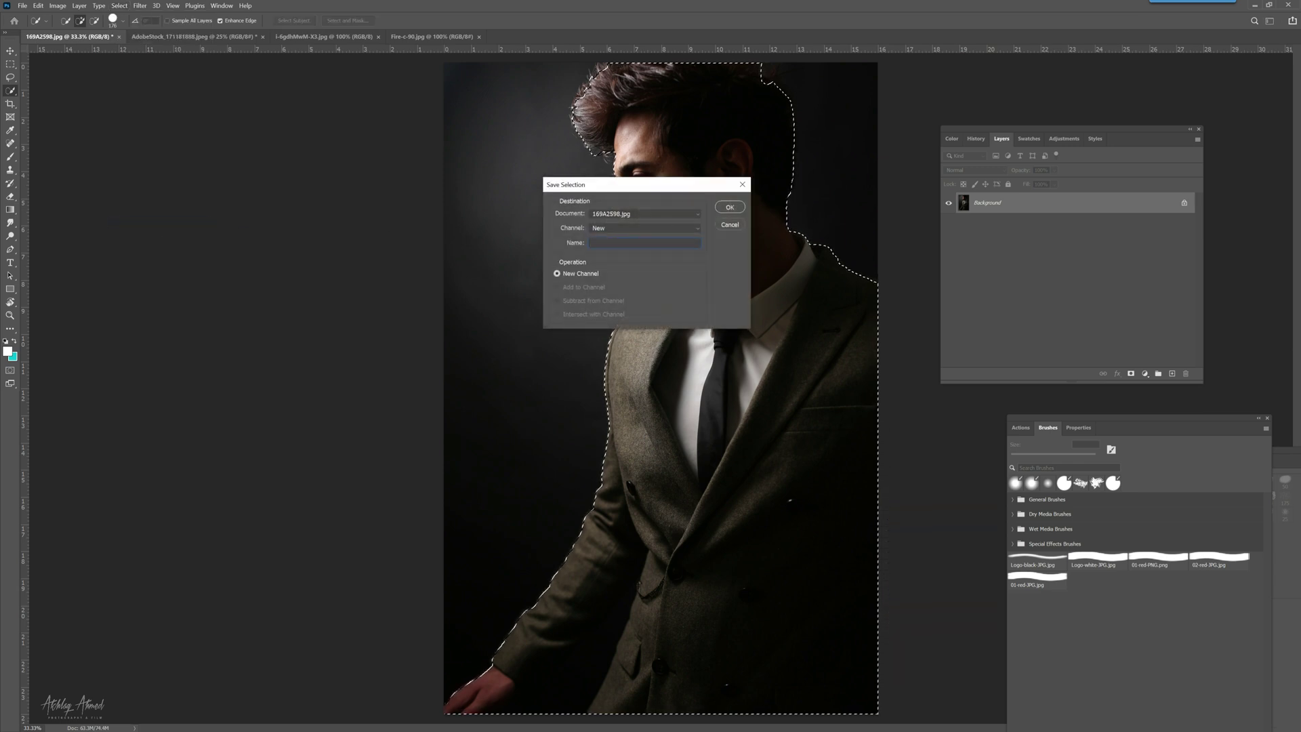
text(Body)
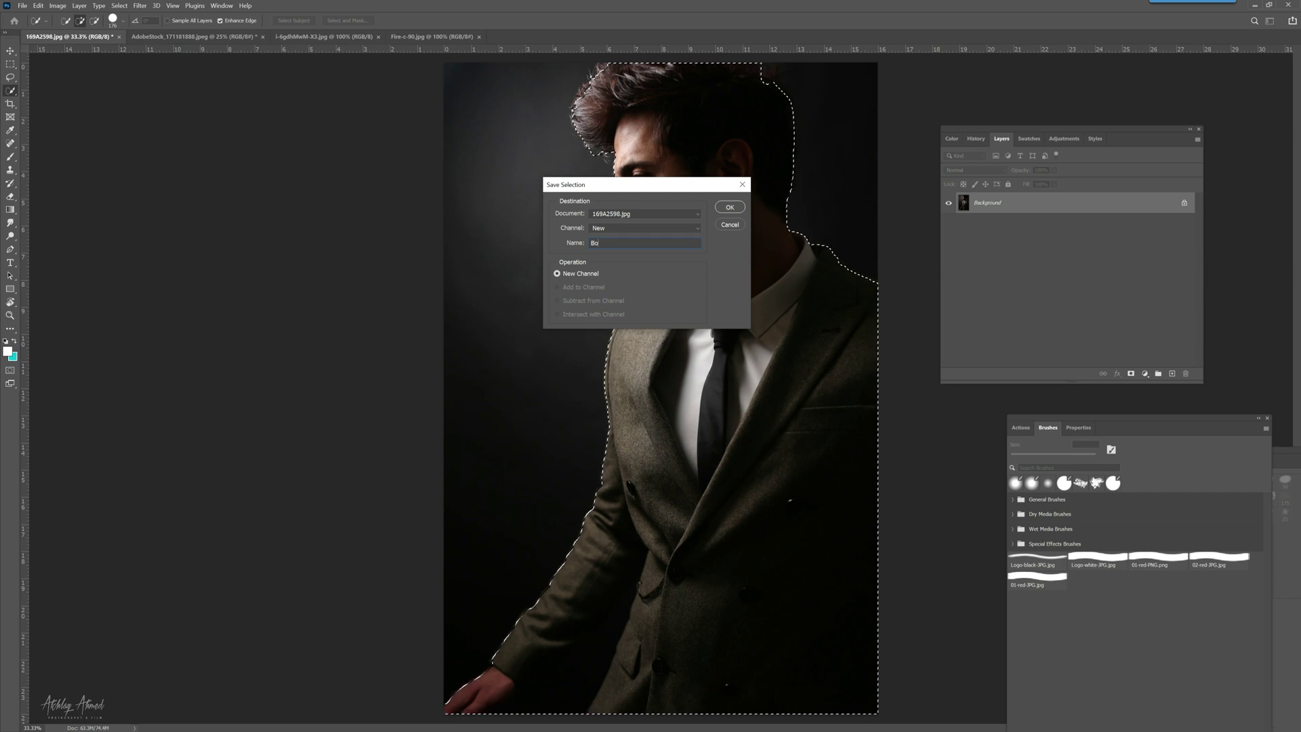
click(732, 206)
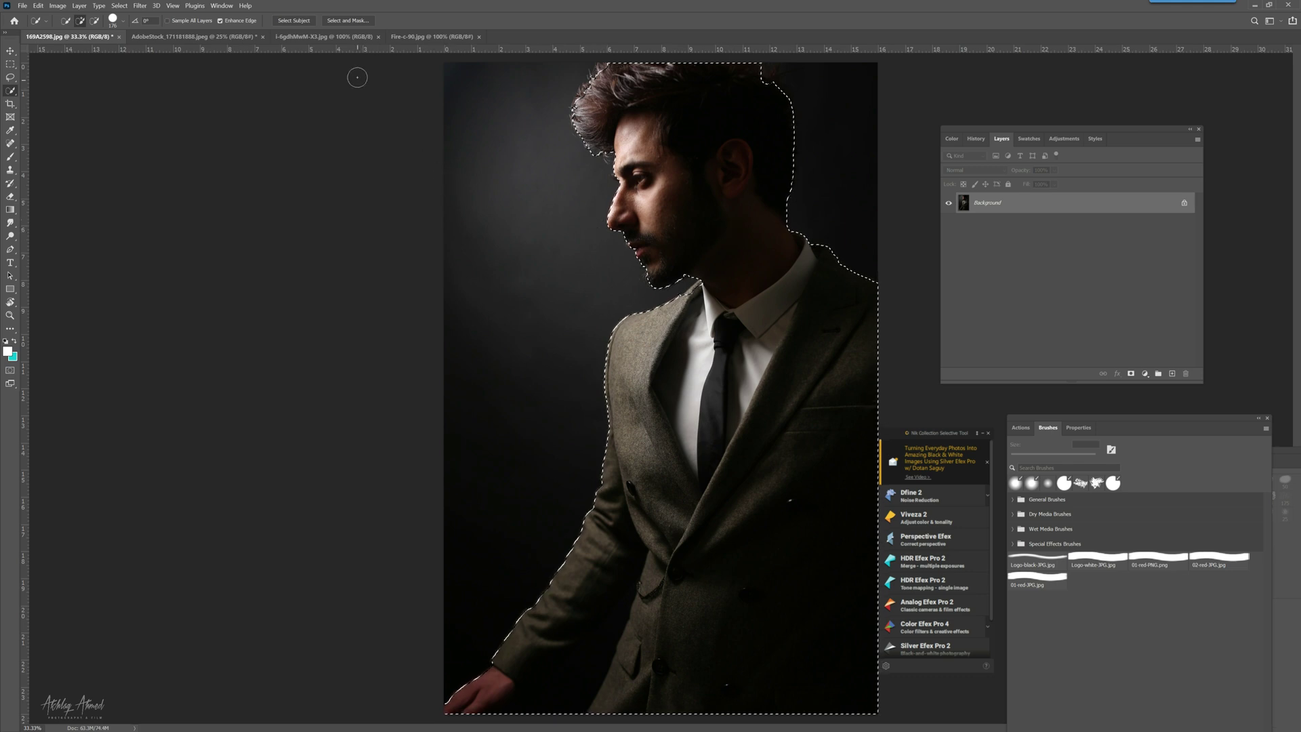
key(ctrl+d)
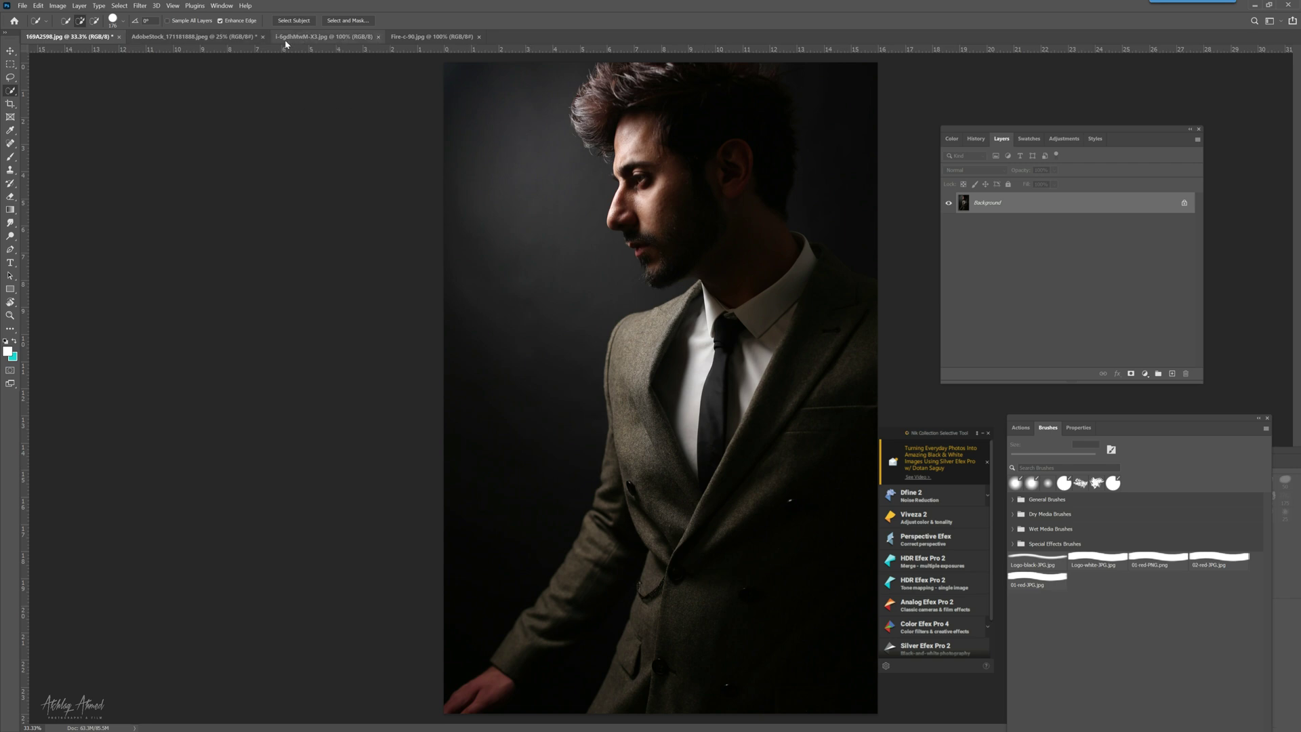
Step: Review the open neon room, perfume bottle and fire images, returning to the neon room image with the Move tool active
click(182, 37)
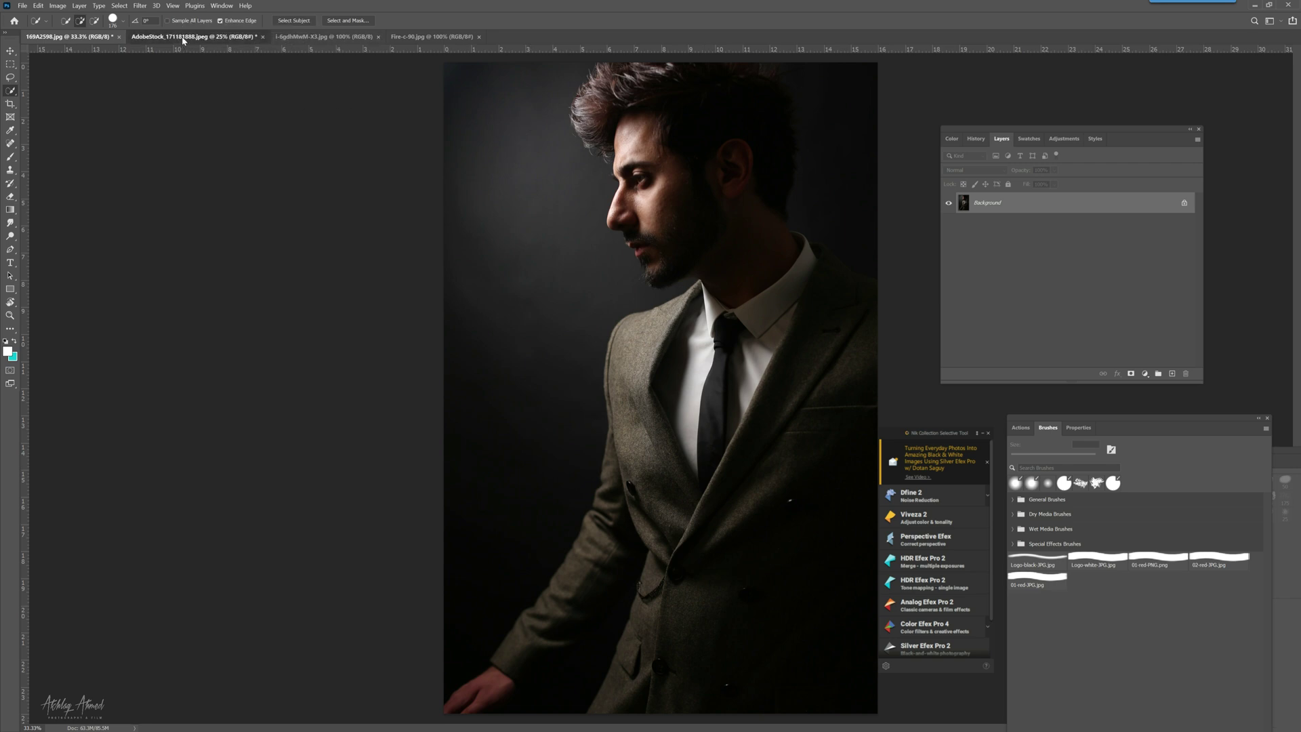
click(288, 38)
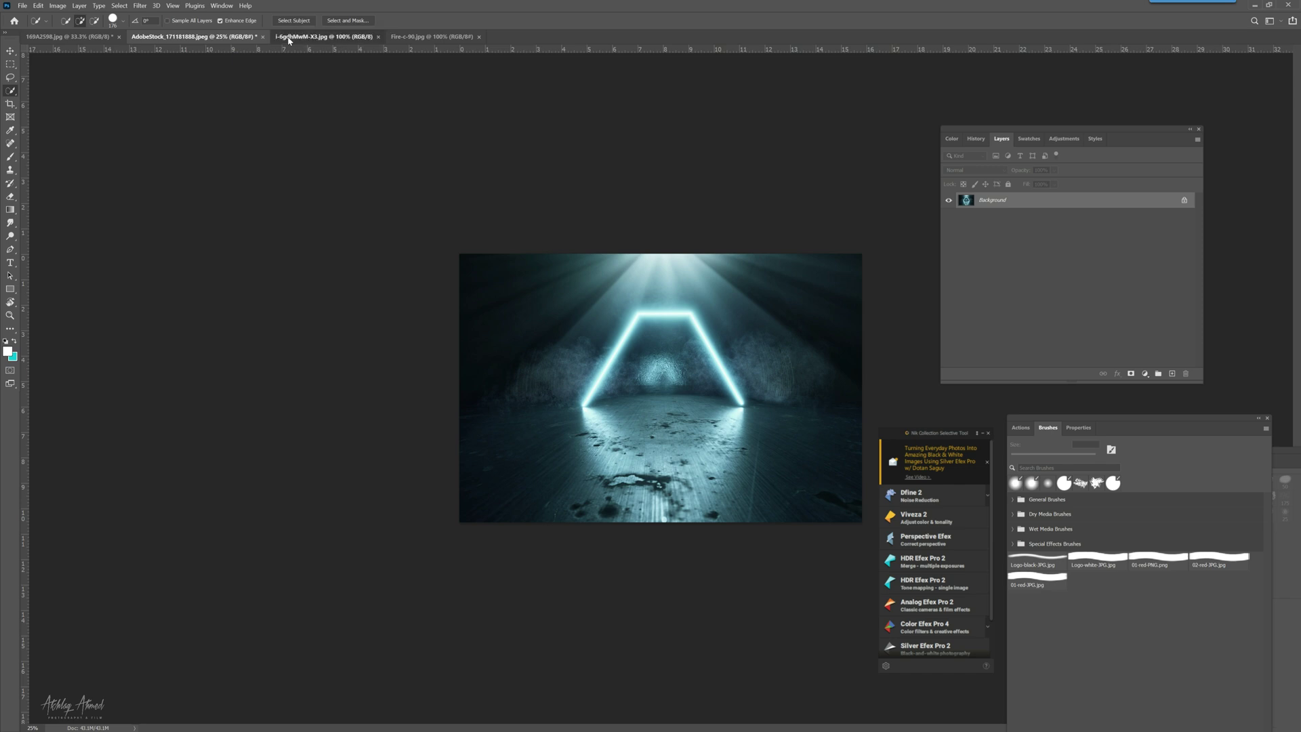
click(231, 38)
click(324, 37)
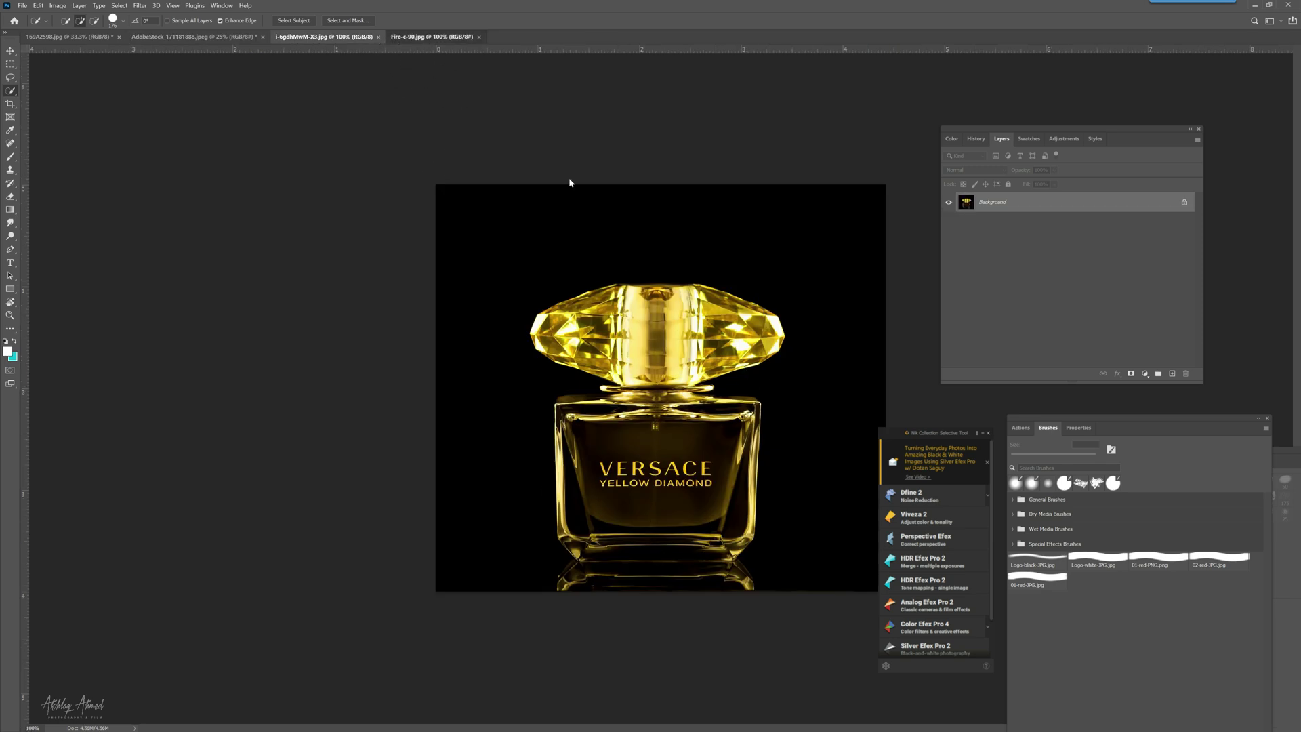
key(ctrl+Tab)
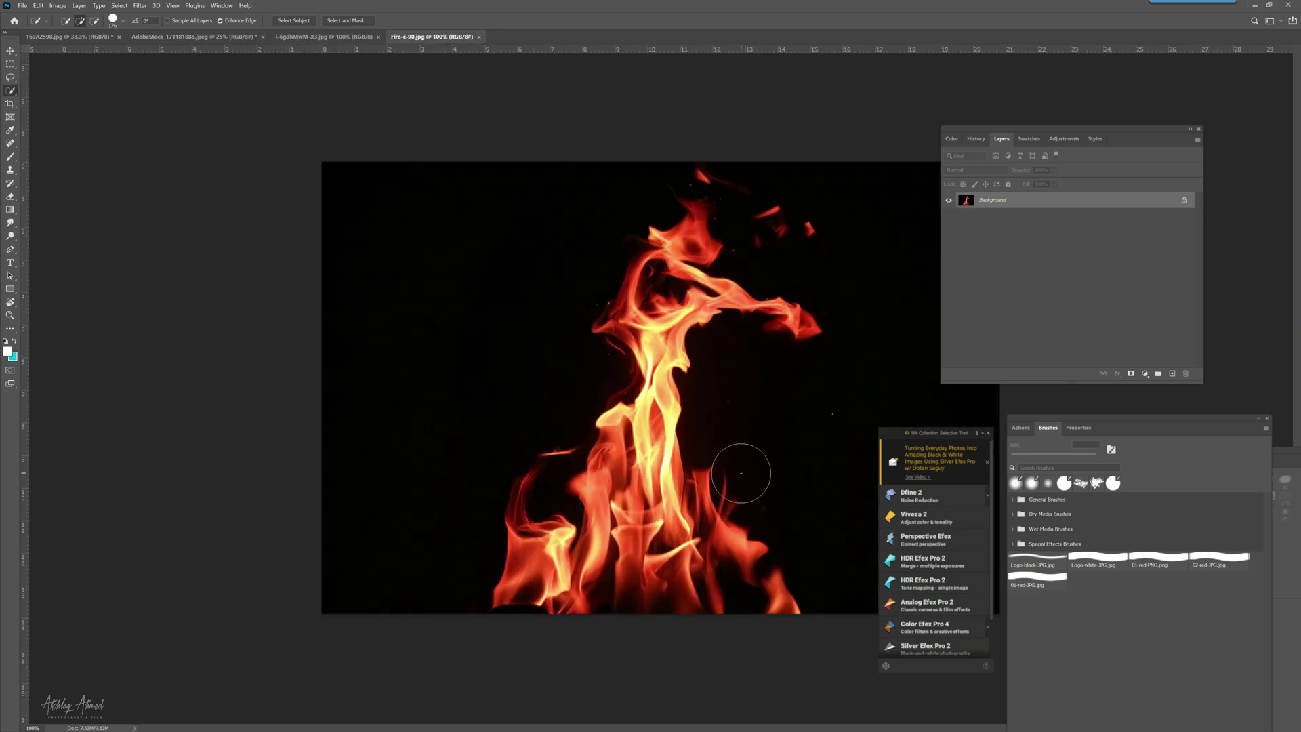
click(176, 32)
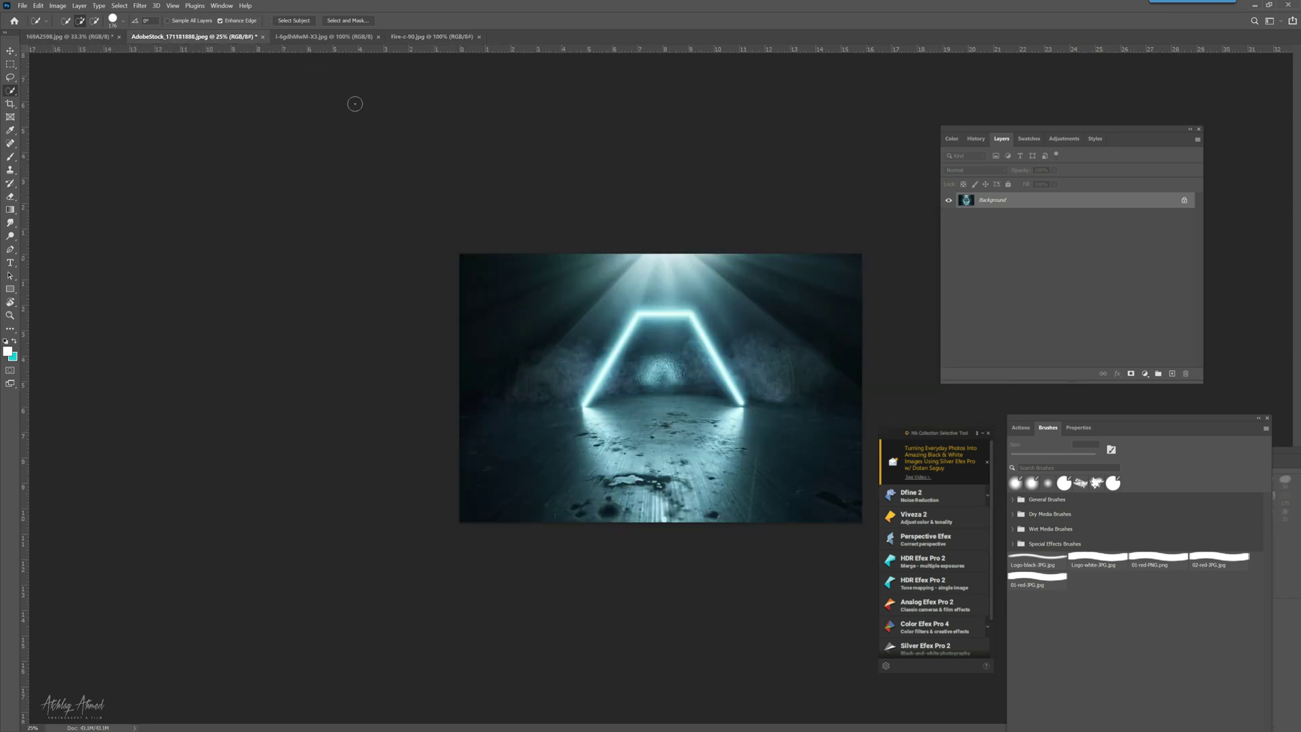
key(v)
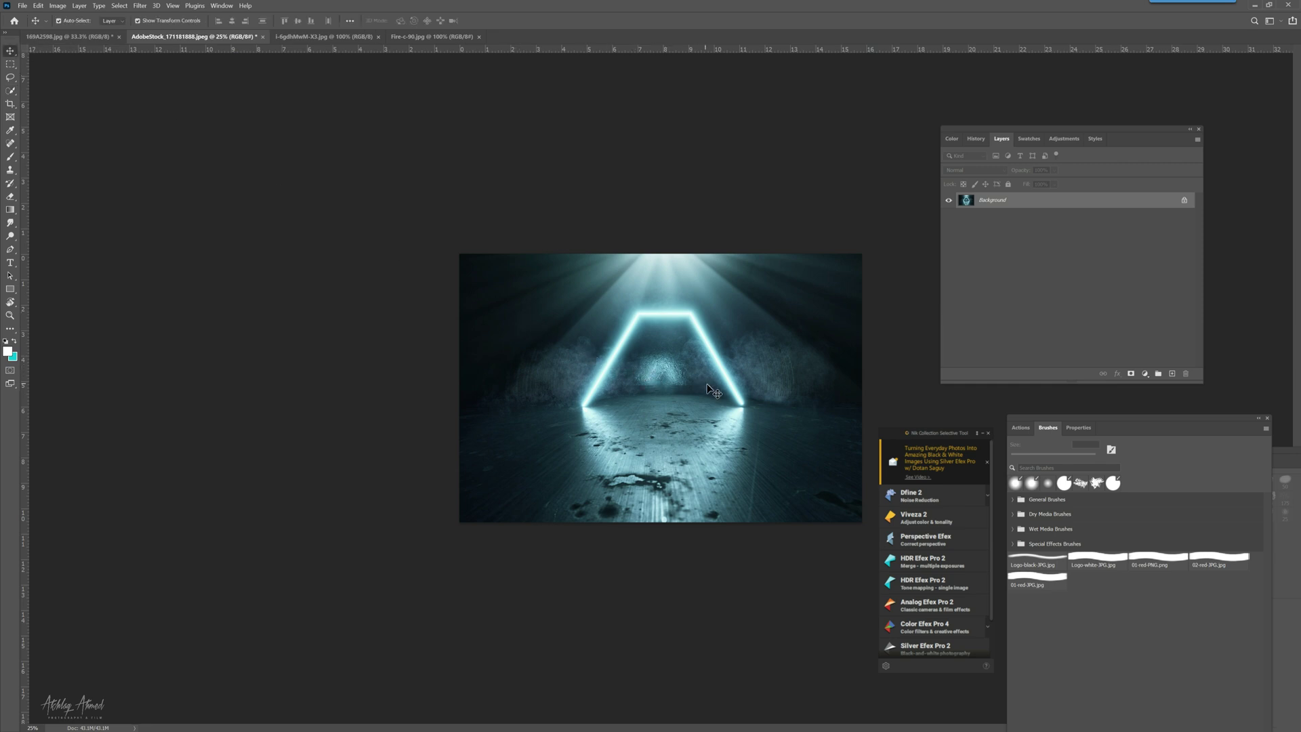
drag(707, 385, 445, 219)
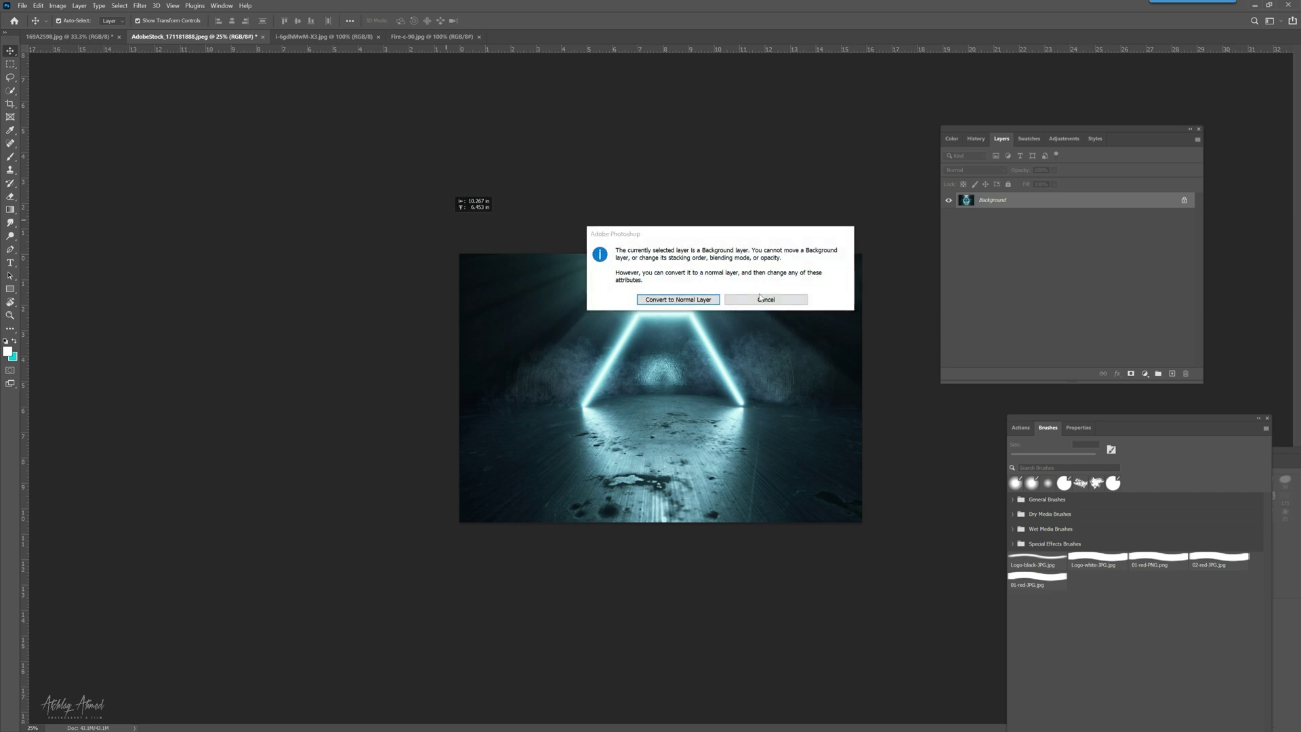
click(763, 299)
drag(596, 310, 587, 294)
click(759, 308)
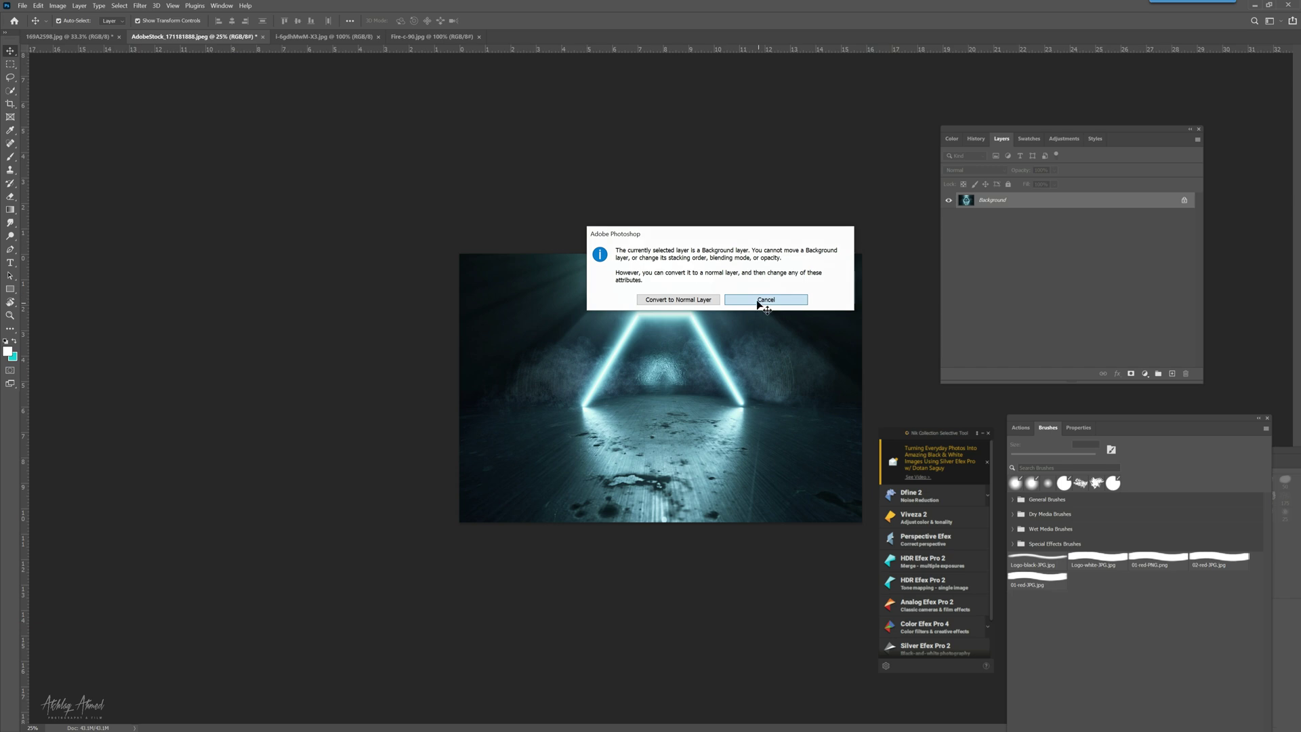
click(68, 36)
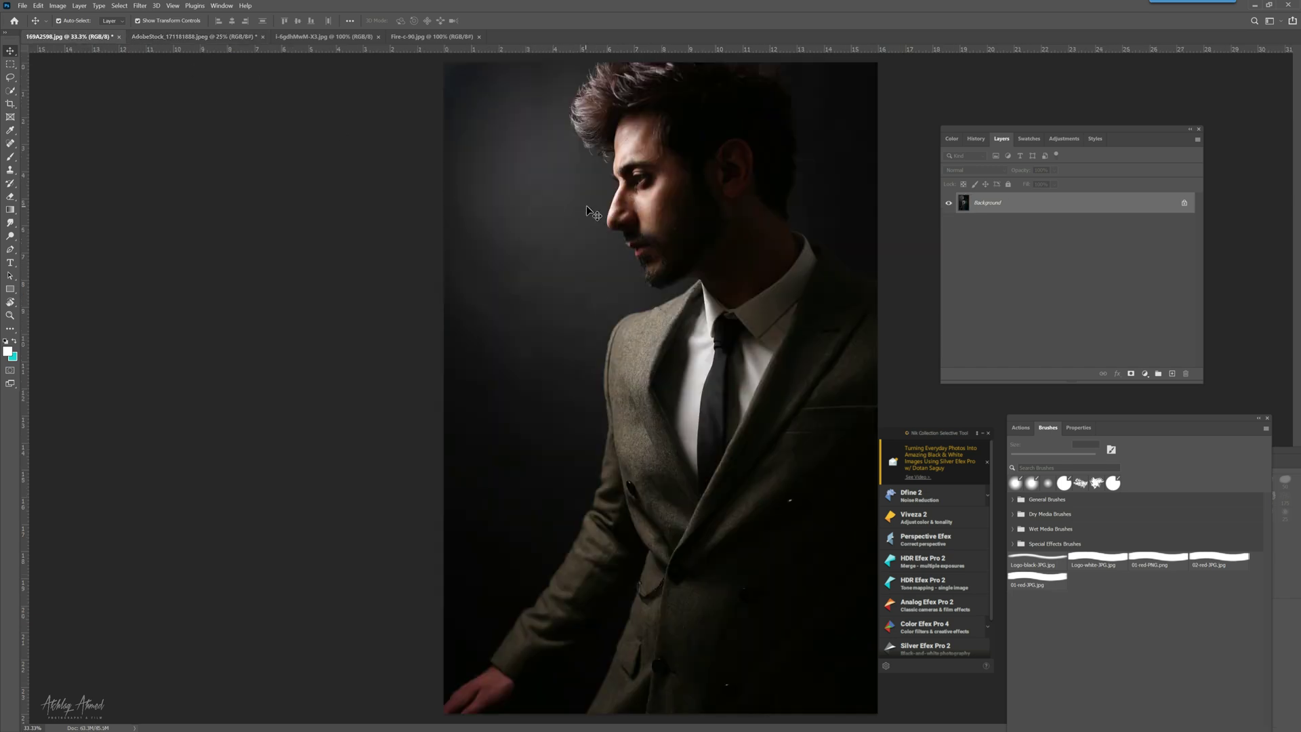
click(236, 38)
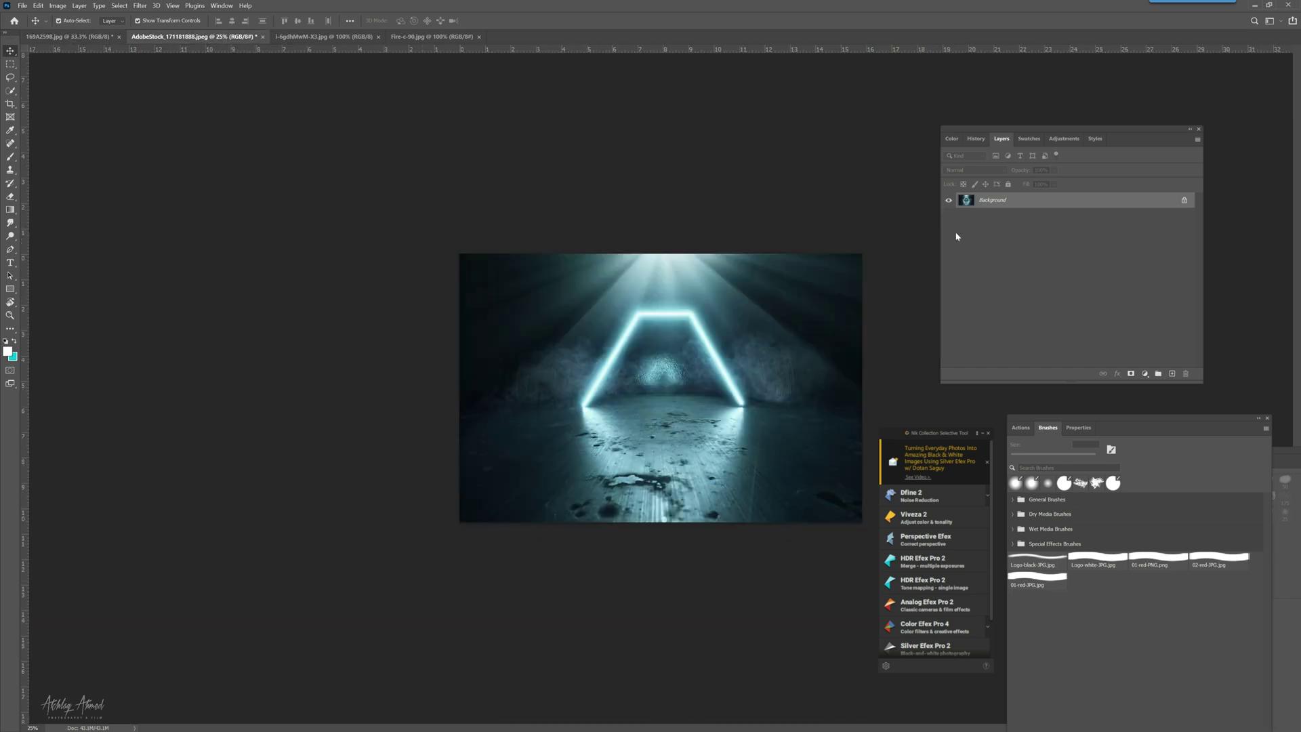
Step: Move the neon room image into 169A2598.jpg, align it with the canvas's upper-right corner and set its blend mode to Overlay
drag(648, 391, 599, 246)
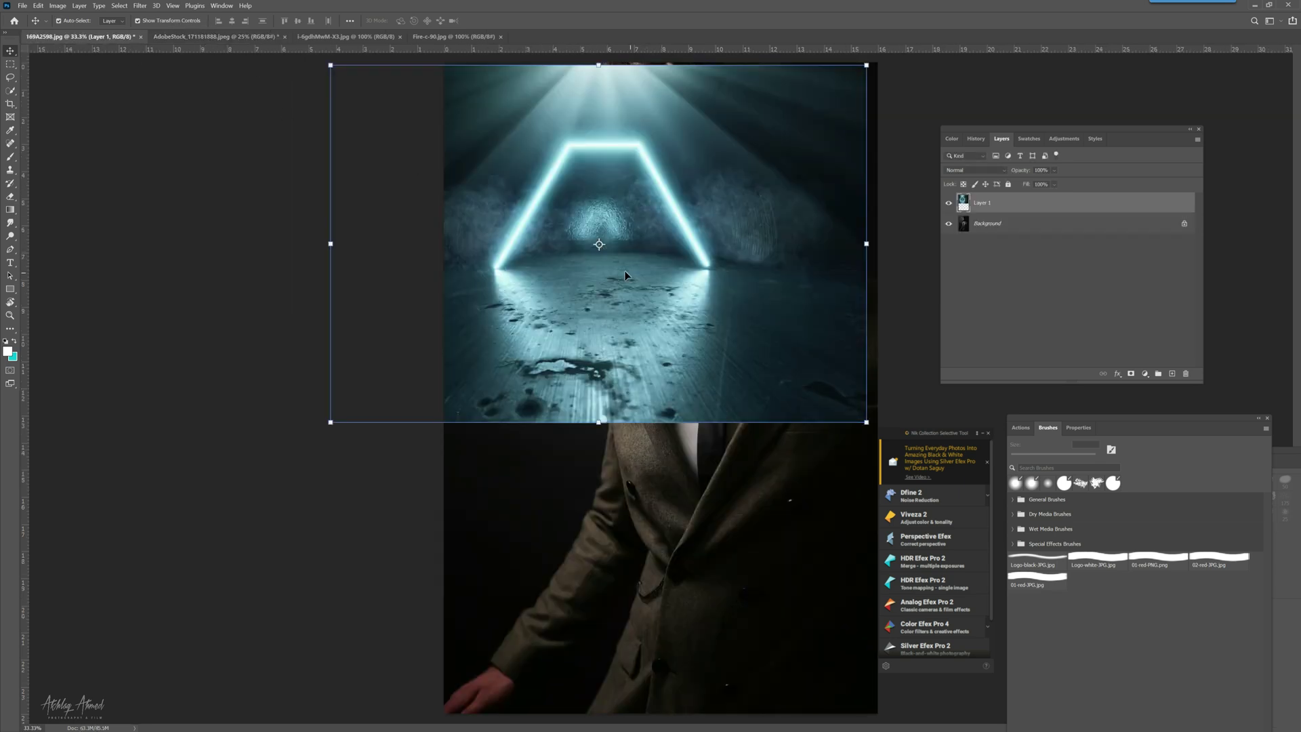
drag(674, 289, 693, 286)
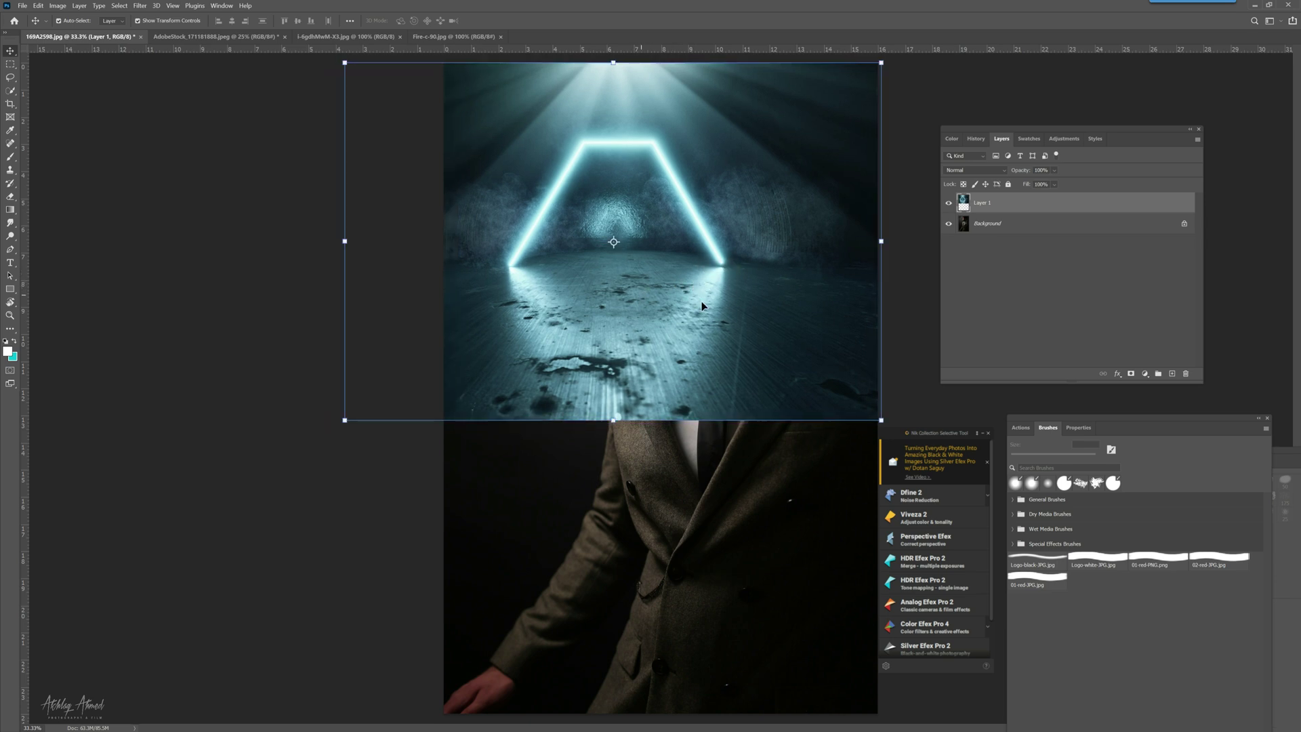
click(1000, 172)
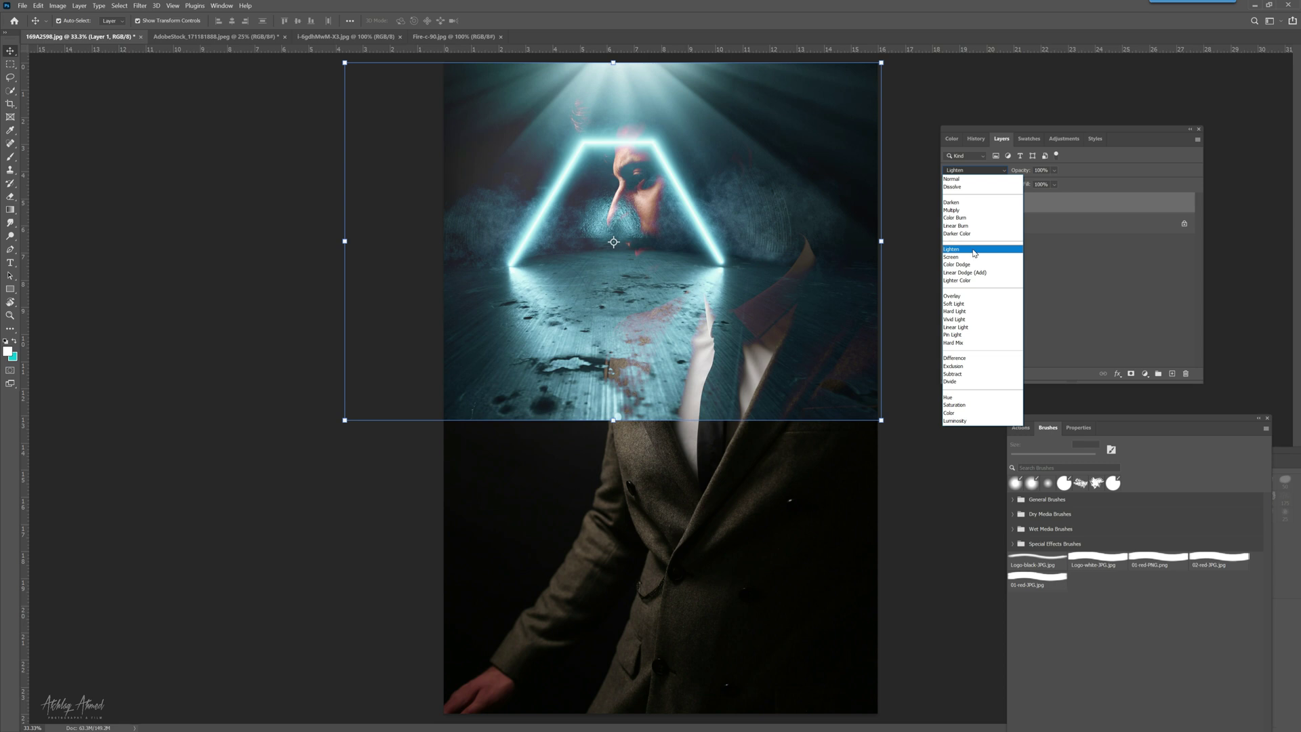
click(974, 297)
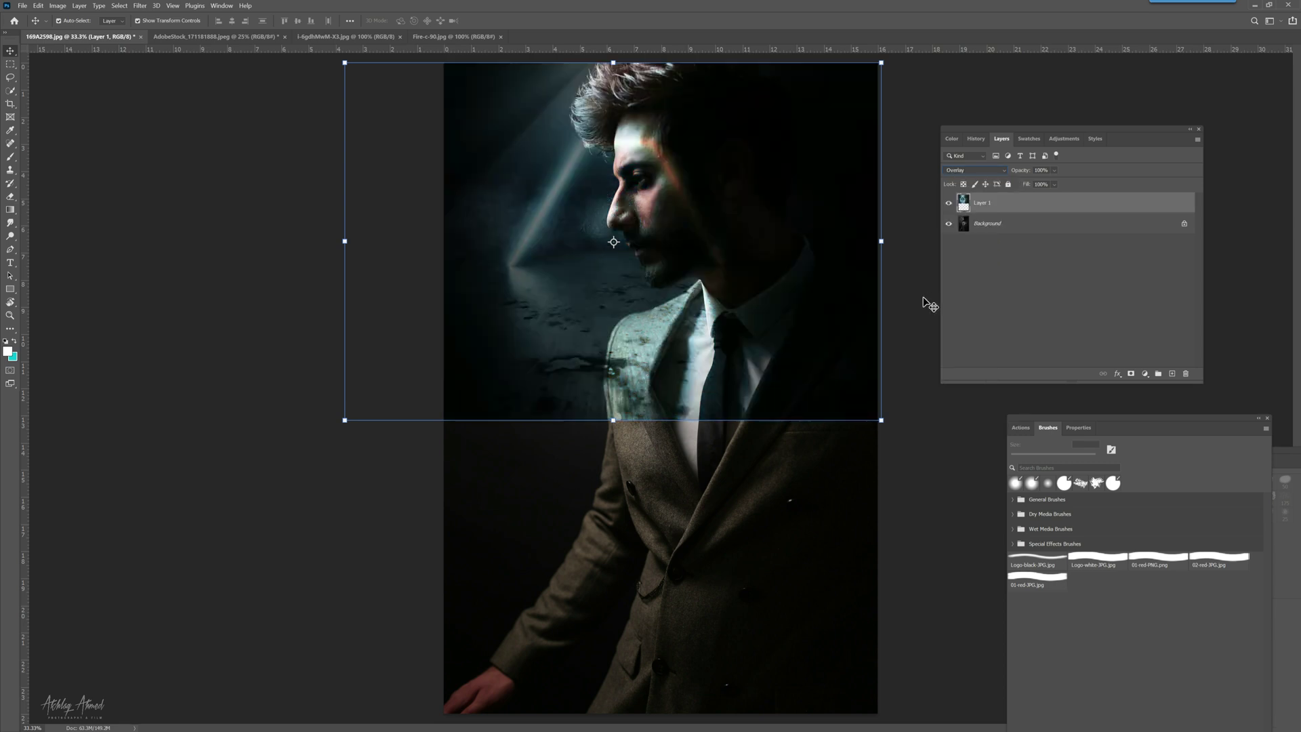
click(929, 304)
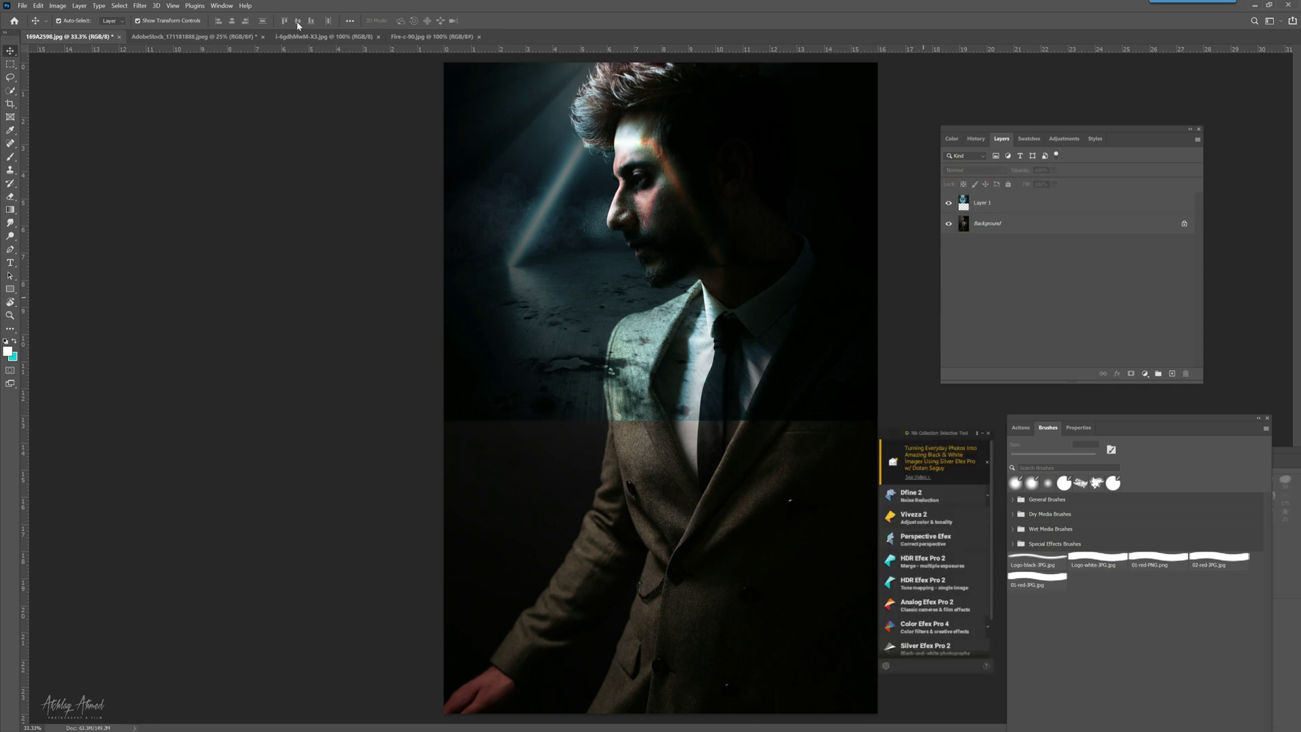
Step: Load the saved body channel as a new selection around the man
click(119, 7)
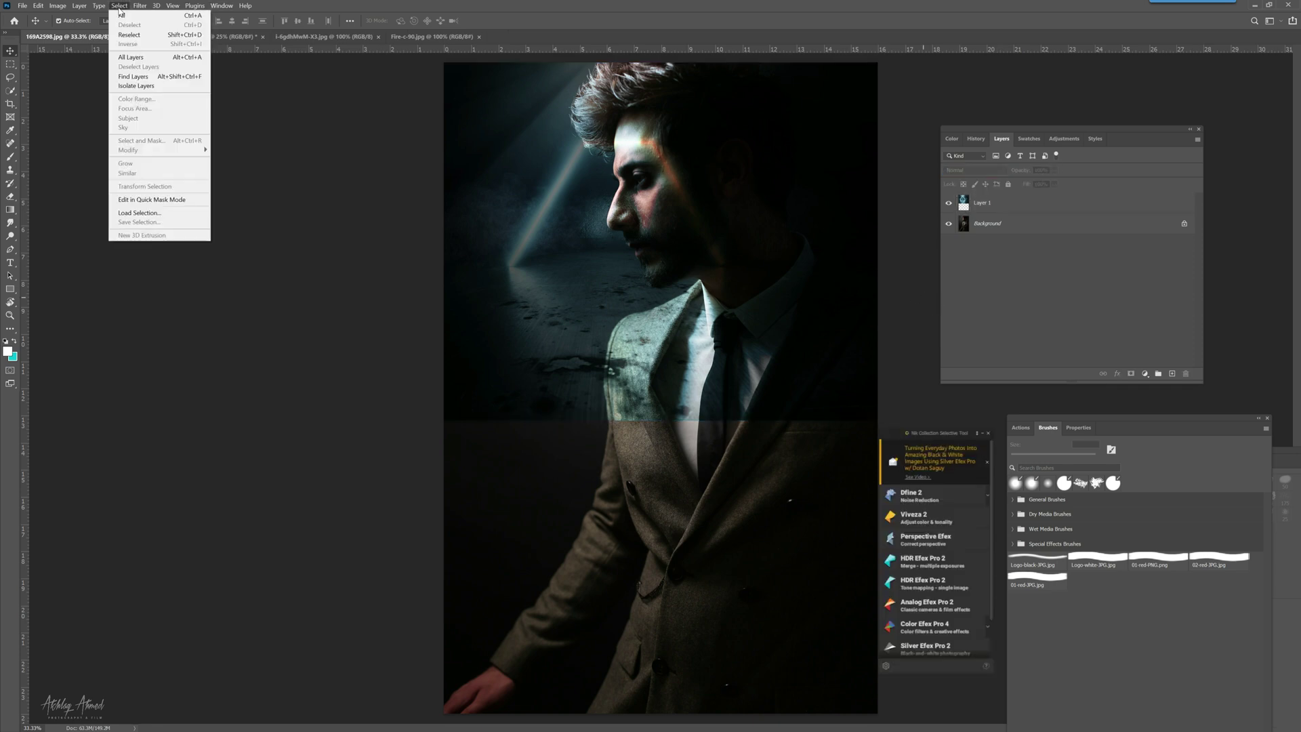
click(166, 213)
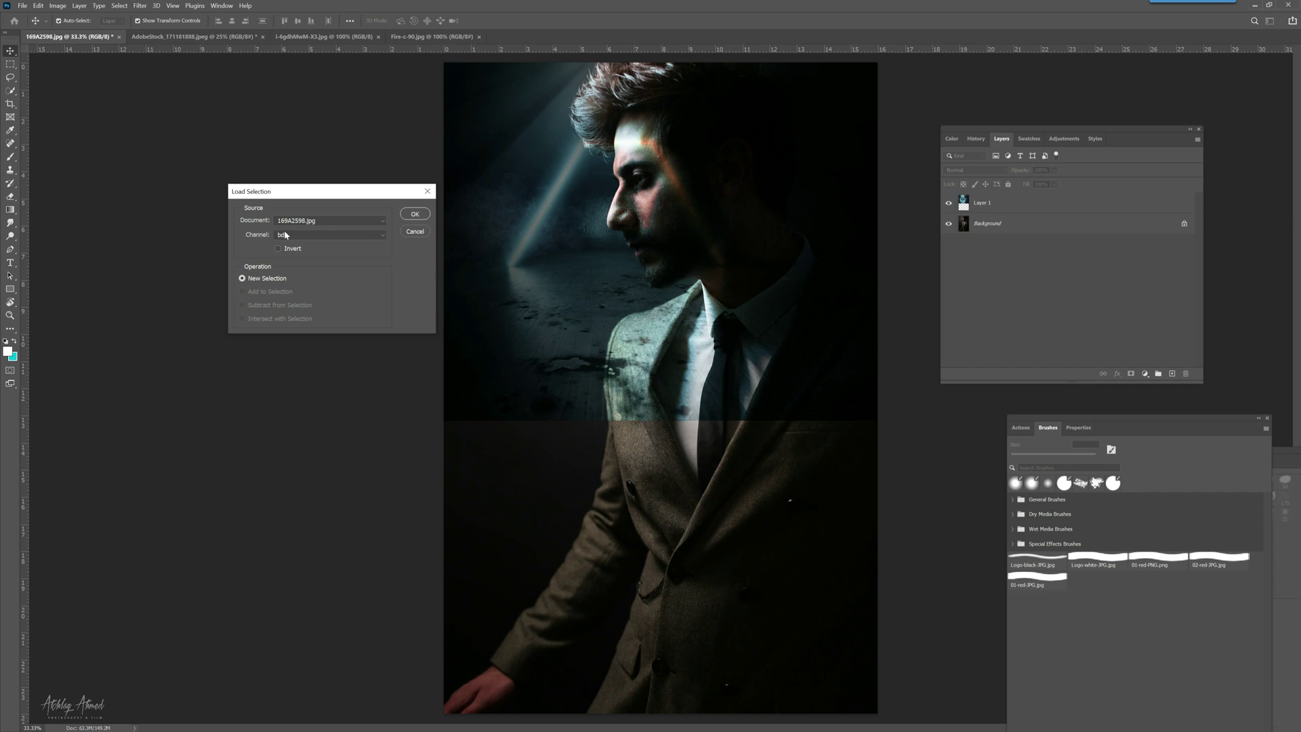
click(331, 235)
click(332, 252)
click(412, 215)
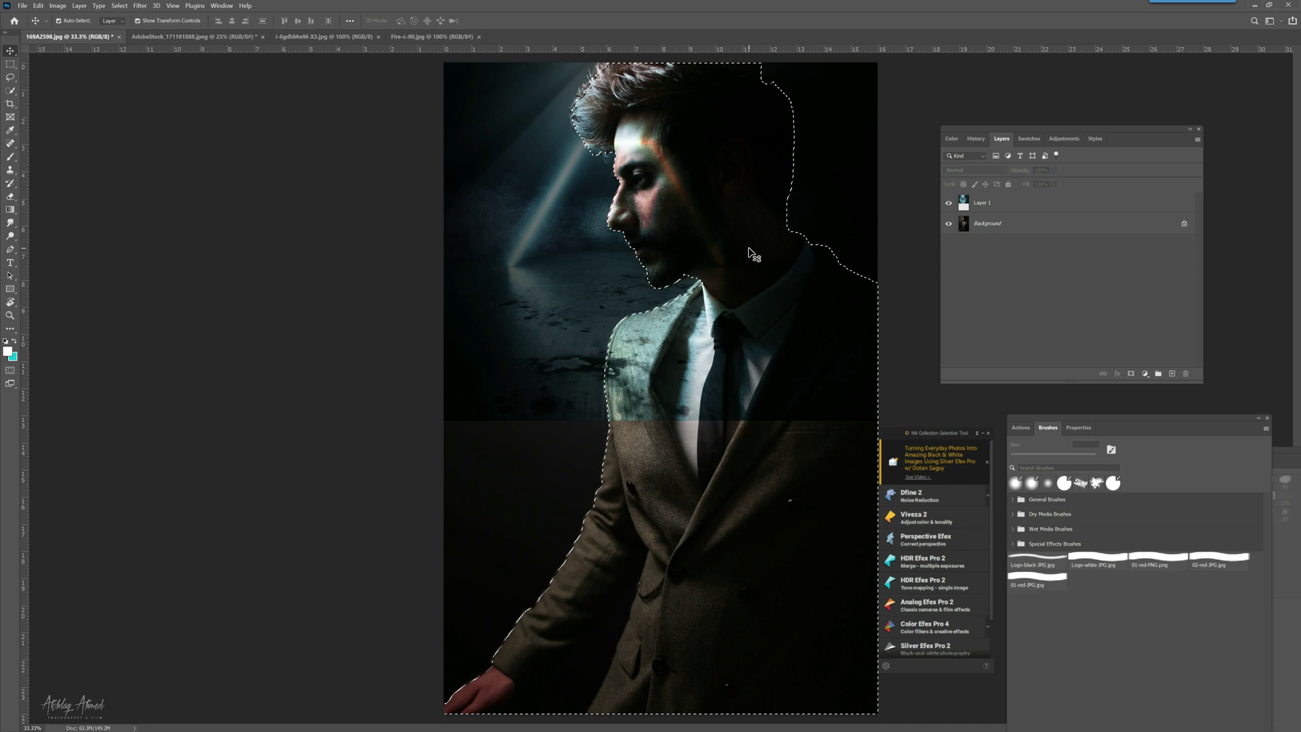
Step: Cut the man-shaped selected area out of the neon room layer so it no longer covers him
click(720, 191)
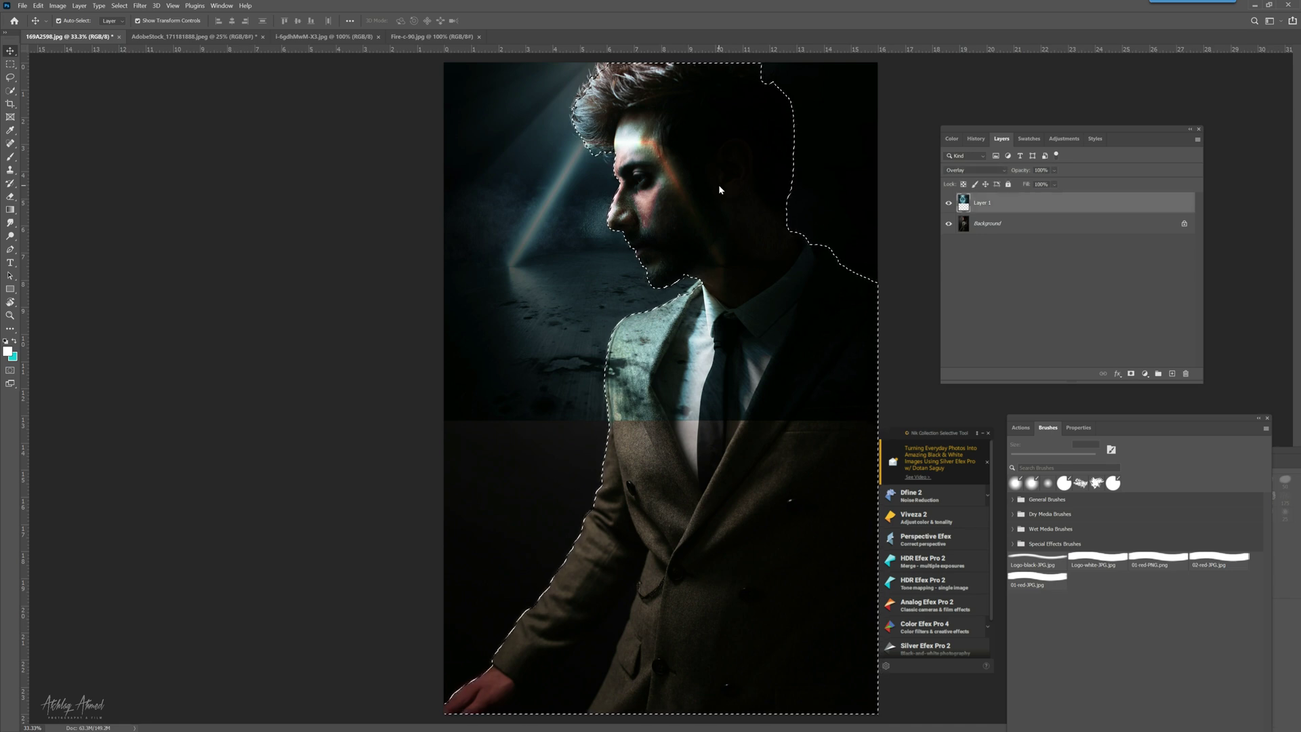
drag(718, 185, 661, 429)
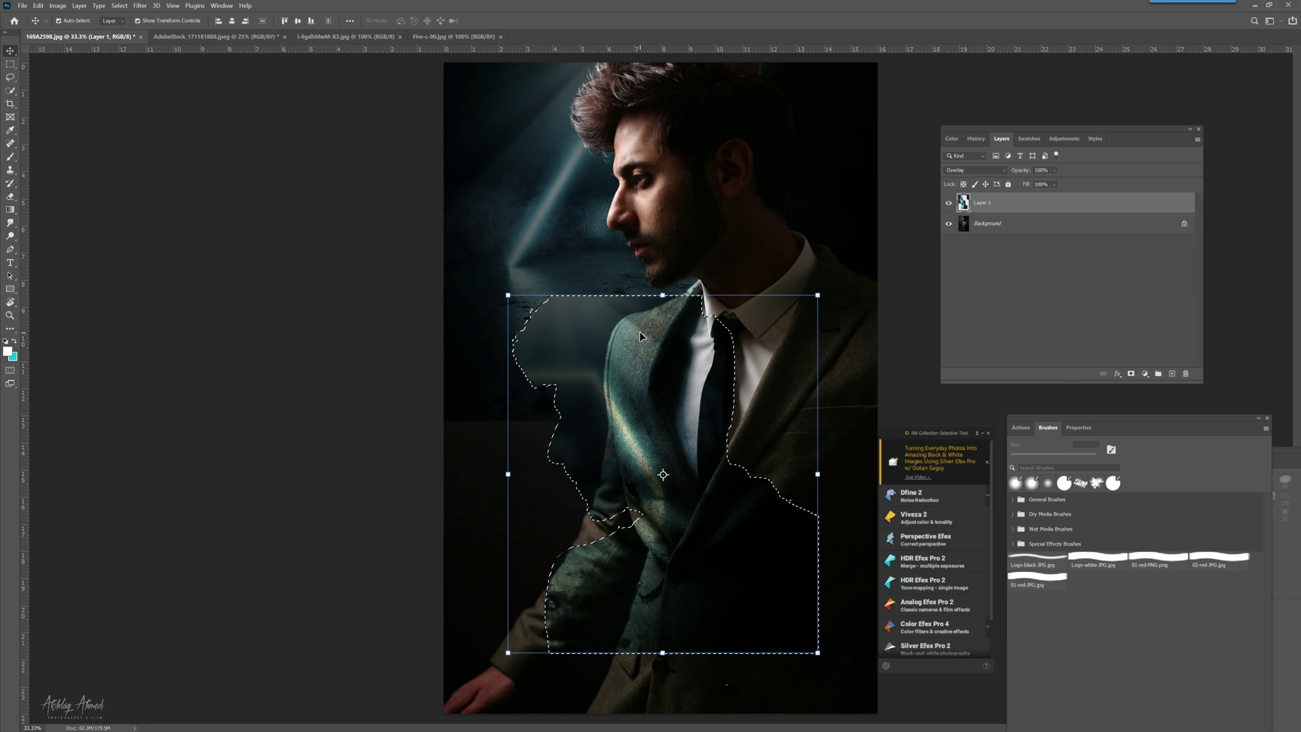
click(38, 5)
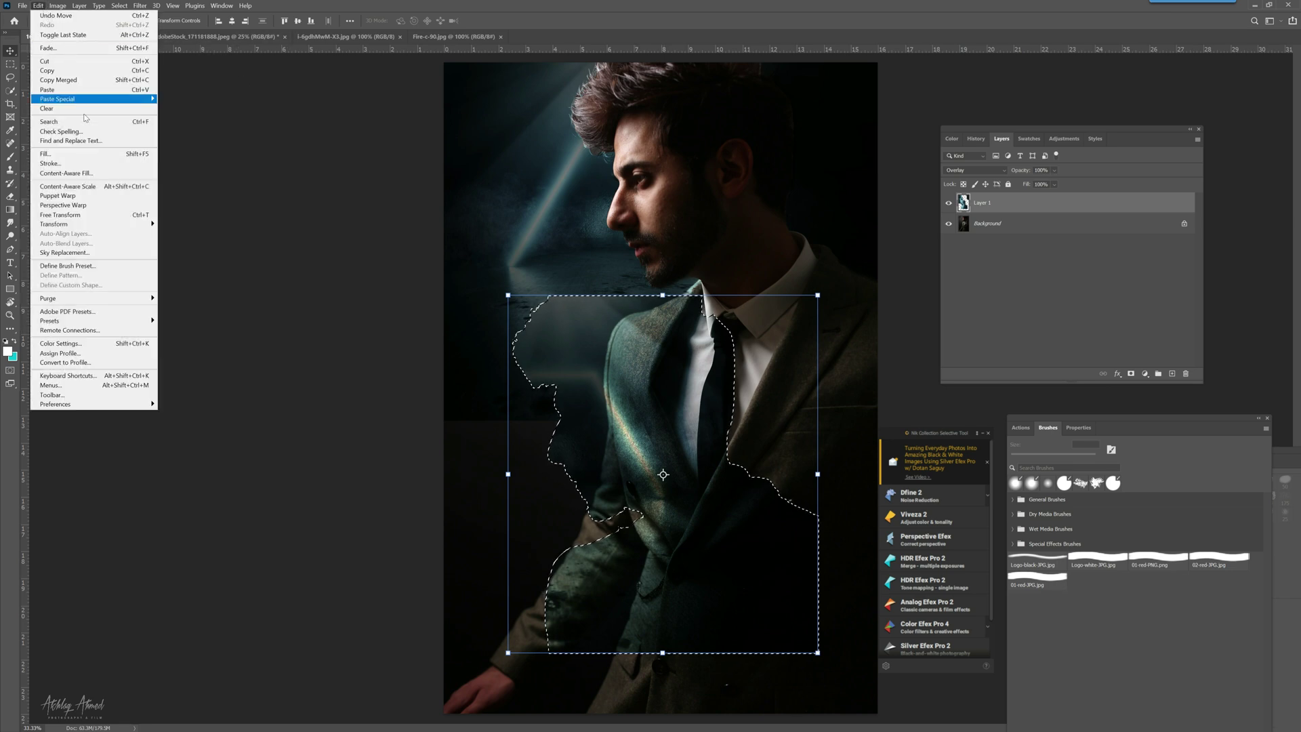
click(67, 61)
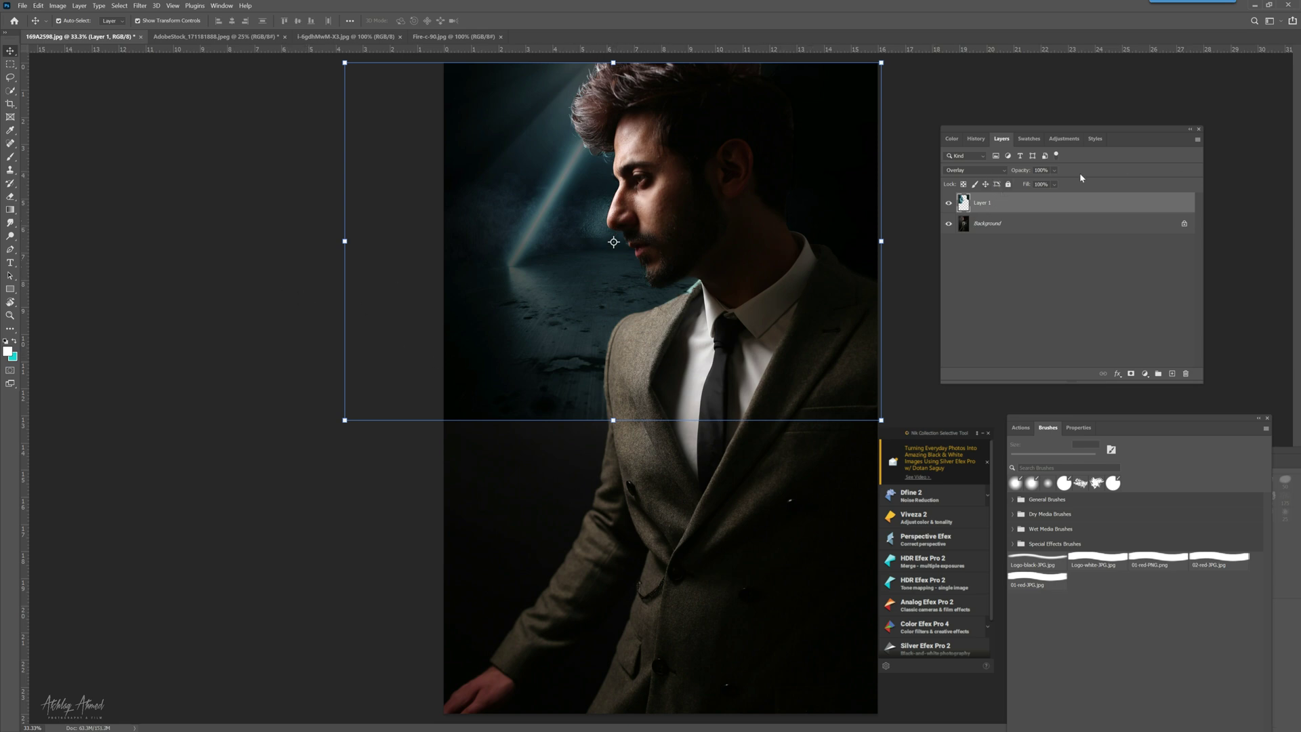
Step: Try the Difference blend mode on the neon room layer
click(974, 170)
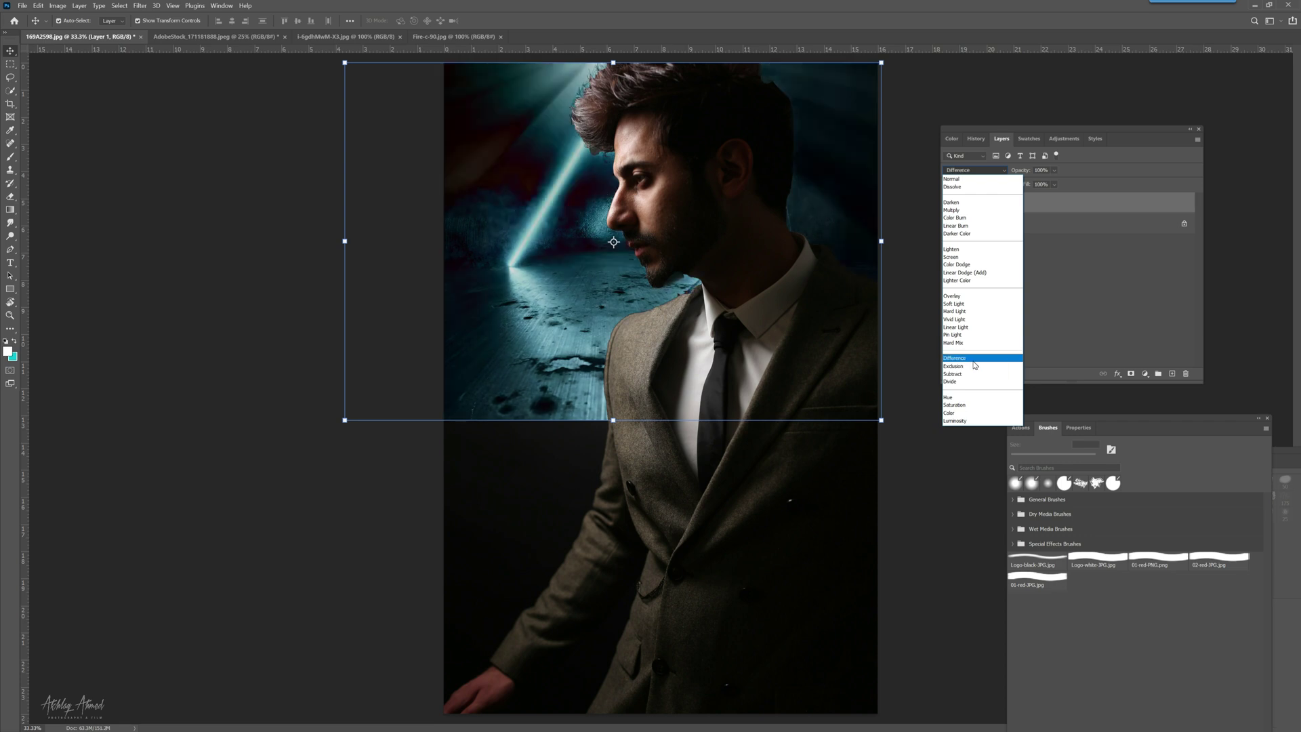
key(Escape)
click(244, 348)
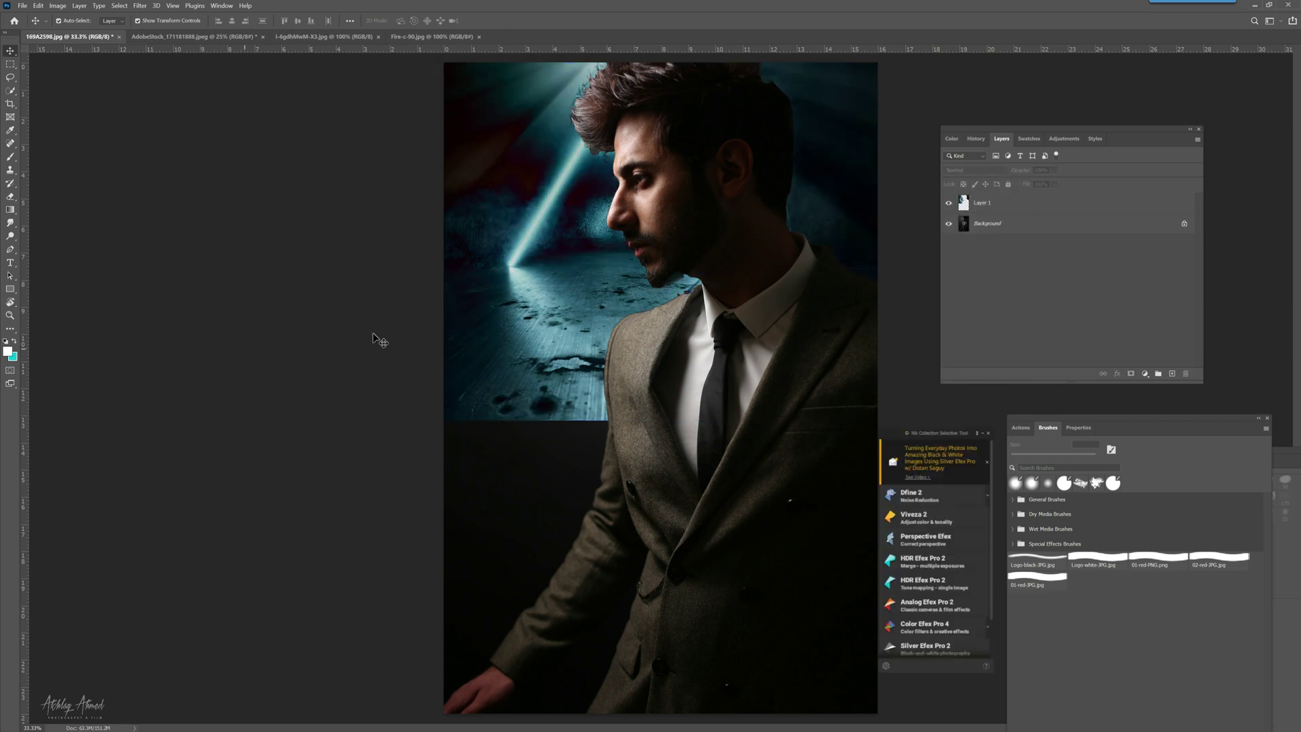
Step: Set the neon room layer's blend mode to Lighten and its opacity to 50%
click(630, 283)
click(990, 171)
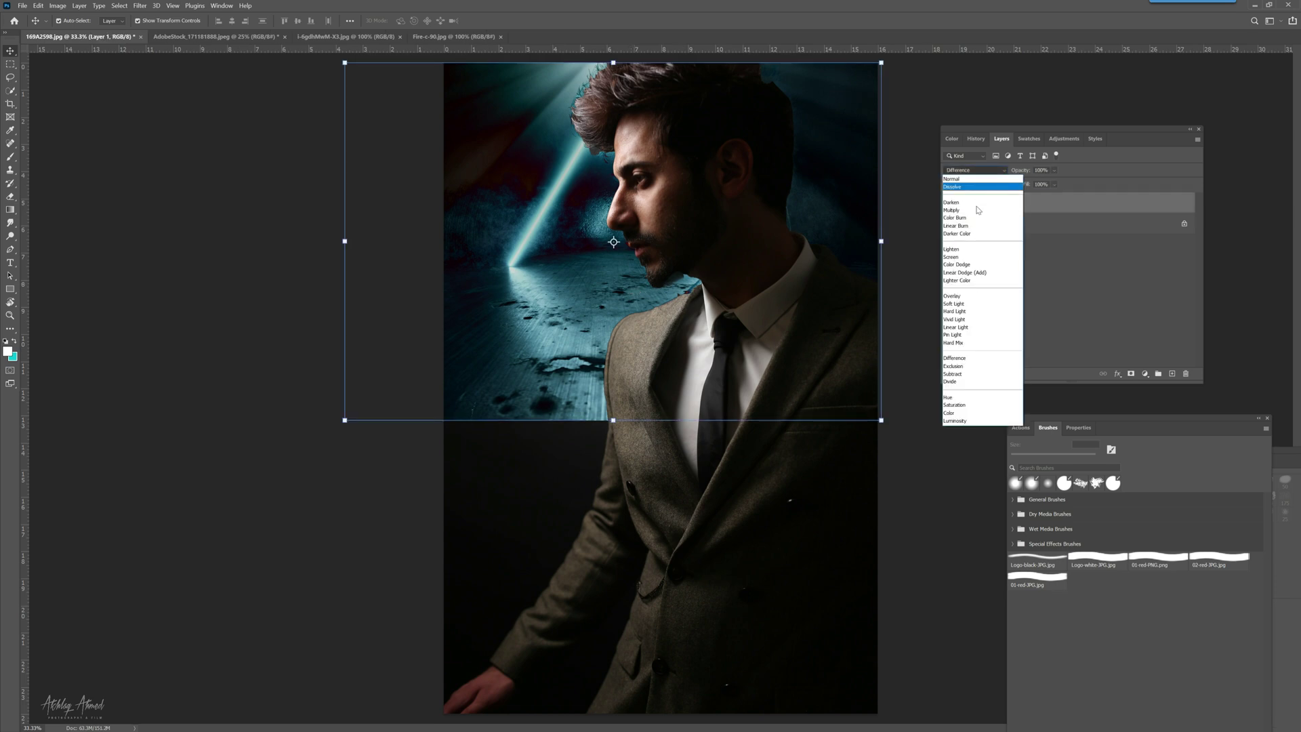
click(972, 250)
click(1053, 170)
click(1052, 182)
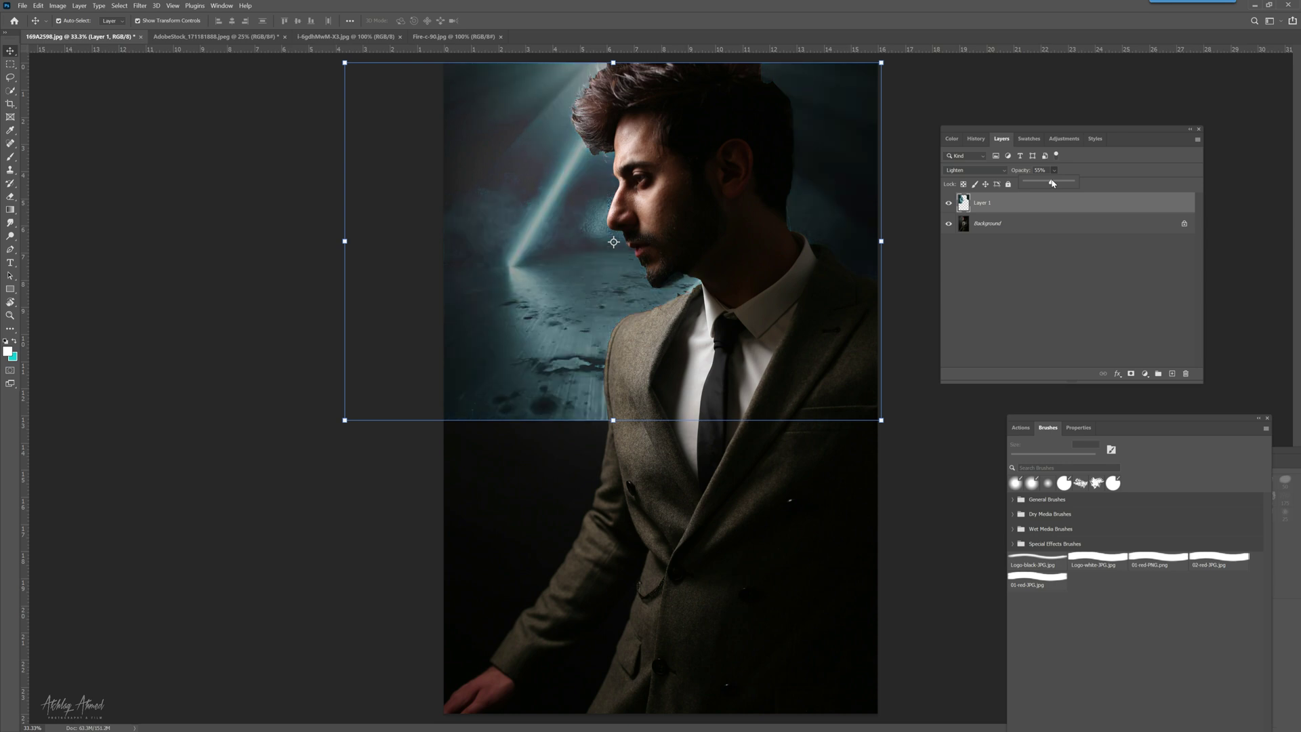
click(907, 176)
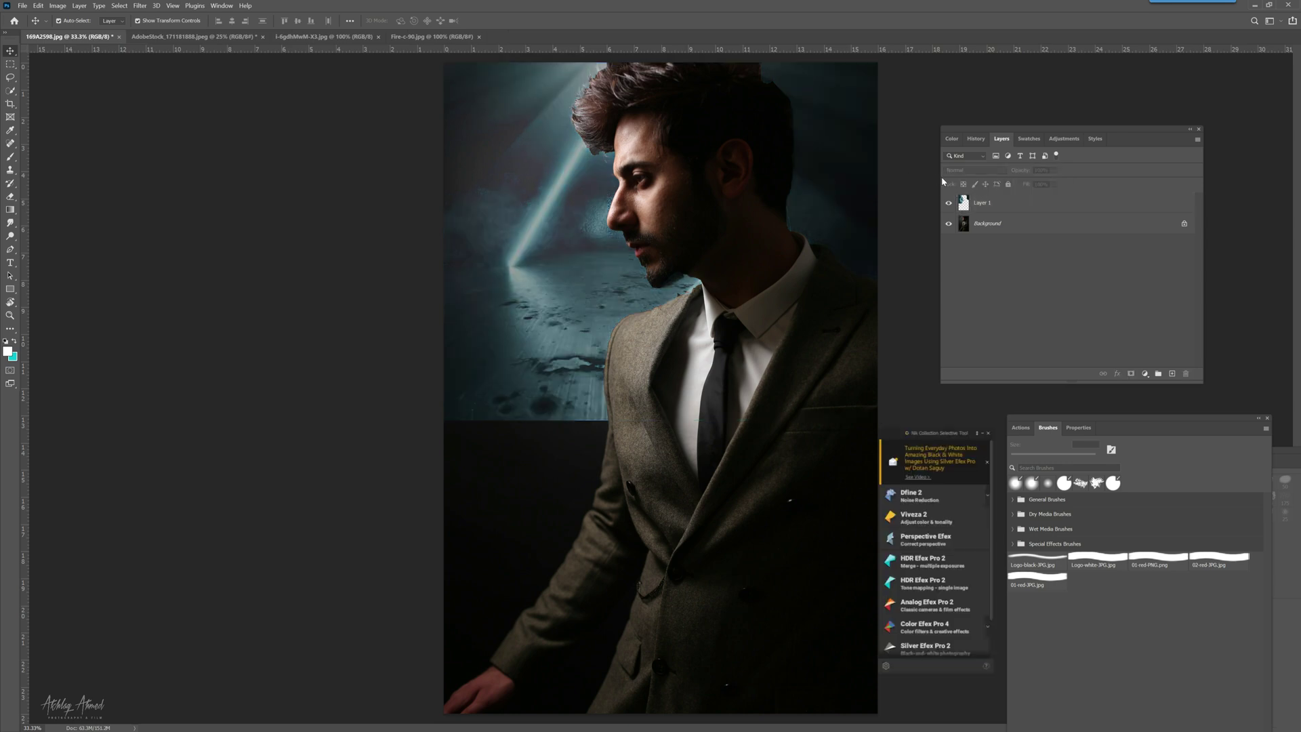
Step: Copy the neon room image into the portrait again, scale it to 91.82% across the lower part, and set its blend mode to Lighten
click(180, 37)
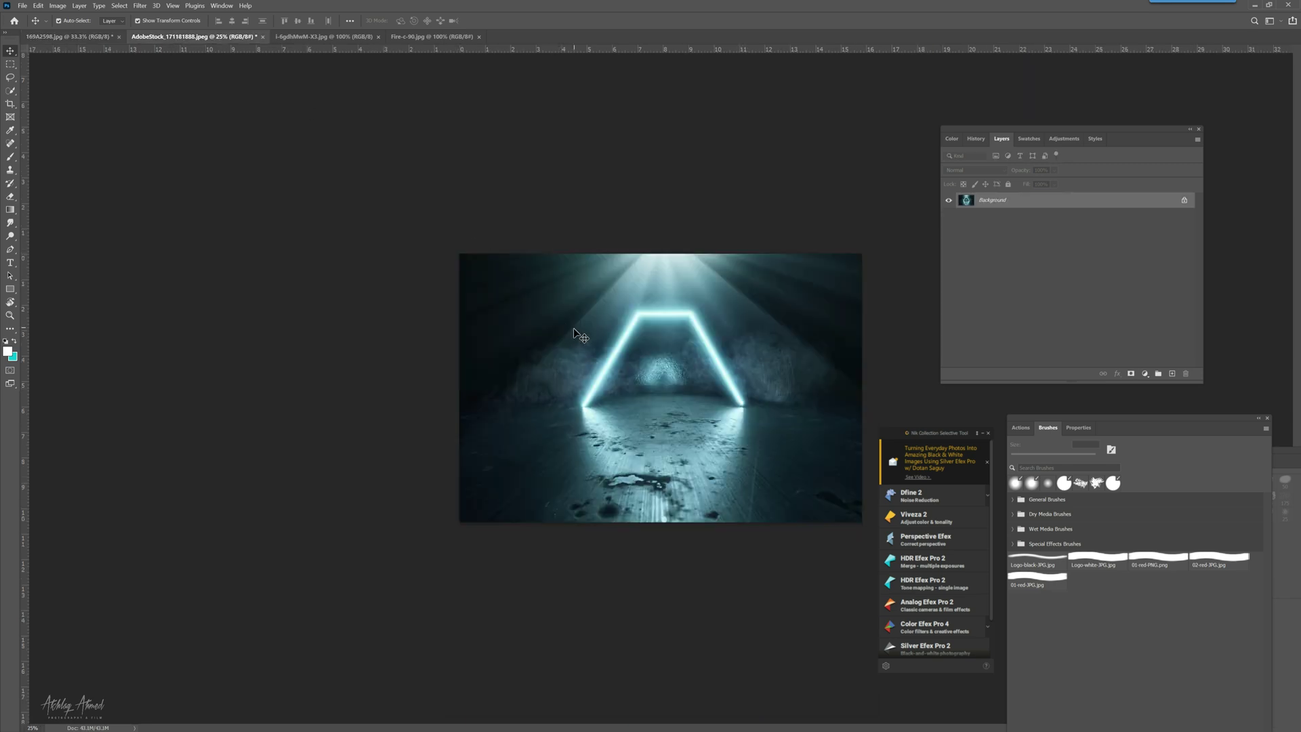
drag(599, 342, 656, 505)
click(657, 354)
drag(657, 354, 670, 413)
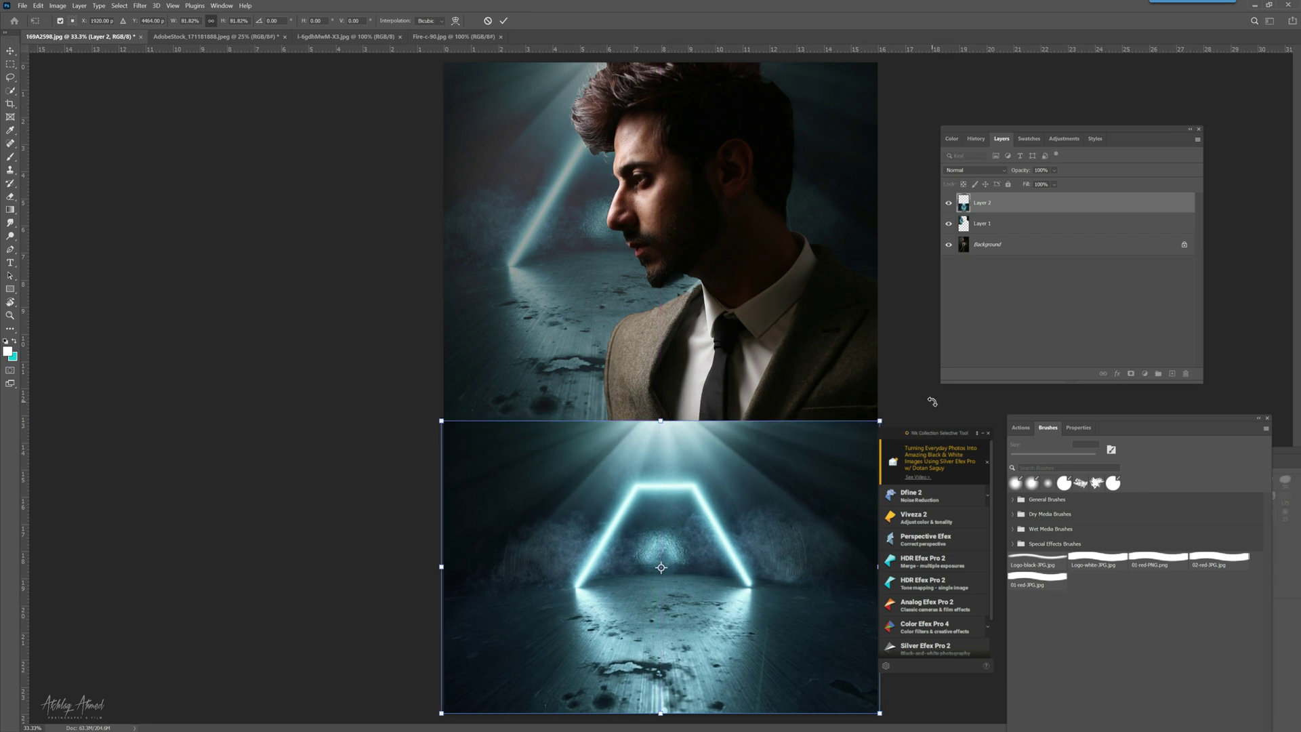
key(Return)
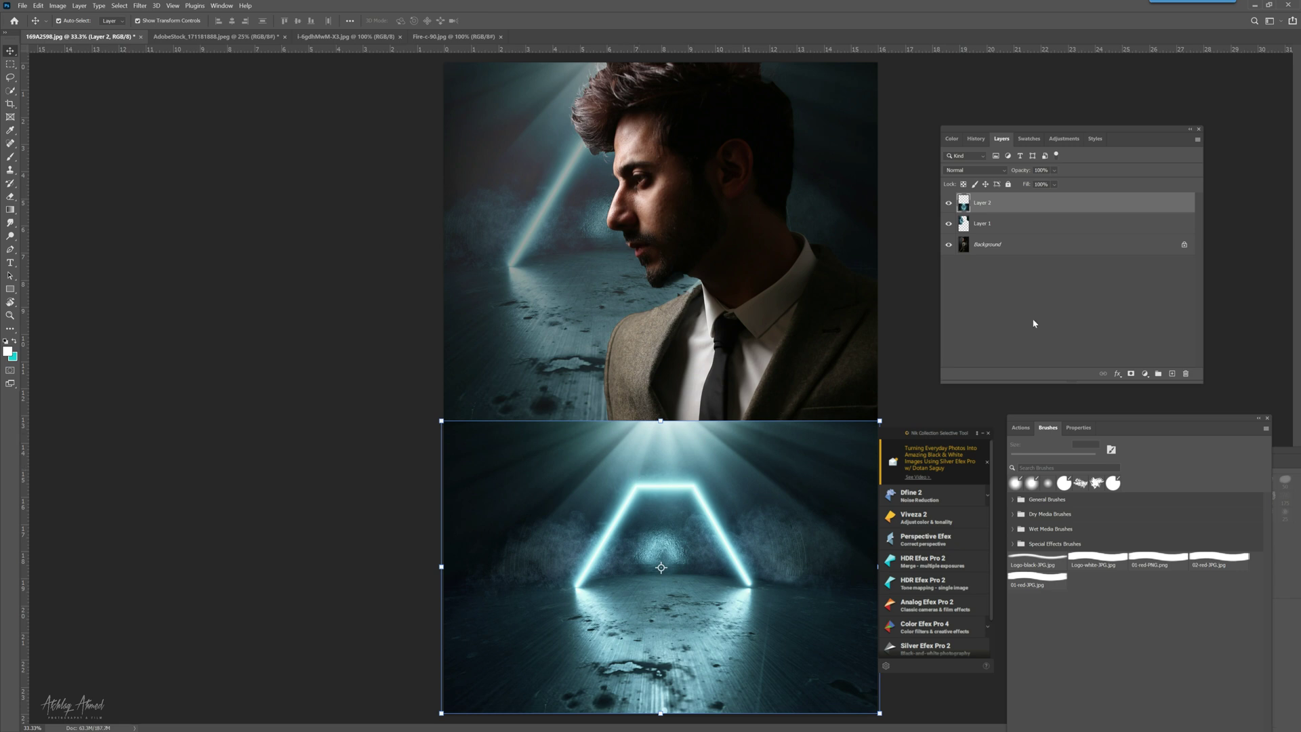
click(984, 170)
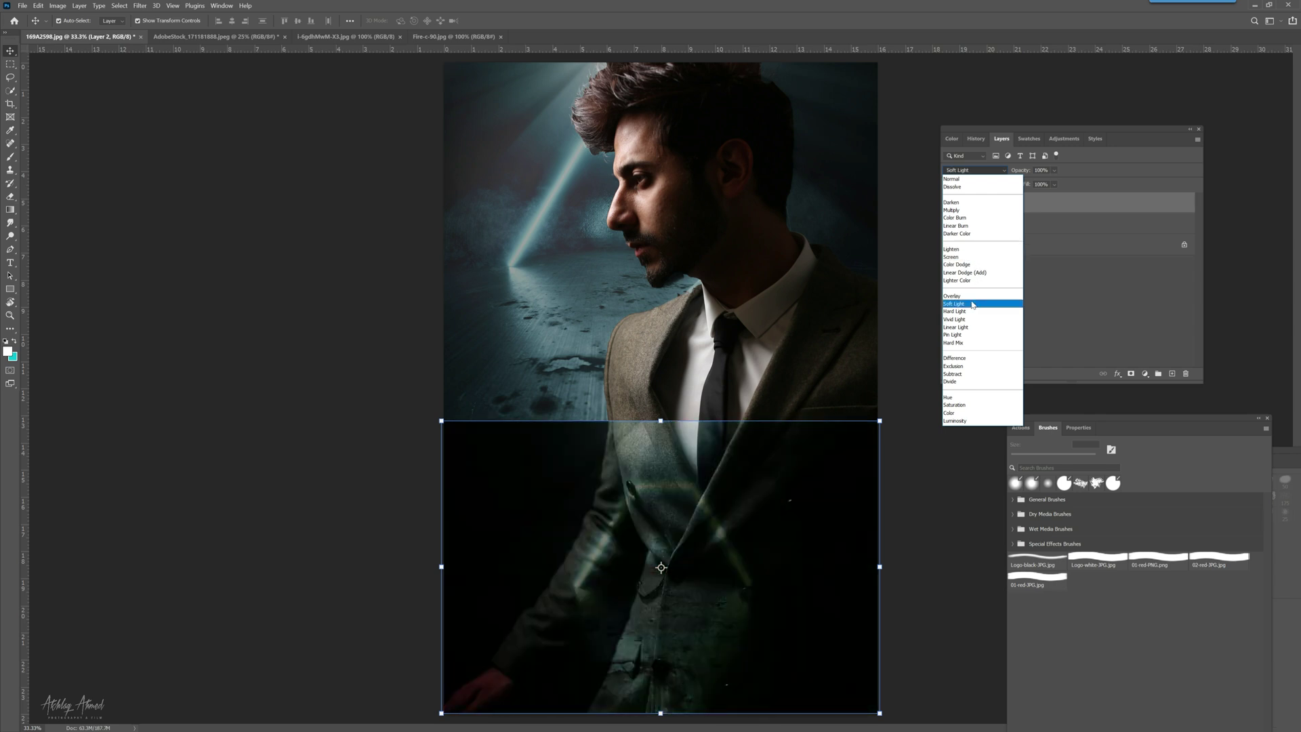
click(976, 254)
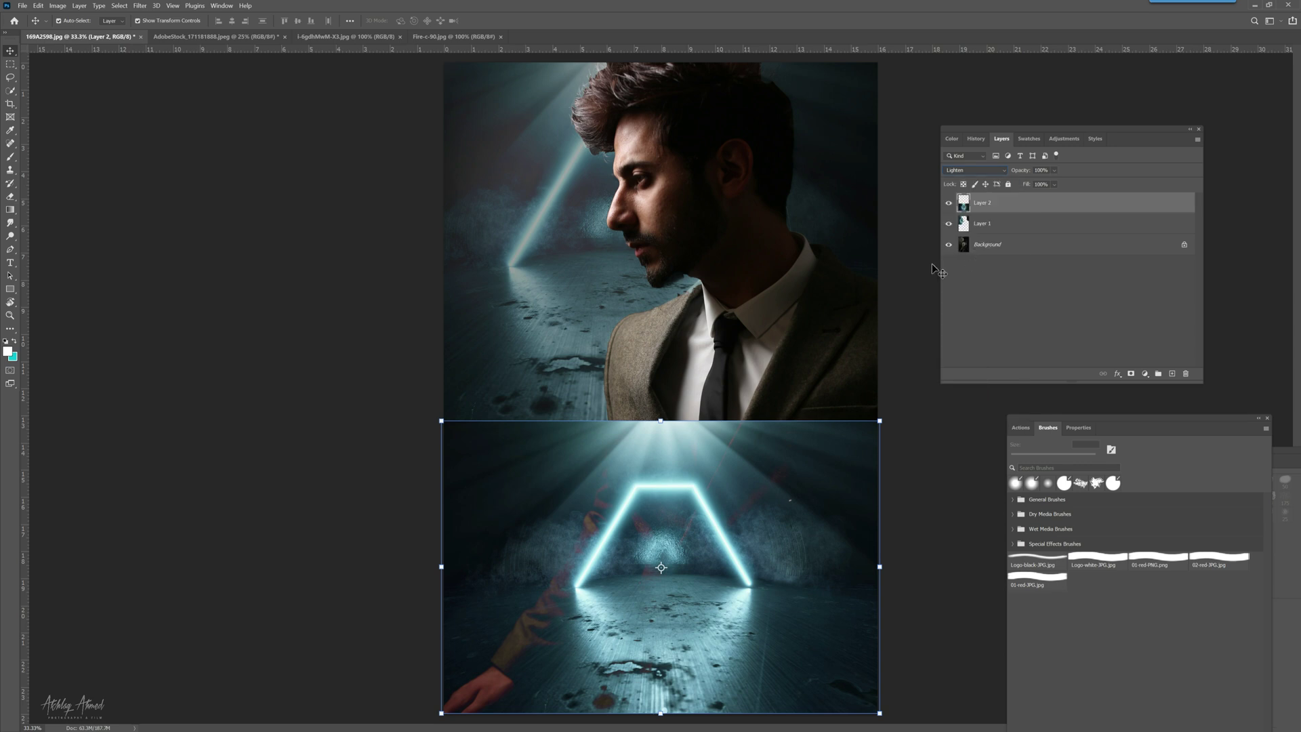
Step: Load the saved body channel as a new selection around the man for the lower neon room layer
click(99, 7)
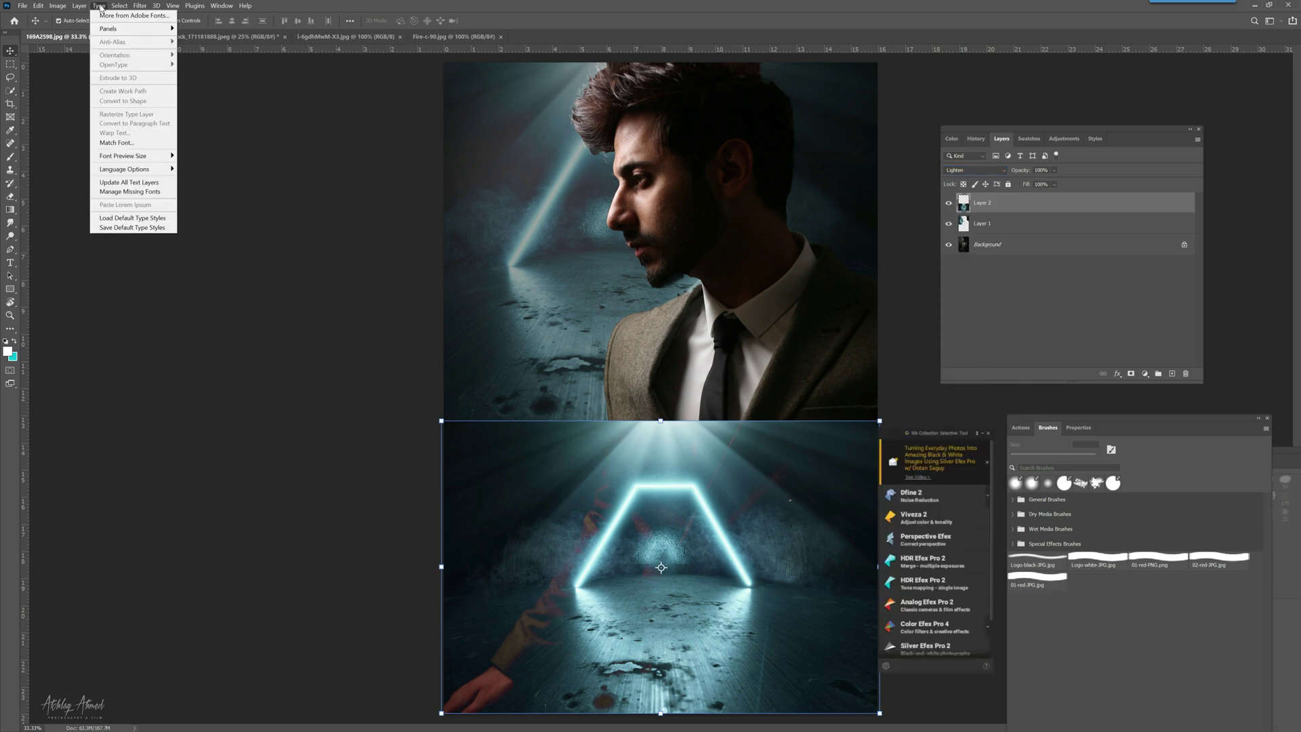
mouse_move(123, 8)
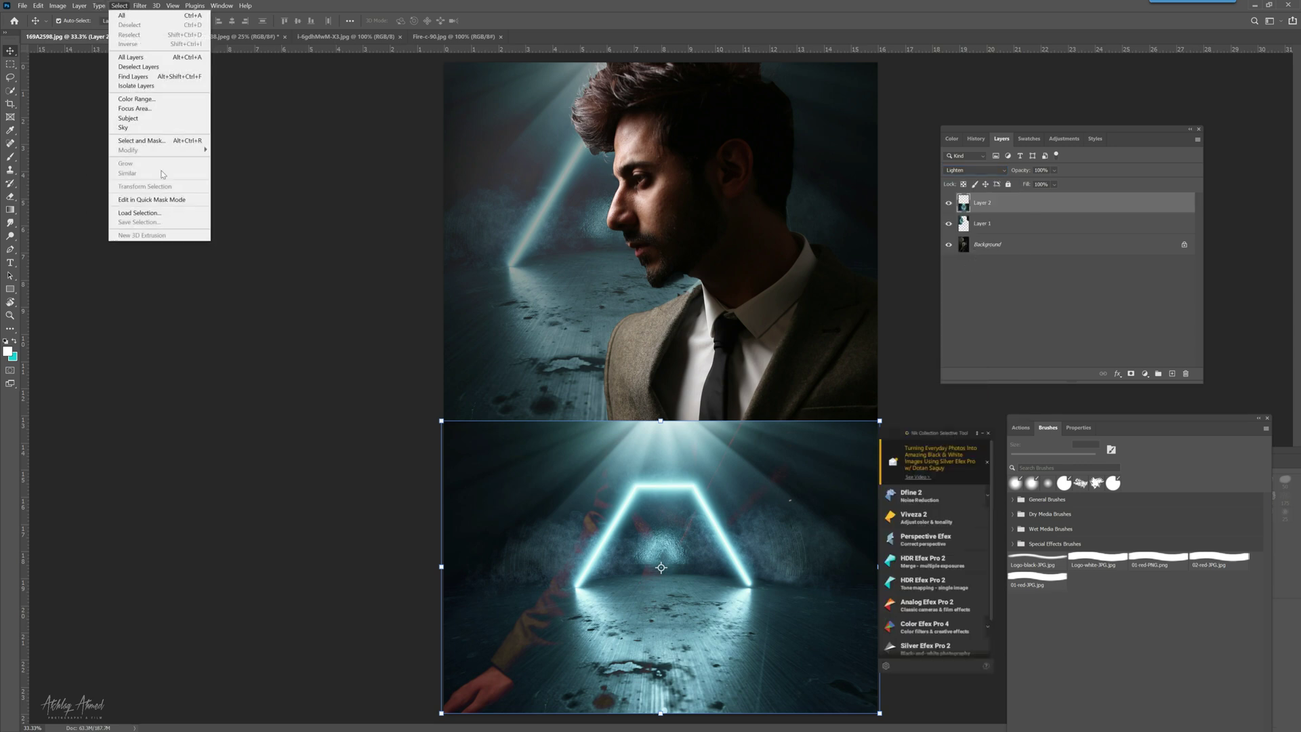
click(168, 212)
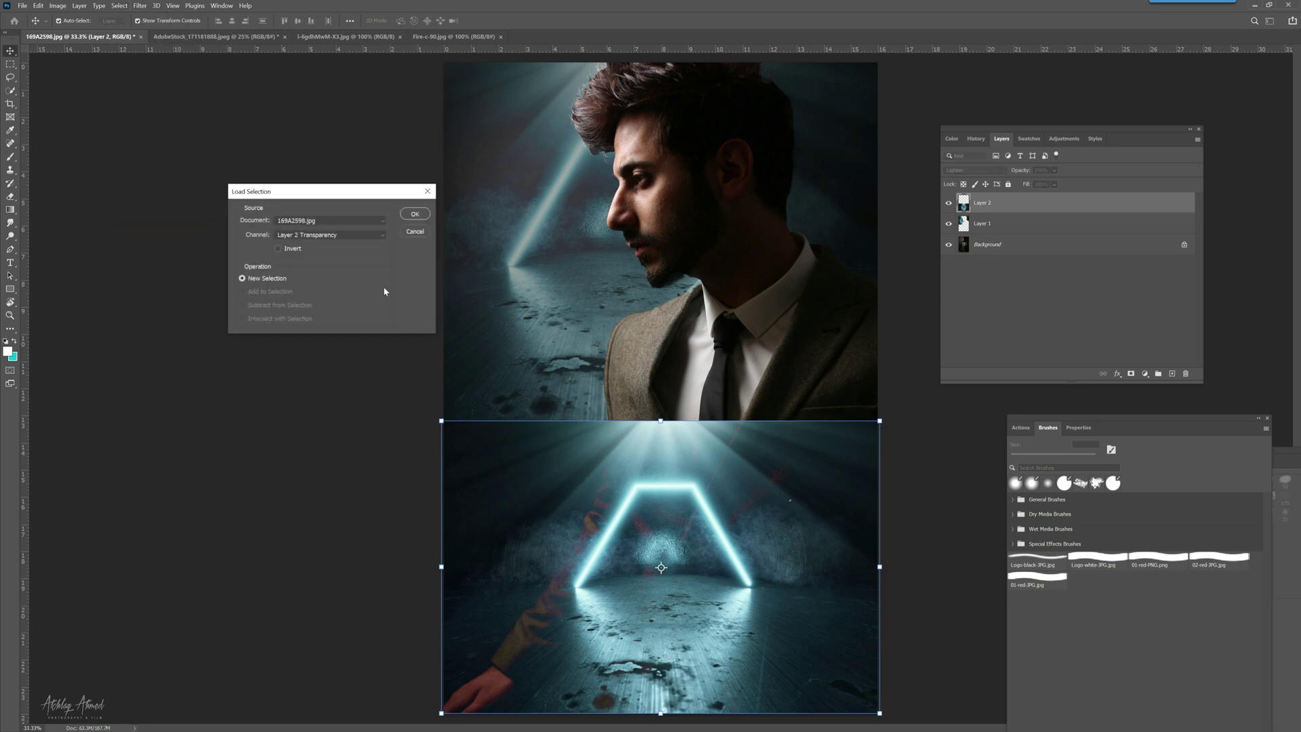
click(350, 236)
click(340, 271)
click(426, 217)
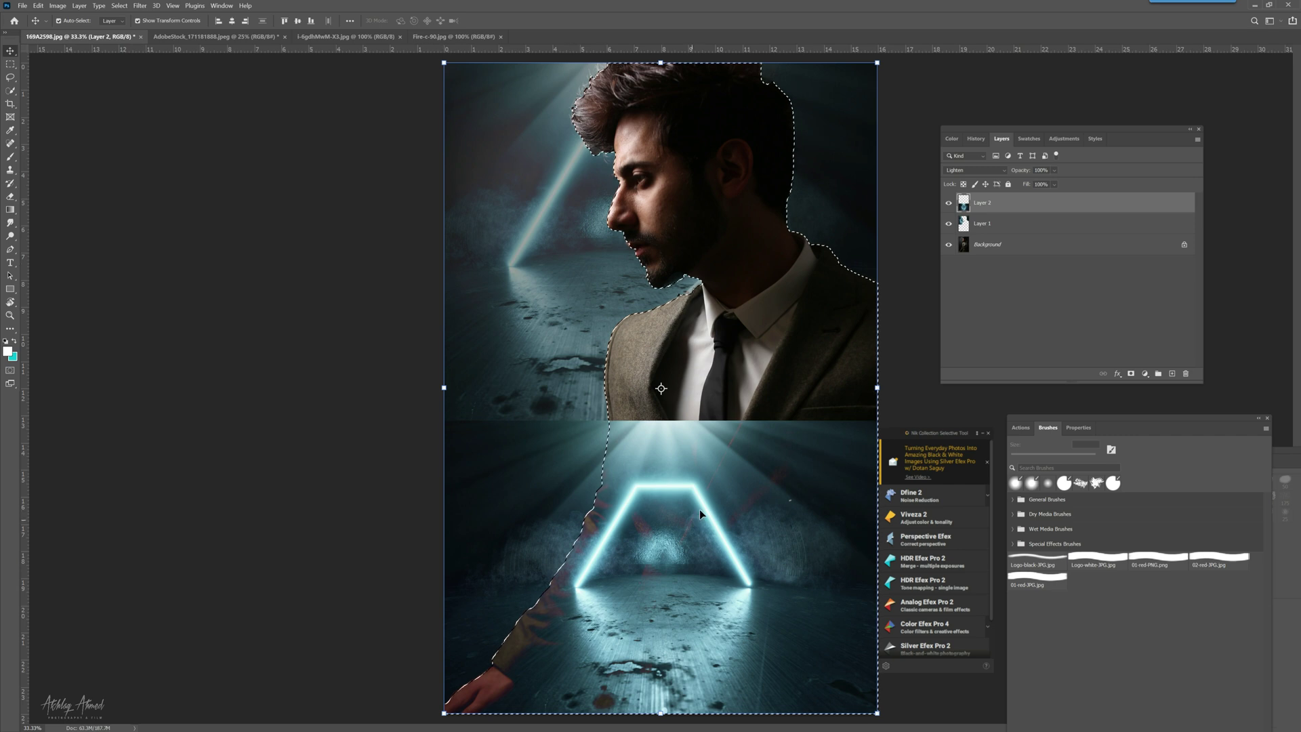
Step: Cut the man-shaped area out of the lower neon room layer so his suit and arm are uncovered
drag(676, 518, 716, 380)
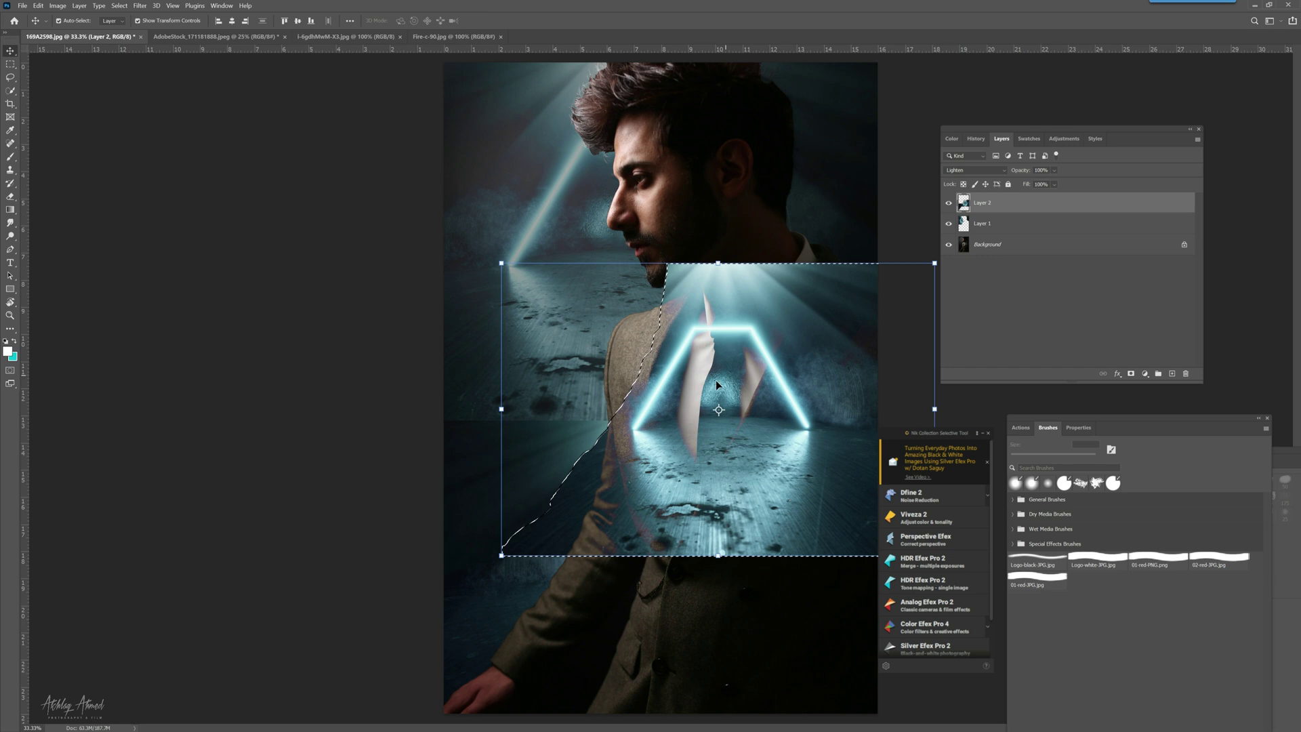
click(38, 6)
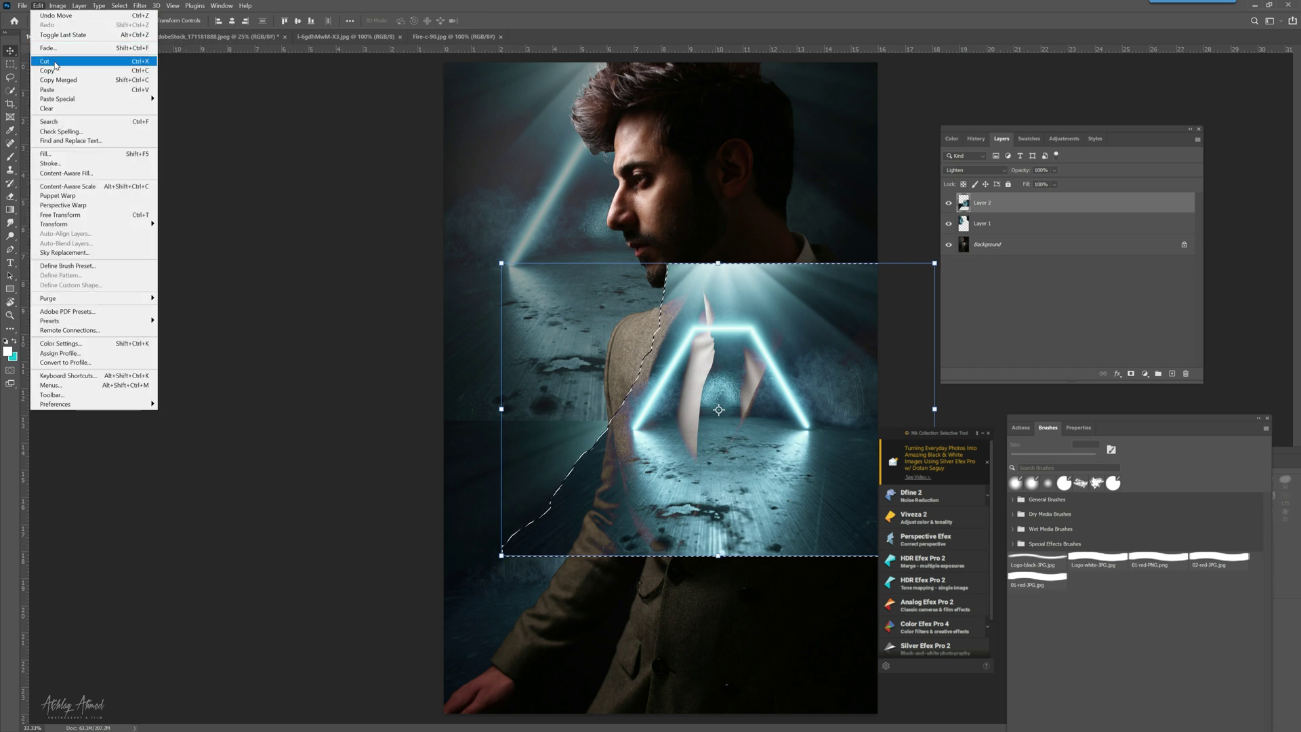
click(54, 63)
click(280, 388)
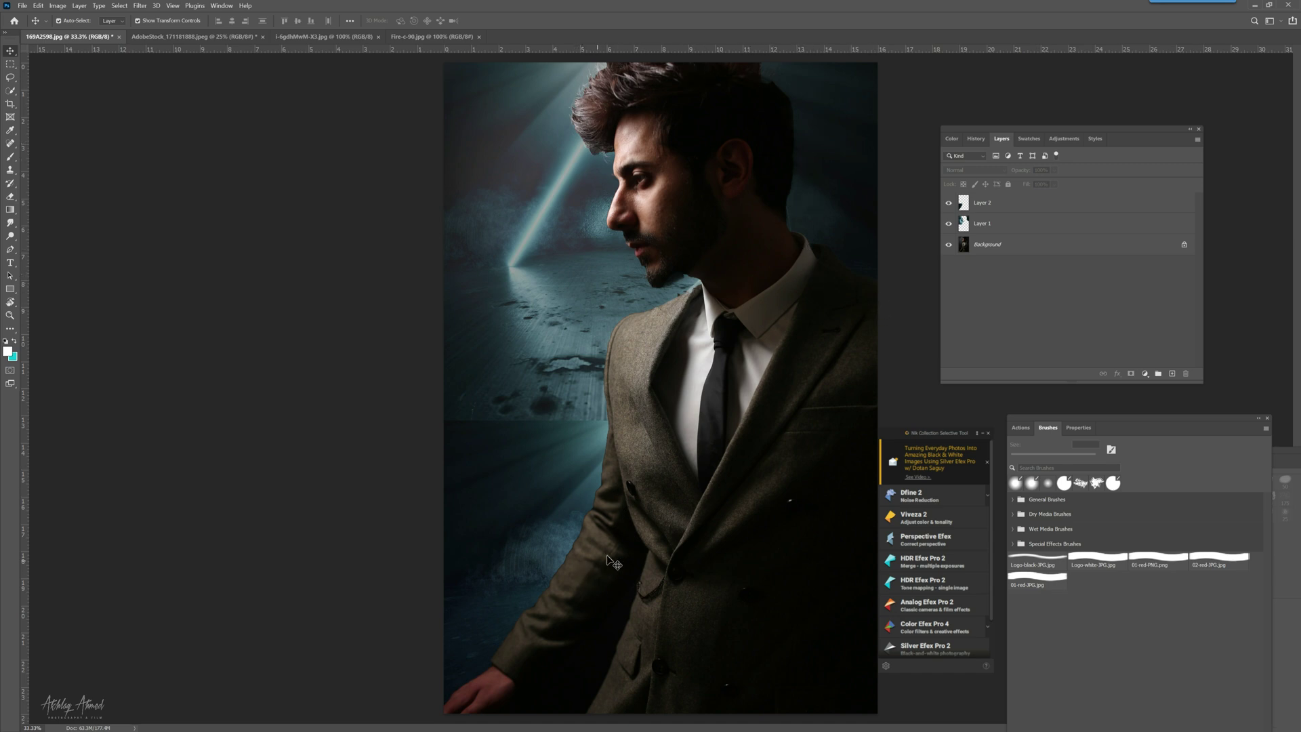
Step: Set the upper neon room layer's opacity to 75% and the lower neon room layer's blend mode to Lighten
click(624, 311)
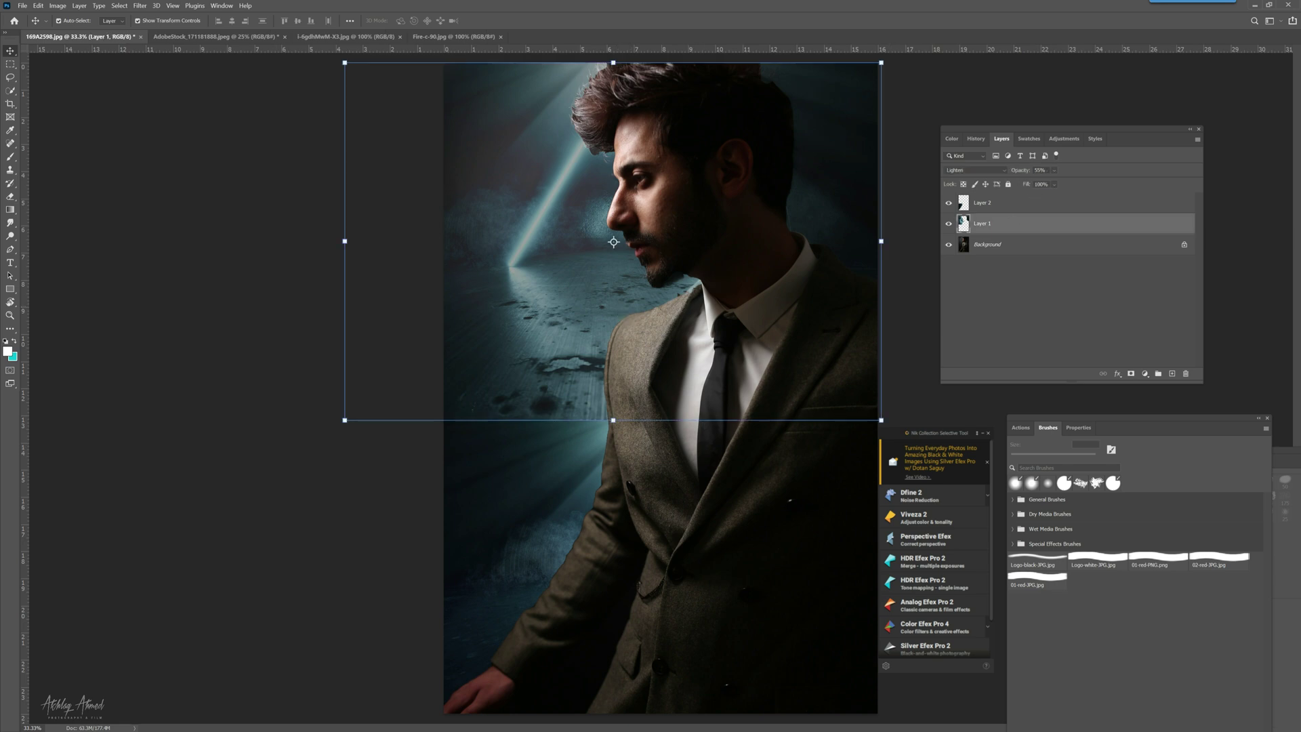
click(1055, 184)
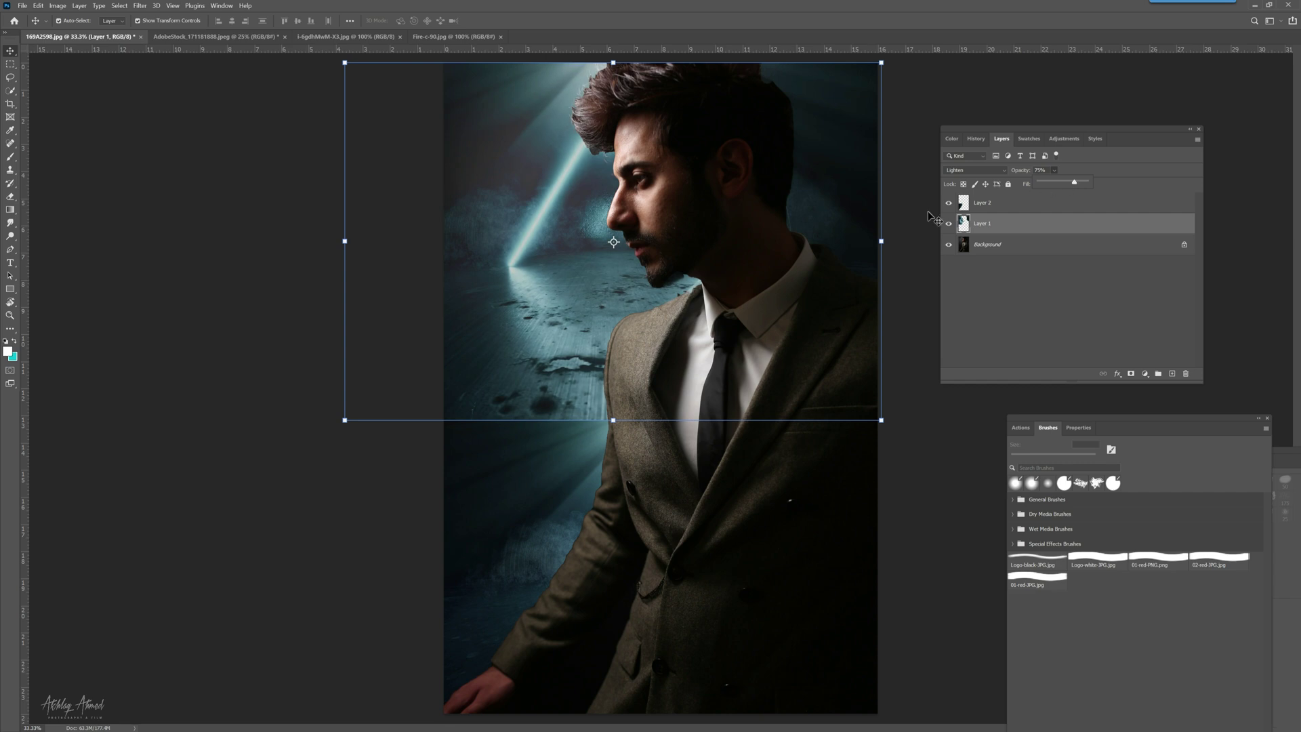
click(1055, 205)
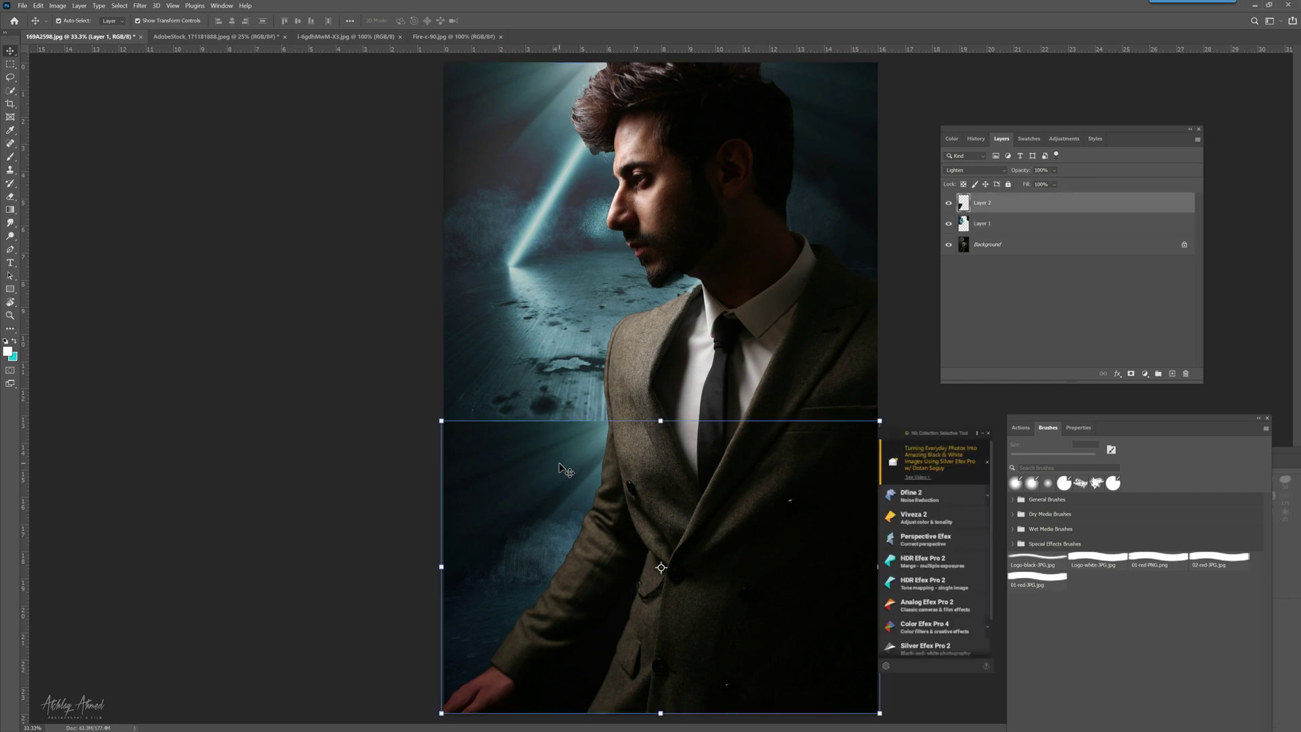
click(1055, 171)
click(976, 170)
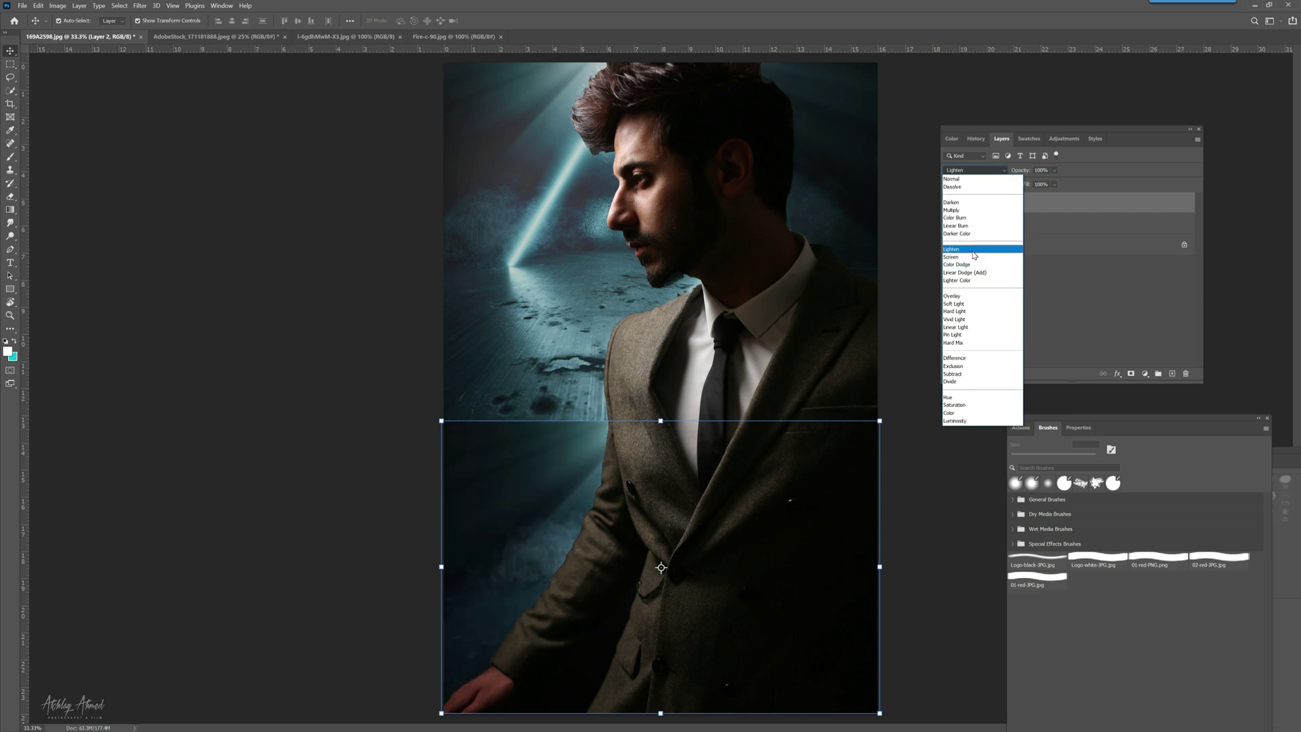
click(974, 251)
click(391, 390)
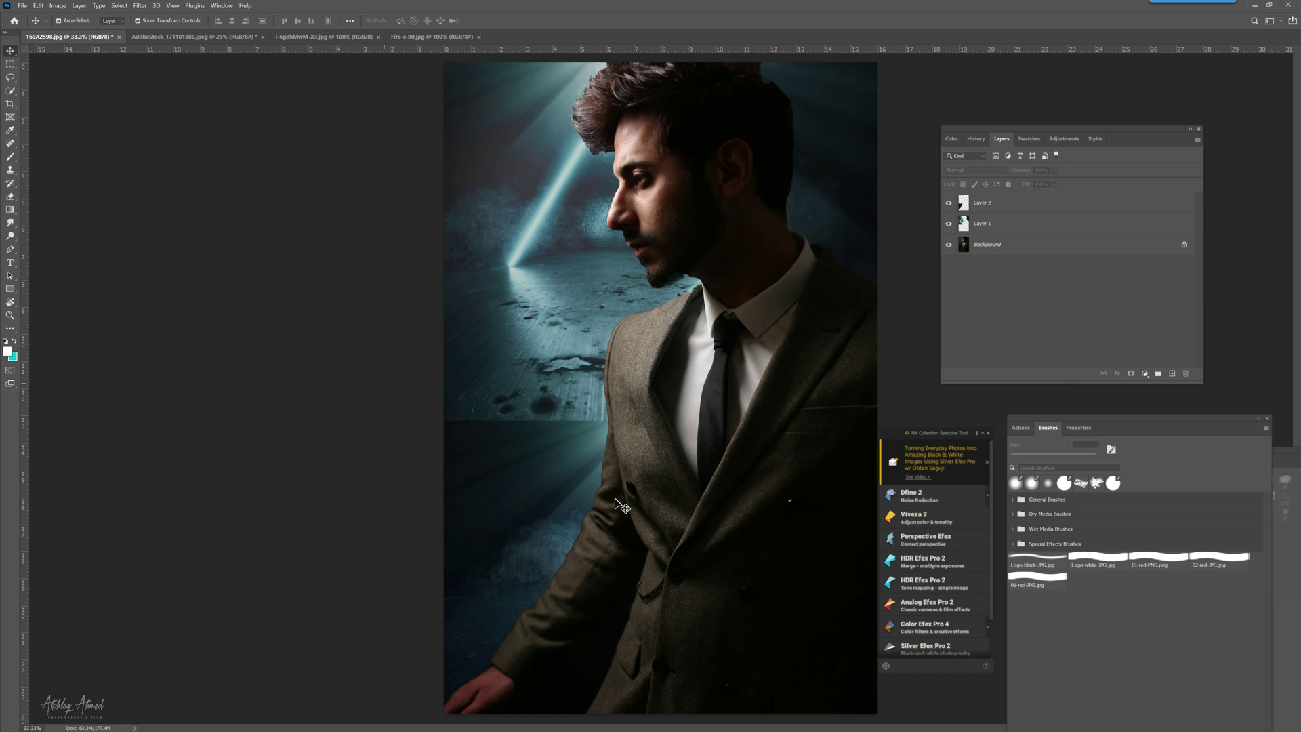
Step: Copy the Versace perfume bottle image into the portrait as a new layer over the neon room floor
click(417, 37)
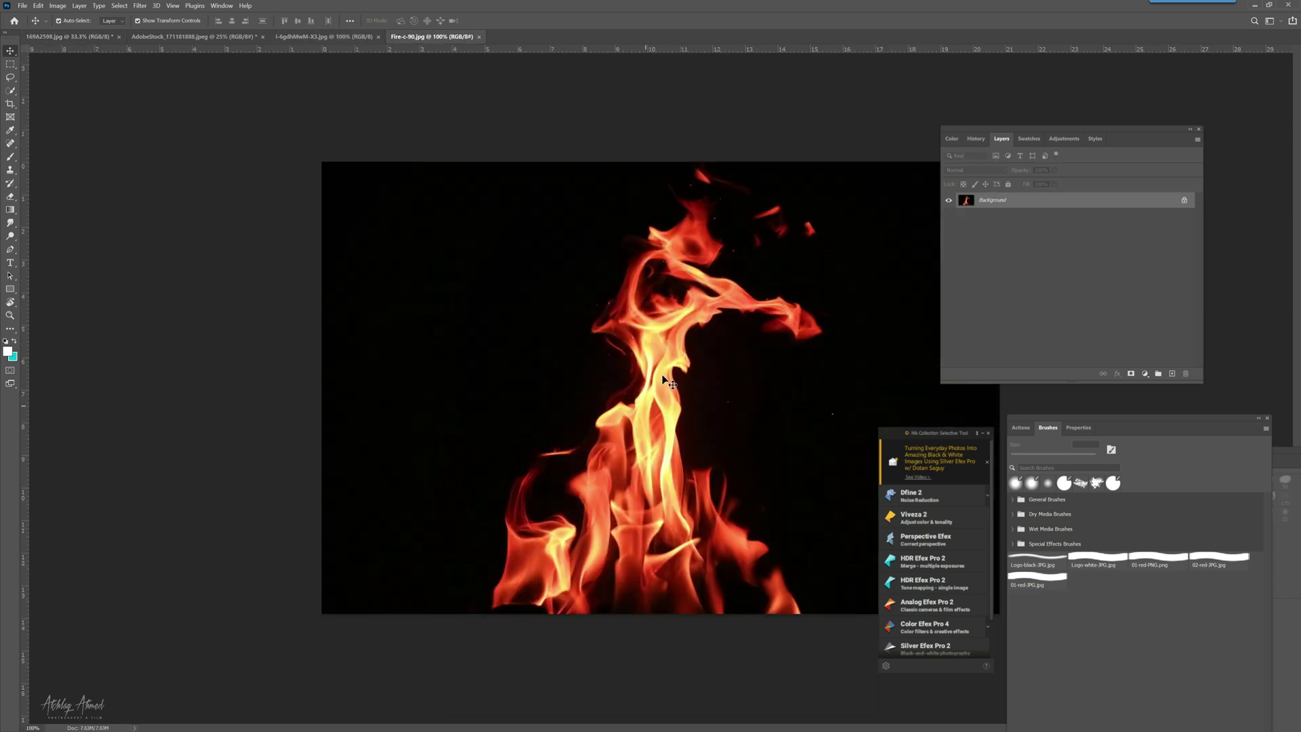
click(324, 36)
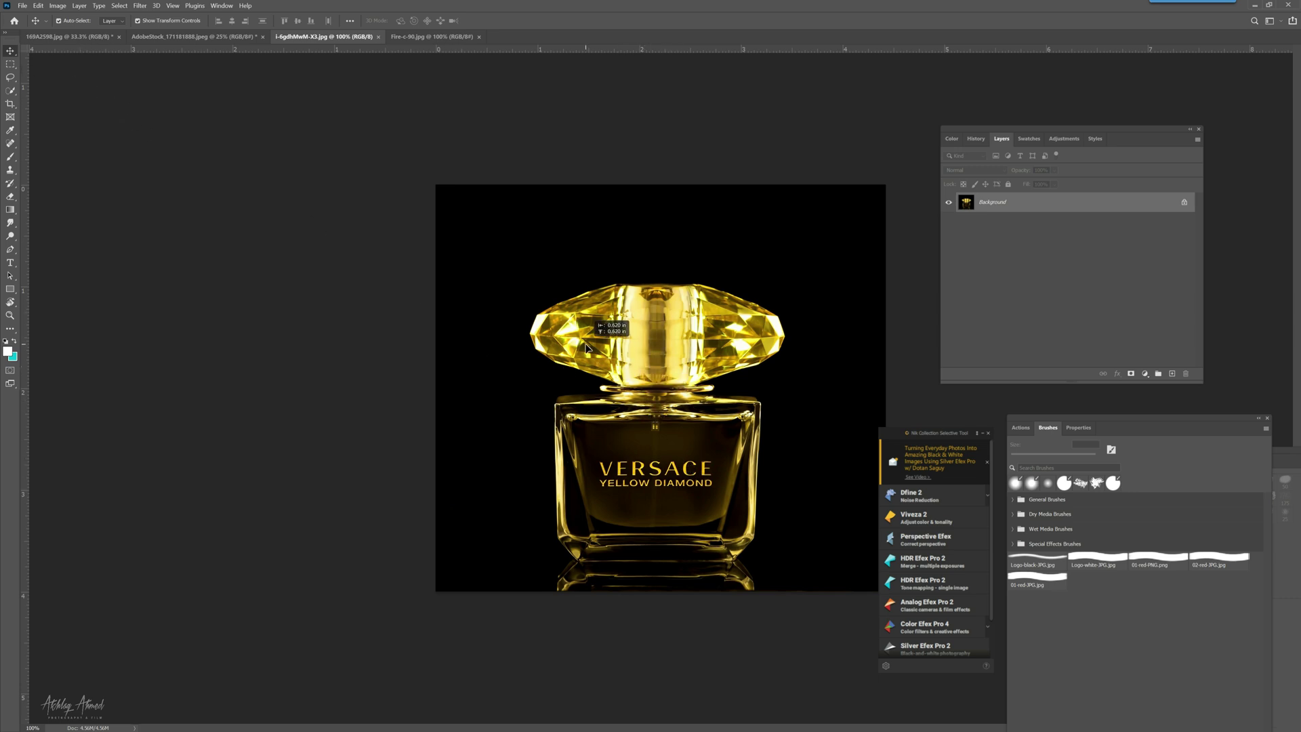
click(100, 37)
drag(413, 250, 571, 352)
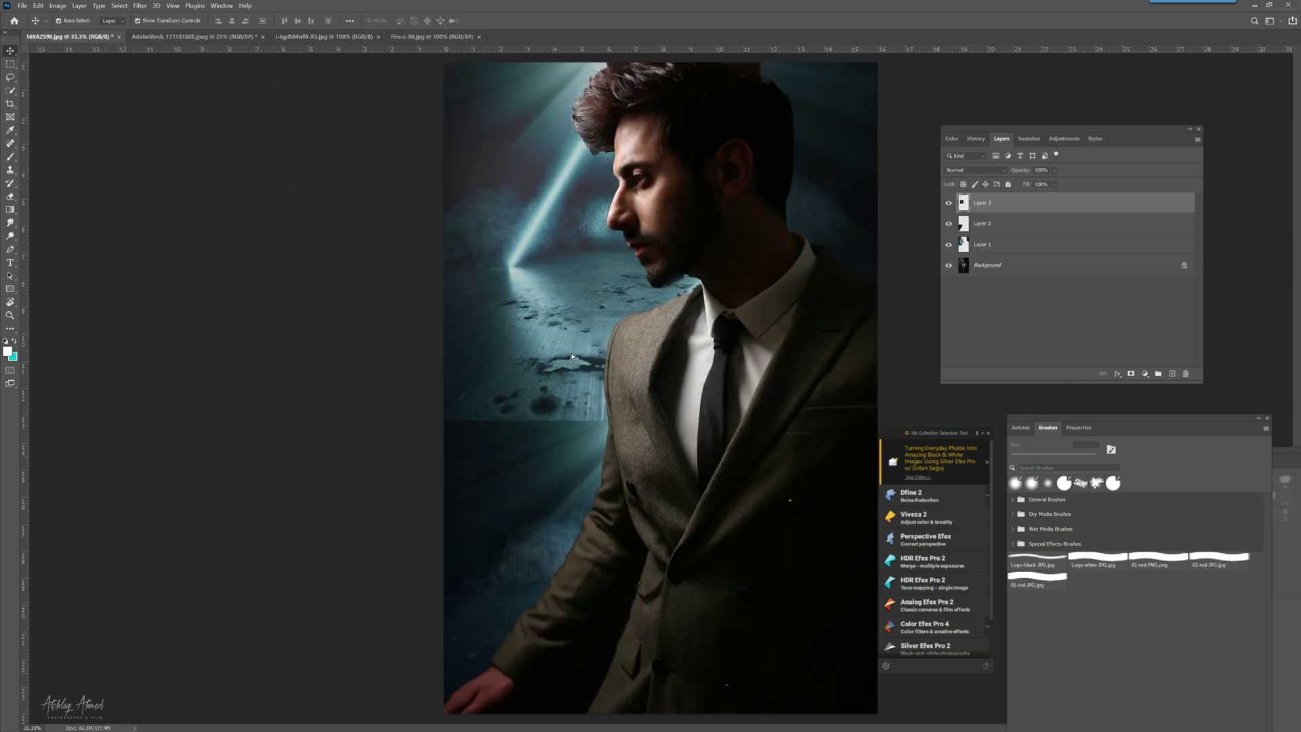
Step: Set the perfume bottle layer's blend mode to Lighten and shift the bottle left, away from the man's shoulder
click(977, 173)
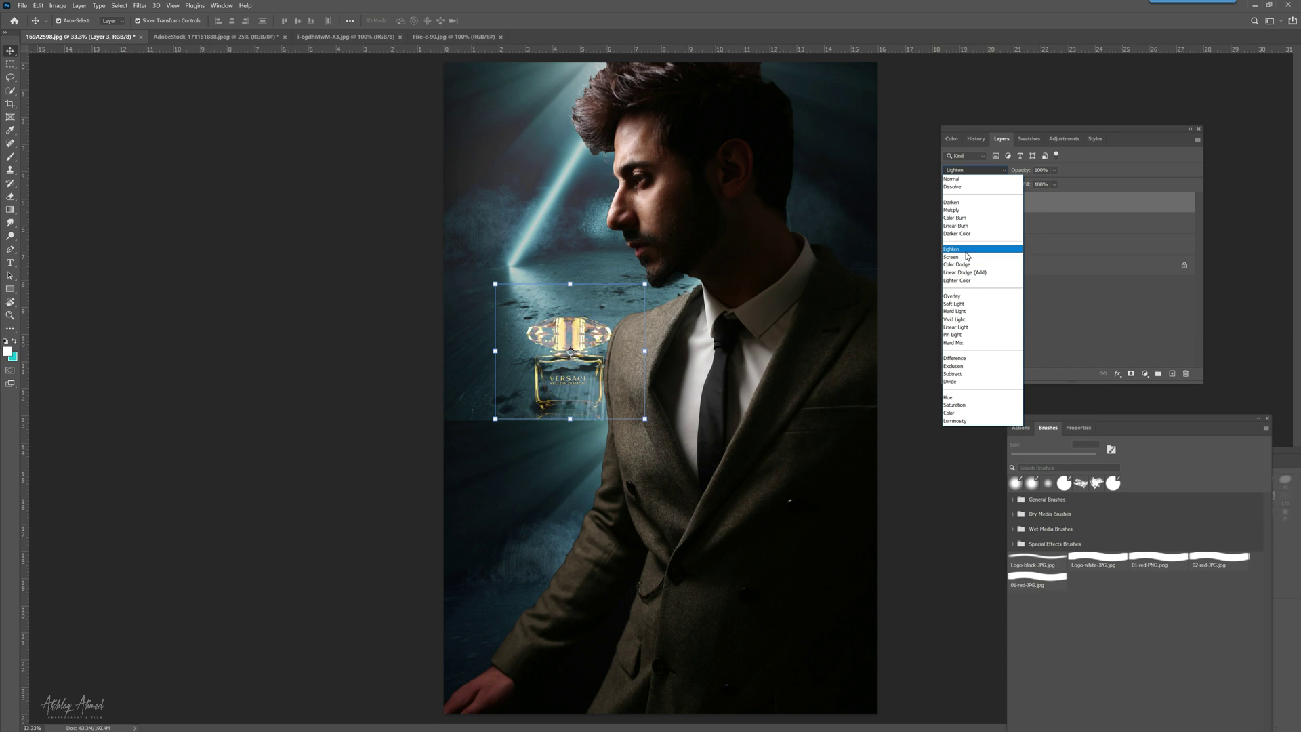
click(967, 252)
drag(557, 392, 519, 393)
click(370, 426)
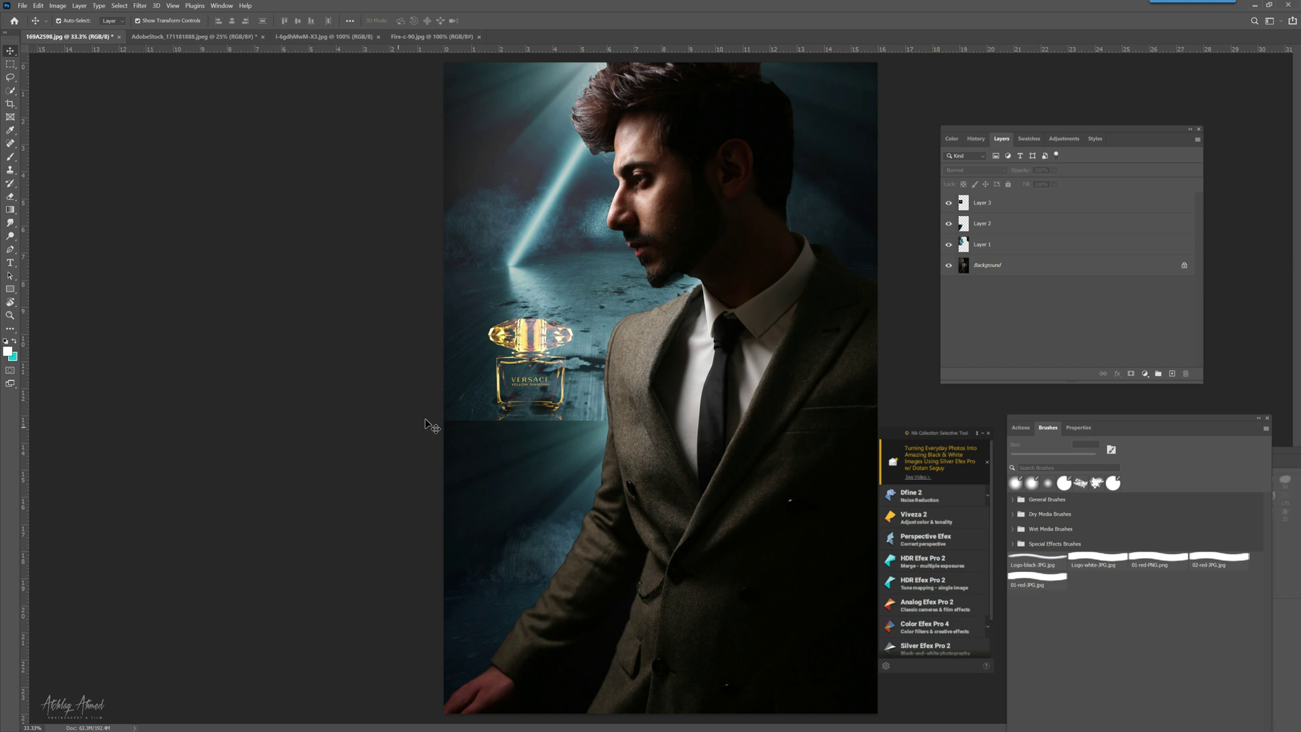
Step: Try the Overlay blend mode on the perfume bottle layer, then return it to Lighten
click(563, 383)
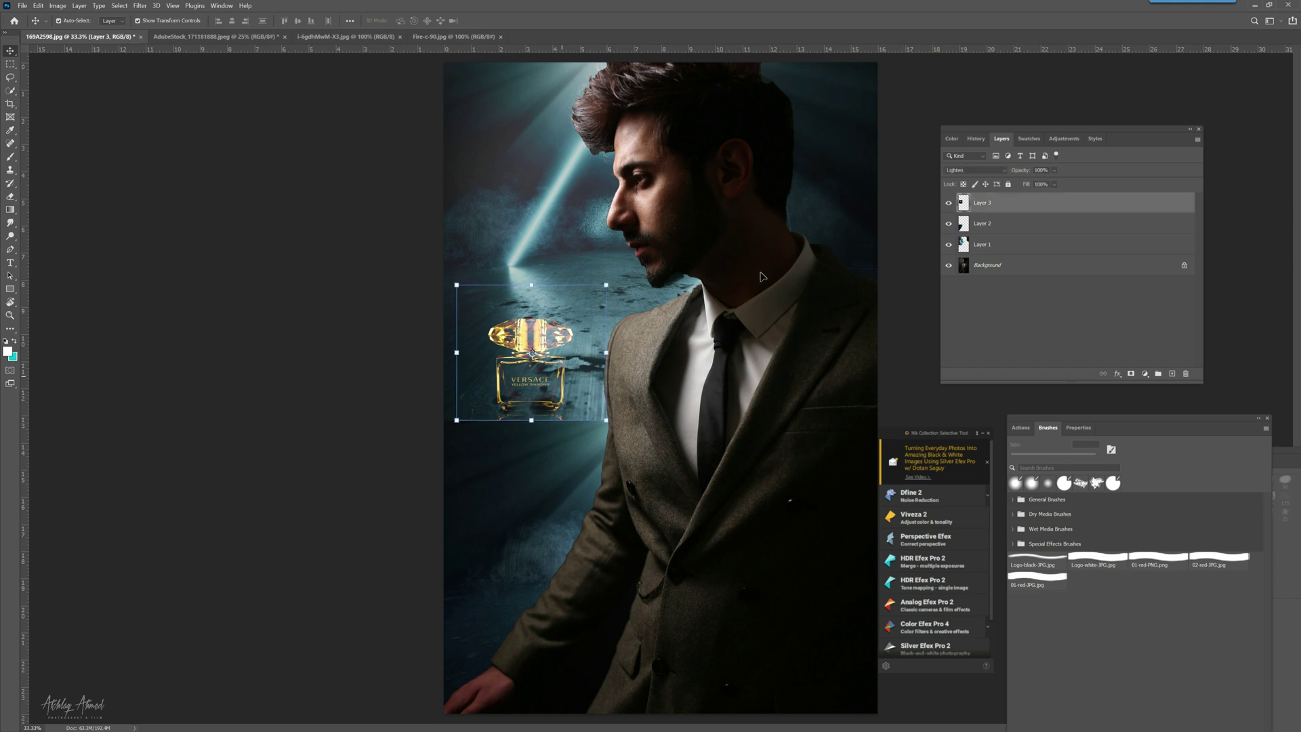
click(1004, 172)
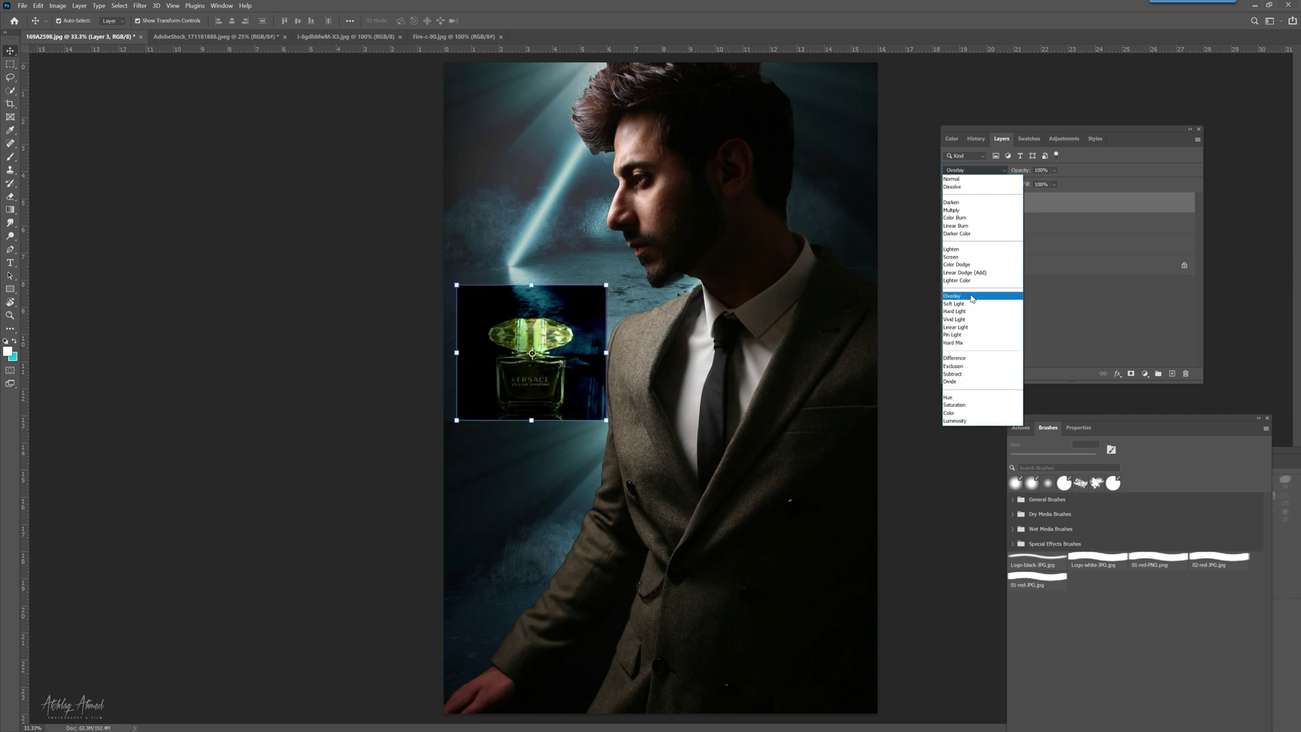
click(972, 252)
click(397, 357)
Step: Move the perfume bottle down onto the darker lower neon room area beside the man's sleeve
click(507, 379)
drag(506, 380, 507, 507)
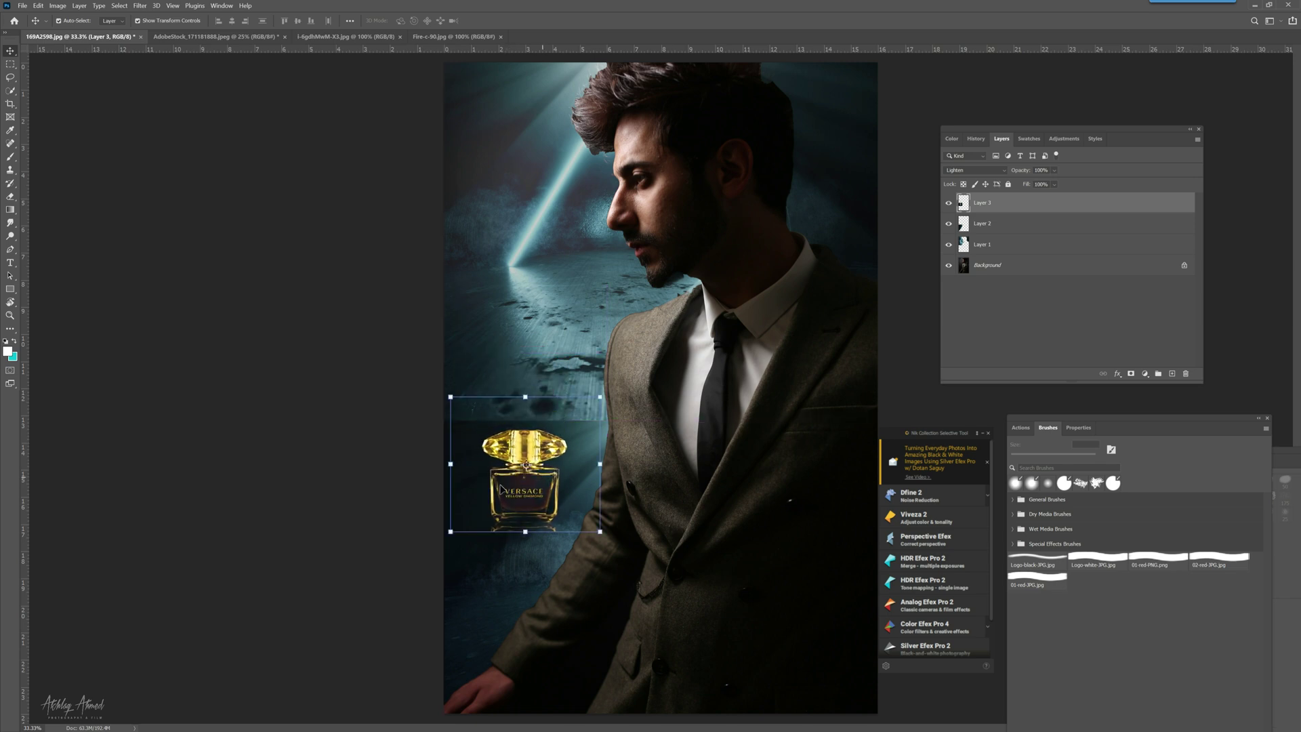
click(381, 504)
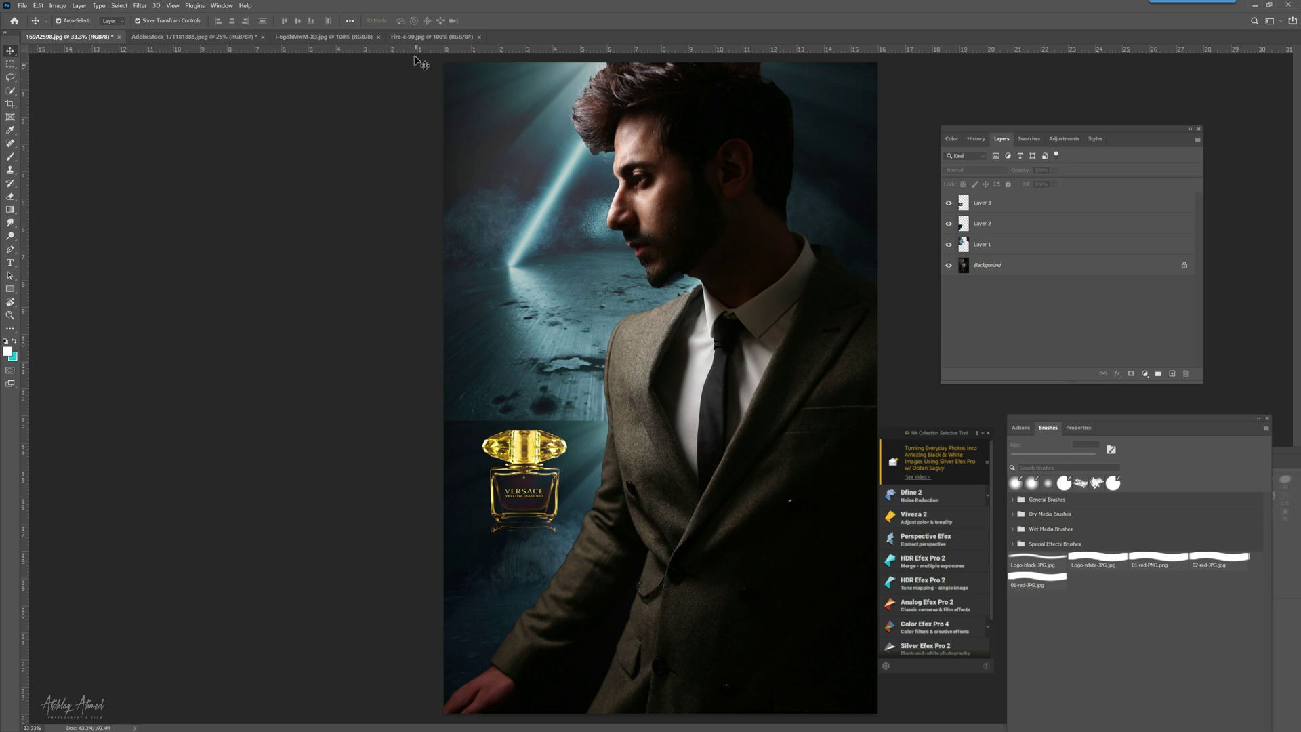
Step: Copy the fire image into the portrait as a new layer and set its blend mode to Lighten
click(415, 37)
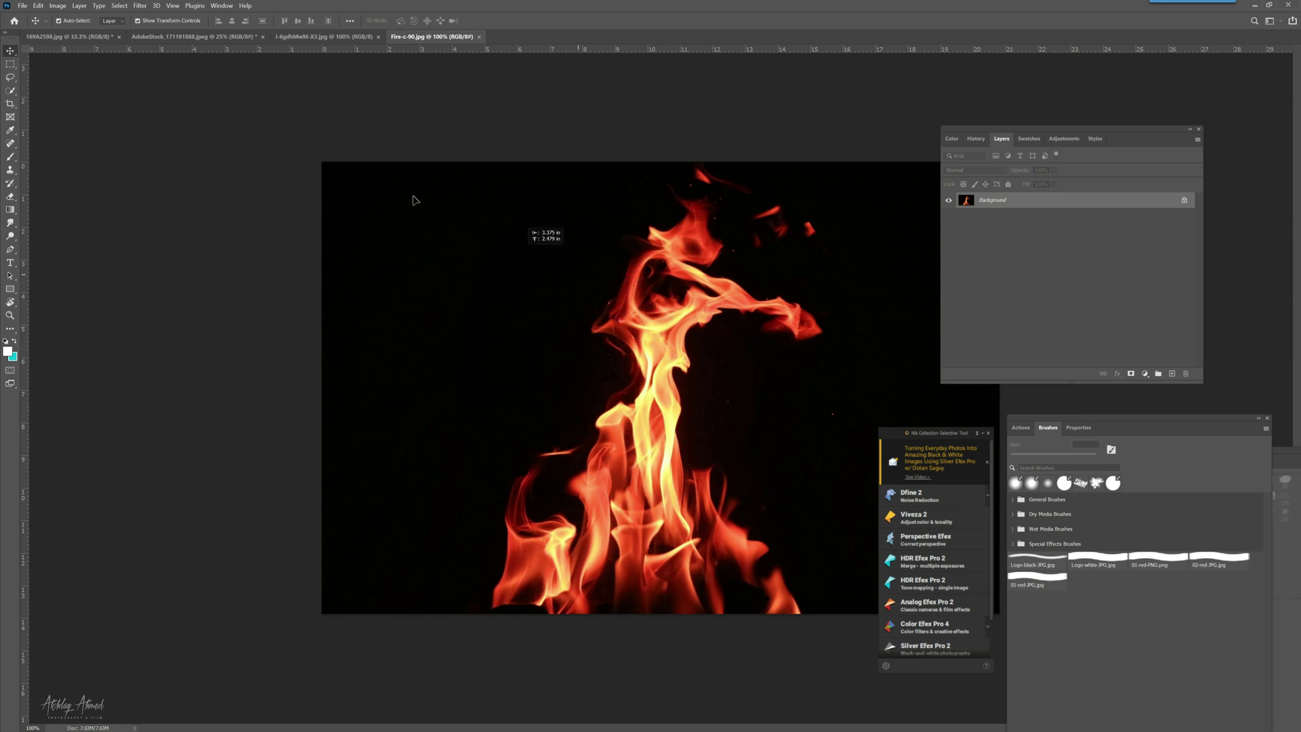
click(87, 37)
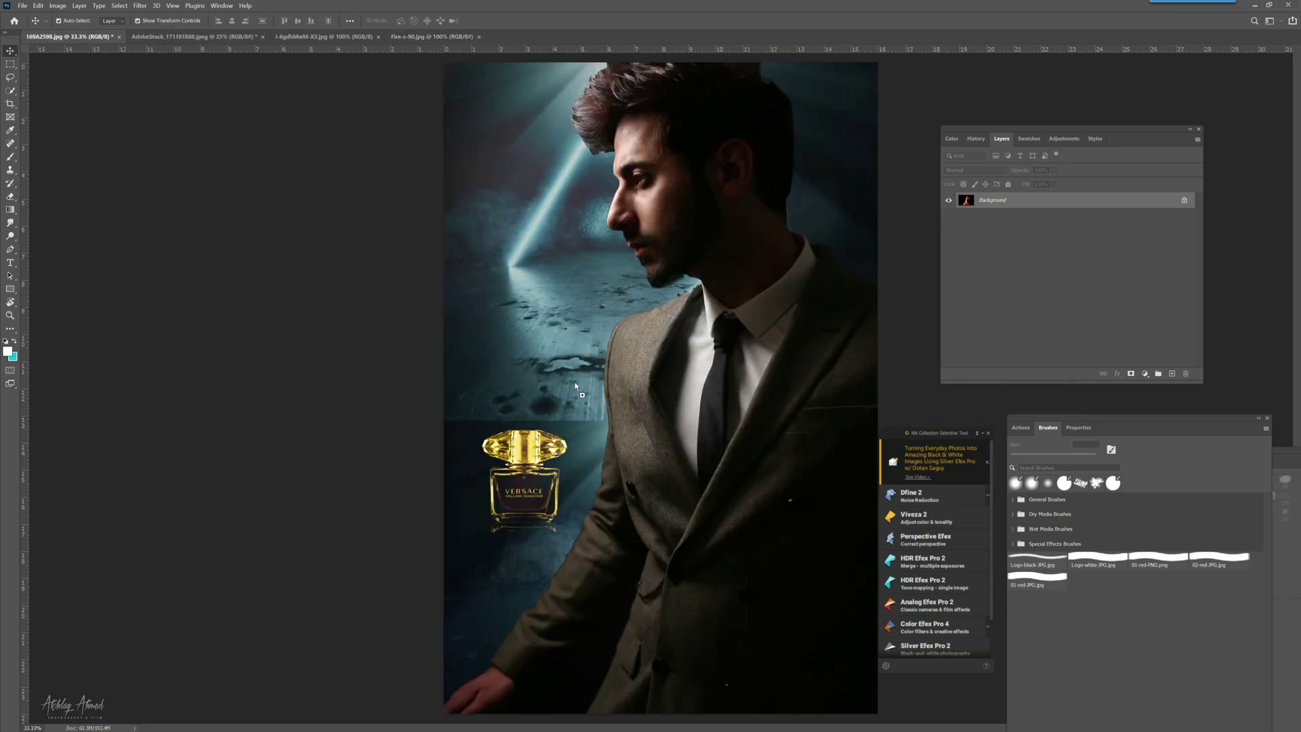
drag(602, 416, 602, 415)
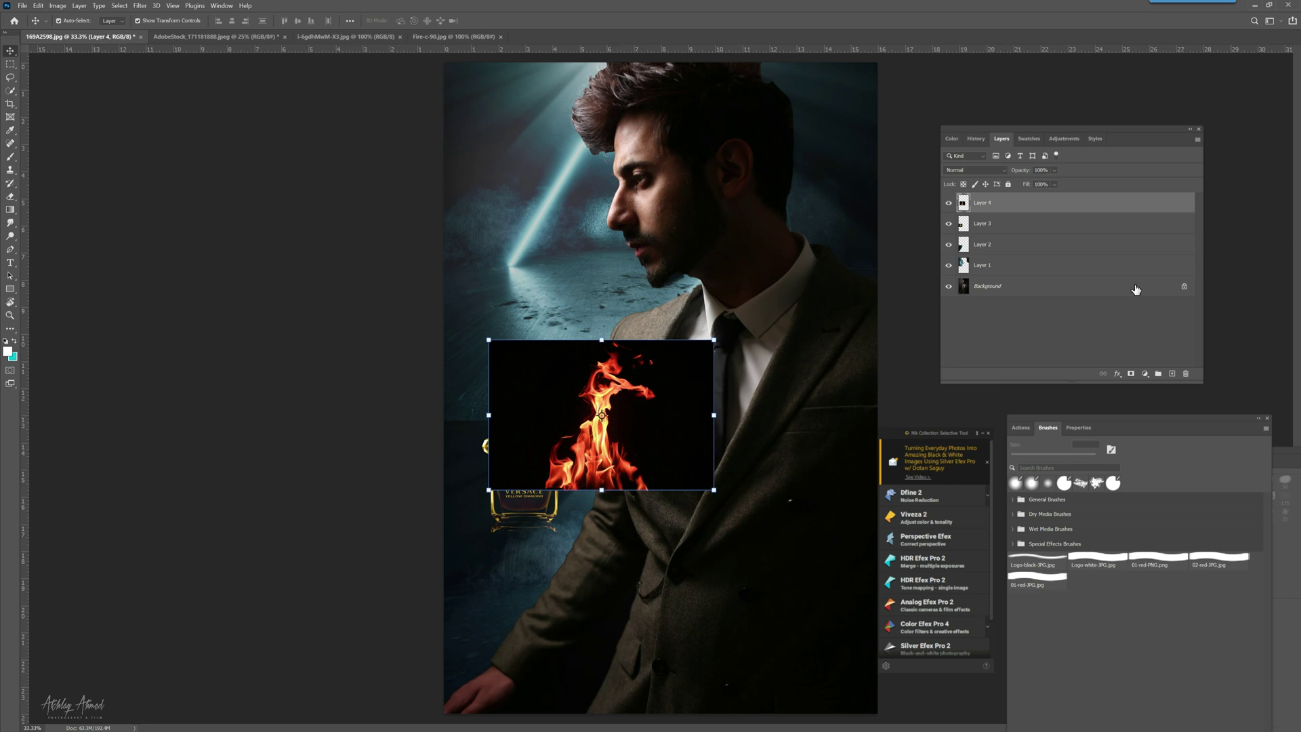
click(998, 172)
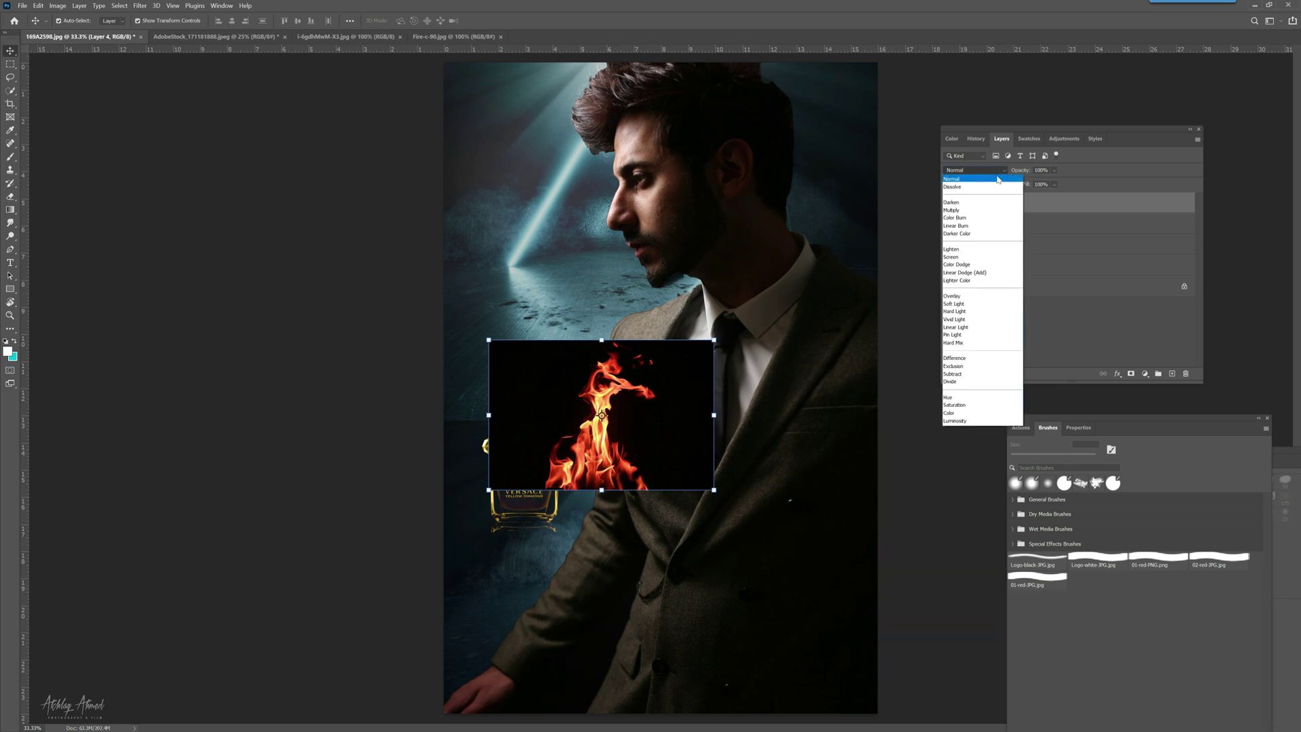
click(986, 250)
click(435, 504)
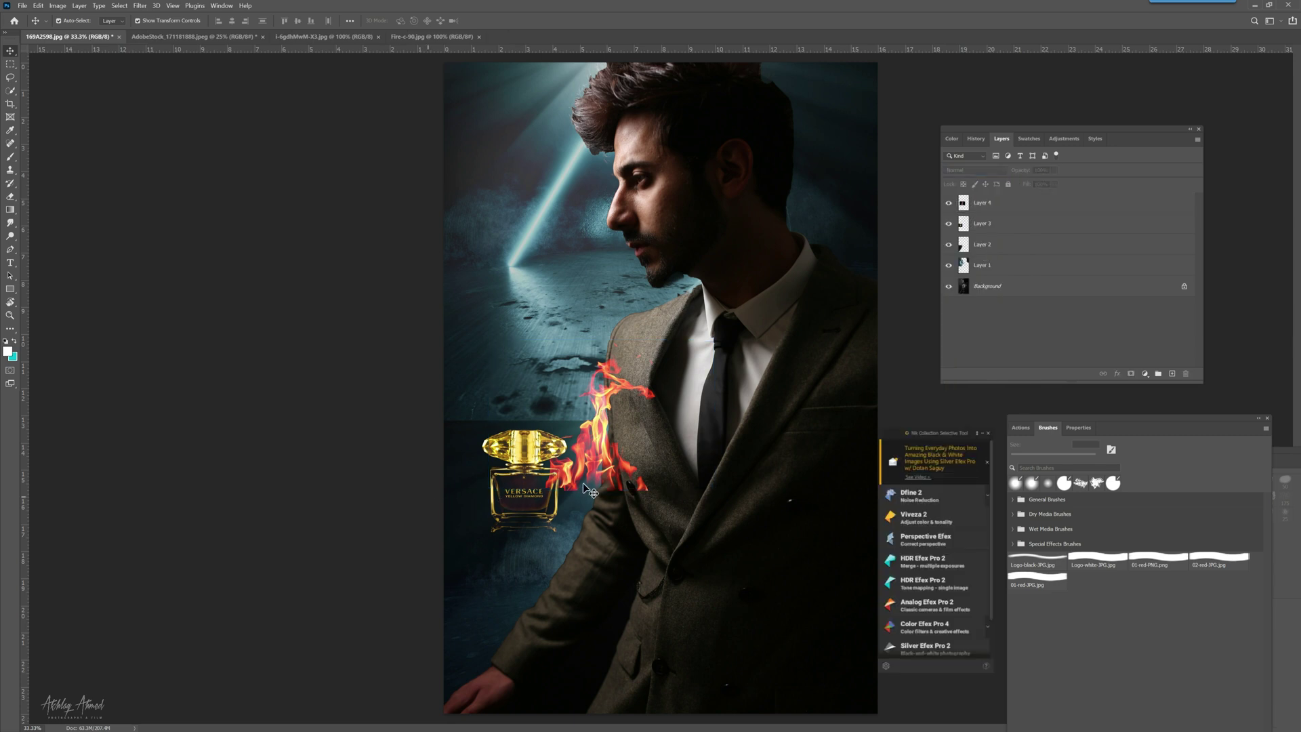
Step: Move the perfume bottle up onto the upper neon room floor, left of the man's shoulder
click(539, 485)
click(522, 520)
drag(521, 520, 528, 395)
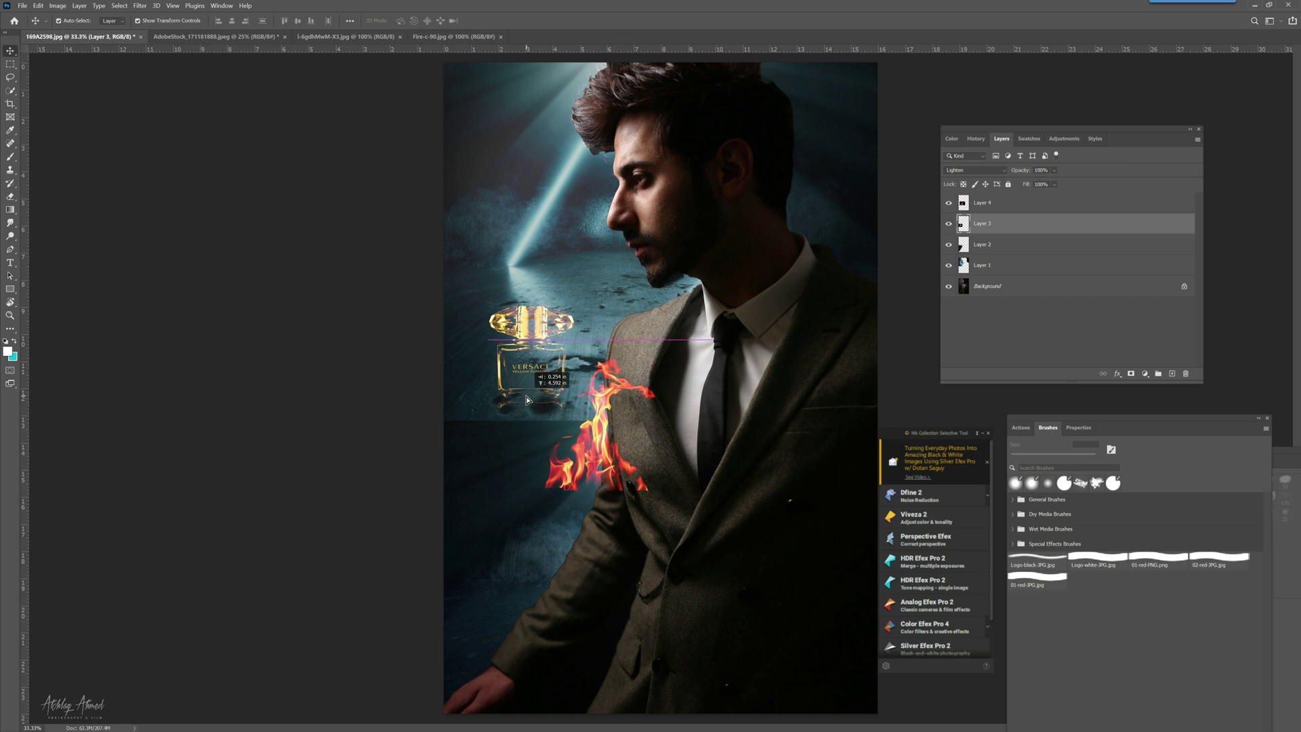
Step: Move the fire to the portrait's bottom-left corner so the flames rise beside the man's hand
click(610, 478)
drag(582, 493, 546, 678)
click(394, 634)
click(555, 637)
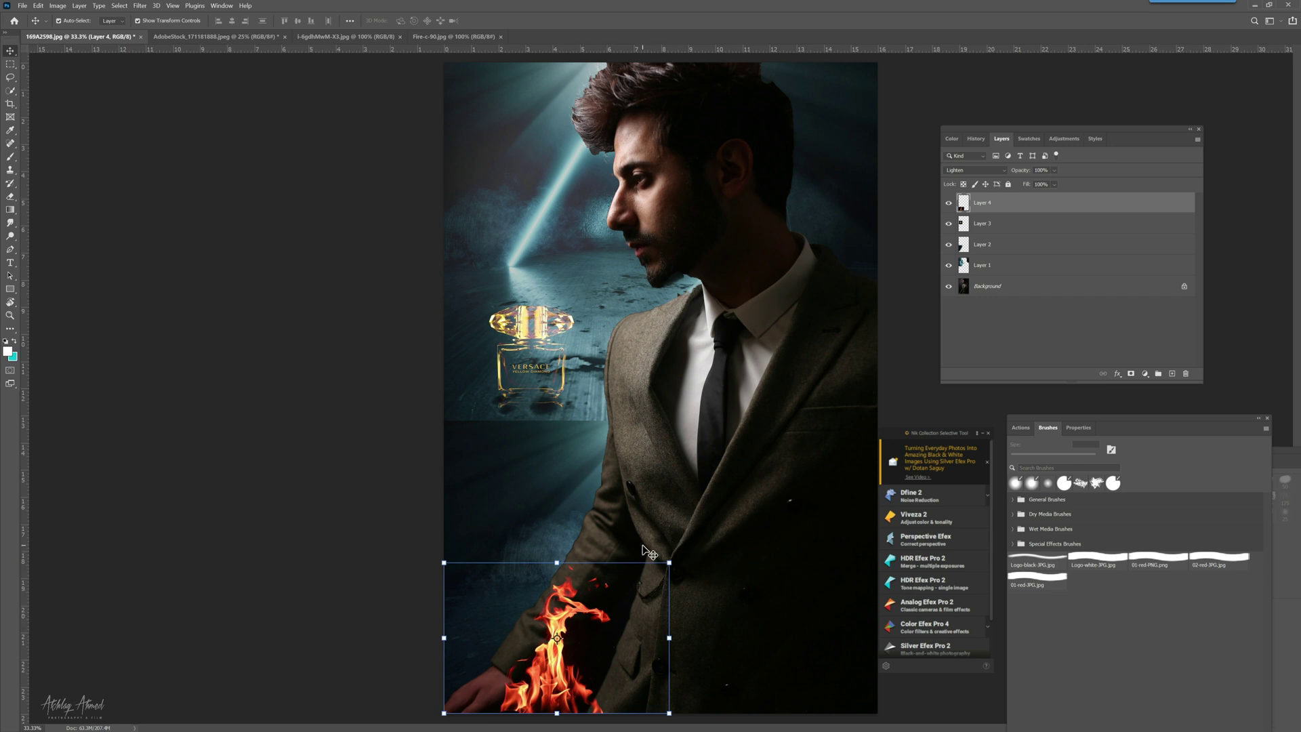
key(ctrl)
key(c)
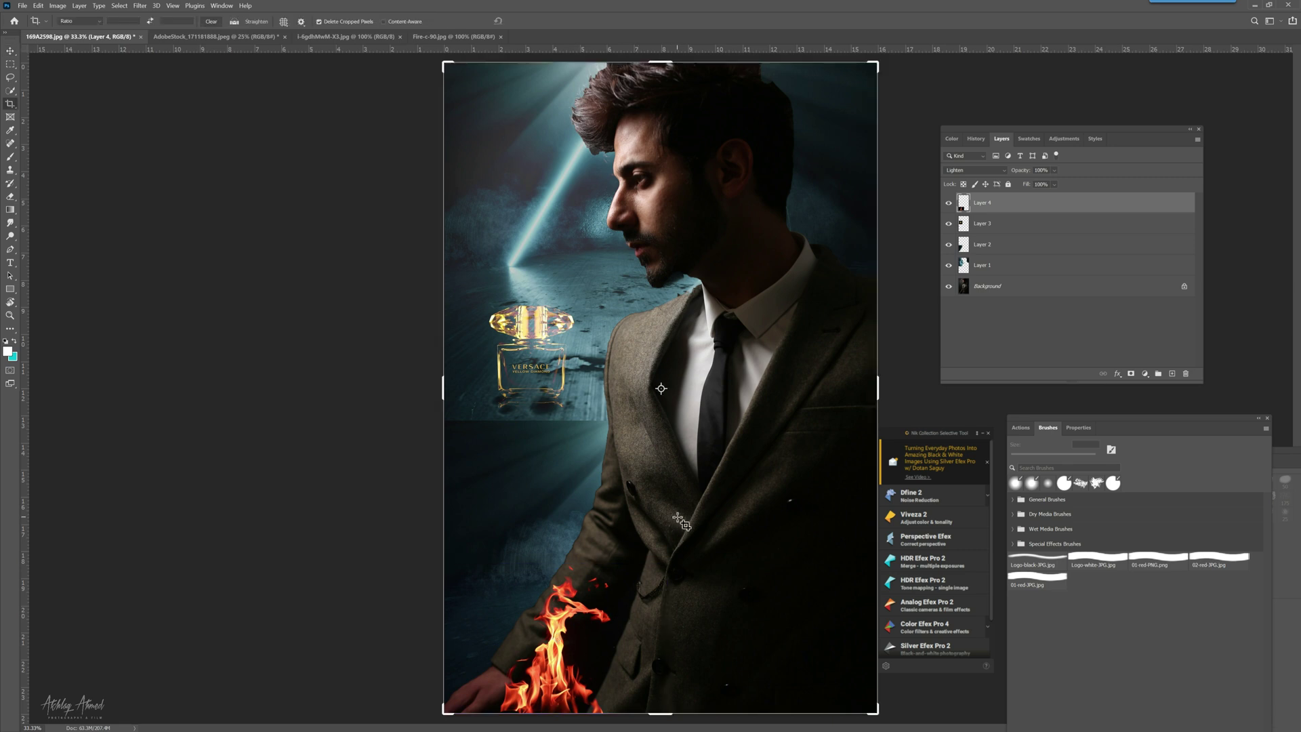
click(10, 51)
click(613, 559)
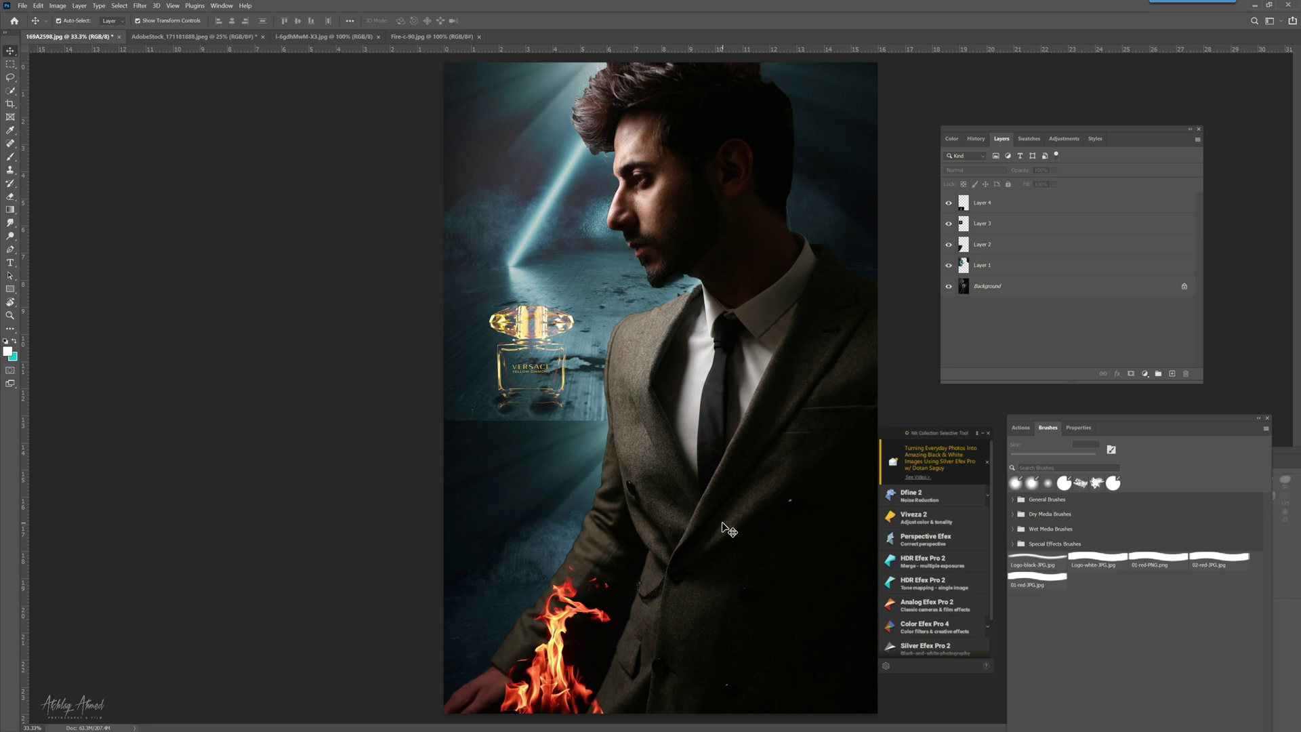
key(ctrl+v)
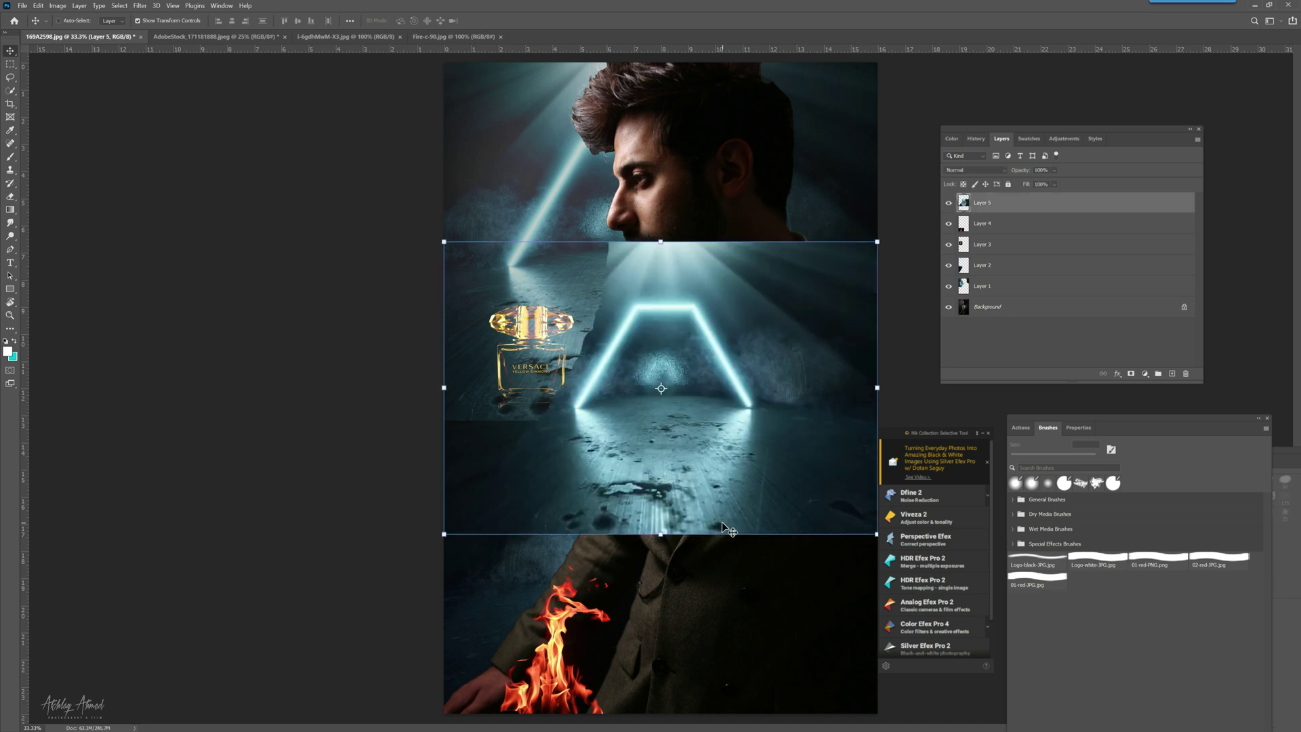
key(ctrl+z)
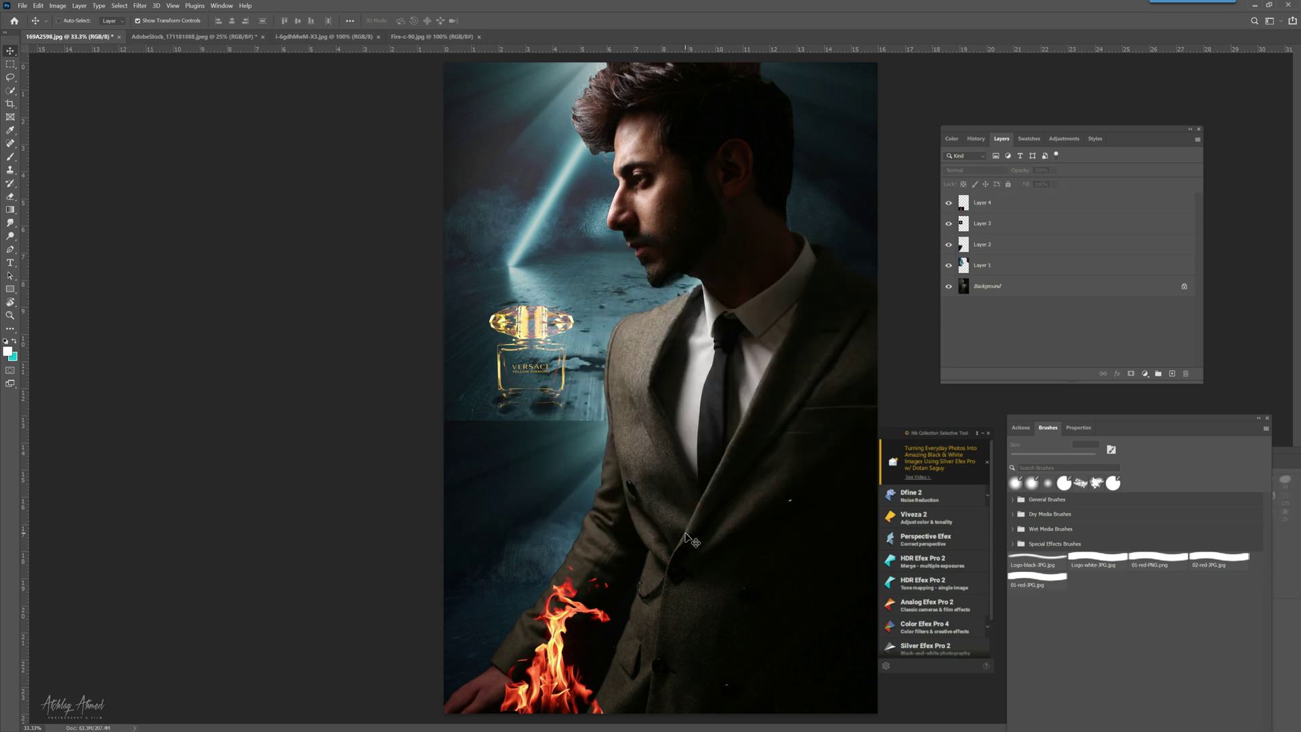
key(ctrl+v)
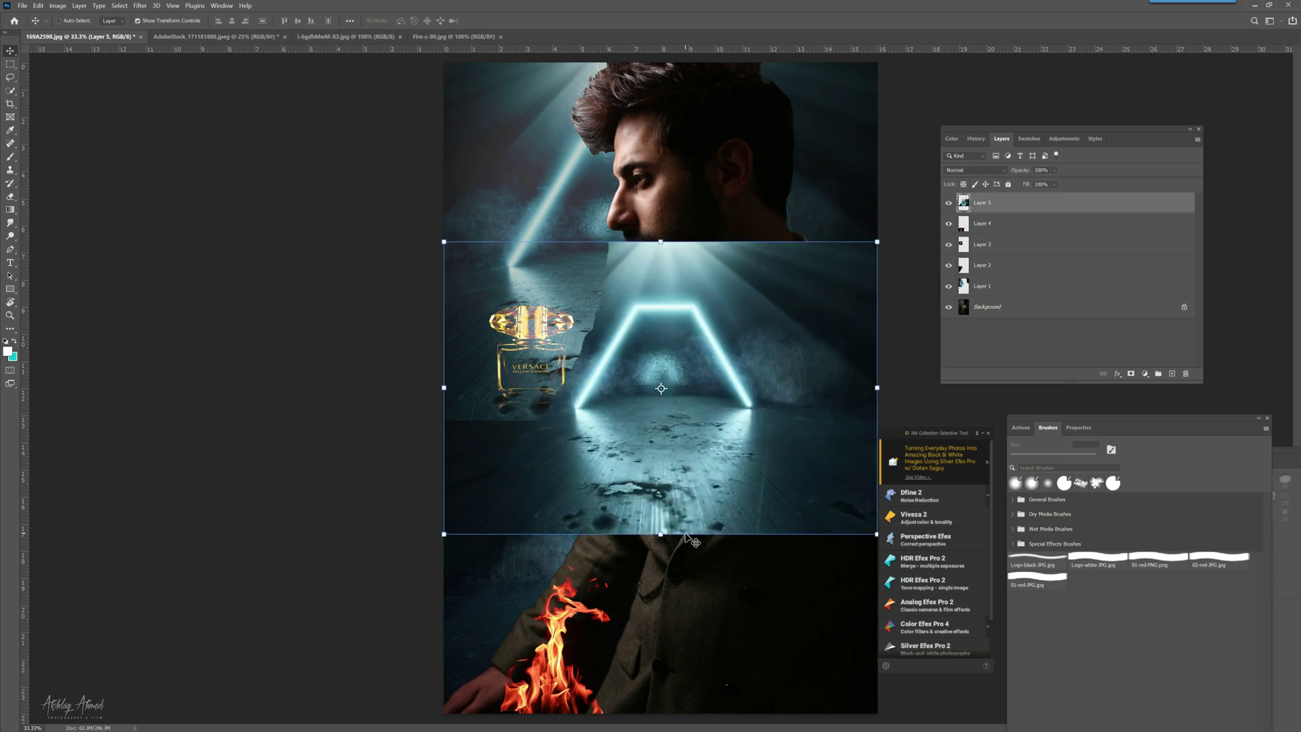
key(ctrl+z)
Step: Duplicate the fire layer and place the copy slightly right of the original flames beside the man's hand
click(577, 612)
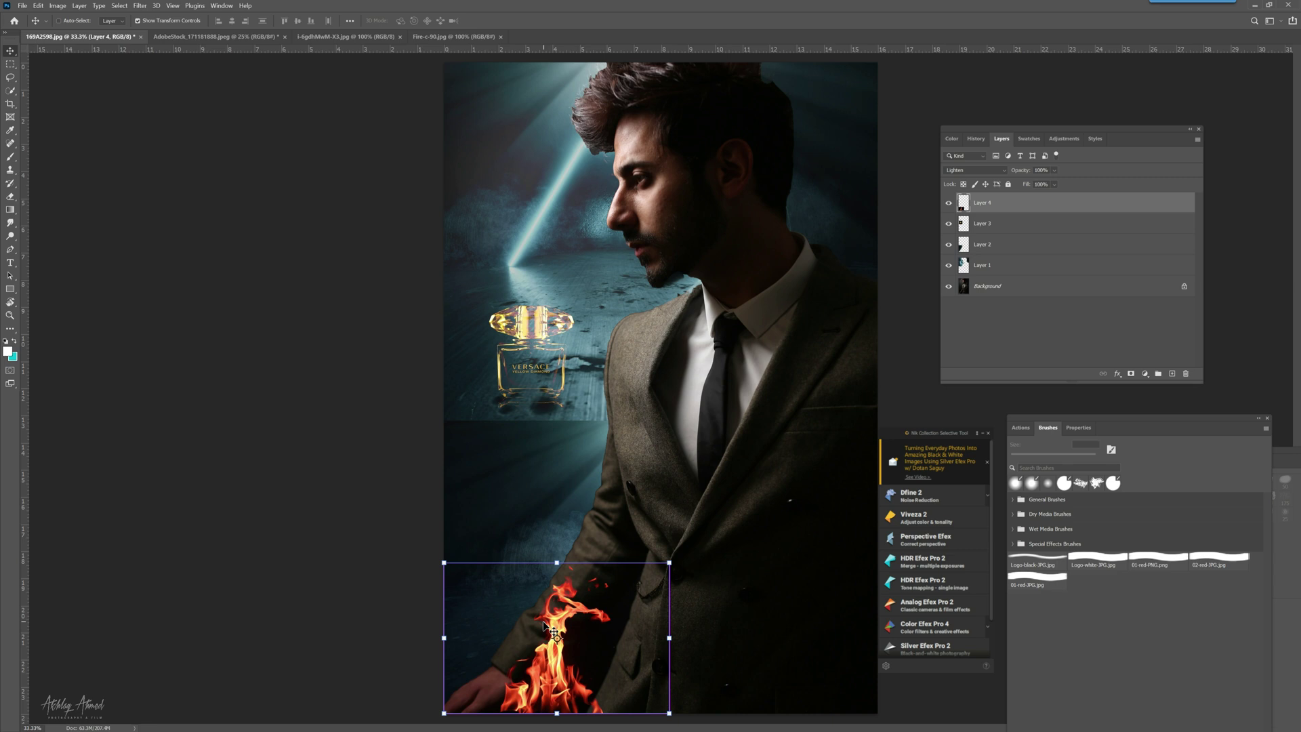
key(ctrl+c)
key(ctrl+v)
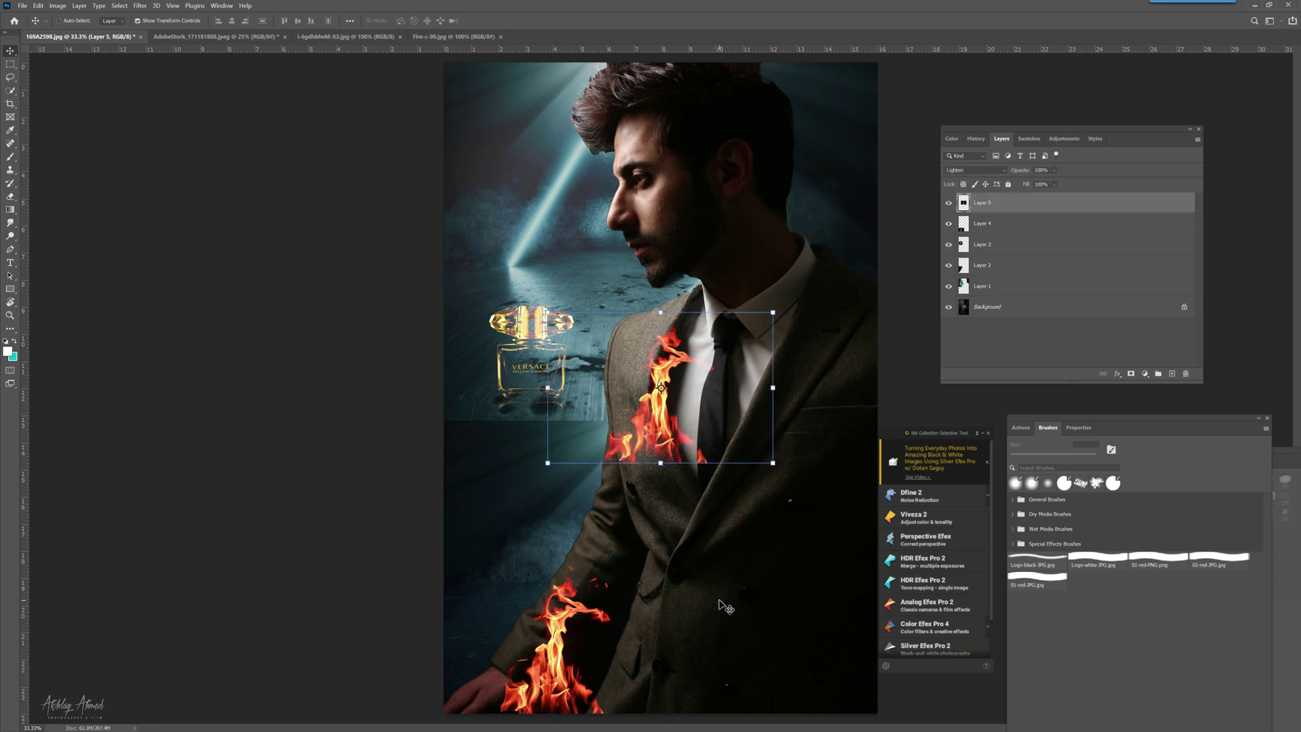
drag(652, 433, 576, 683)
click(685, 429)
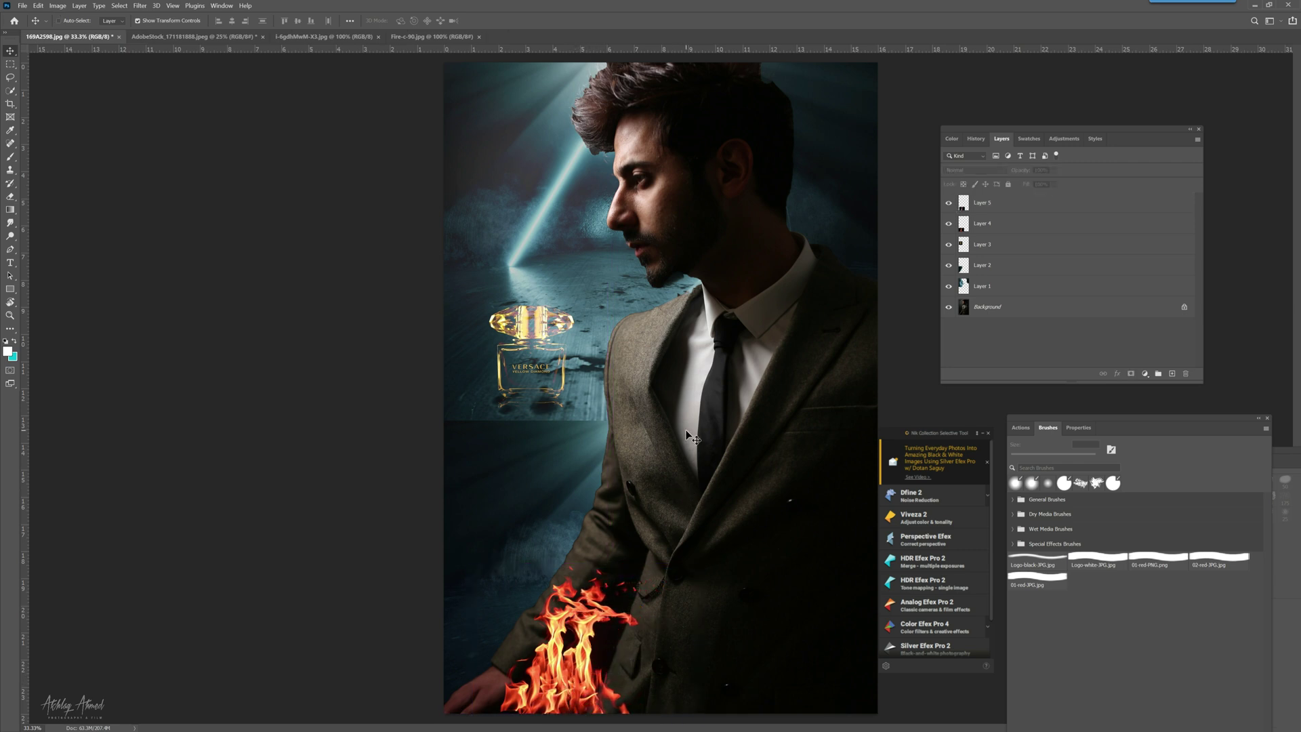
Step: Add two more fire copies along the portrait's bottom edge, overlapping the existing flames and widening them to the right
key(ctrl+v)
drag(686, 430, 572, 658)
click(681, 421)
key(ctrl+v)
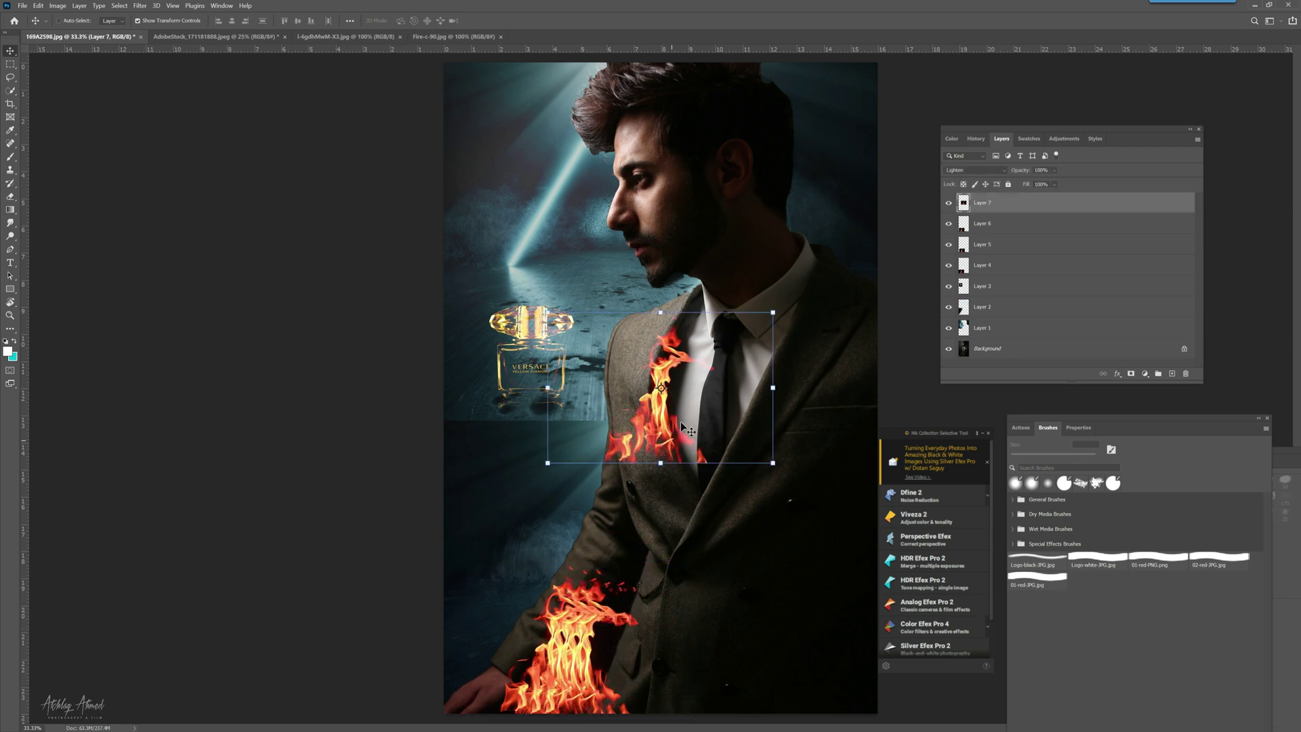
drag(662, 418, 625, 670)
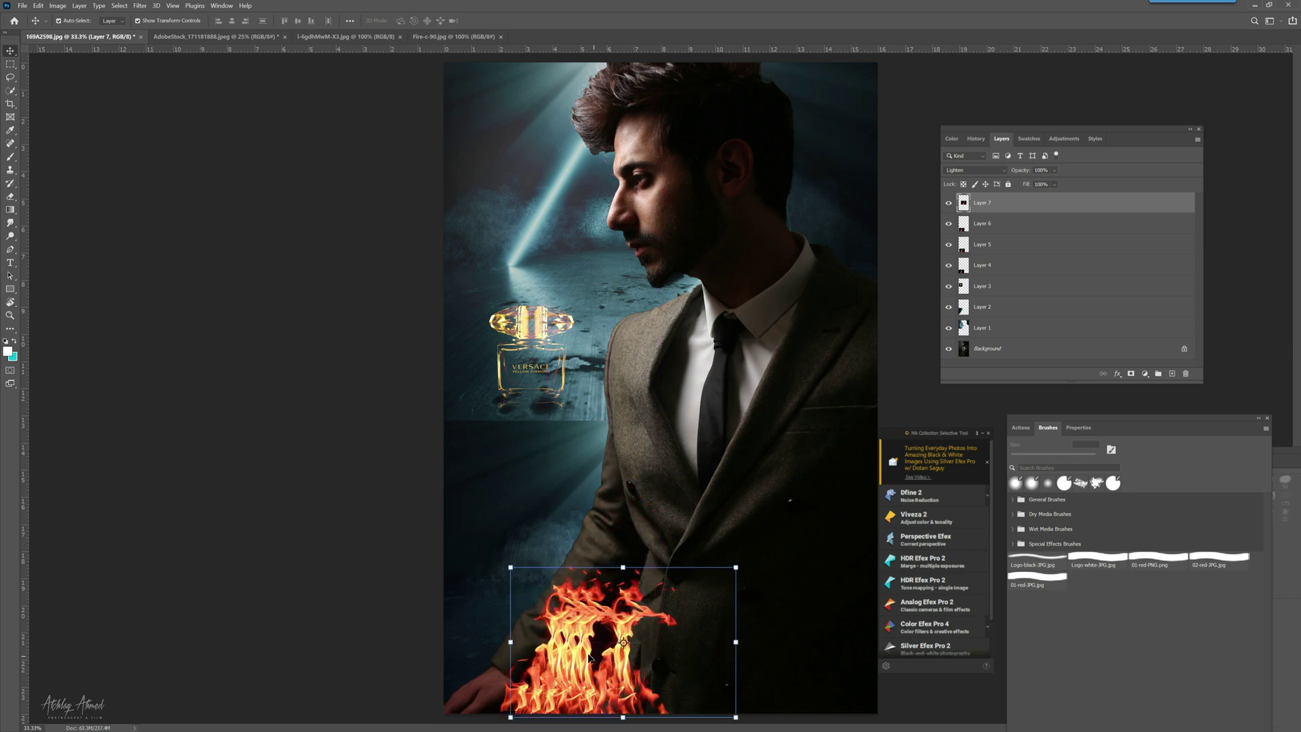
click(770, 597)
drag(577, 623, 634, 618)
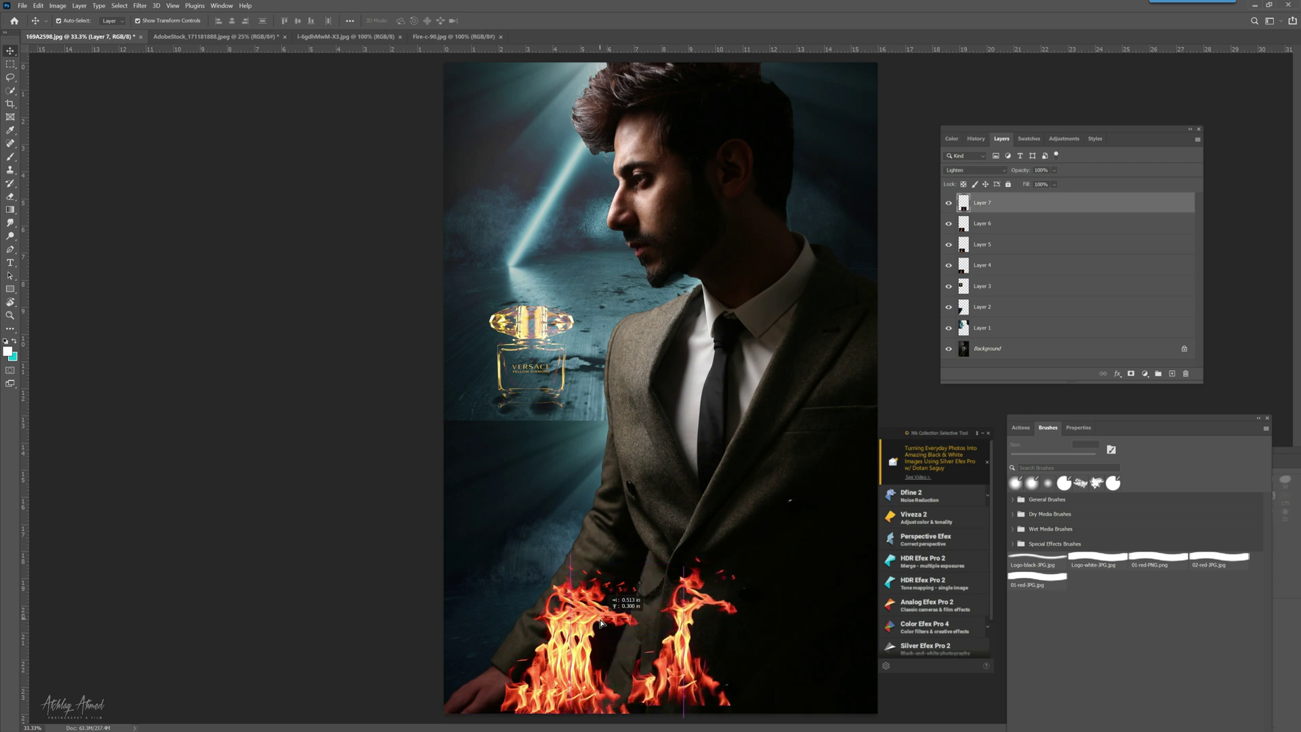
click(554, 620)
drag(554, 620, 598, 614)
Step: Place another copy of the fire over the perfume bottle and set its blend mode to Lighten
drag(682, 647, 605, 373)
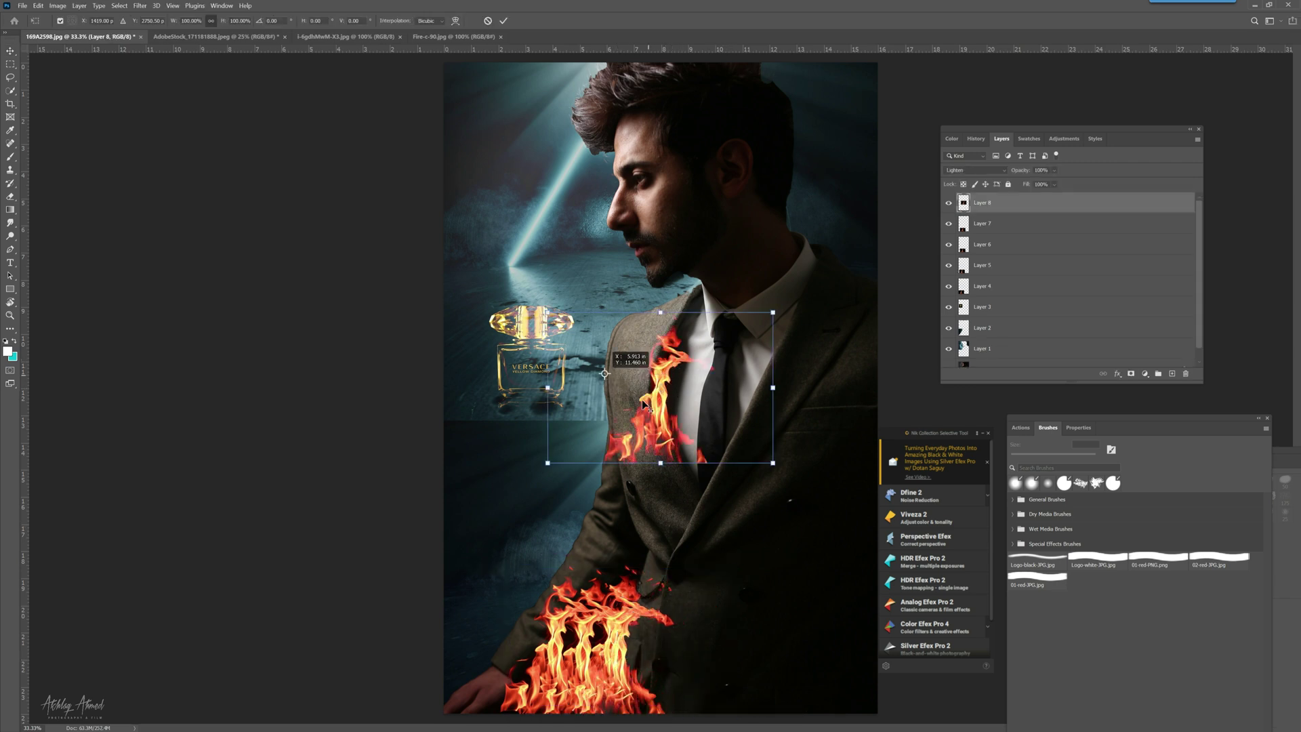
drag(656, 420, 534, 368)
click(973, 169)
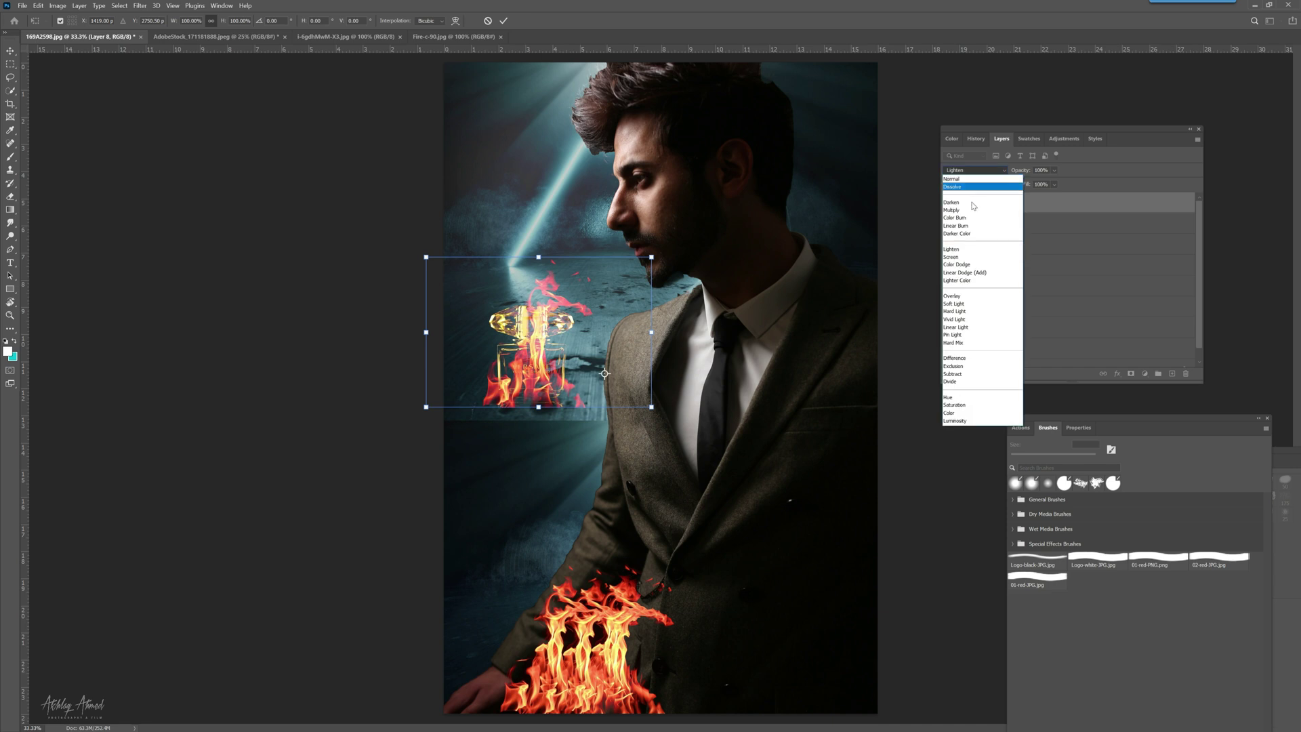
click(951, 249)
drag(522, 384, 523, 391)
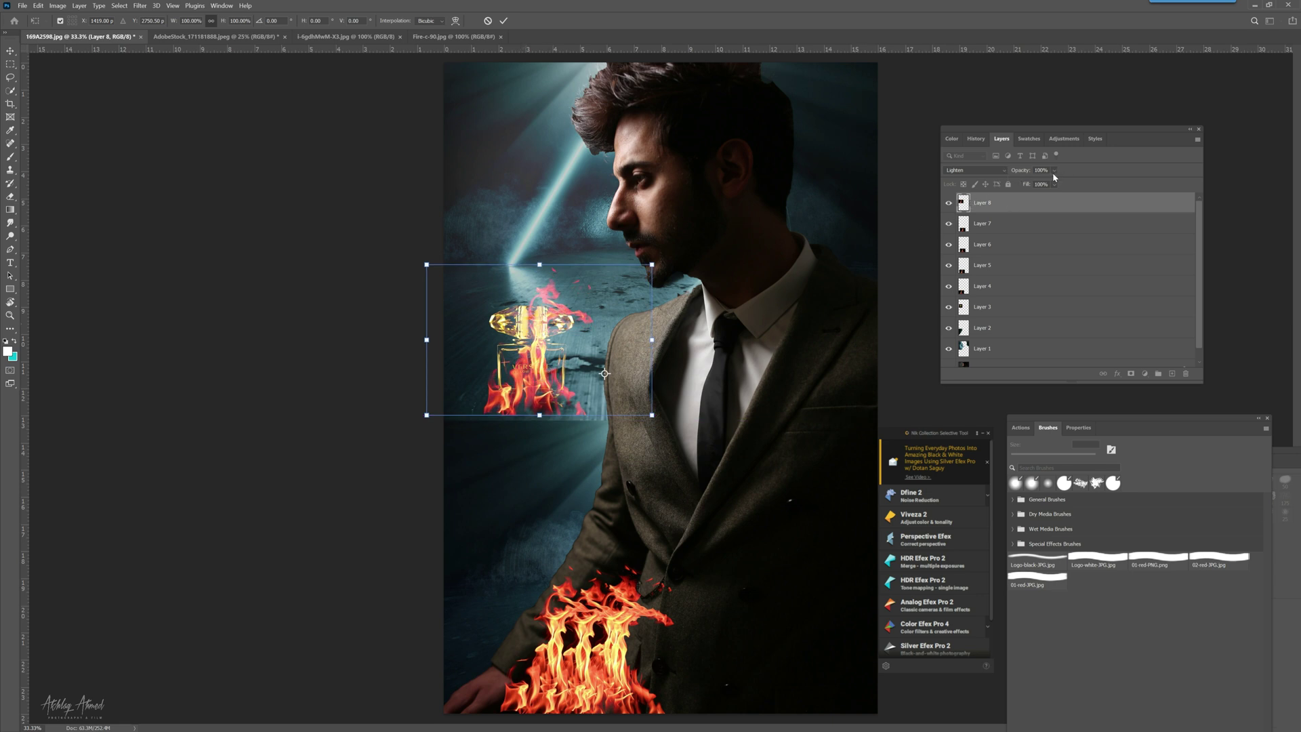
mouse_move(1198, 258)
mouse_down()
mouse_move(1198, 286)
mouse_move(1198, 241)
mouse_up()
drag(1198, 276, 1200, 248)
key(Return)
Step: Toggle the lower layers' visibility one by one to identify which image each holds
click(949, 269)
click(949, 267)
click(950, 289)
click(949, 287)
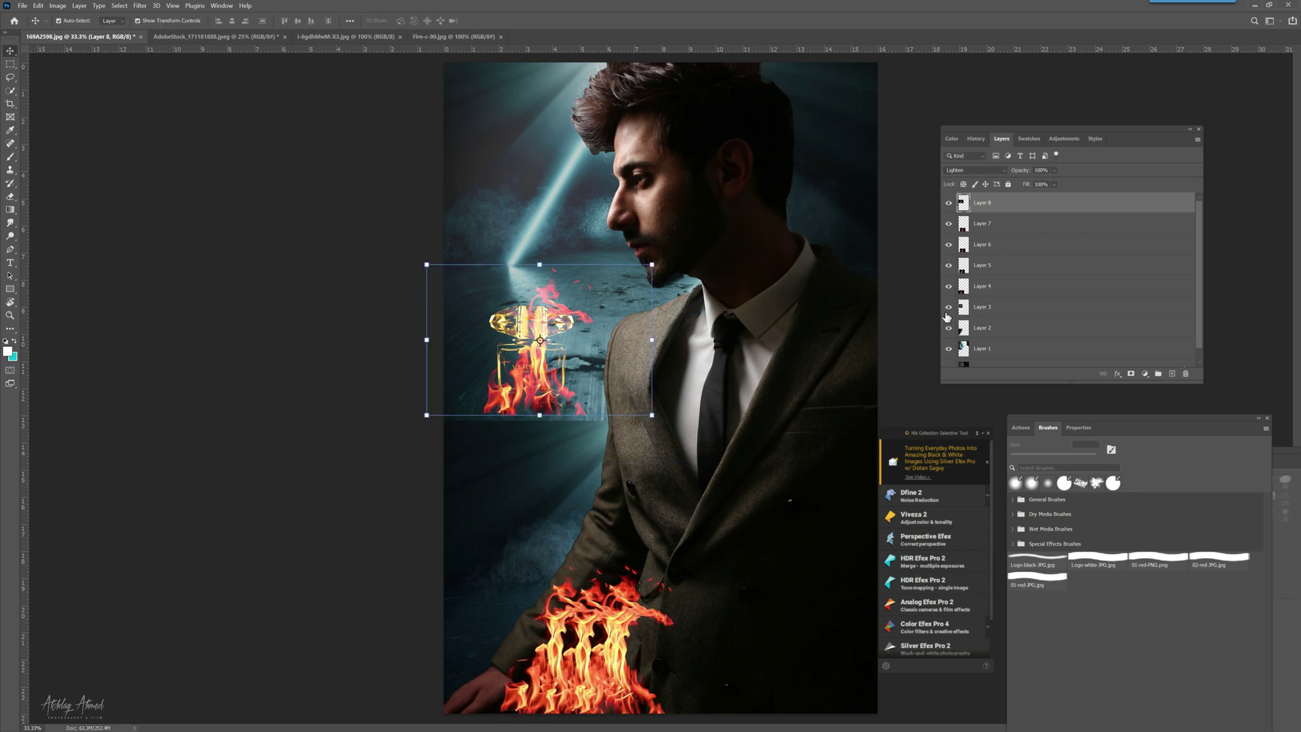
click(948, 328)
click(948, 329)
click(948, 348)
click(948, 350)
Step: Rename Layer 4 as Fire and Layer 5 as fire1
drag(1200, 293, 1198, 317)
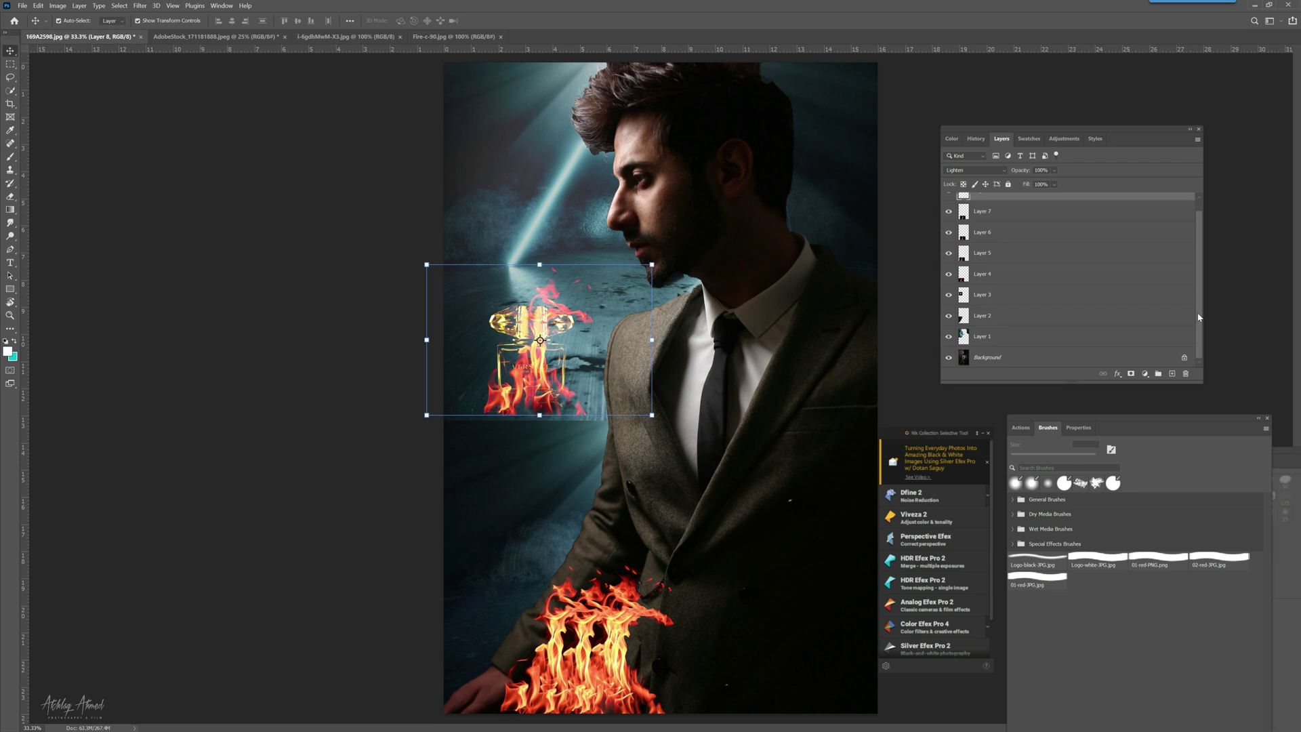
double_click(982, 274)
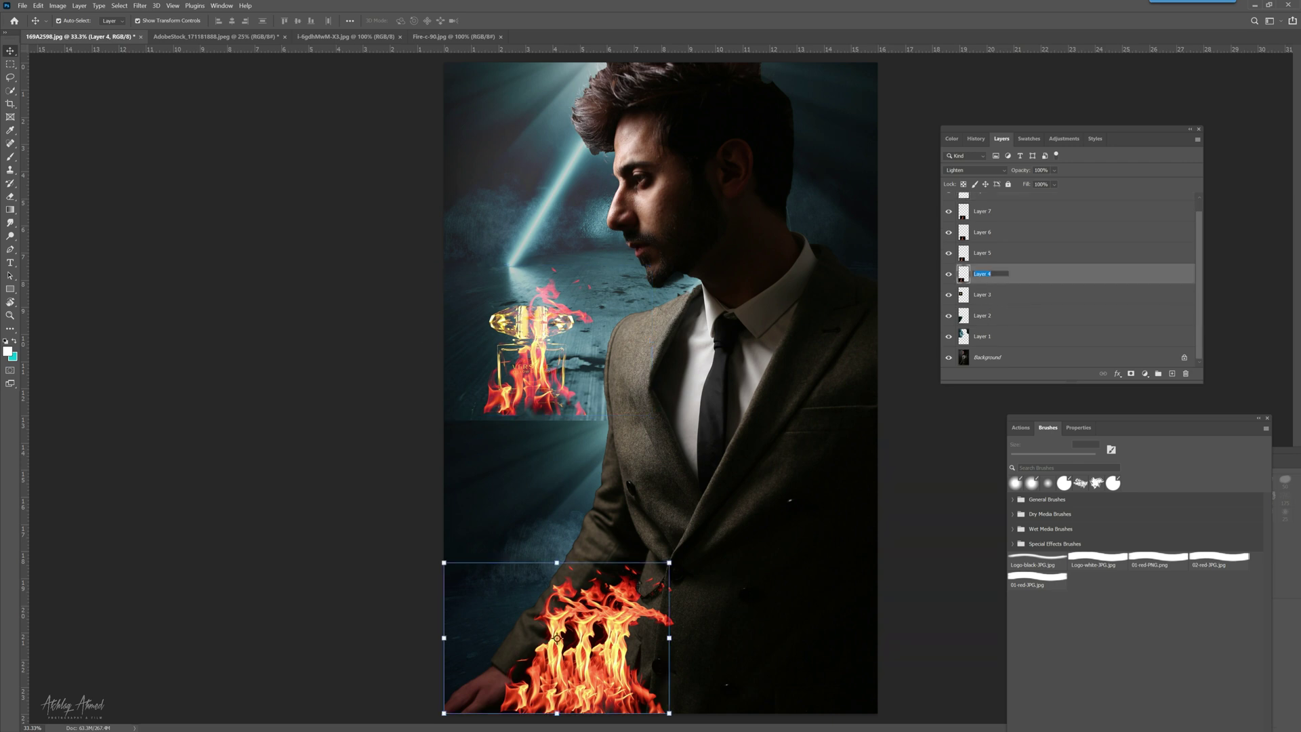
text(Fire)
key(Return)
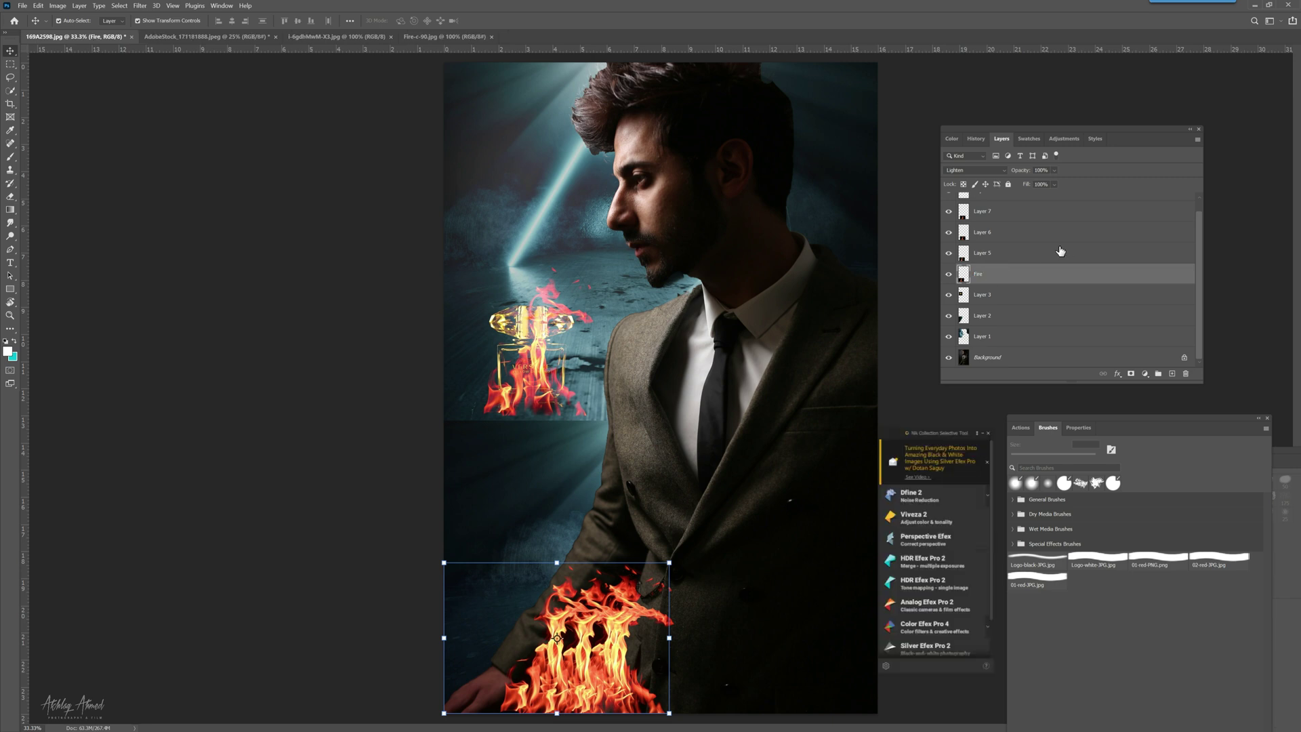
double_click(982, 253)
text(fire1)
key(Return)
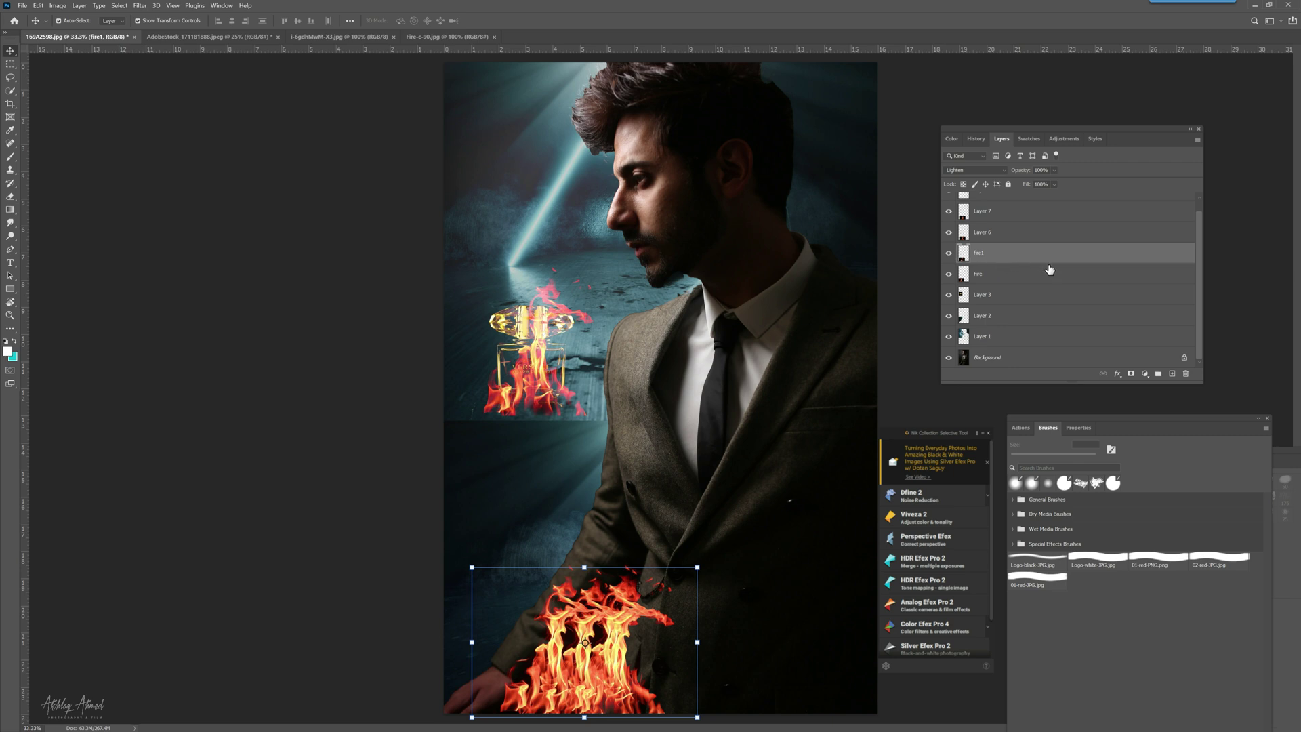
Step: Identify the perfume bottle's layer by toggling its visibility and rename it Versace
scroll(1200, 277, up, 1)
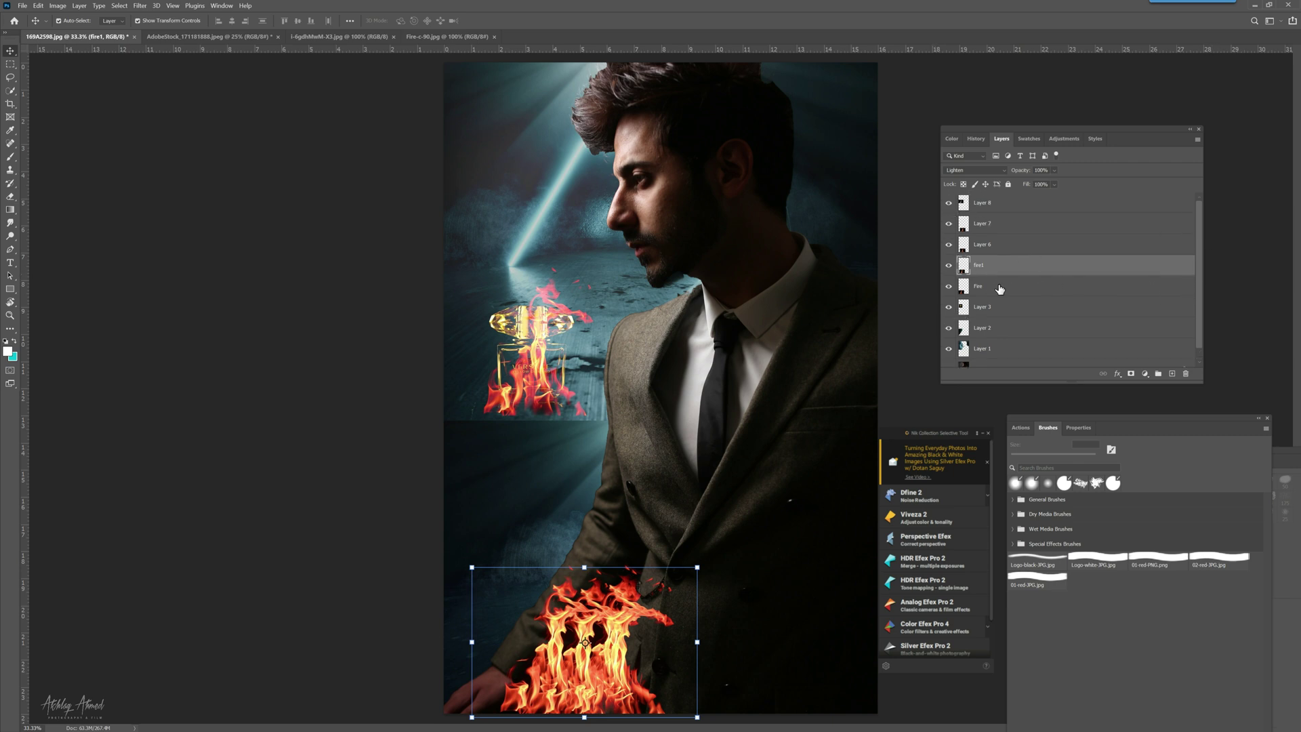
click(1008, 310)
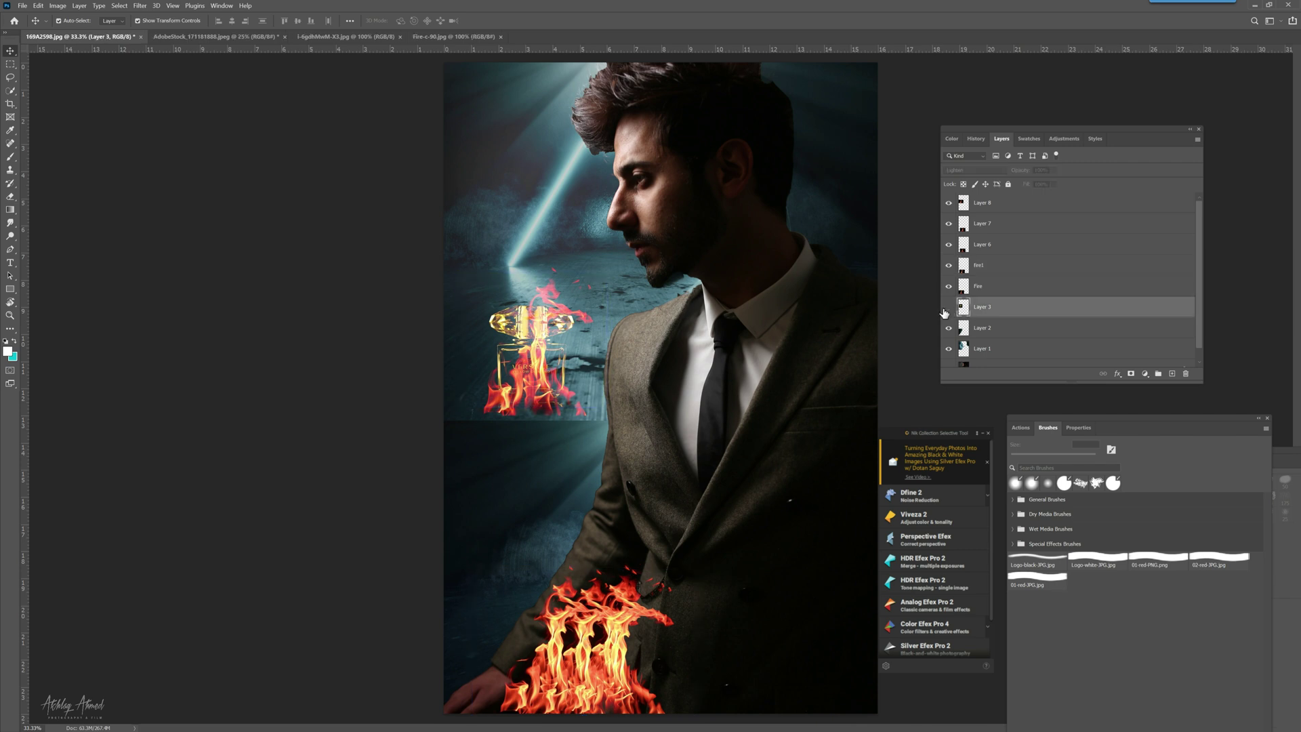
click(948, 308)
click(947, 308)
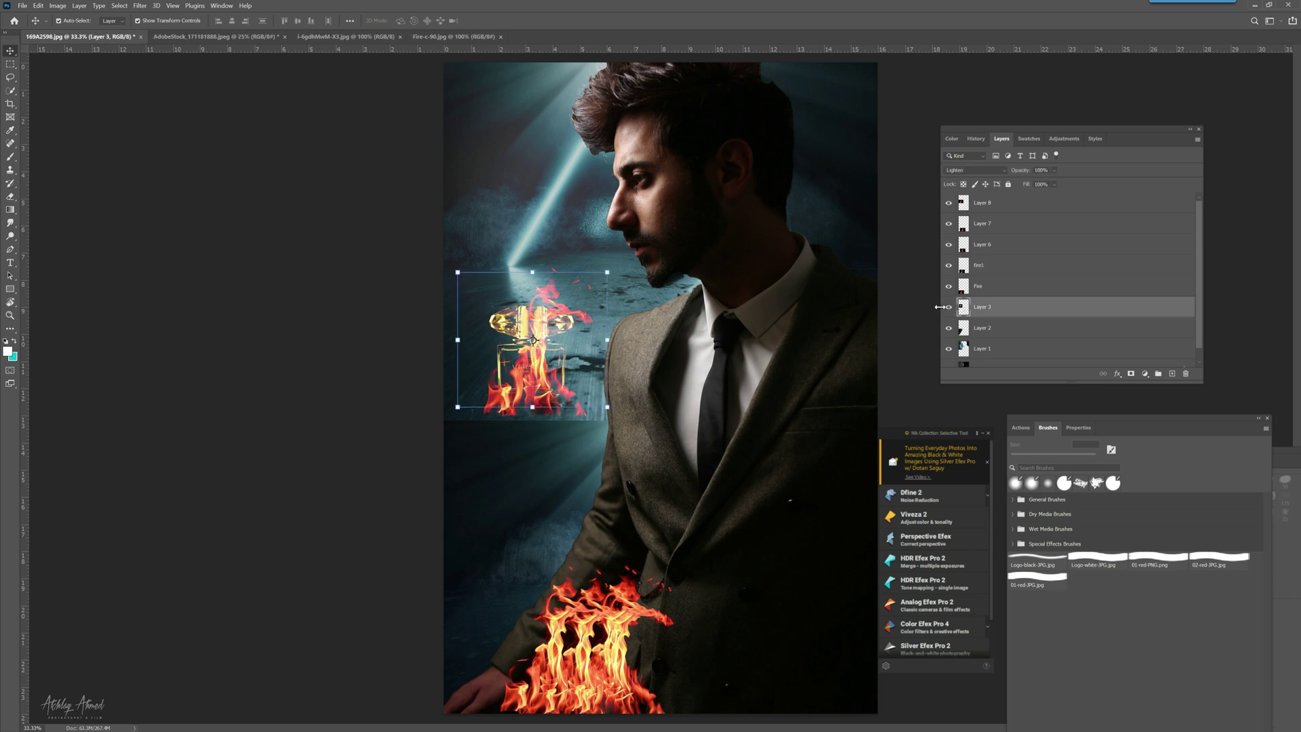
double_click(990, 307)
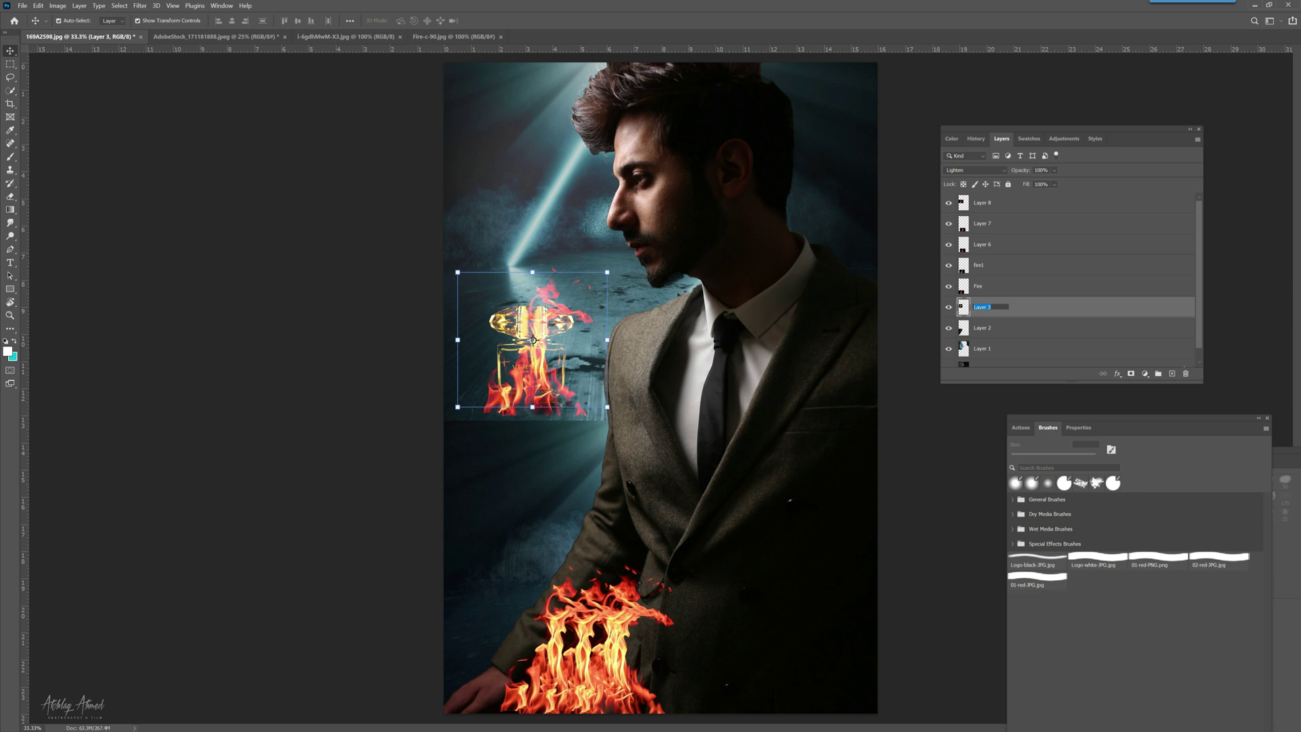
text(Verxace)
key(Return)
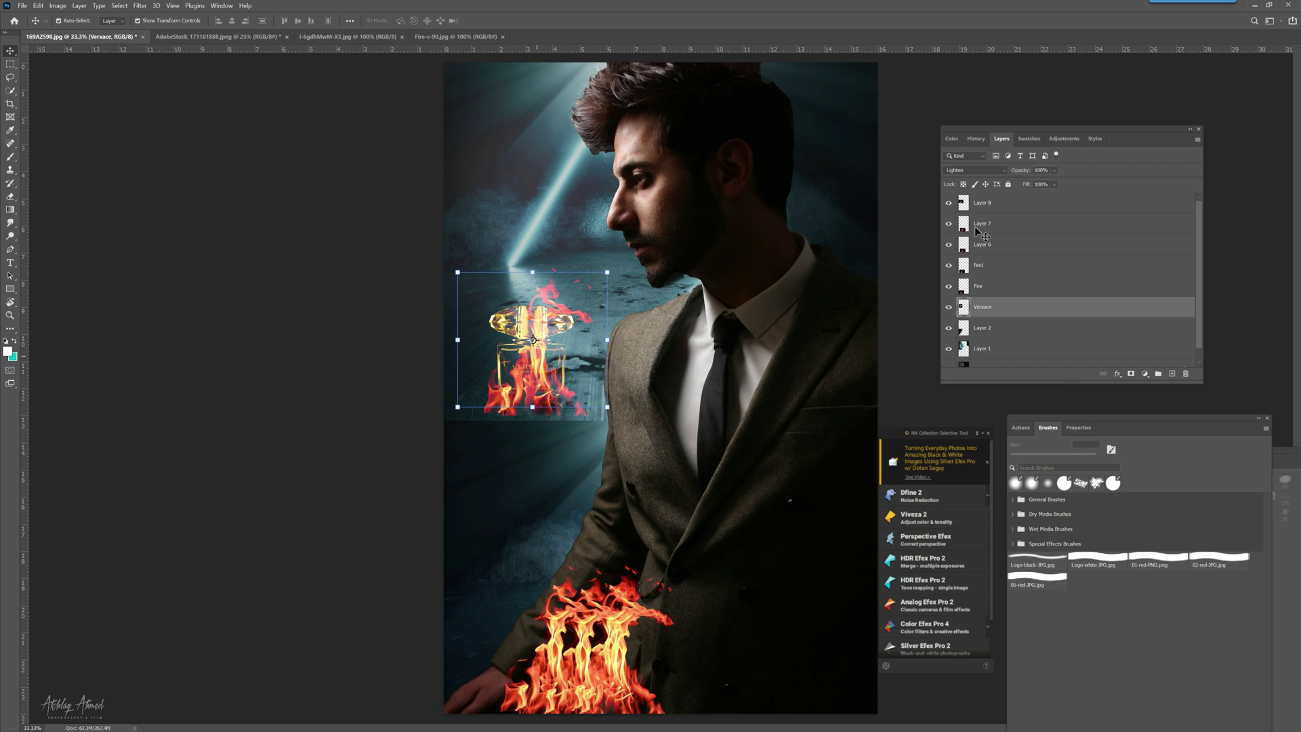
Step: Check which flames Layer 8 holds and move it directly beneath the Versace layer
click(948, 204)
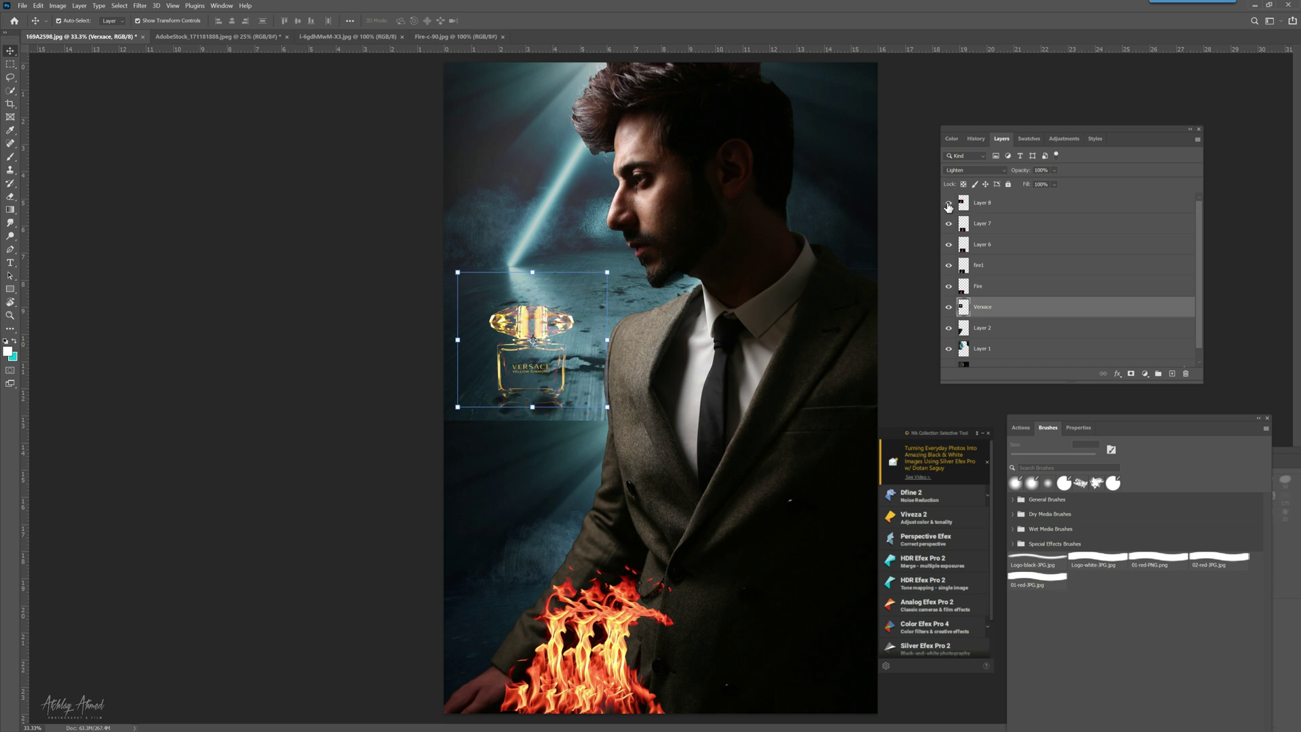
click(949, 204)
drag(1001, 205, 994, 317)
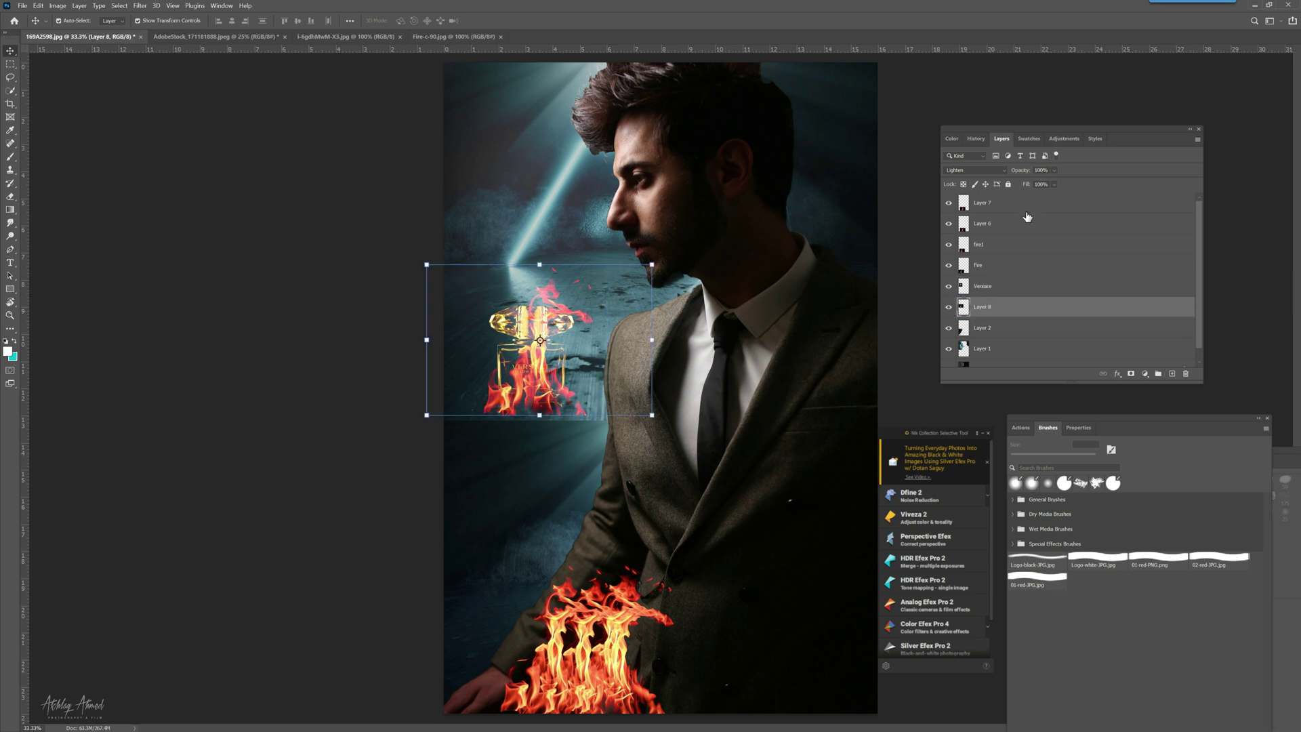
Step: Lower the opacity of the fire over the perfume bottle to 48%
click(993, 172)
click(999, 169)
click(1054, 170)
click(1041, 183)
drag(1046, 183, 1050, 183)
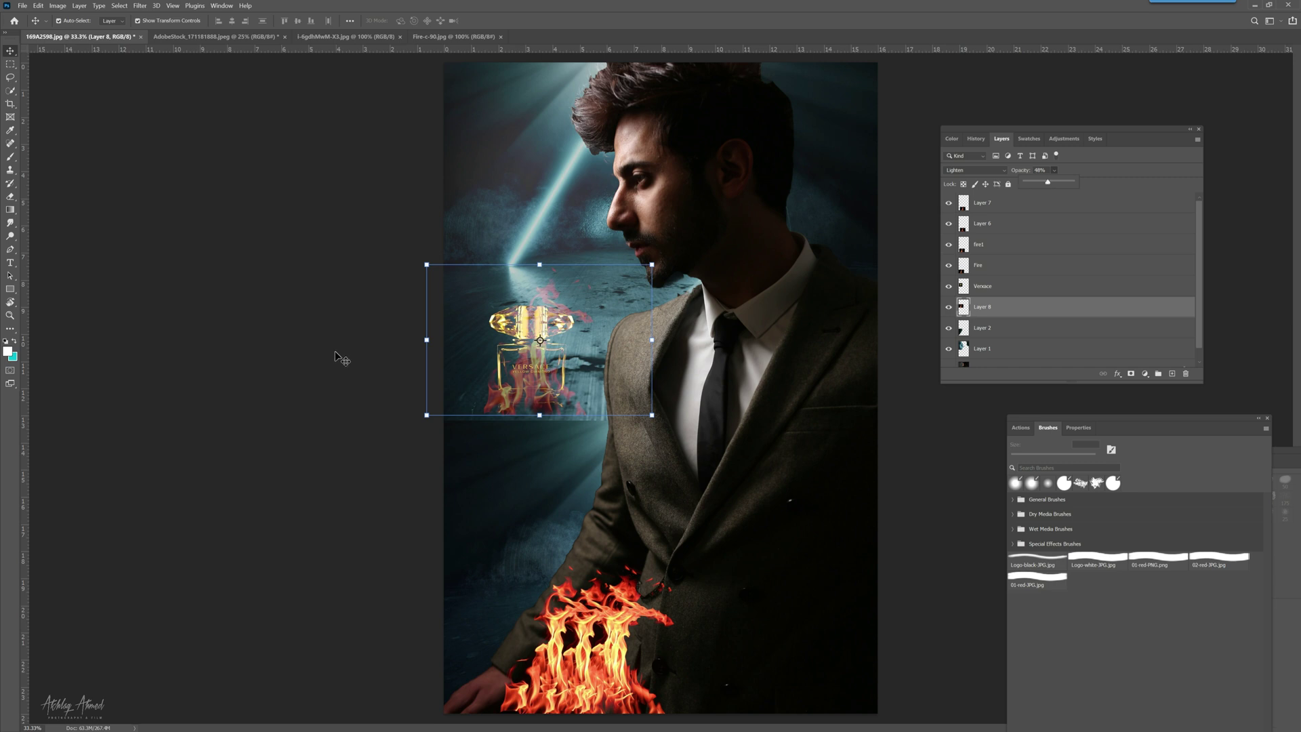
Step: Reorder the Versace layer to sit beneath Layer 8, so the flames lie over the bottle
click(510, 378)
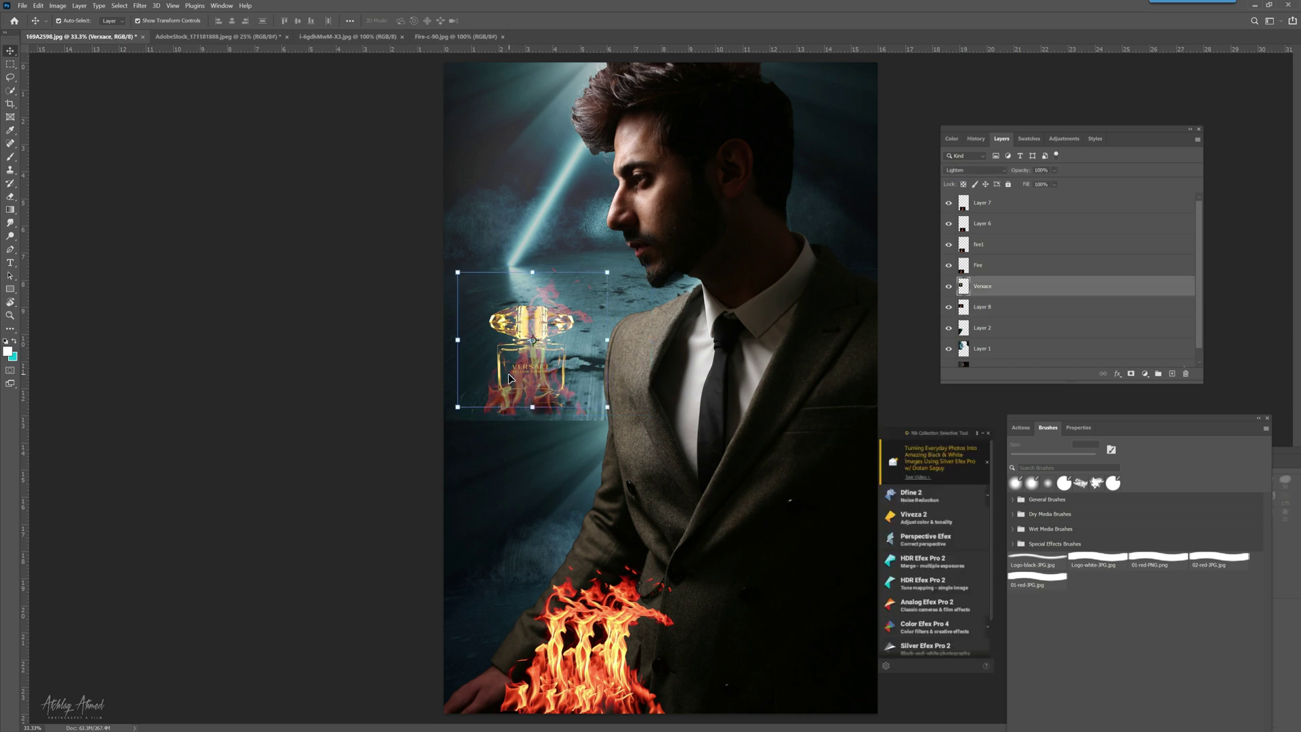
drag(984, 290, 985, 323)
drag(520, 370, 517, 386)
click(386, 358)
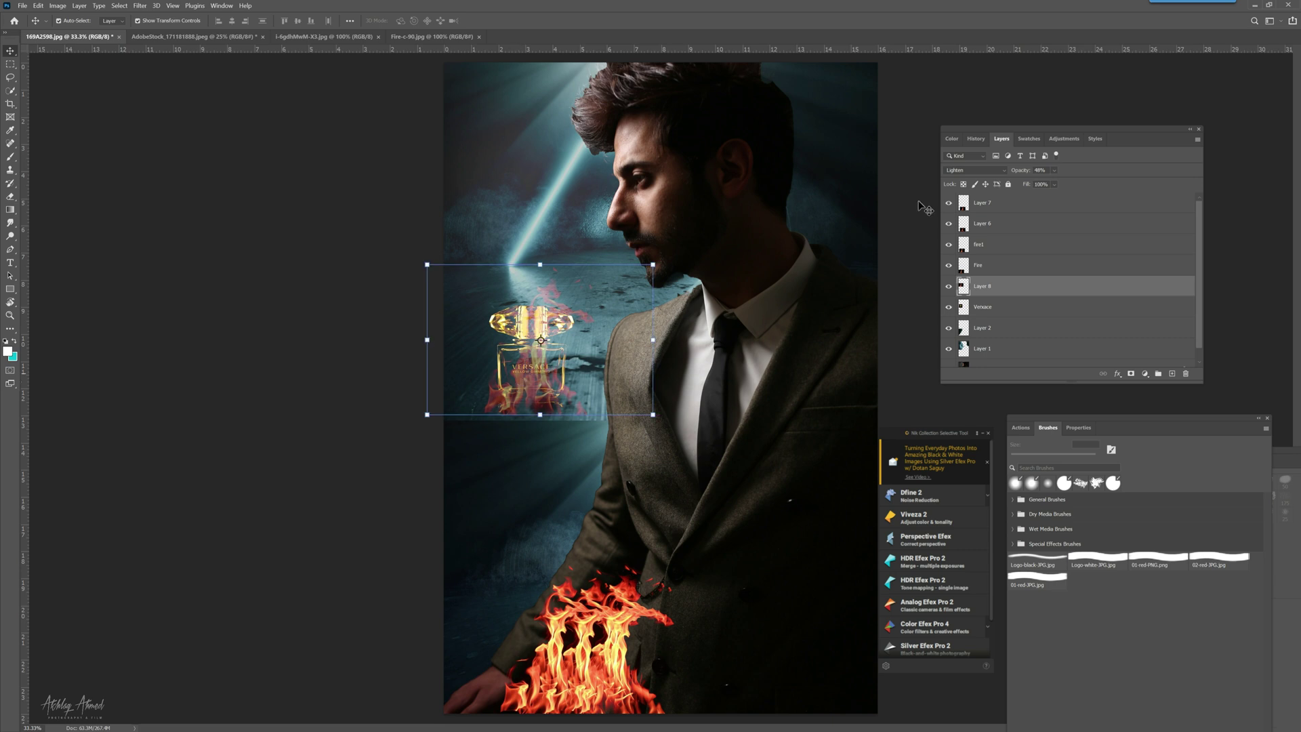
Step: Reduce the opacity of the fire over the perfume bottle to 38%
click(1054, 170)
drag(1052, 185, 1061, 183)
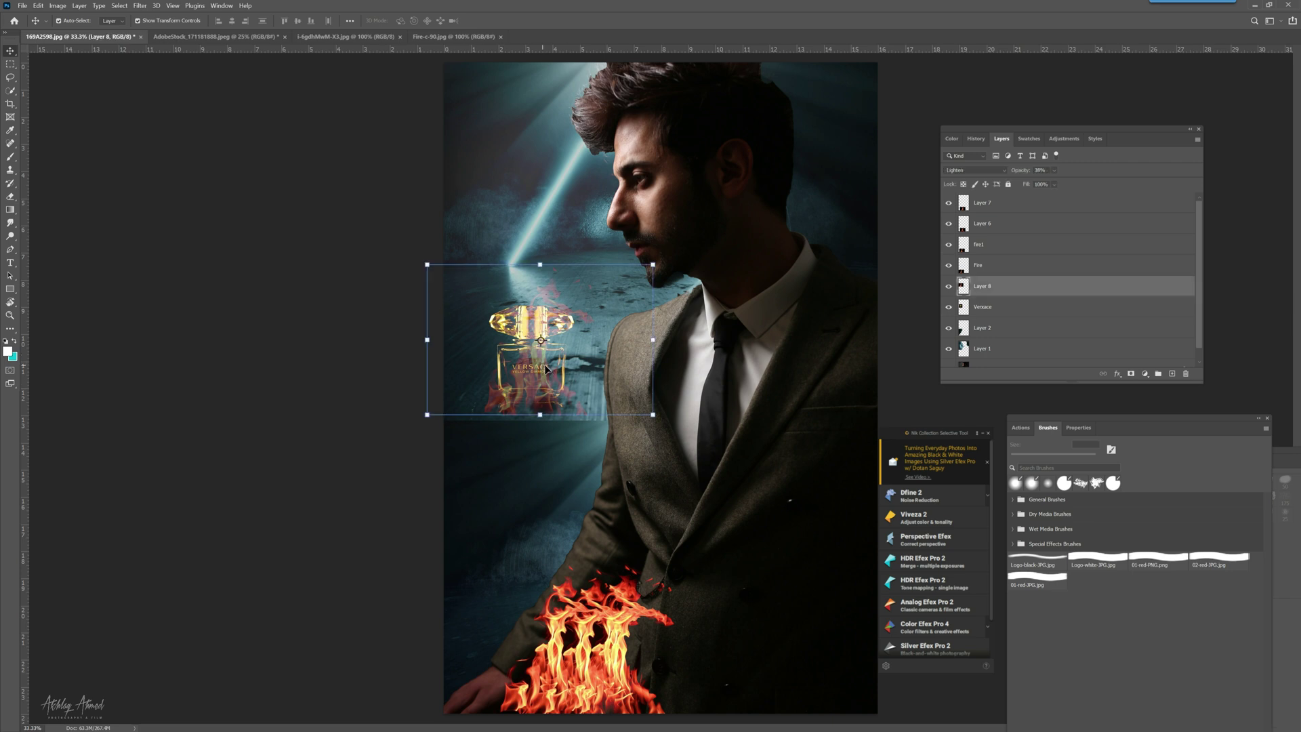
click(994, 309)
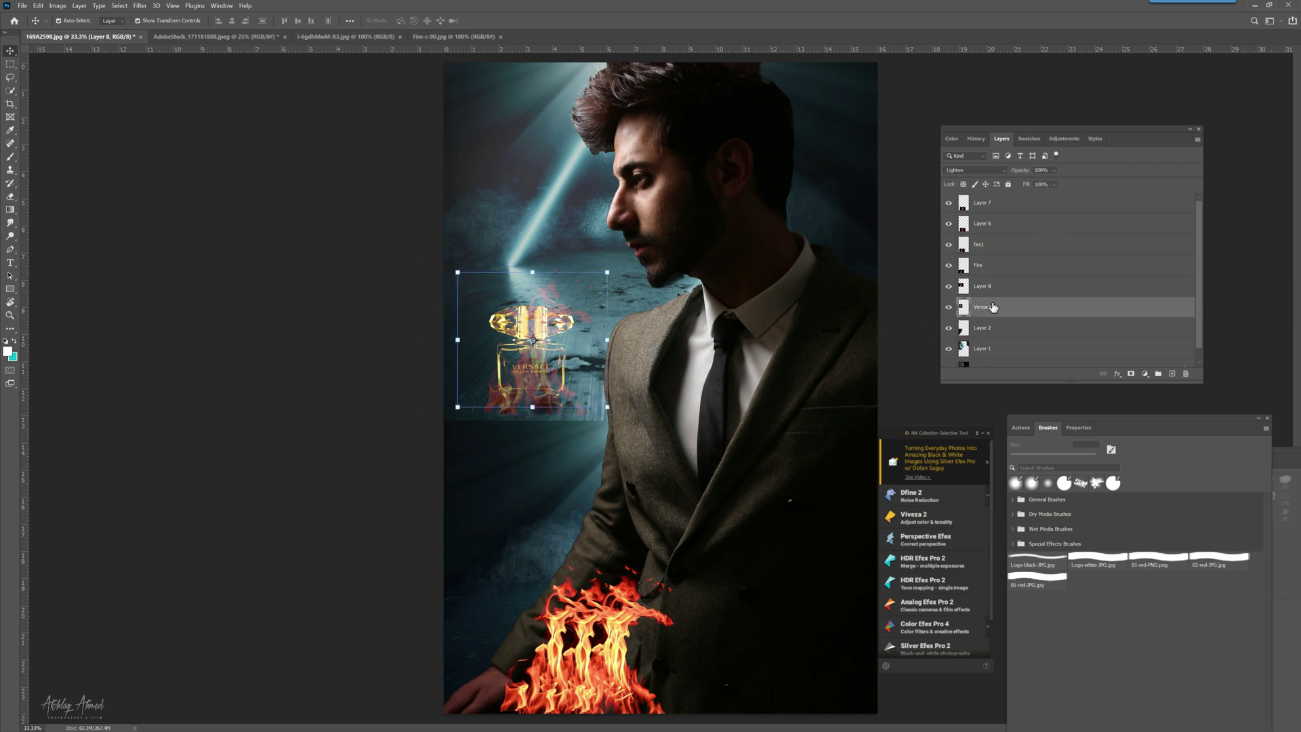
click(415, 383)
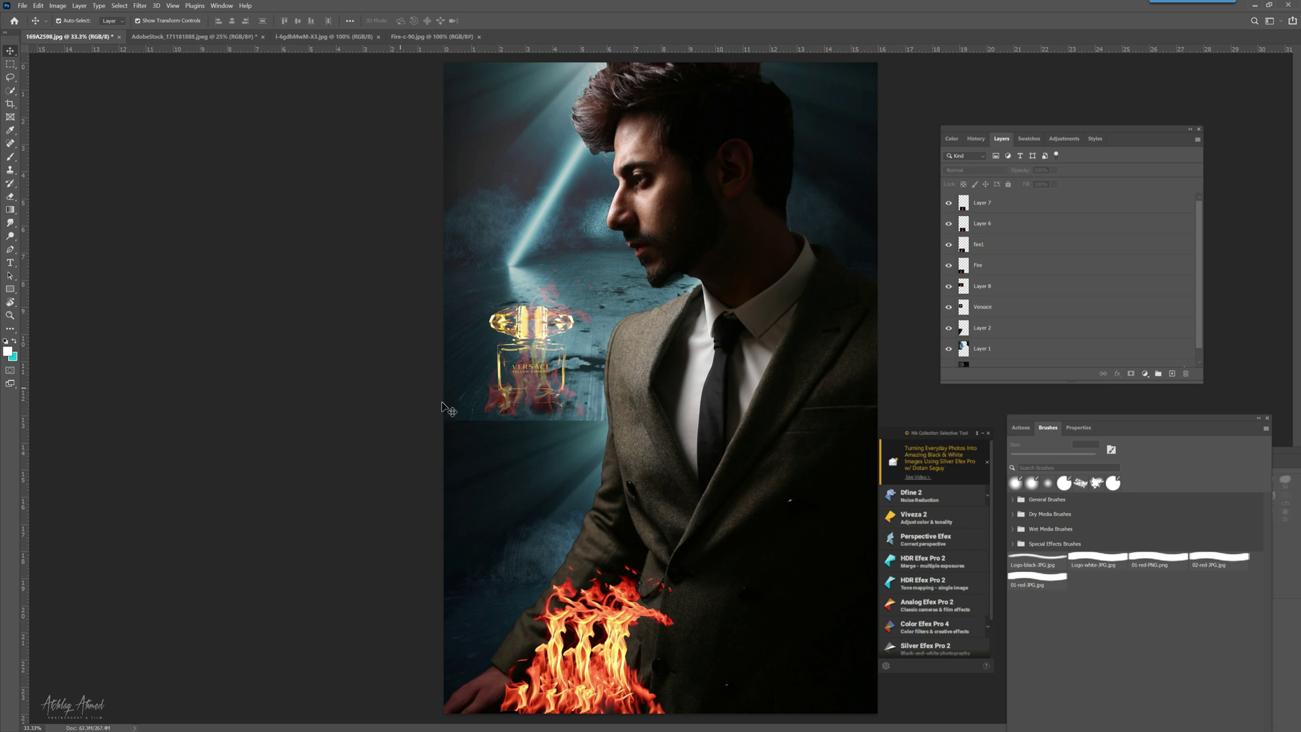
Step: Set the Versace bottle layer's blend mode to Color Dodge
click(561, 389)
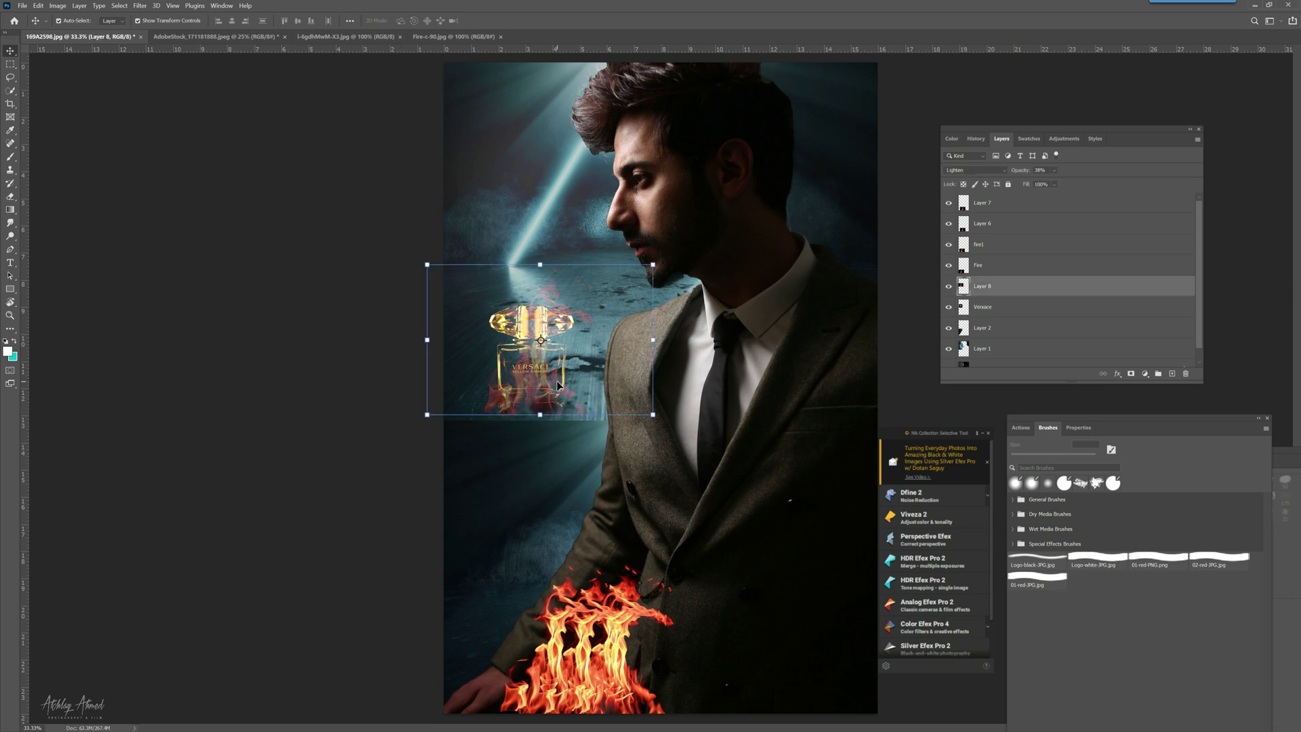
click(1020, 306)
click(996, 171)
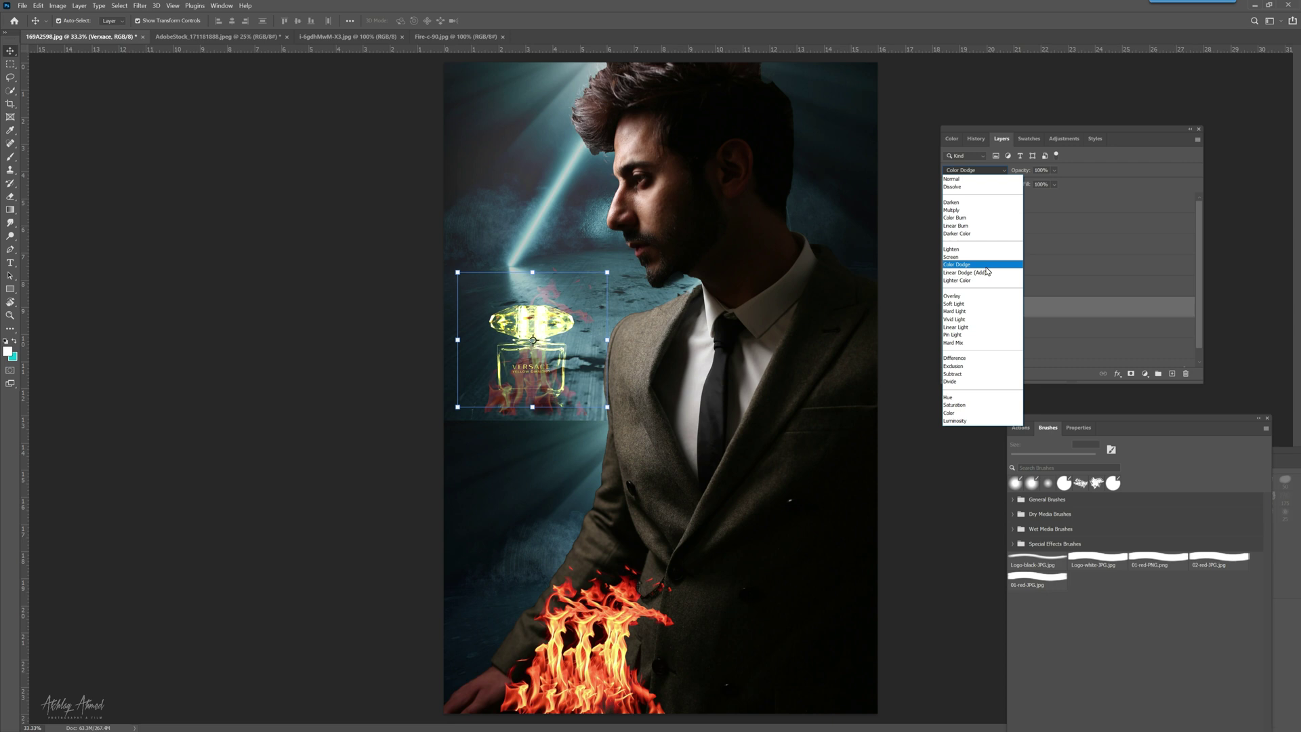
click(986, 267)
click(403, 382)
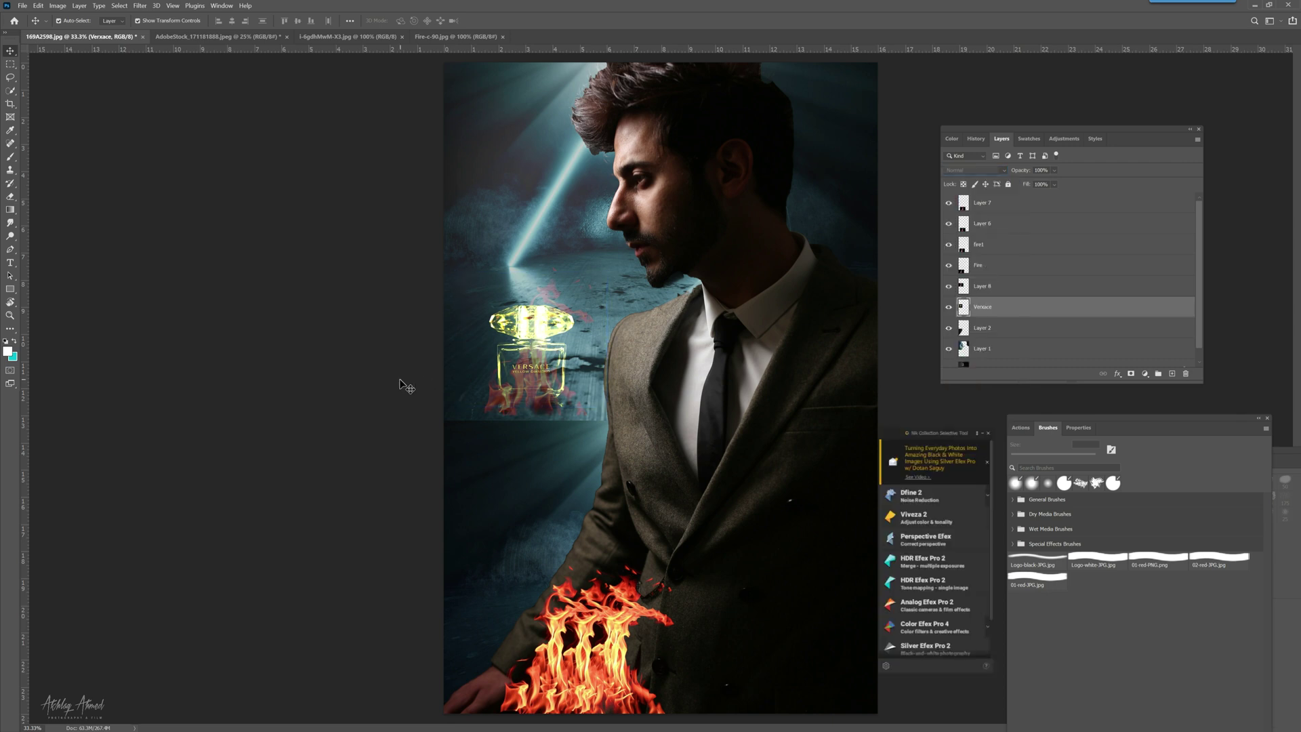
Step: Change the bottle fire's blend mode to Difference and move the flames down below the bottle
click(550, 370)
click(975, 170)
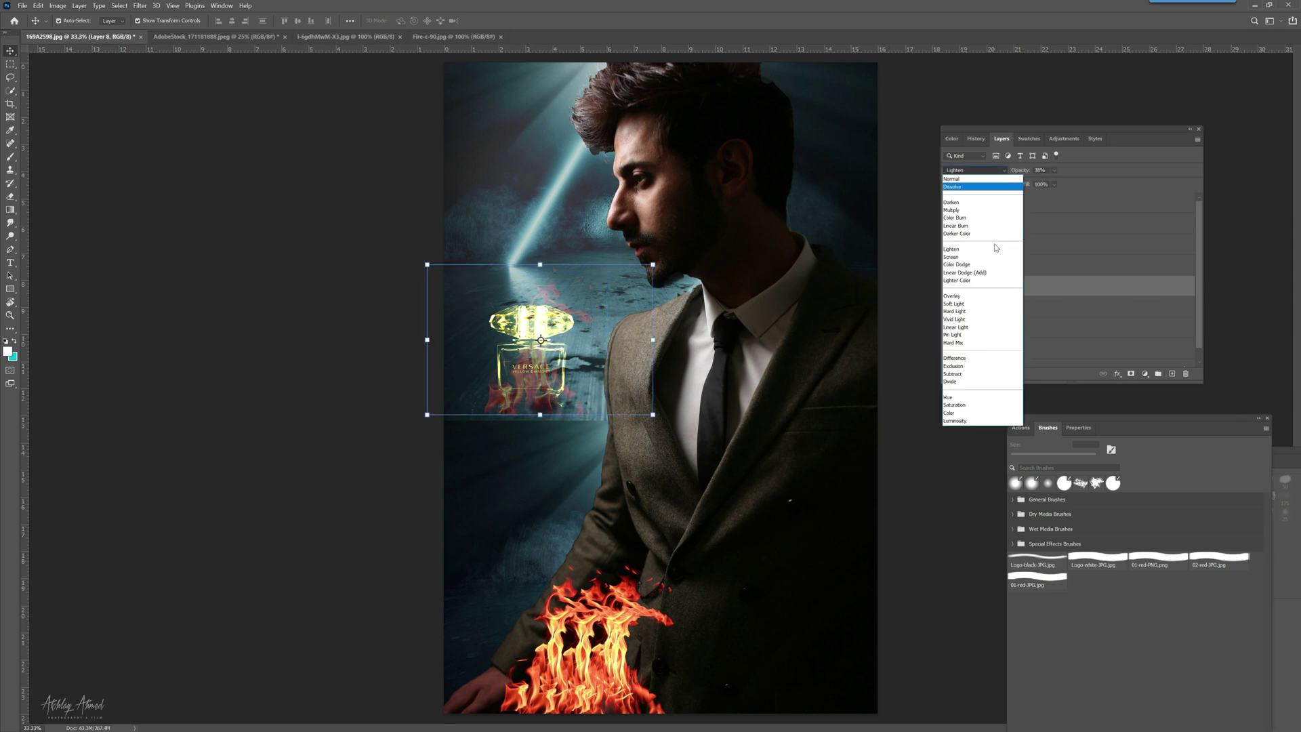
click(974, 362)
mouse_move(547, 362)
mouse_down()
mouse_move(550, 456)
mouse_move(515, 383)
mouse_move(546, 447)
mouse_up()
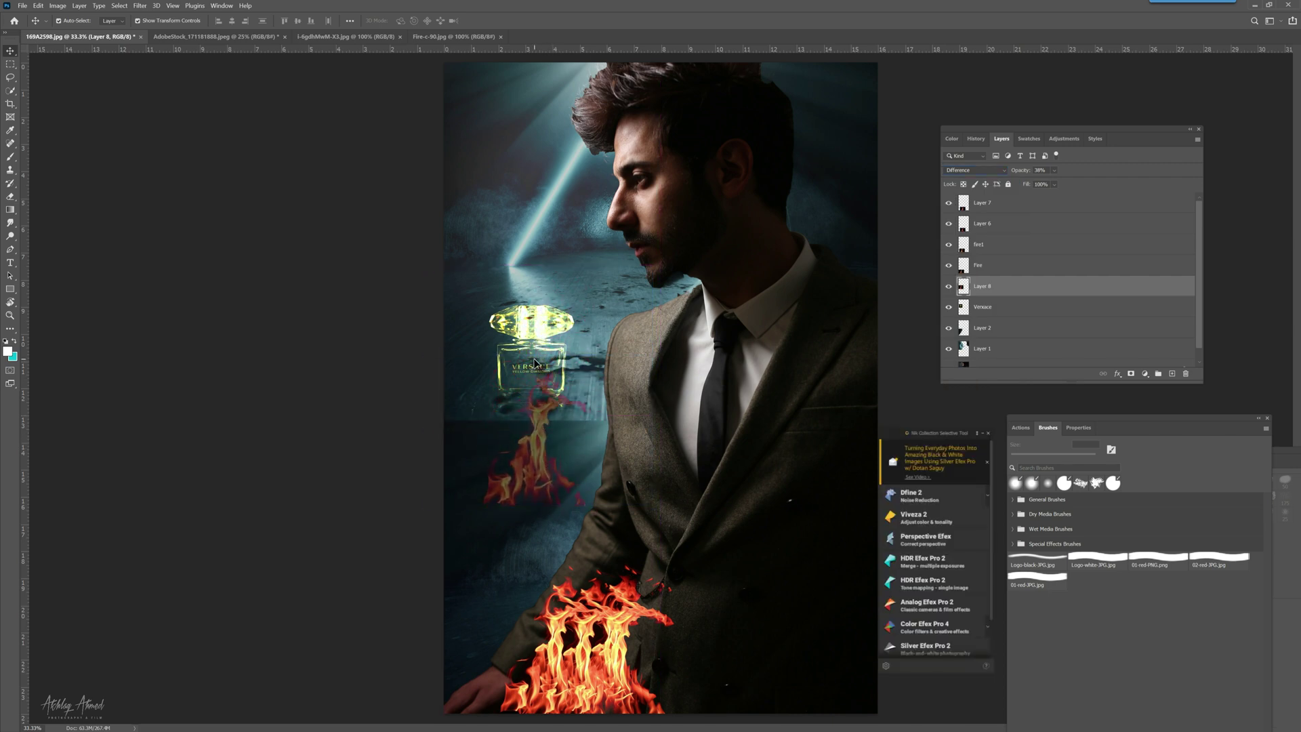
click(538, 331)
click(1008, 170)
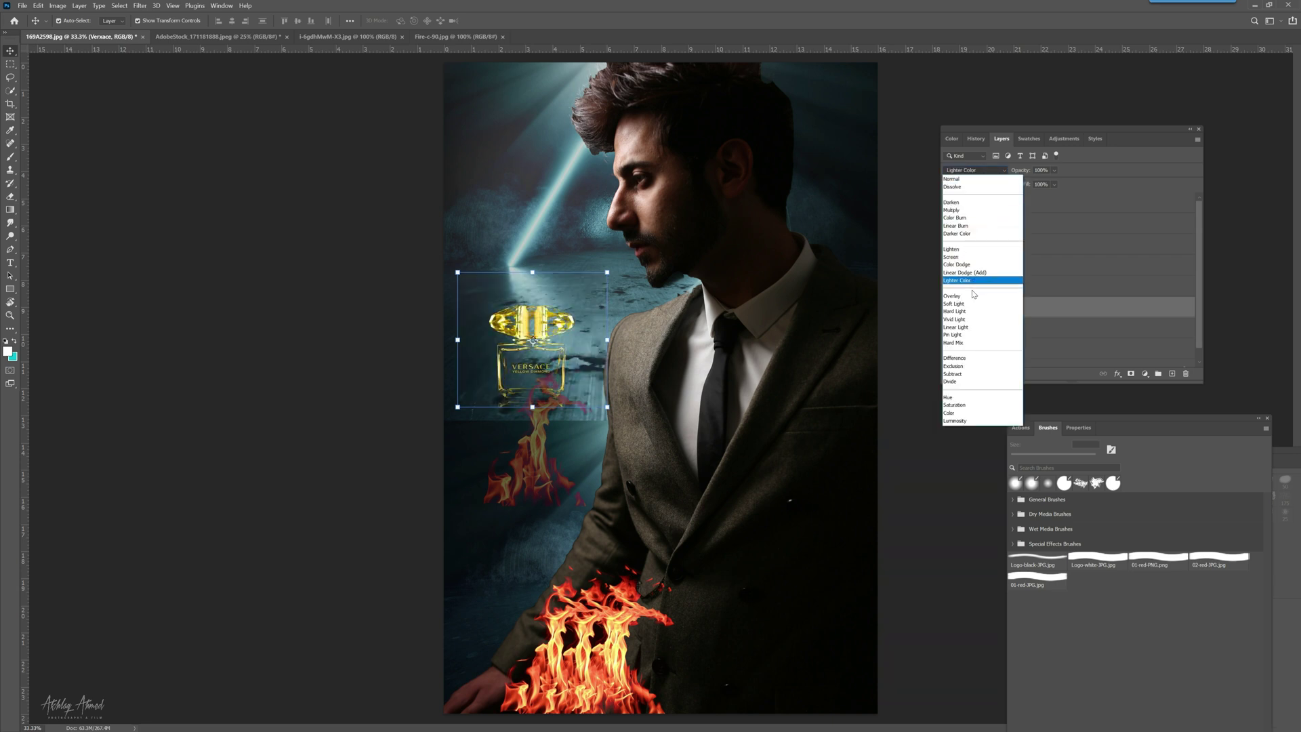
click(370, 473)
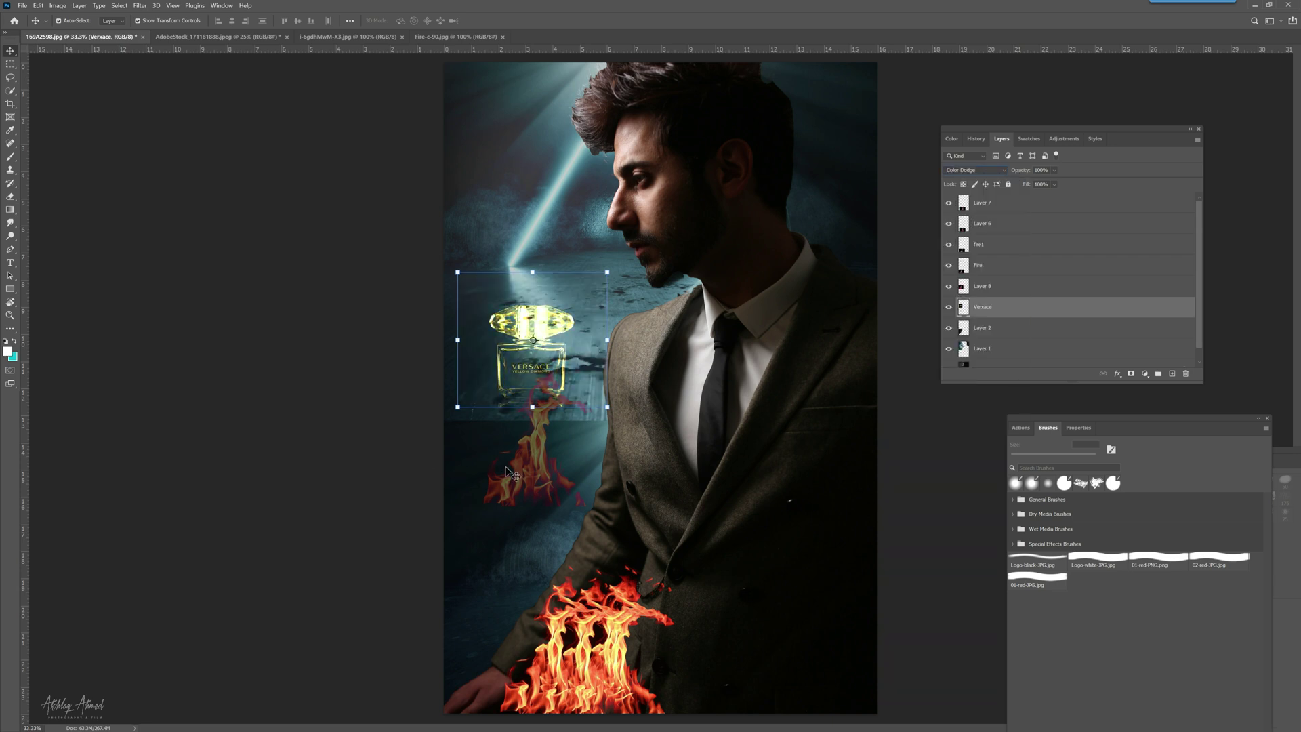
Step: Move the lower flames back up over the Versace perfume bottle and shift the bottle slightly upward
click(531, 471)
drag(530, 469, 661, 450)
drag(529, 401, 524, 364)
click(641, 408)
drag(641, 408, 541, 349)
click(777, 328)
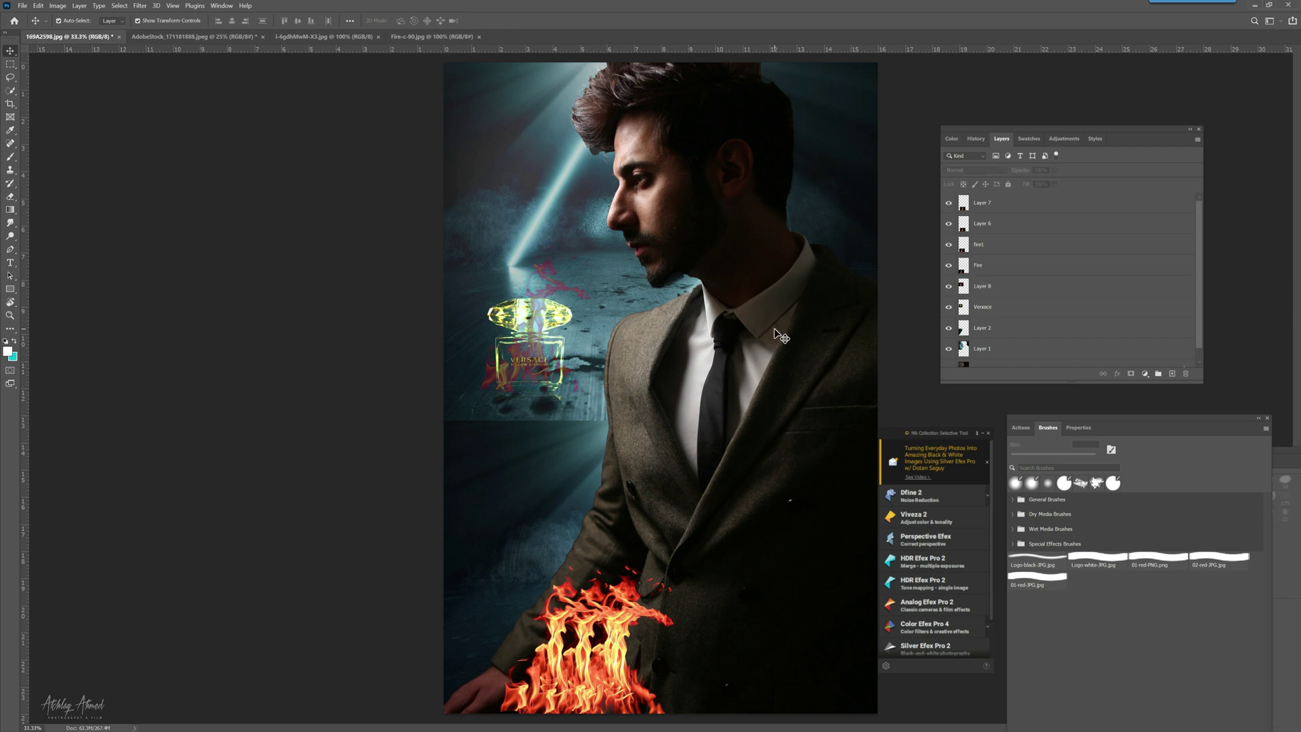
Step: Shift the Layer 7 flame near the man's hand slightly left and reduce its opacity to 38%
click(632, 625)
click(595, 632)
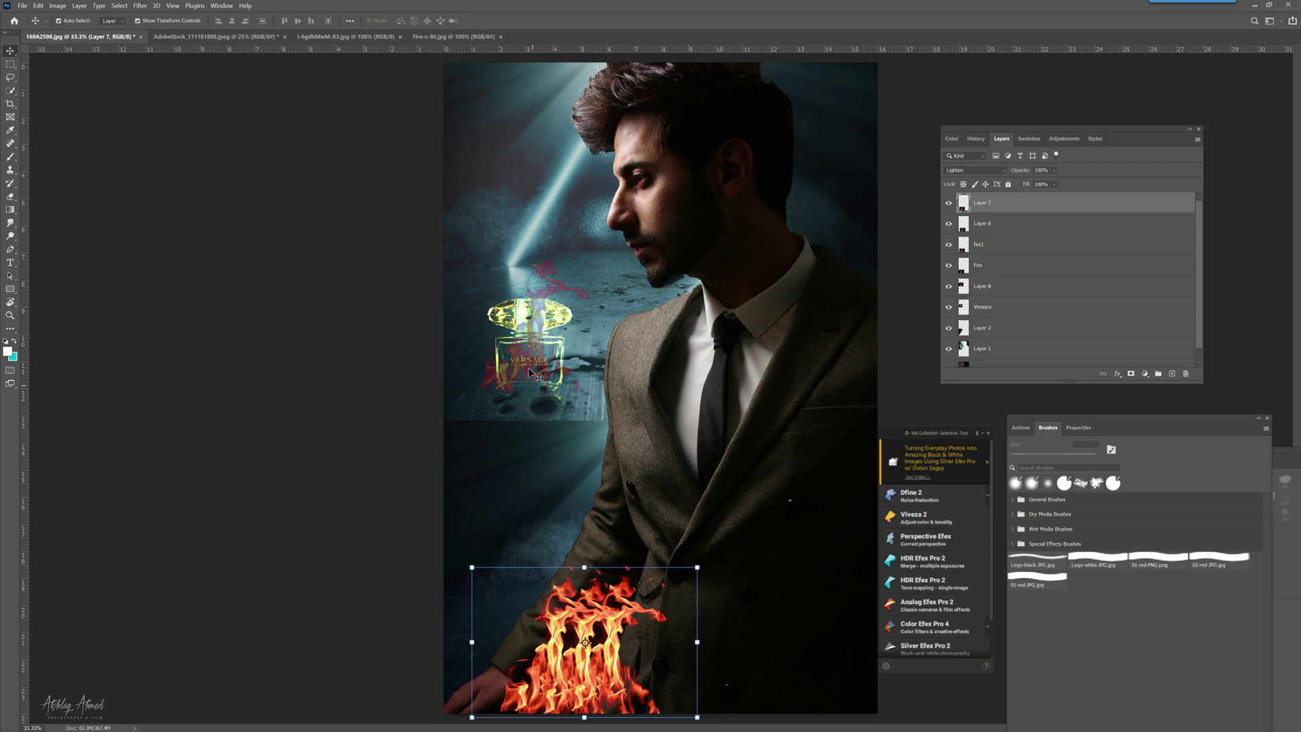
drag(614, 642, 599, 643)
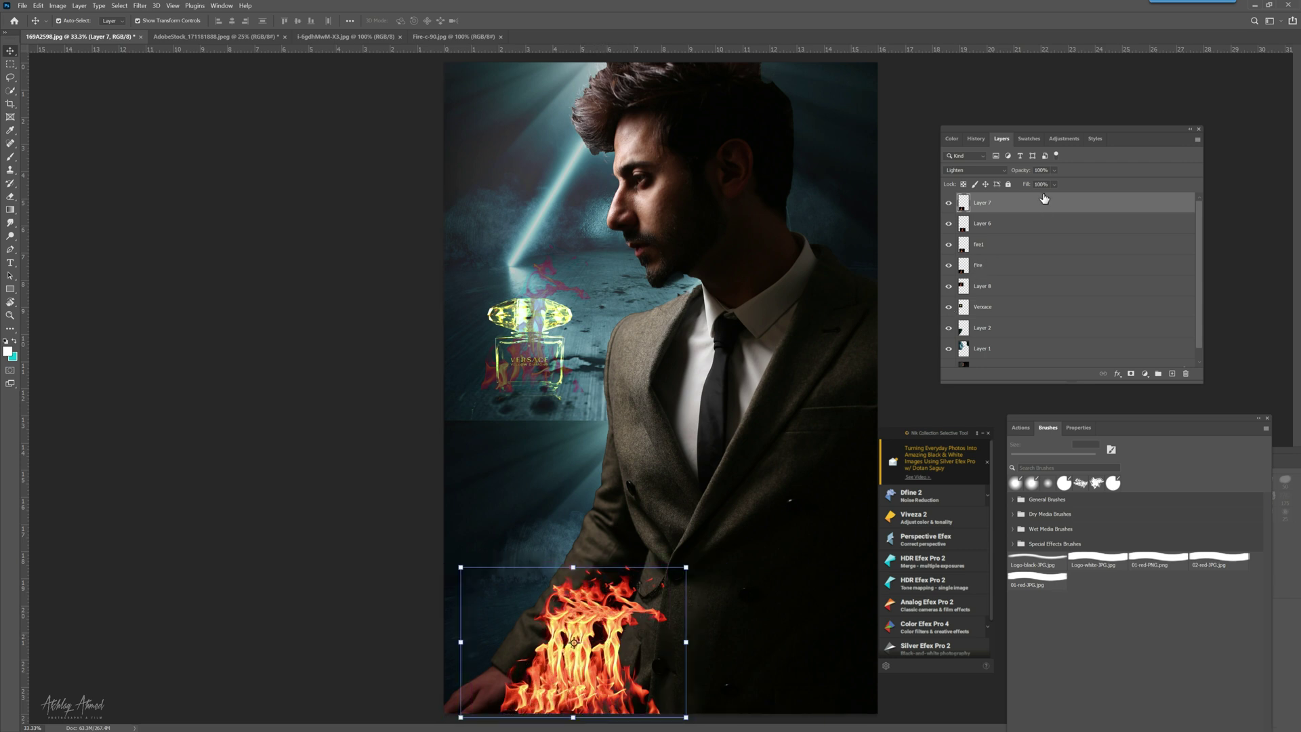
drag(1054, 170, 1052, 185)
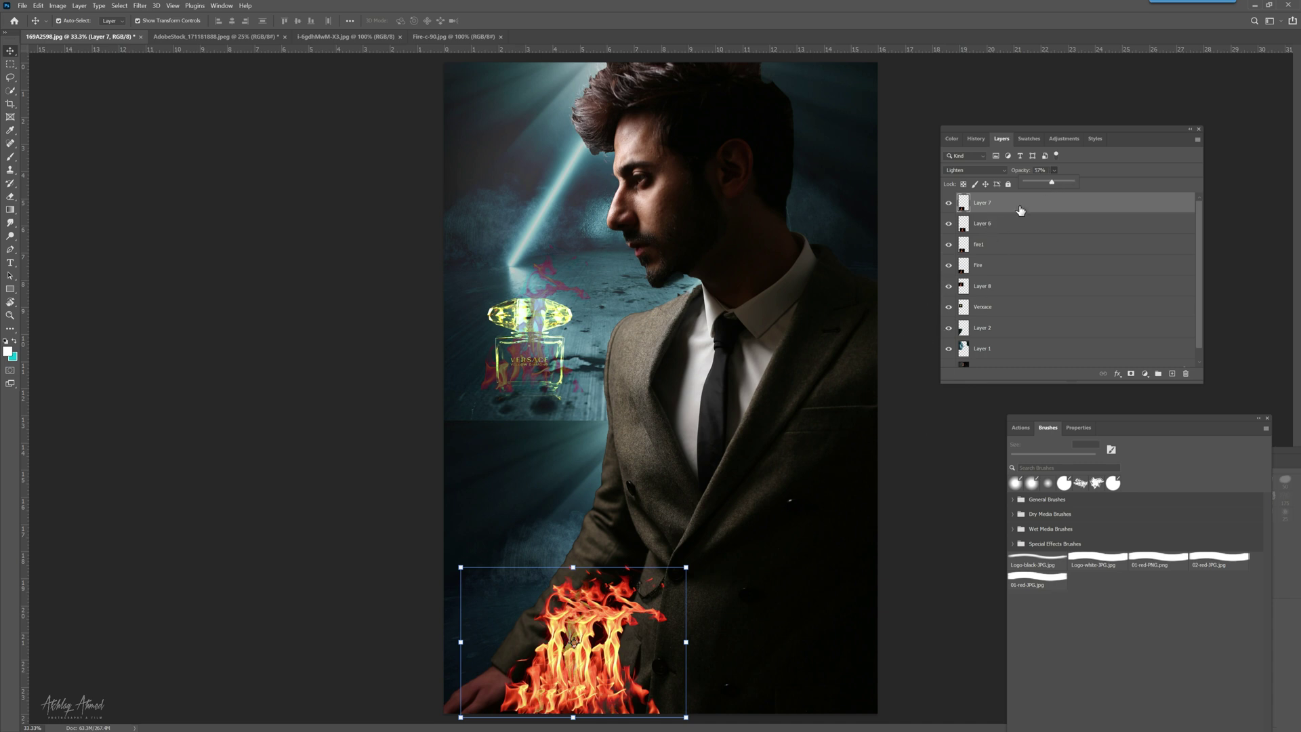
drag(1046, 186, 1037, 186)
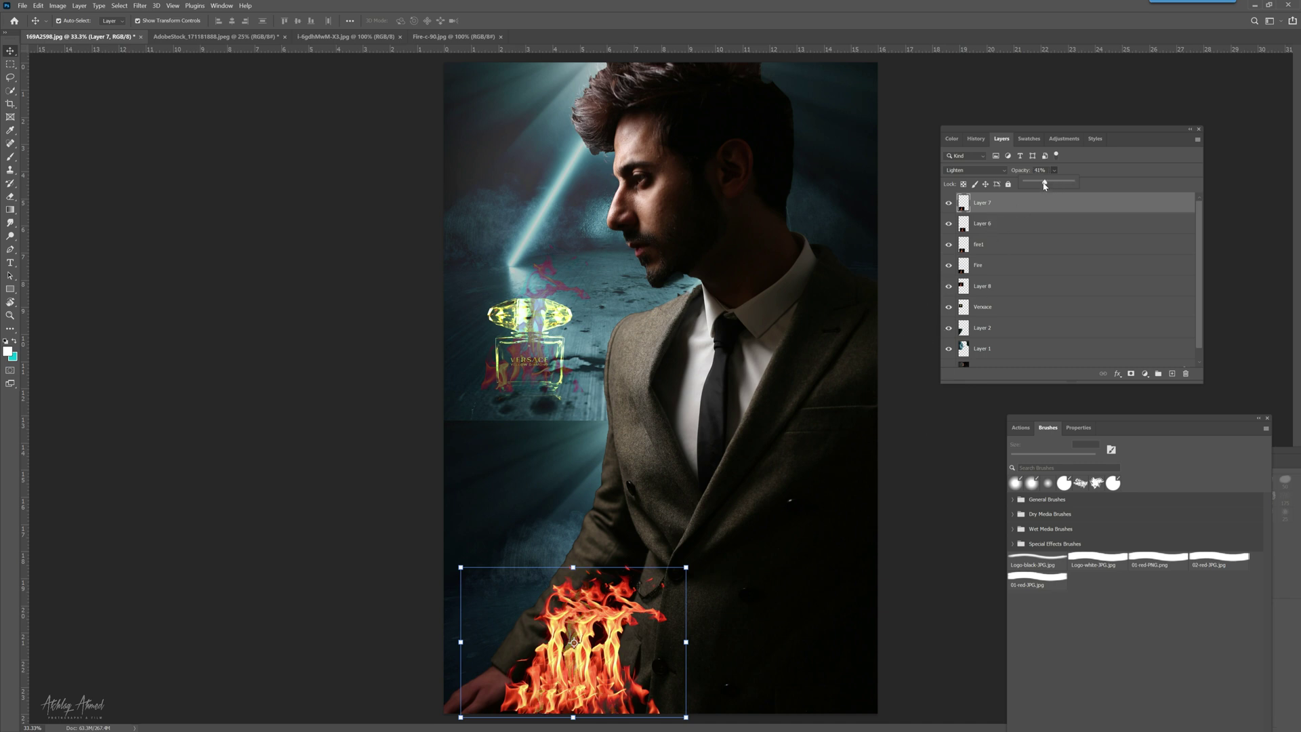
Step: Move the flame layers along the poster's lower edge left so they overlap around the man's hand
drag(464, 671, 637, 655)
click(591, 661)
click(536, 672)
mouse_move(542, 680)
mouse_down()
mouse_move(474, 680)
mouse_move(534, 681)
mouse_up()
click(707, 638)
click(727, 625)
drag(728, 627, 451, 660)
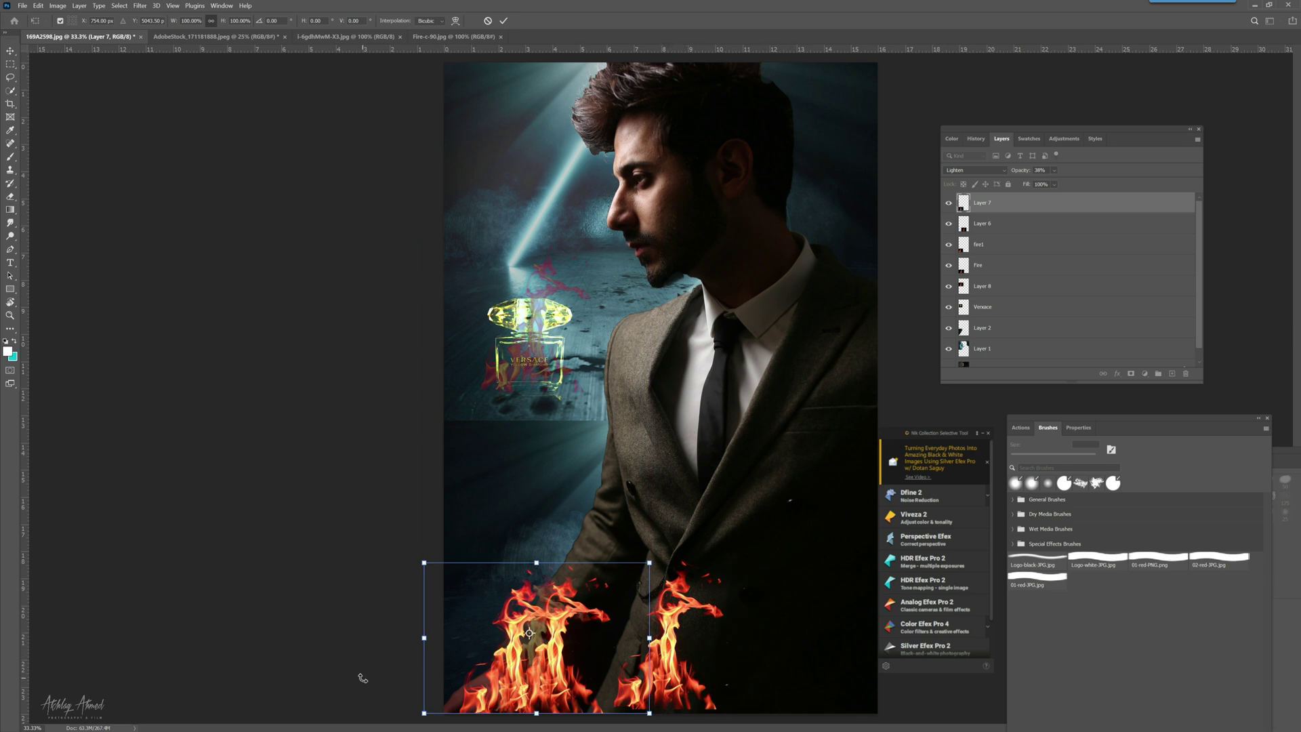
key(Return)
click(603, 636)
drag(603, 636, 544, 638)
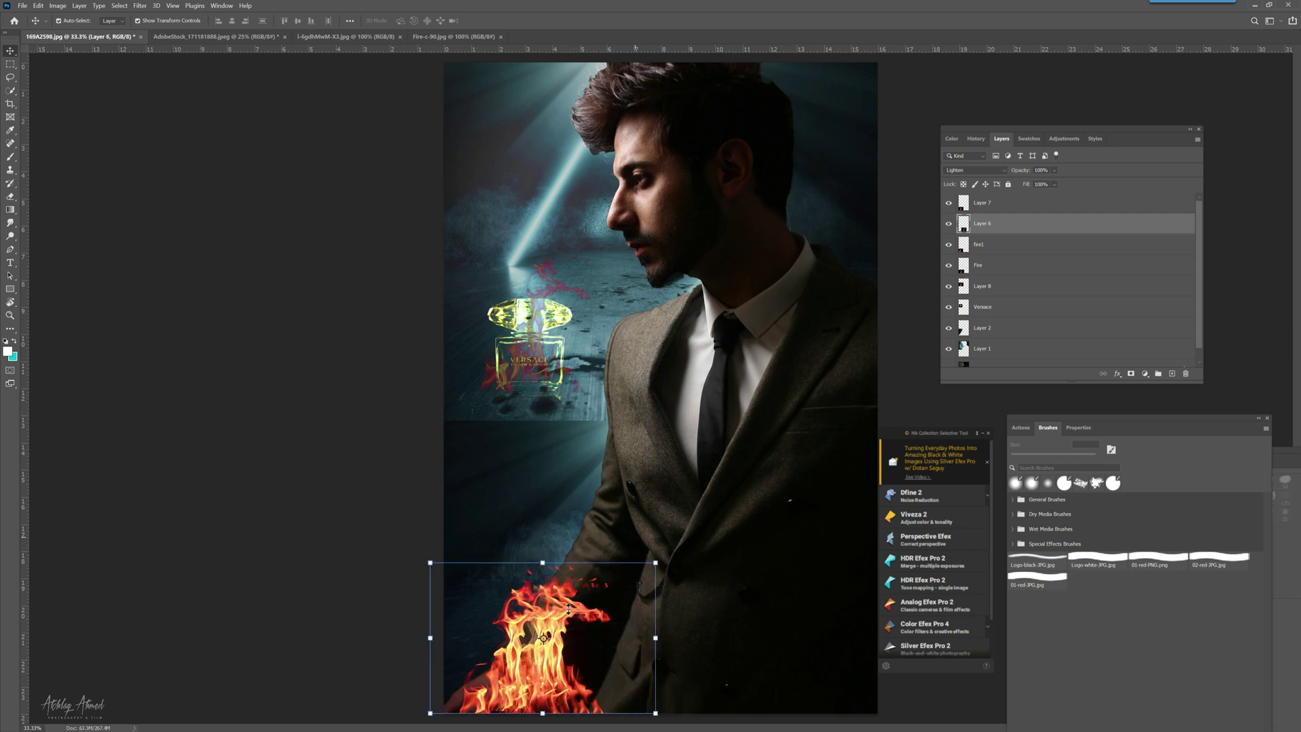
click(407, 590)
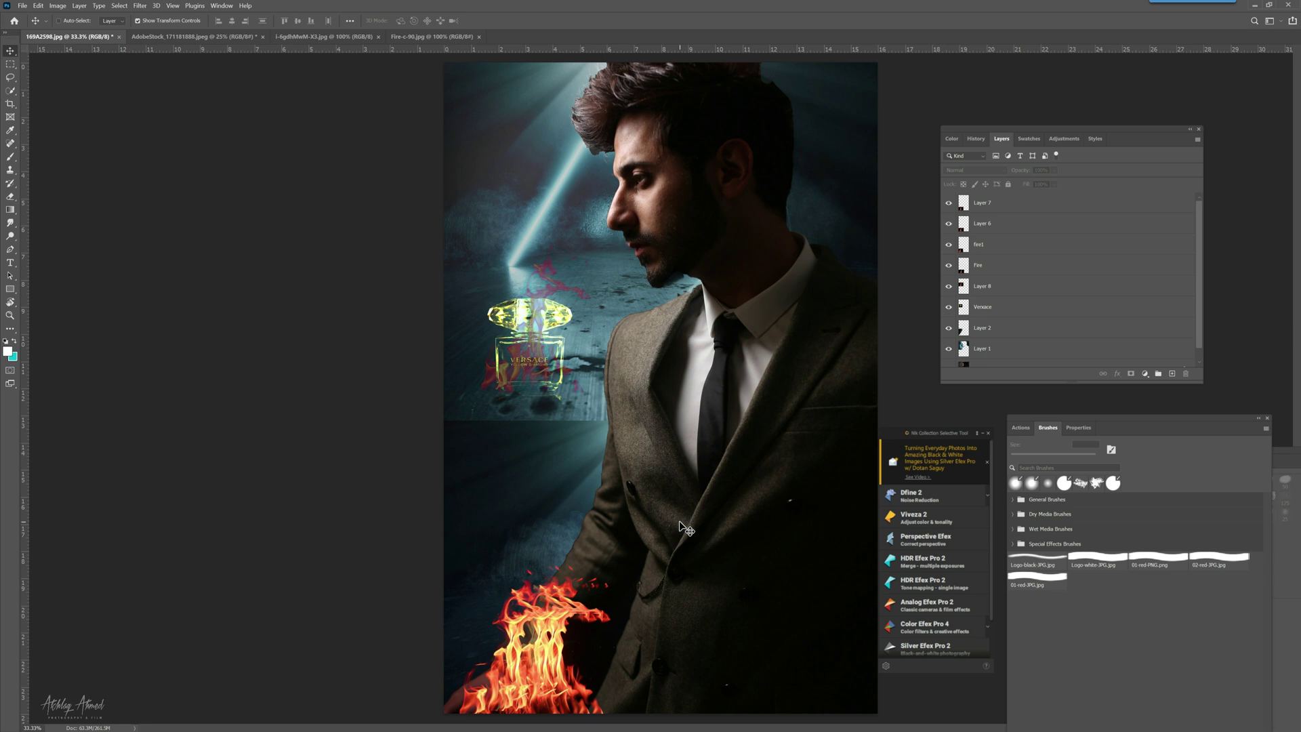
Step: Paste another copy of the flame, reduce its opacity to 37% and place it over the fire at the man's hand
key(ctrl+v)
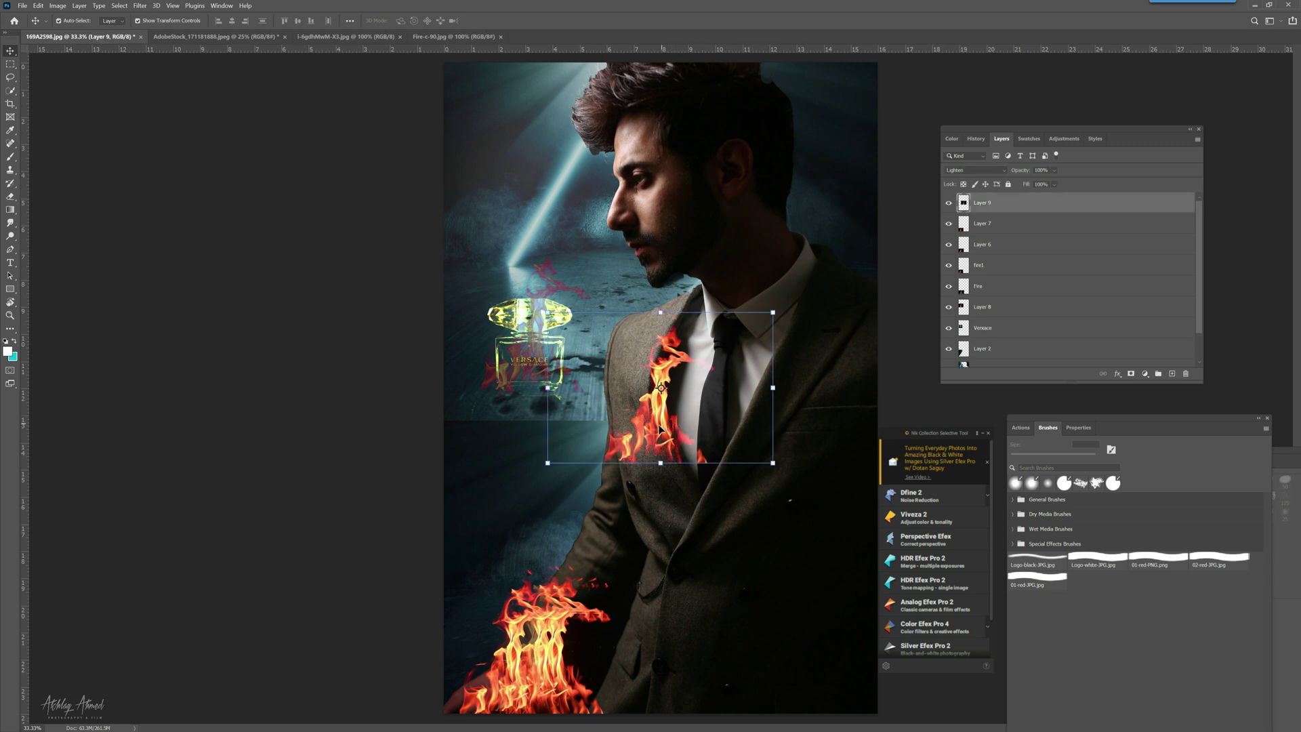
drag(654, 434, 656, 481)
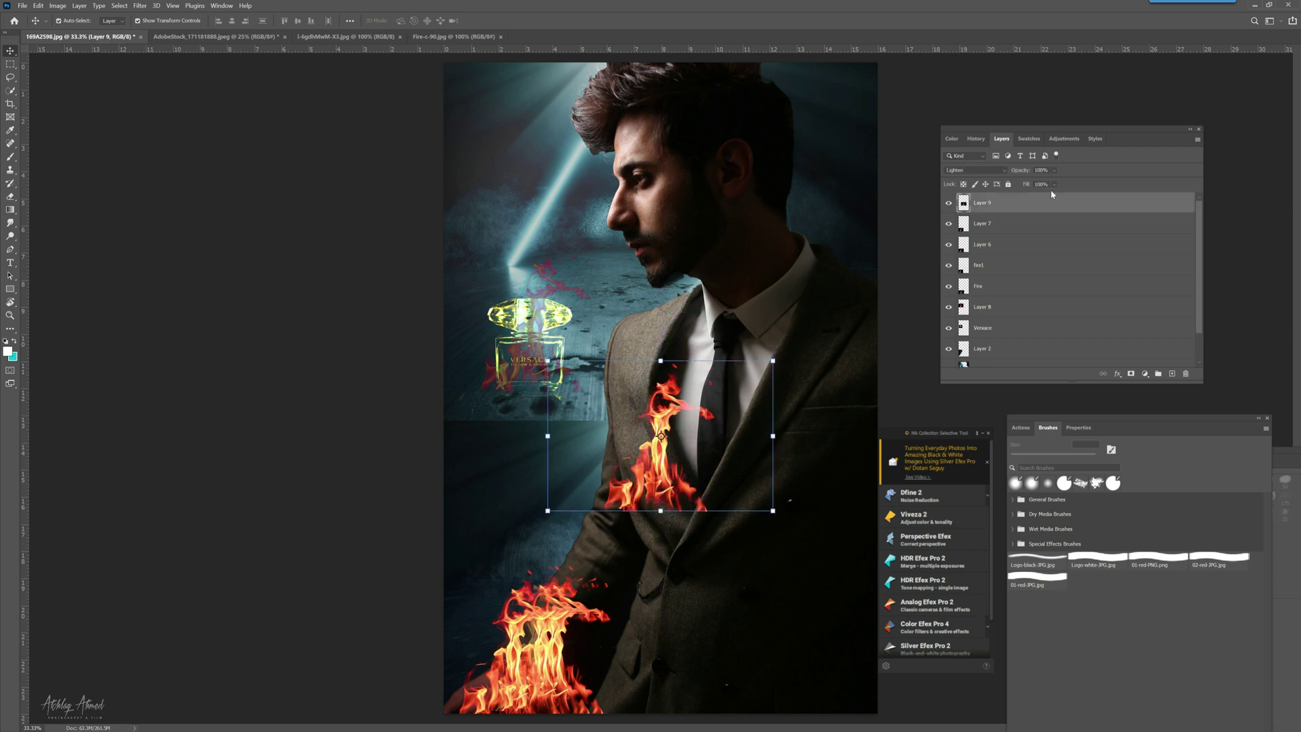
click(1055, 170)
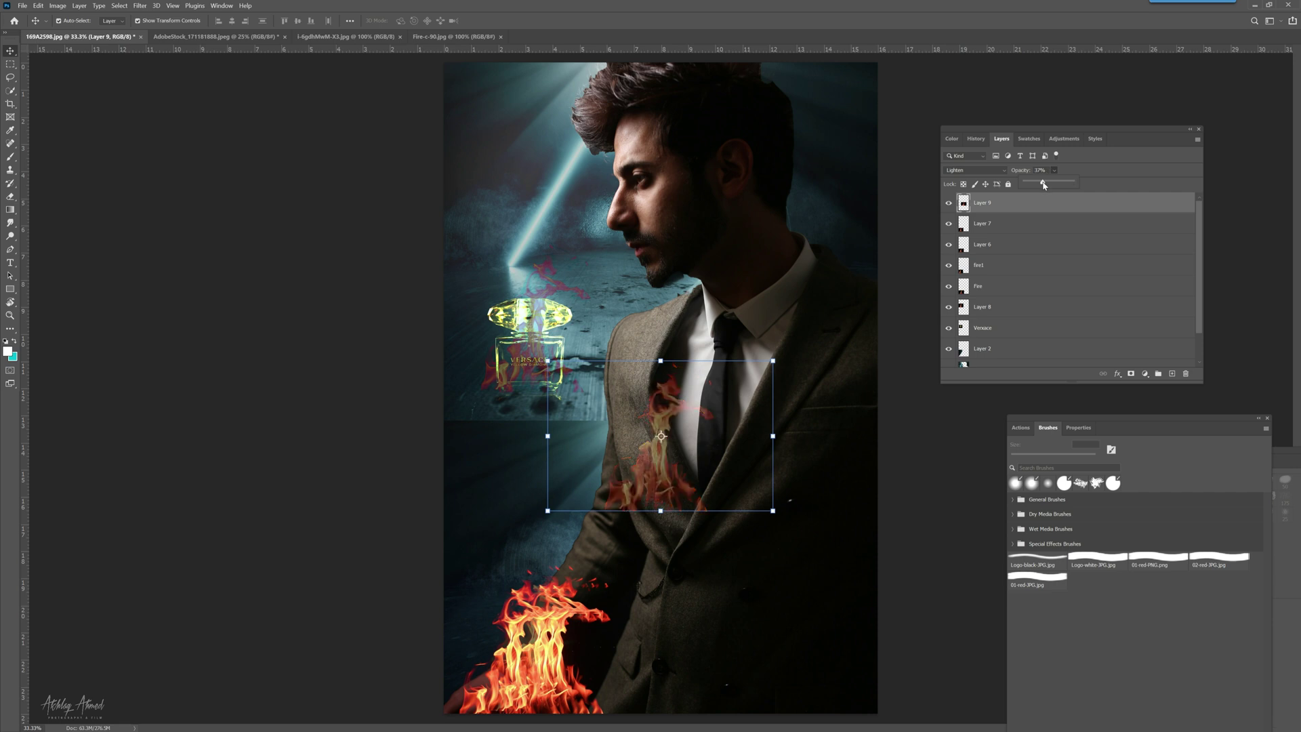
click(662, 494)
drag(656, 487, 542, 691)
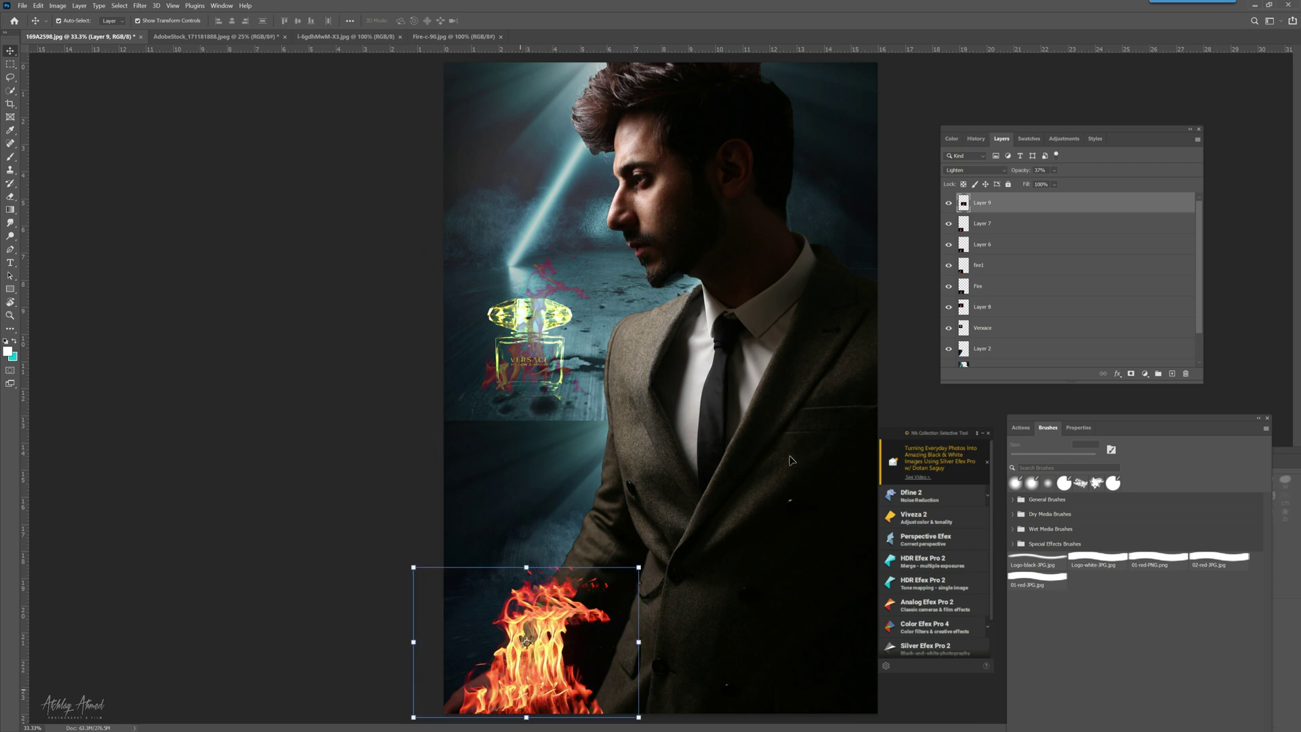
Step: Paste one more full-opacity flame and position it within the fire at the man's hand
key(ctrl+v)
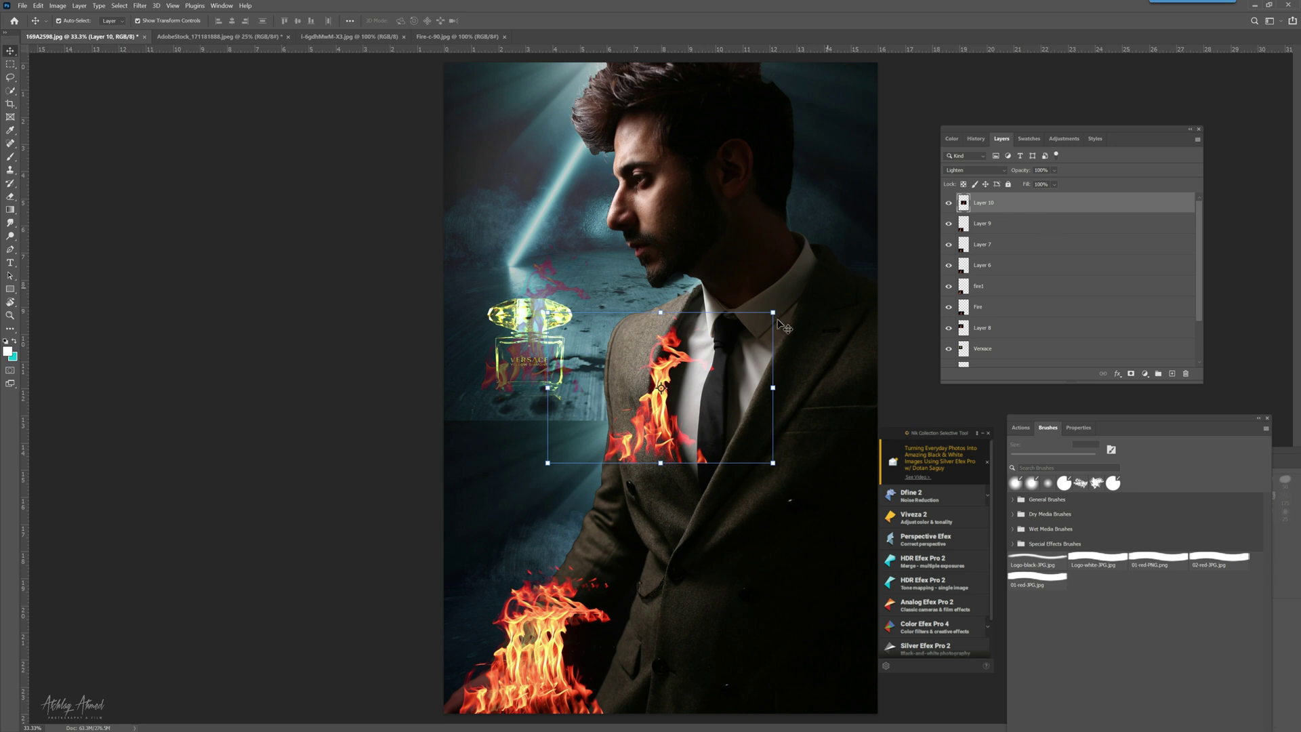
drag(664, 400, 531, 691)
click(391, 416)
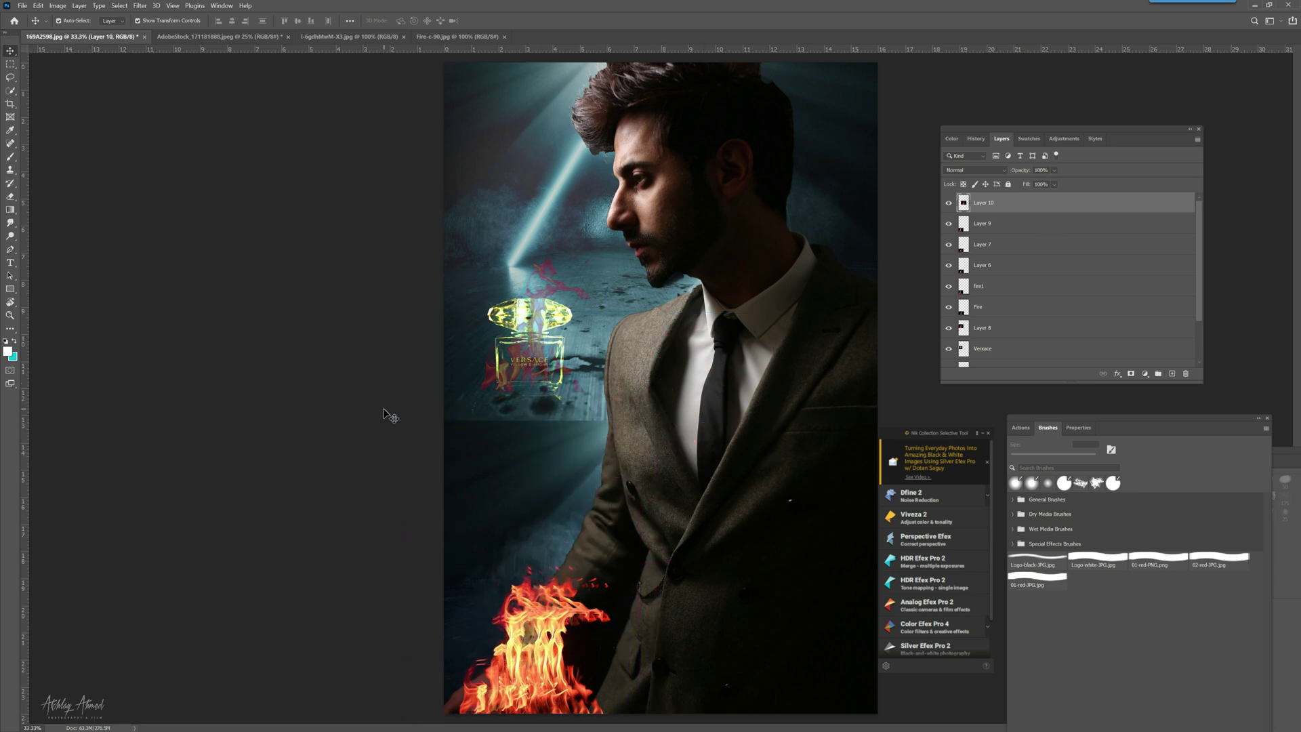
Step: Move the Layer 8 flames down below the perfume bottle and set their blend mode to Normal
click(531, 376)
drag(530, 376, 531, 512)
click(974, 170)
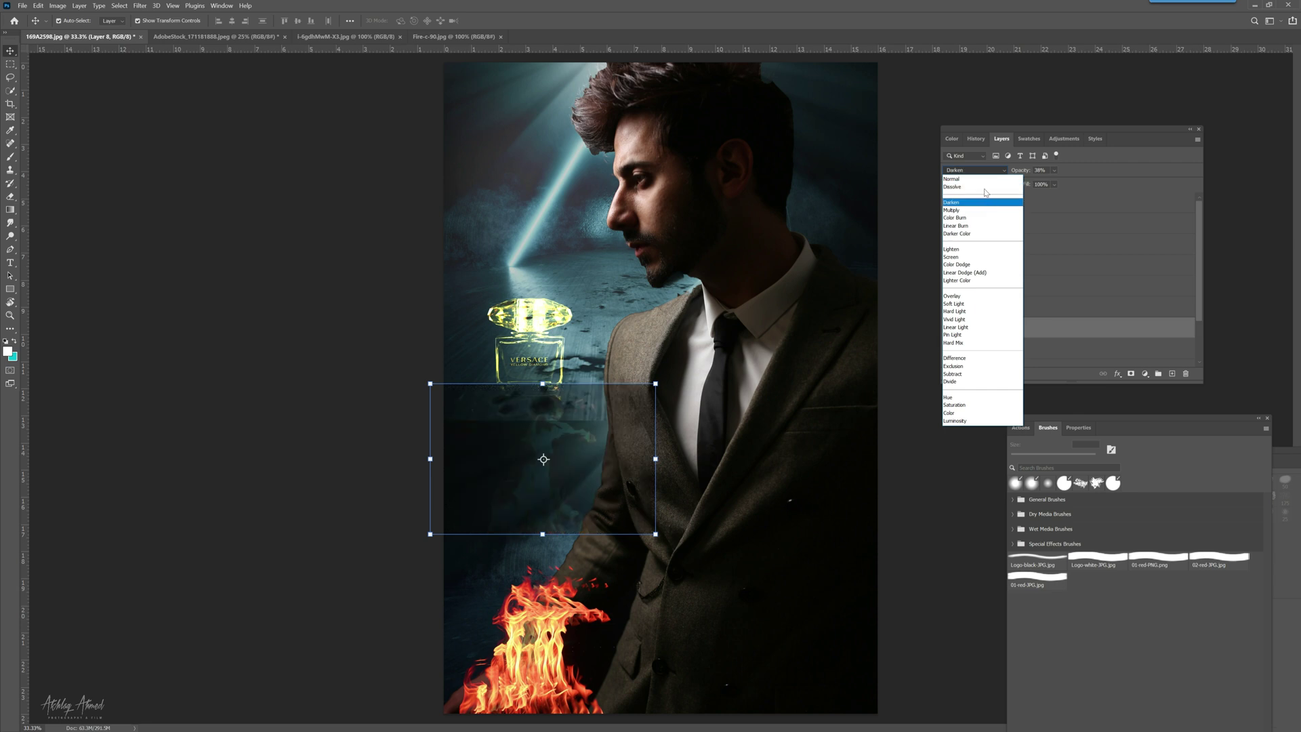
click(982, 179)
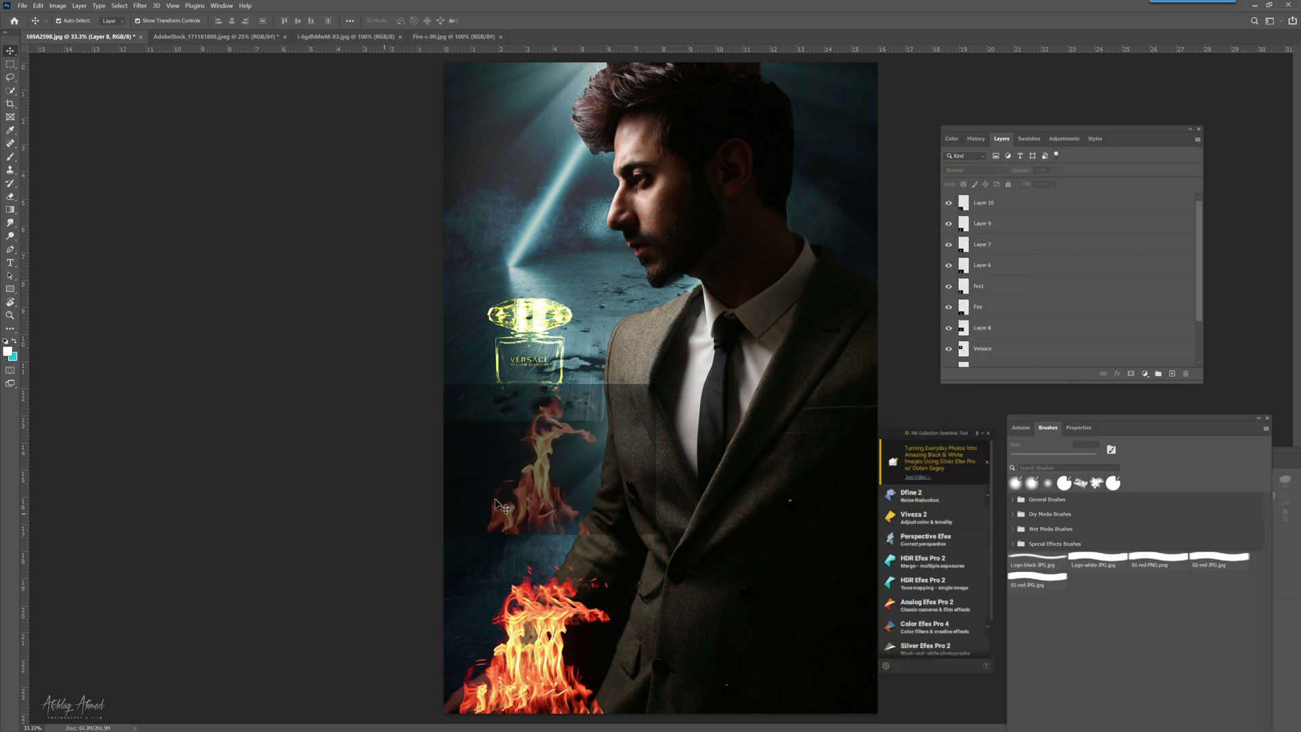
mouse_move(533, 493)
mouse_down()
mouse_move(523, 368)
mouse_move(545, 374)
mouse_move(535, 367)
mouse_move(537, 502)
mouse_up()
Step: Set the Versace bottle layer's blend mode to Linear Dodge (Add)
click(535, 320)
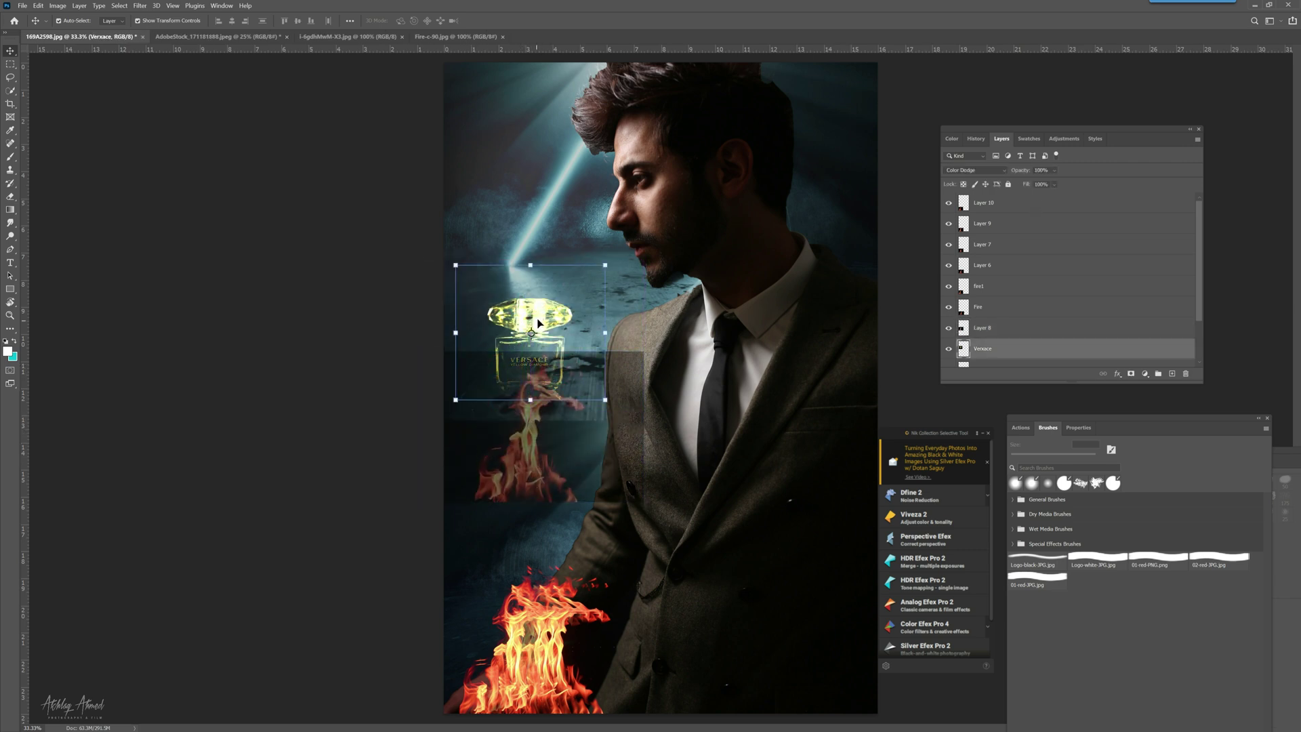
click(1000, 172)
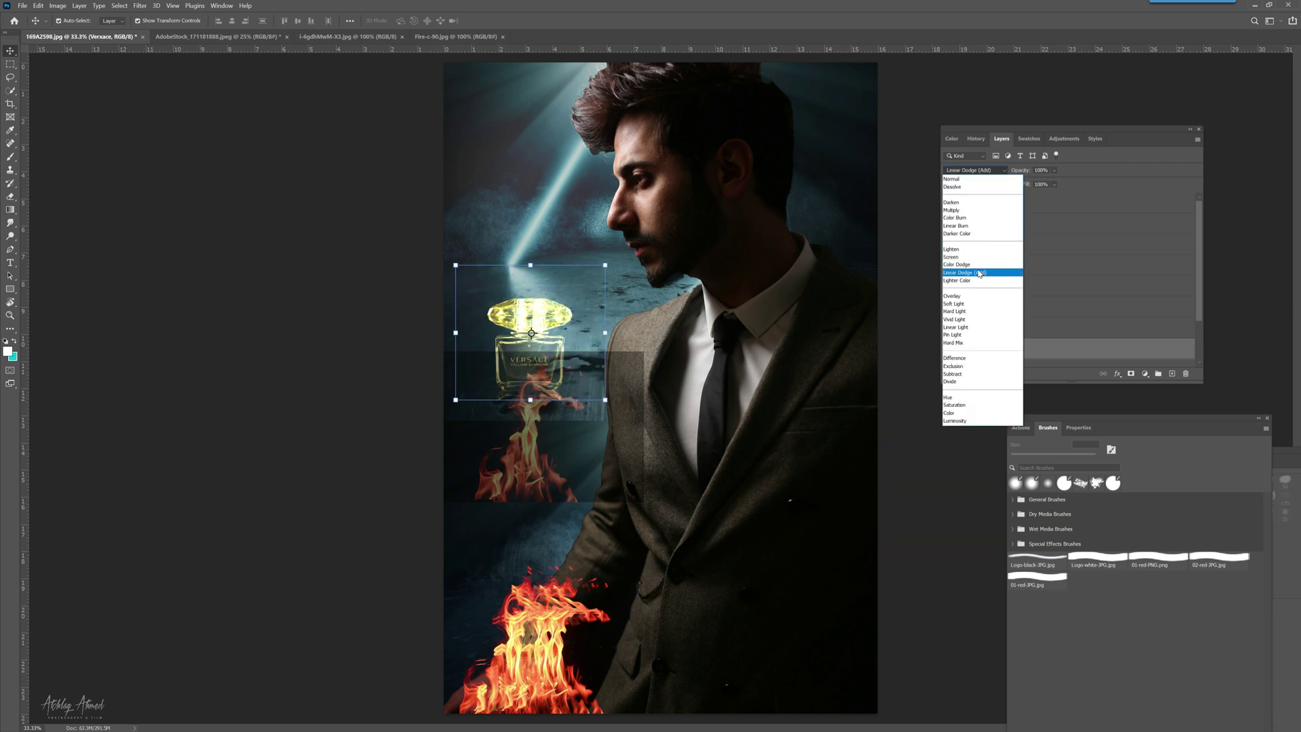
click(979, 273)
Step: Move the Layer 8 flames up over the perfume bottle and set their blend mode to Lighten
click(518, 464)
drag(533, 446, 533, 358)
click(319, 395)
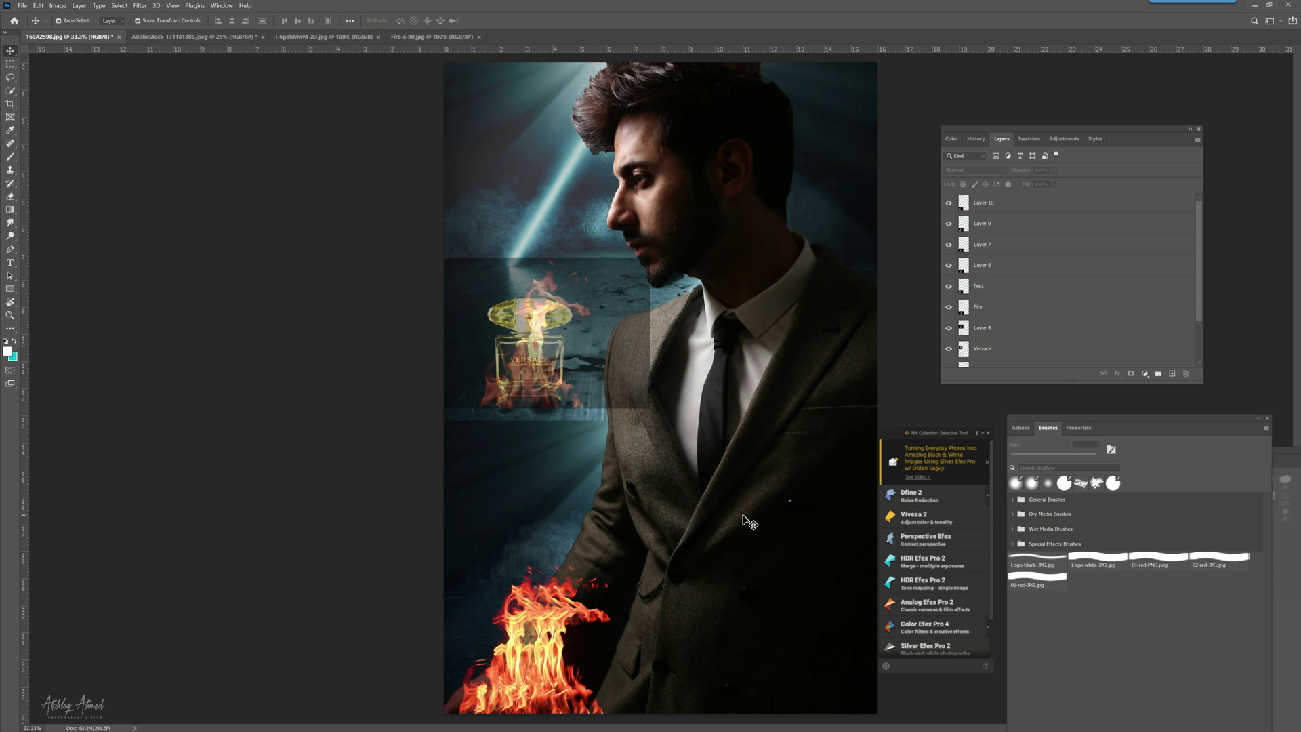
click(630, 332)
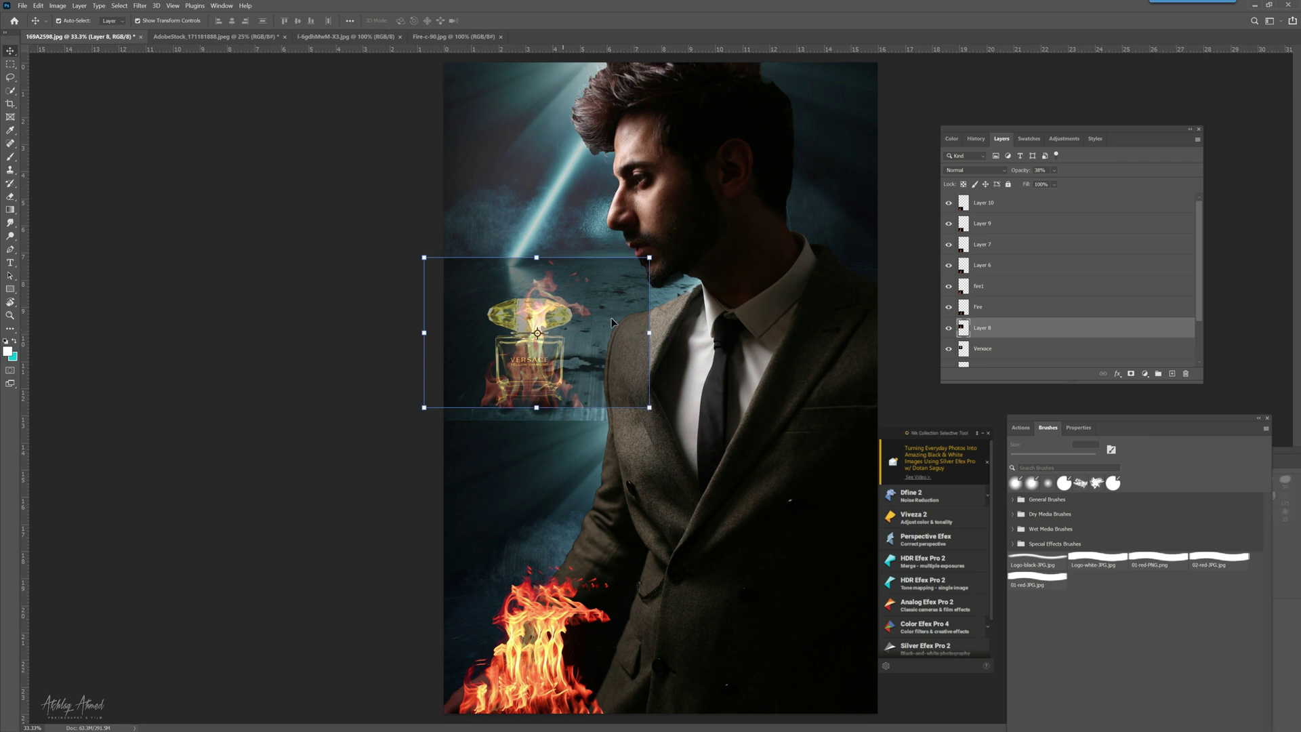
click(360, 328)
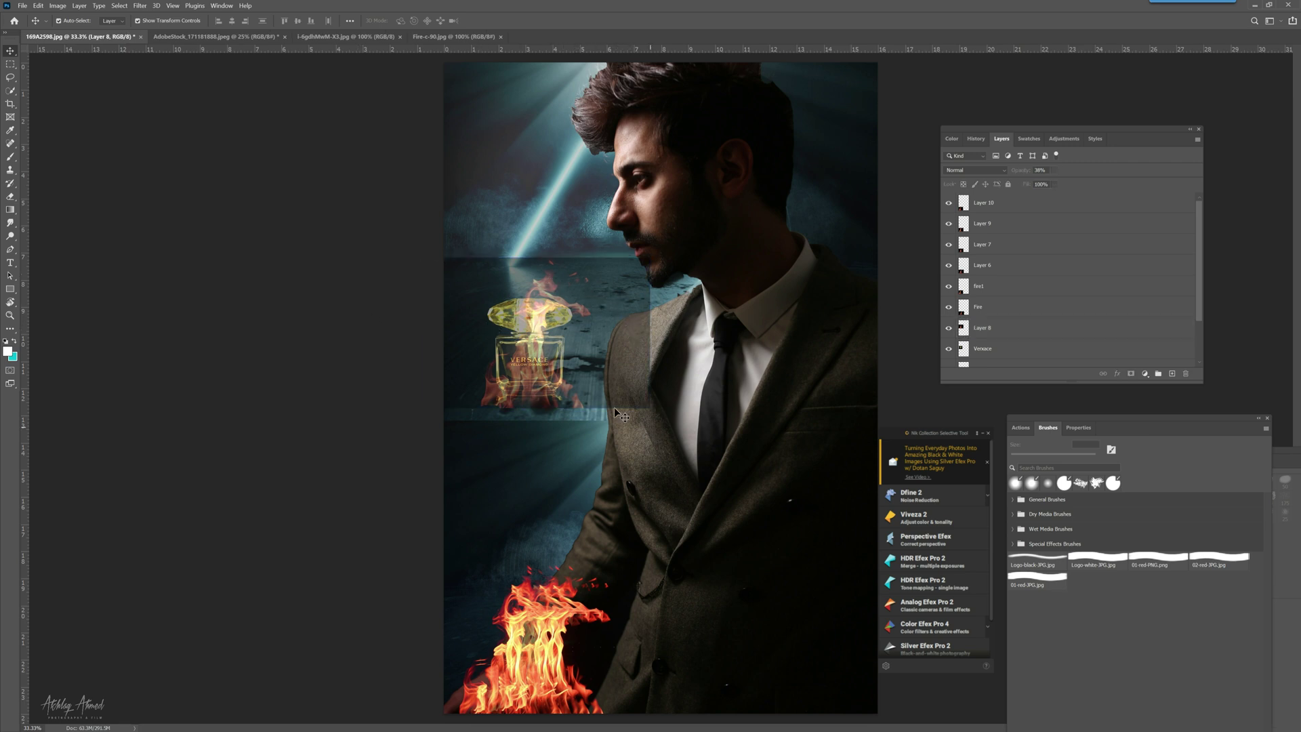
click(593, 332)
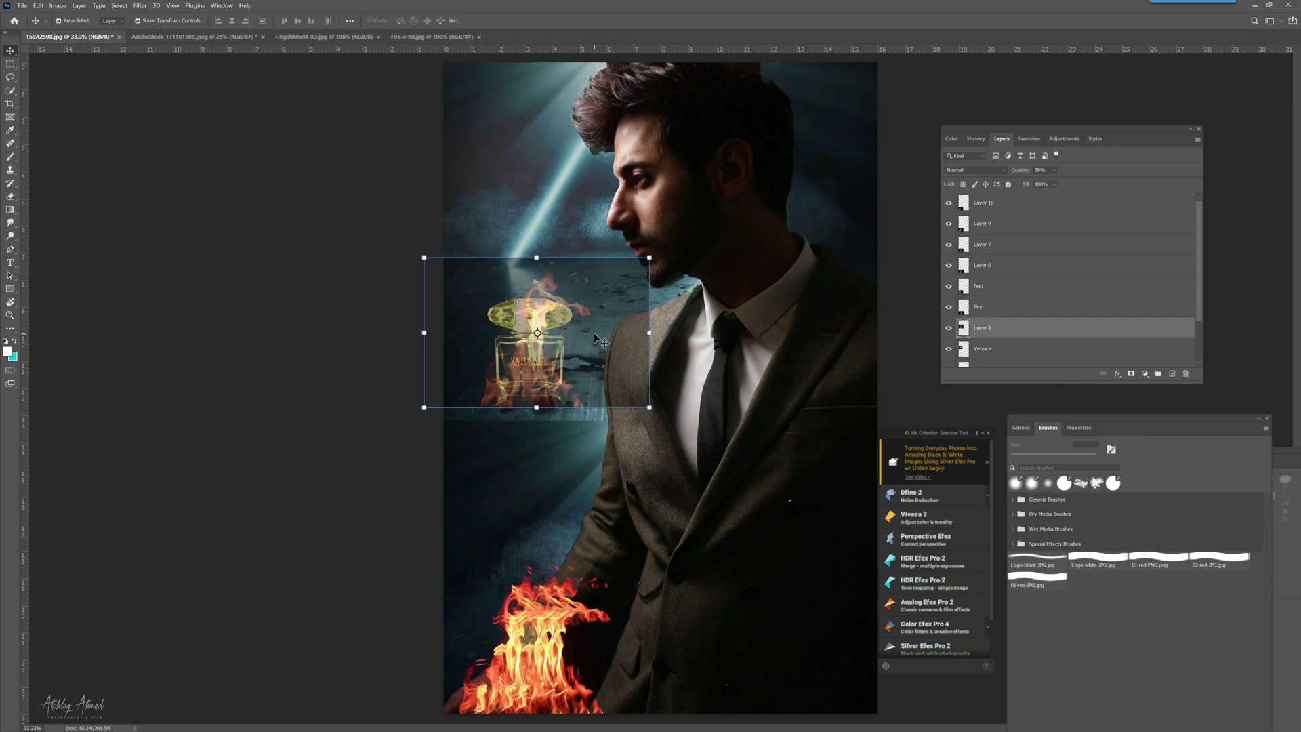
click(997, 173)
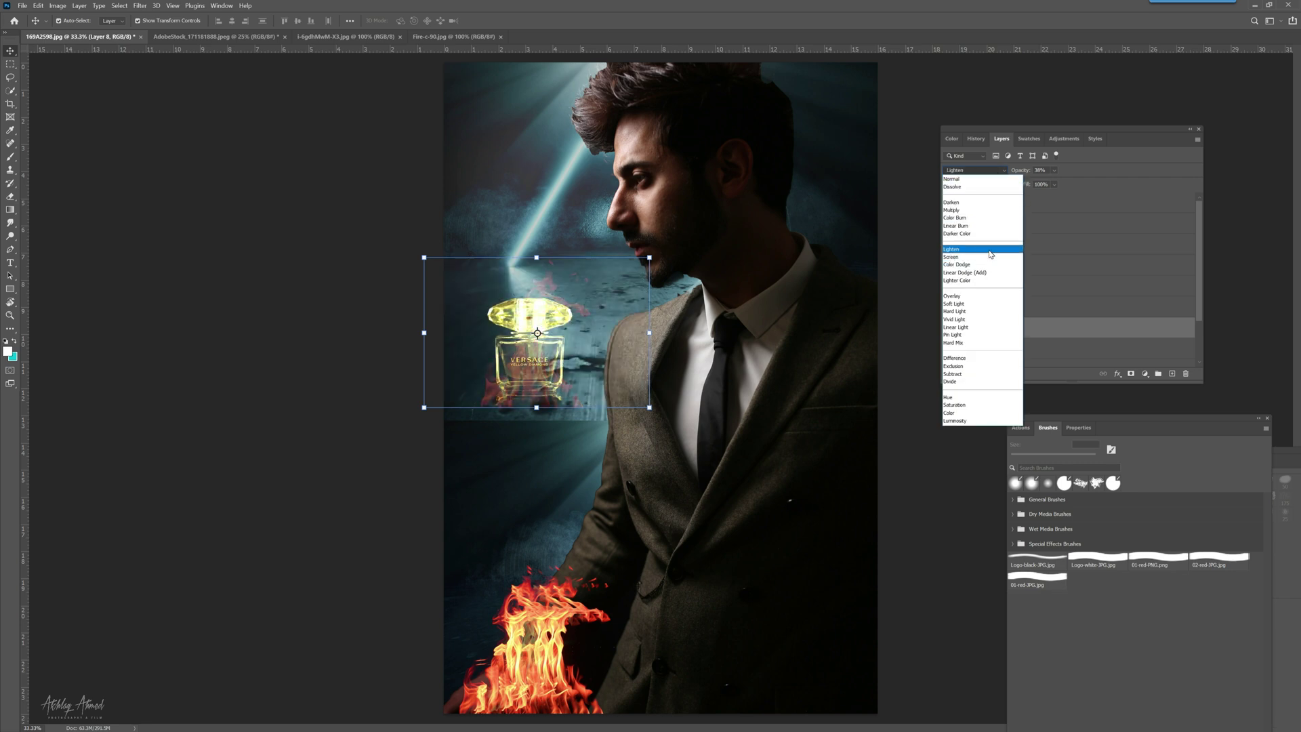
click(991, 254)
click(400, 383)
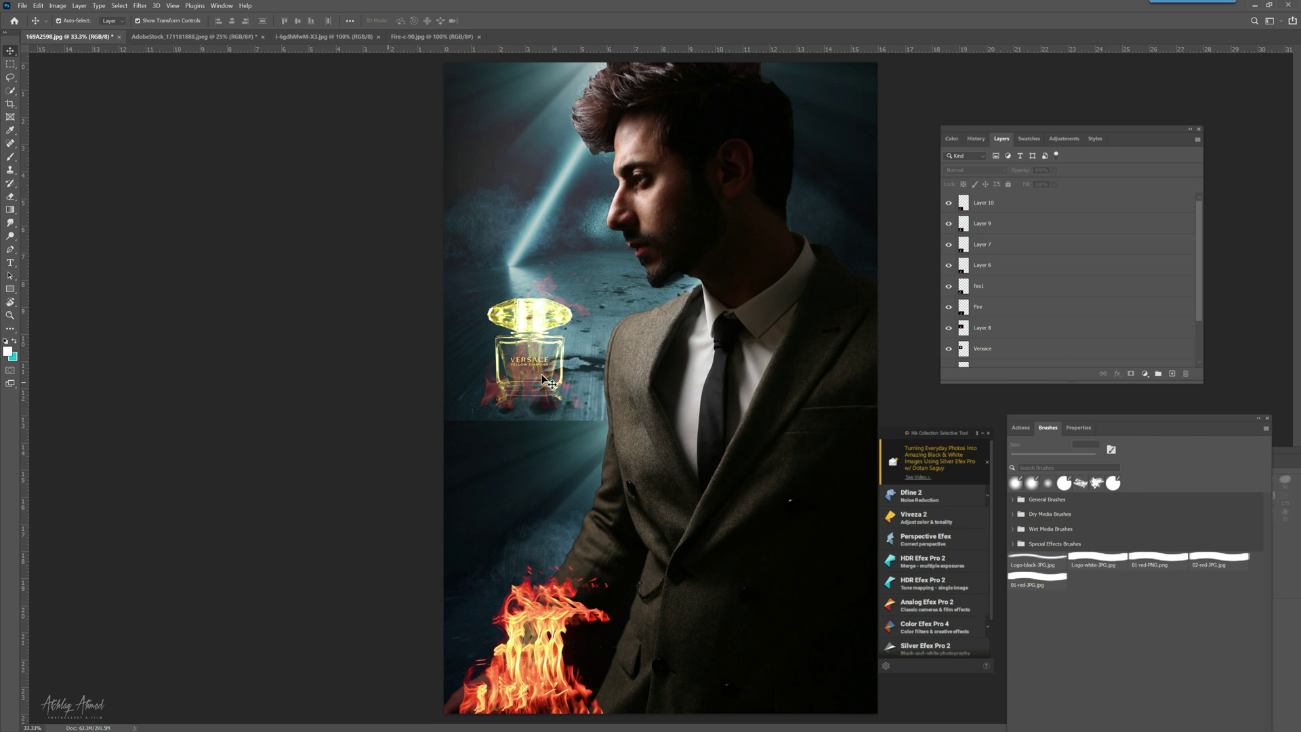
click(548, 382)
key(ctrl+t)
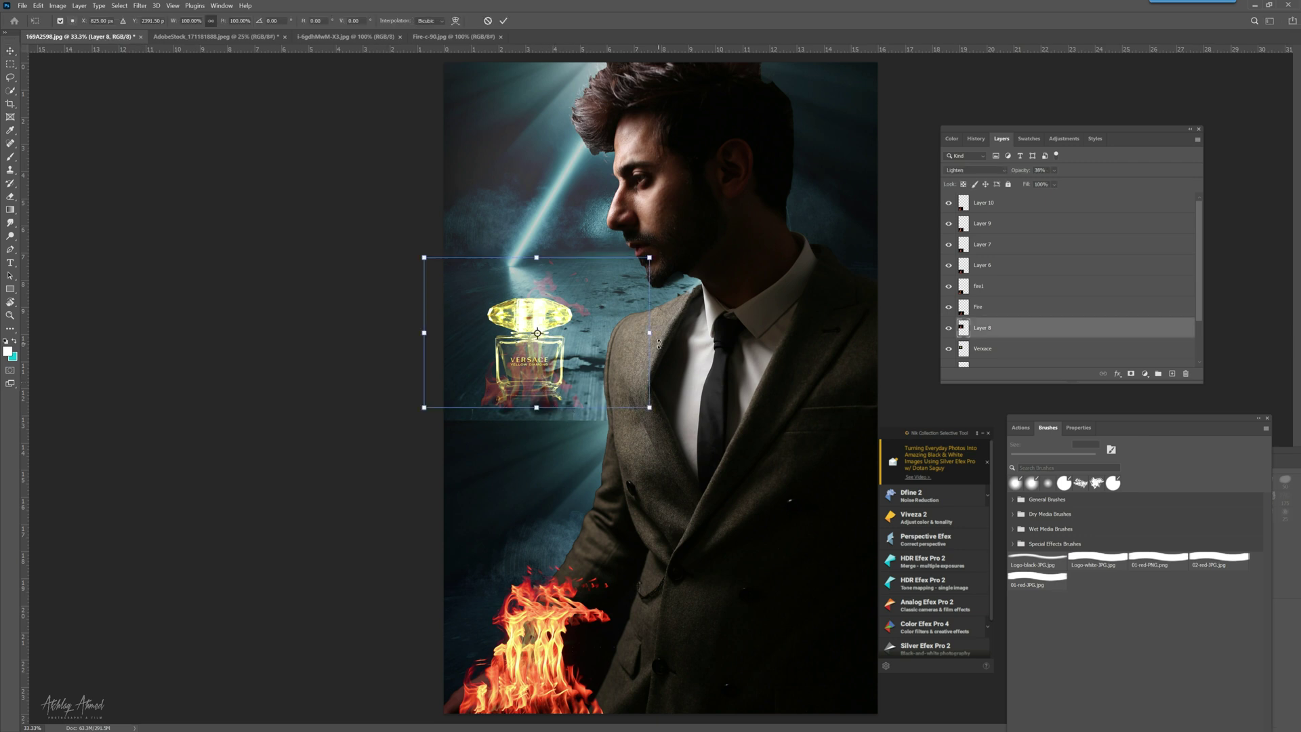
click(520, 374)
click(292, 385)
click(319, 386)
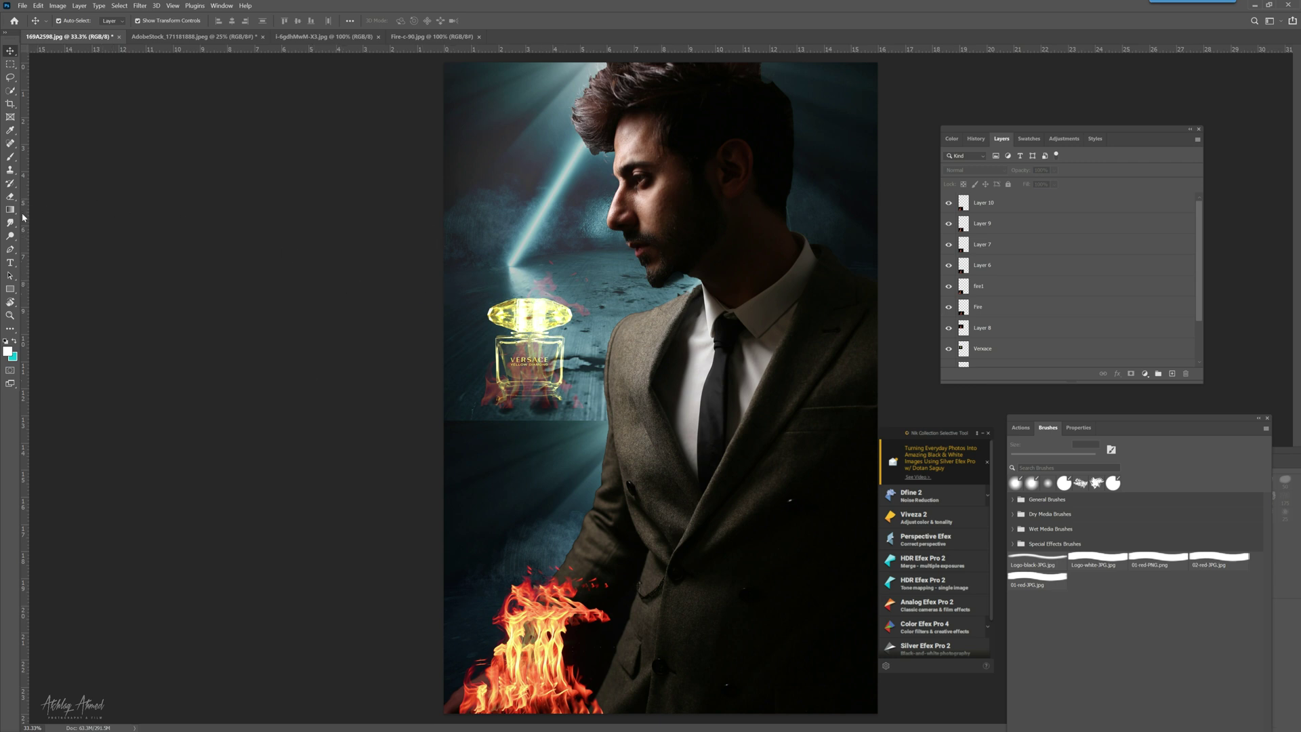
Step: Add the white text "VERXA" above the perfume bottle, in front of the man's face
click(10, 262)
click(566, 198)
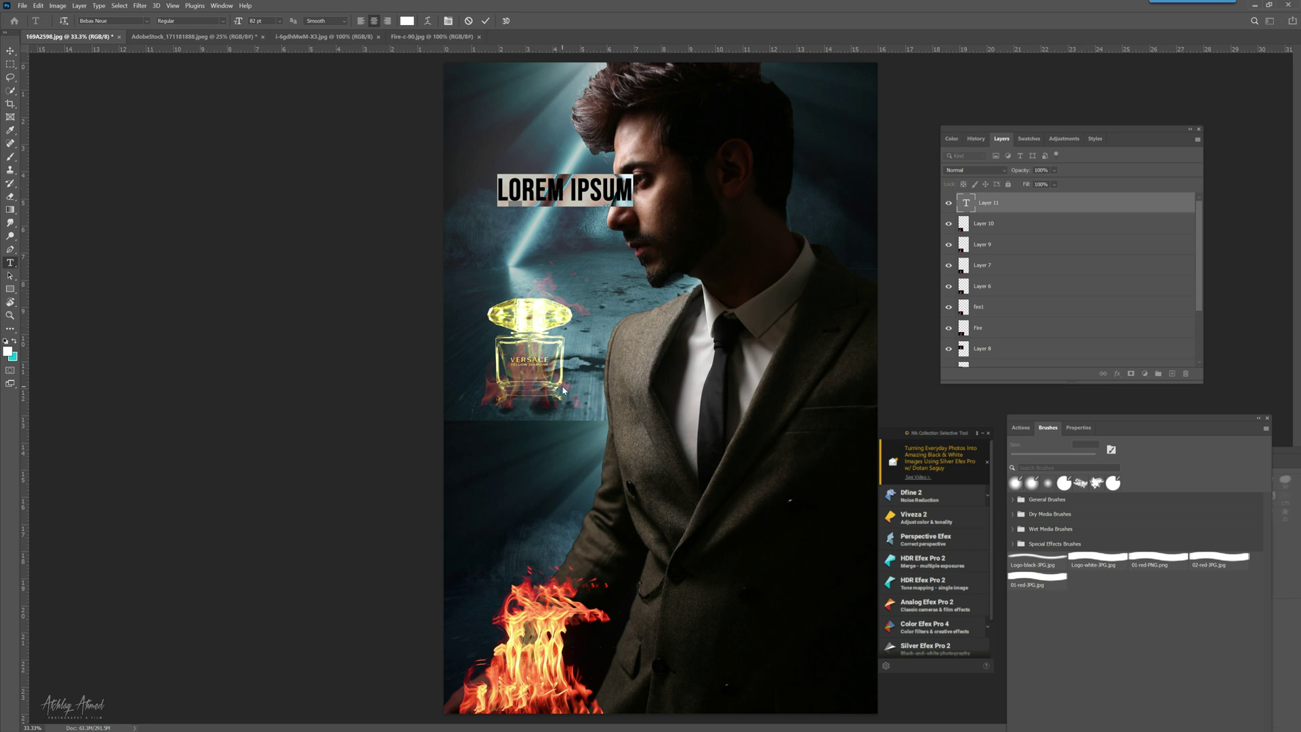
text(VERXA)
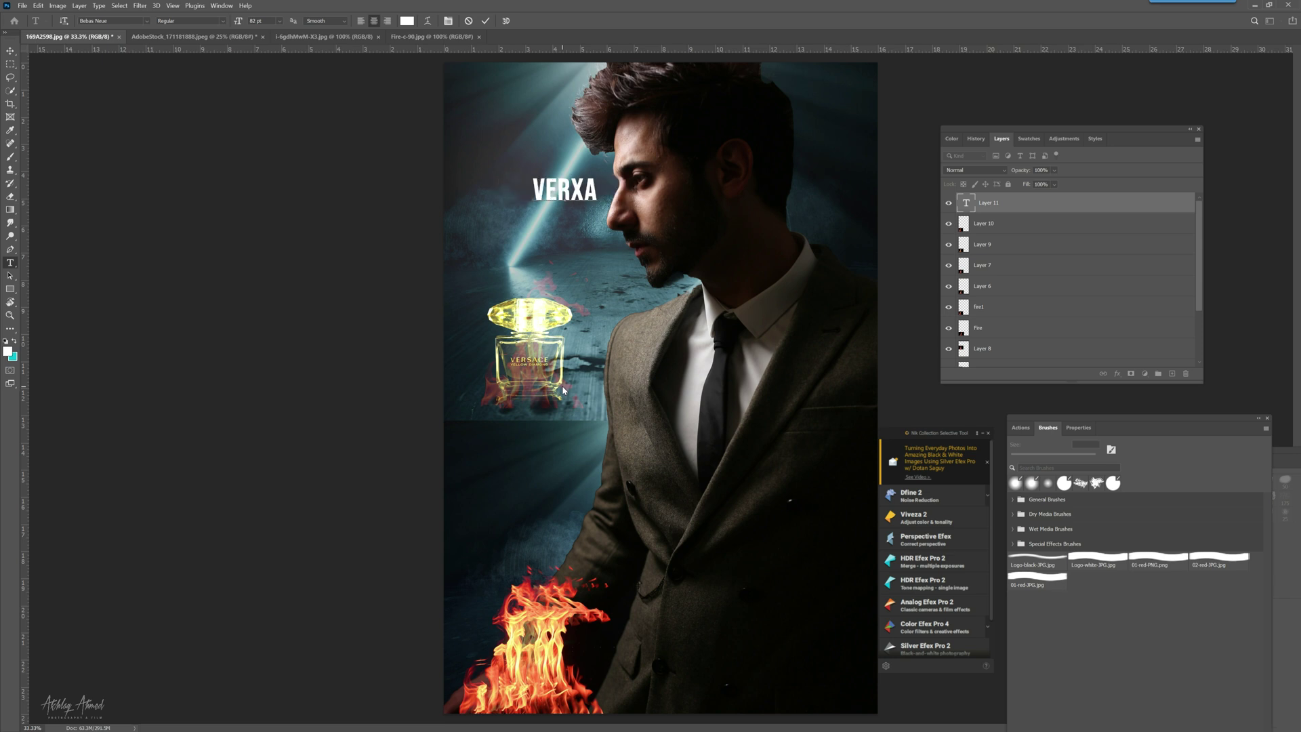
double_click(591, 185)
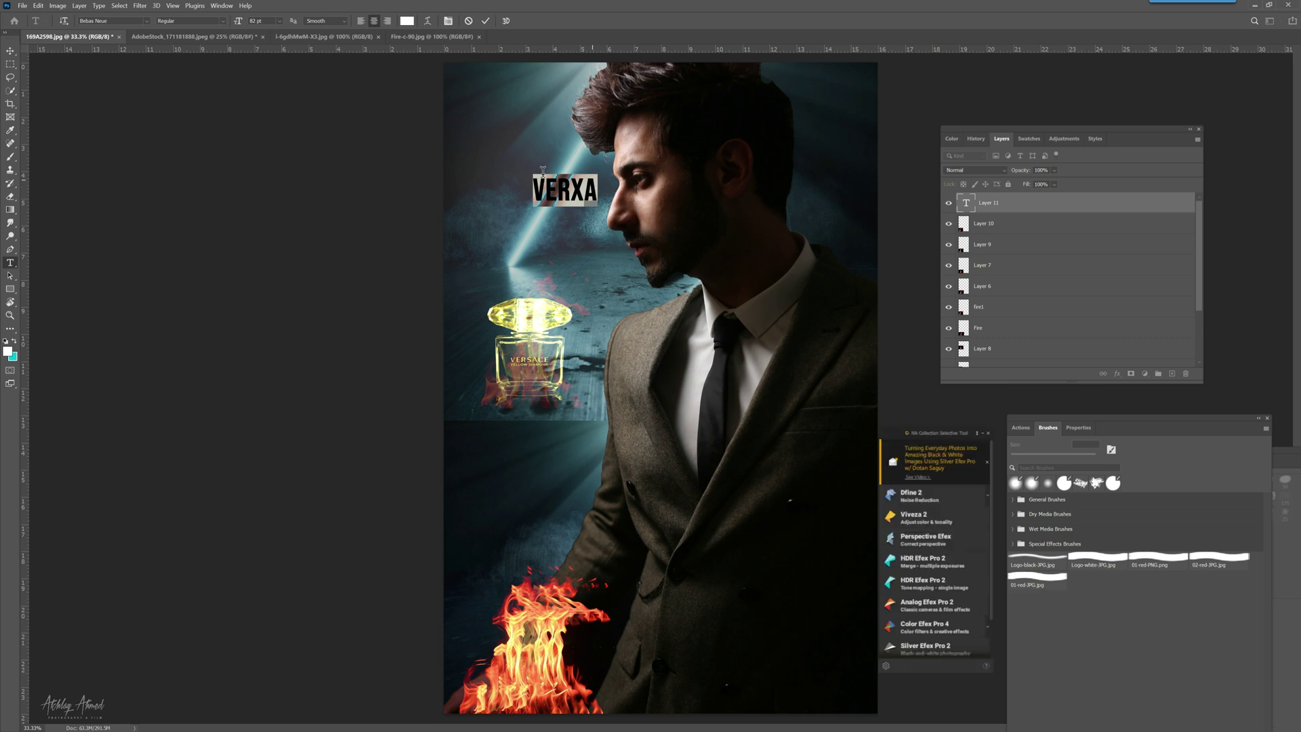
click(427, 163)
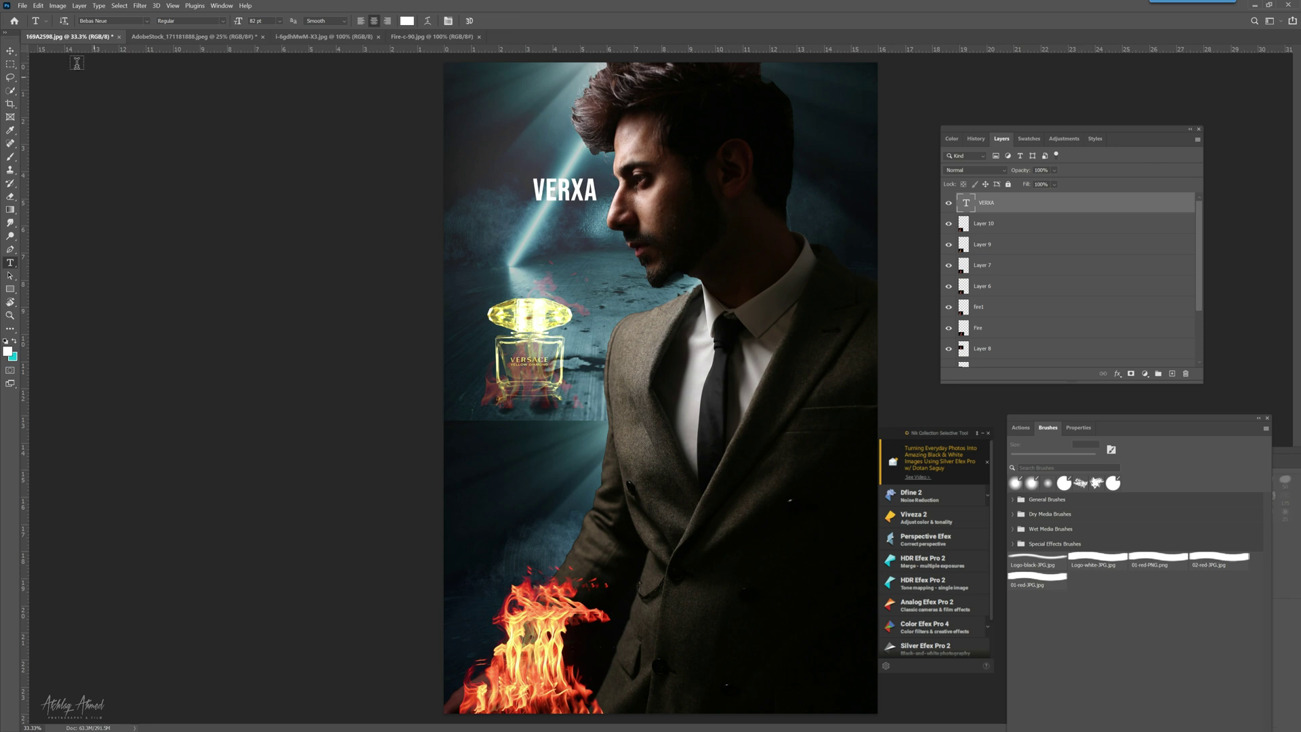
Step: Delete the VERXA text layer
click(10, 52)
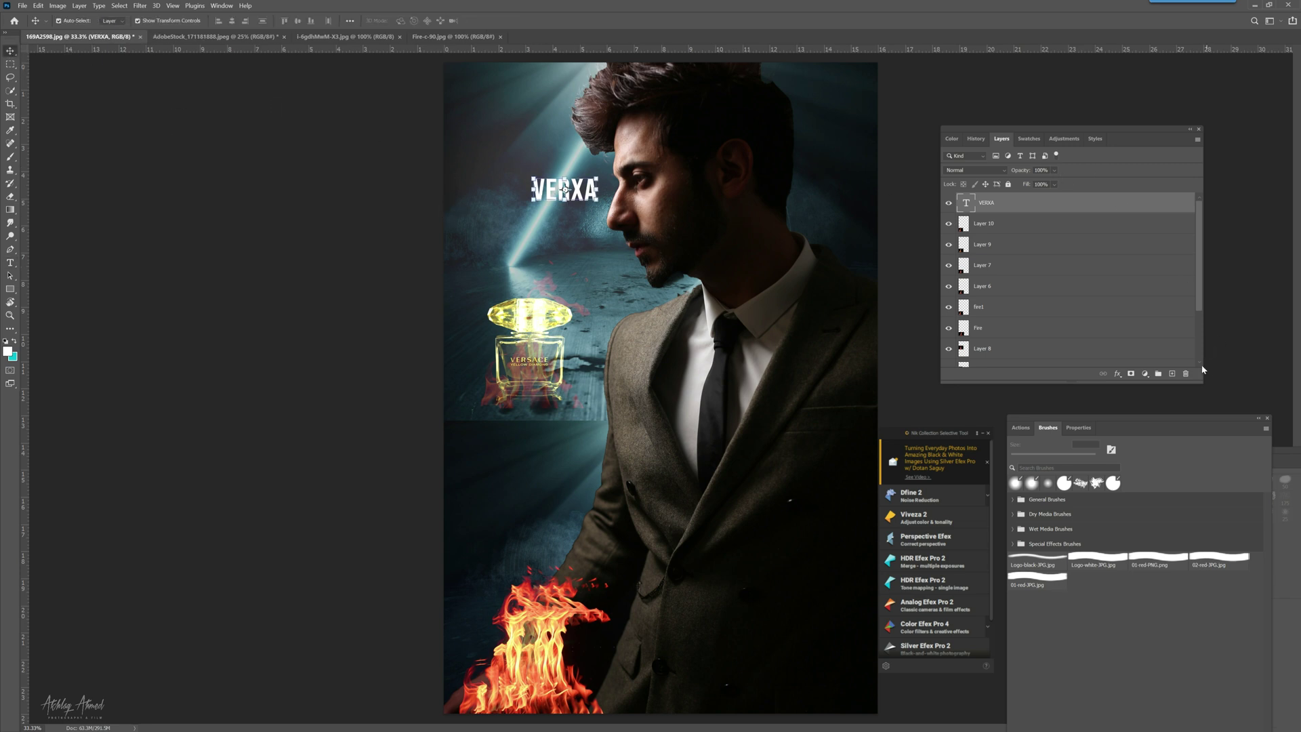
click(1187, 374)
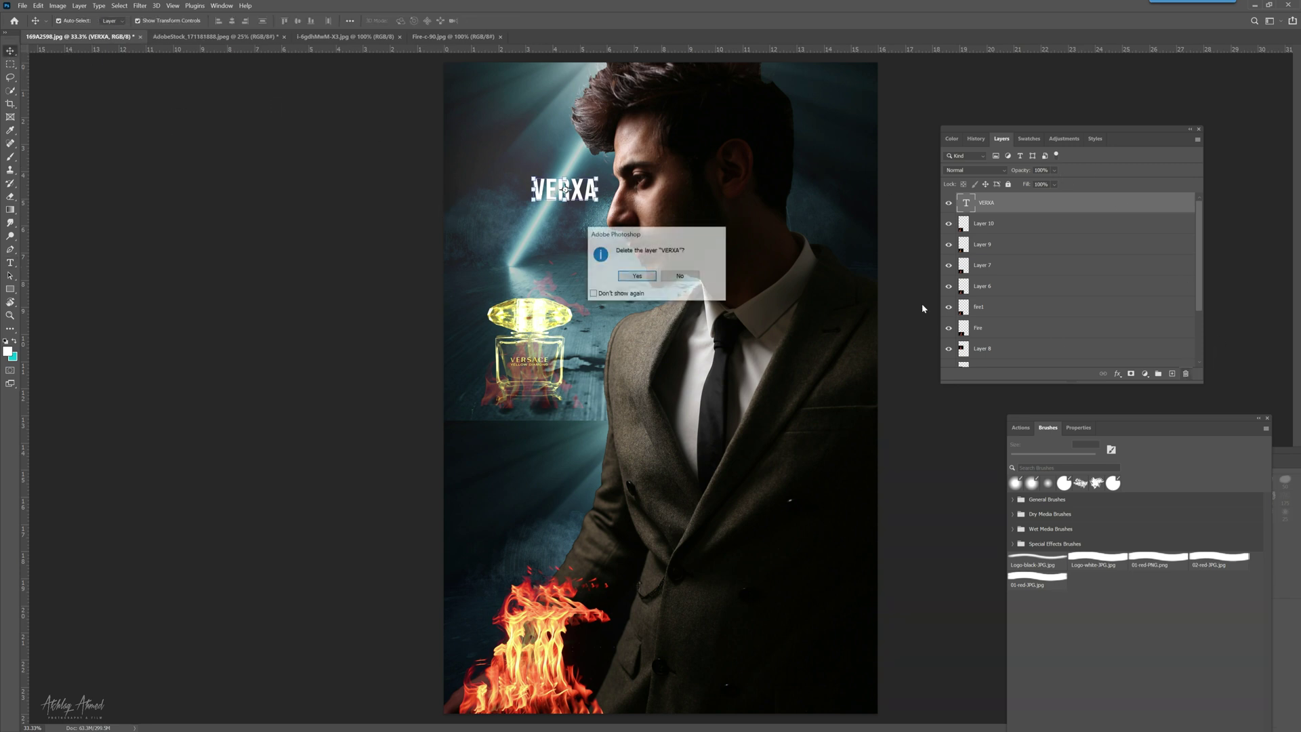
click(633, 278)
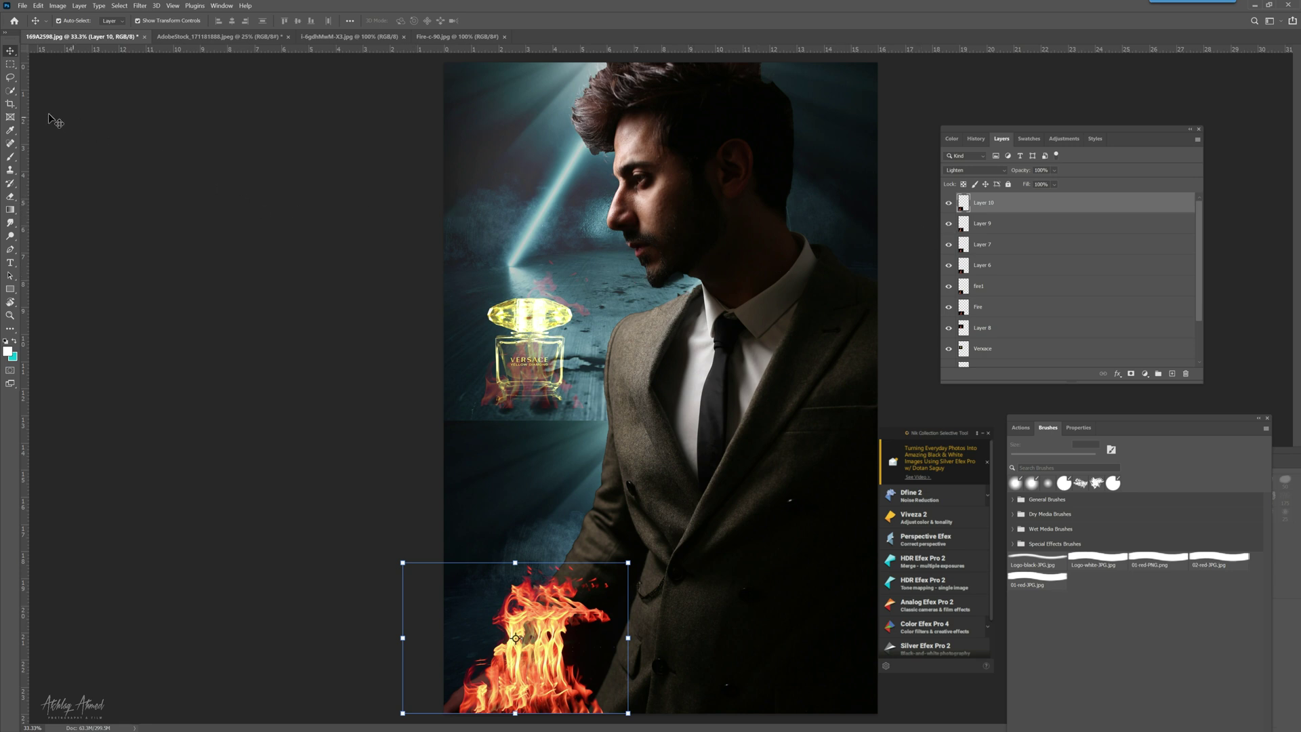
Step: Add the white text "VERSACE" above the perfume bottle and place it beside the man's face
click(10, 262)
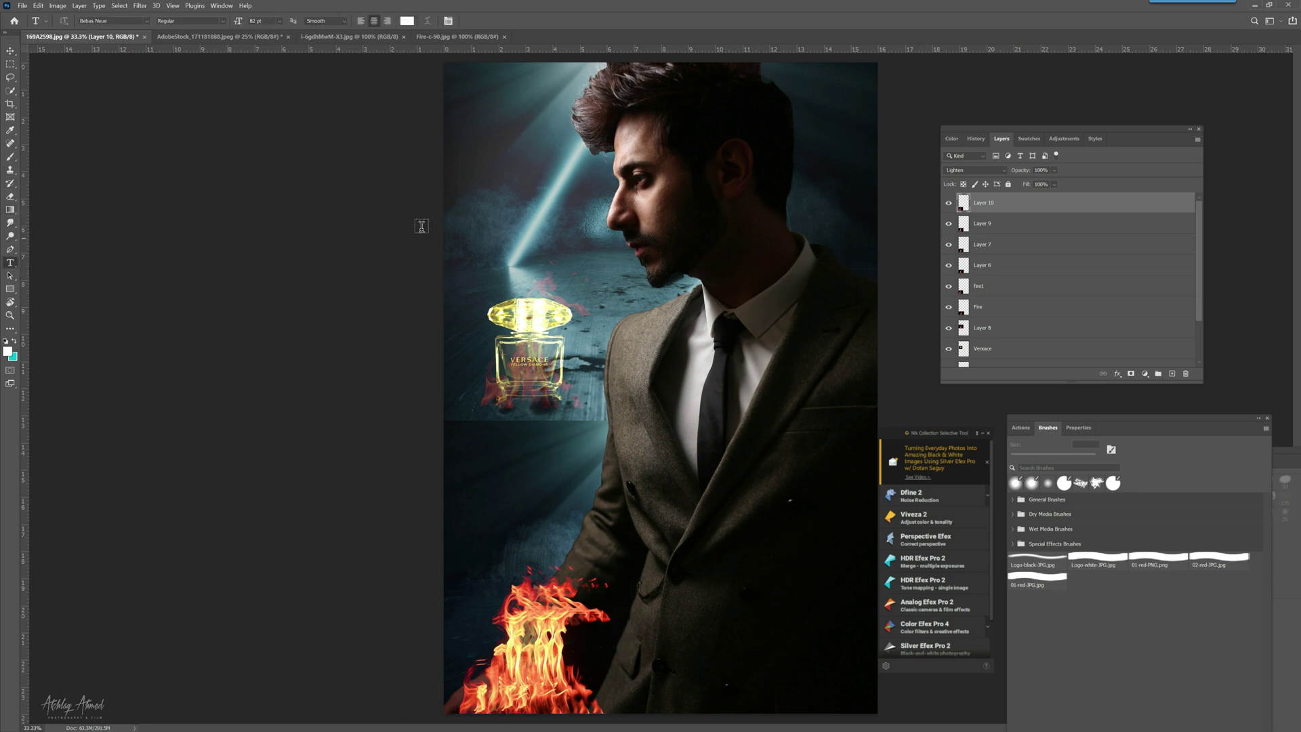
click(578, 204)
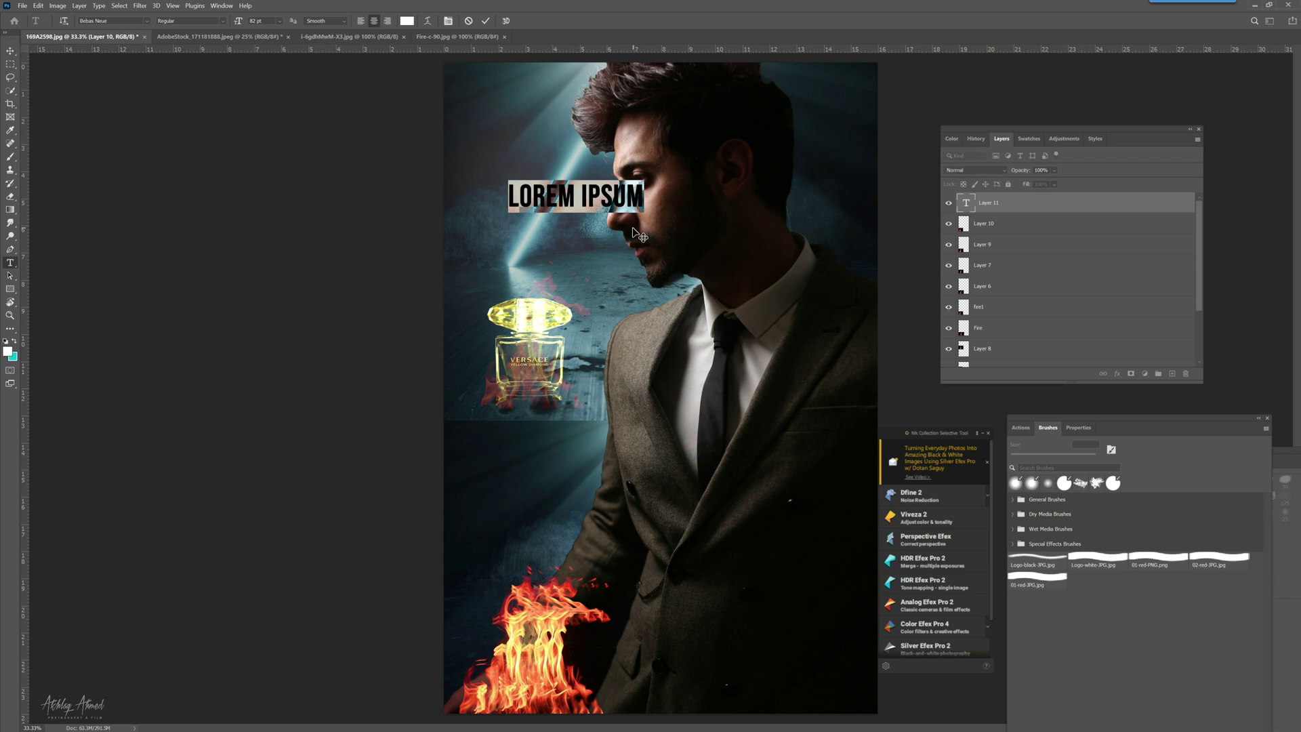
text(VERSA)
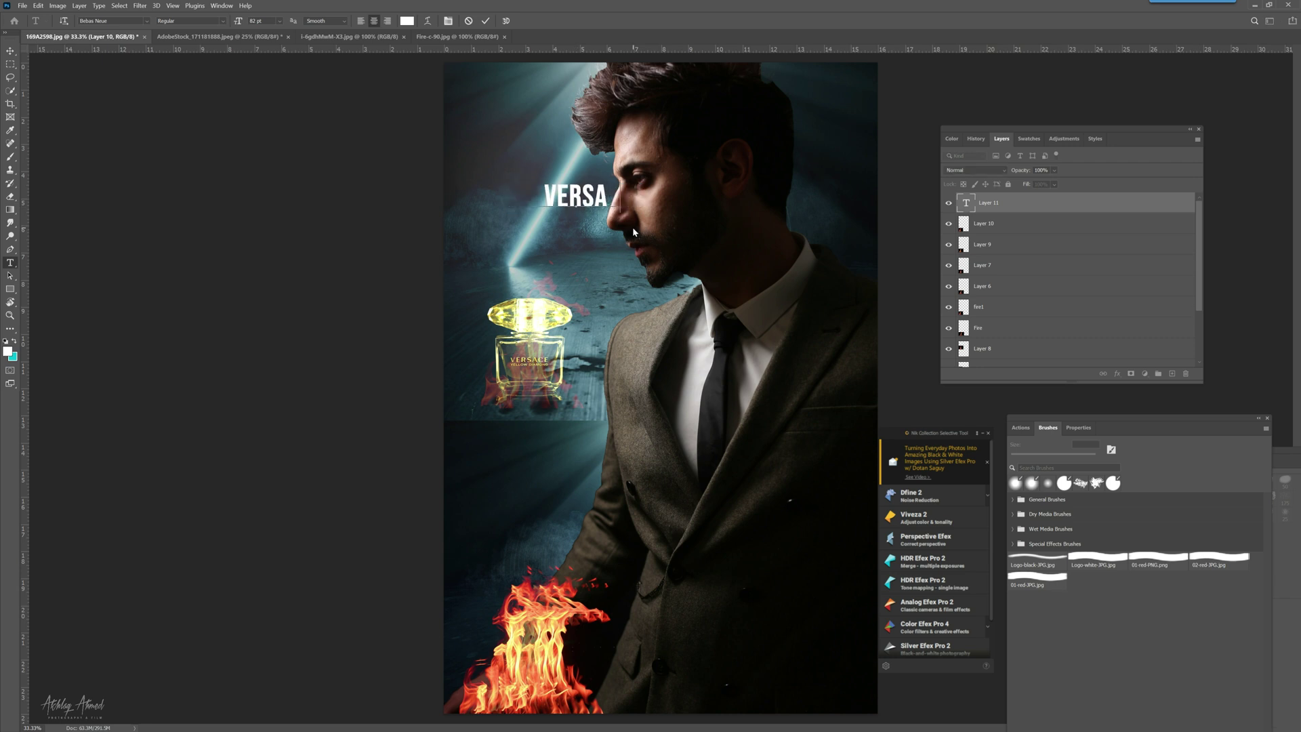
text(CE)
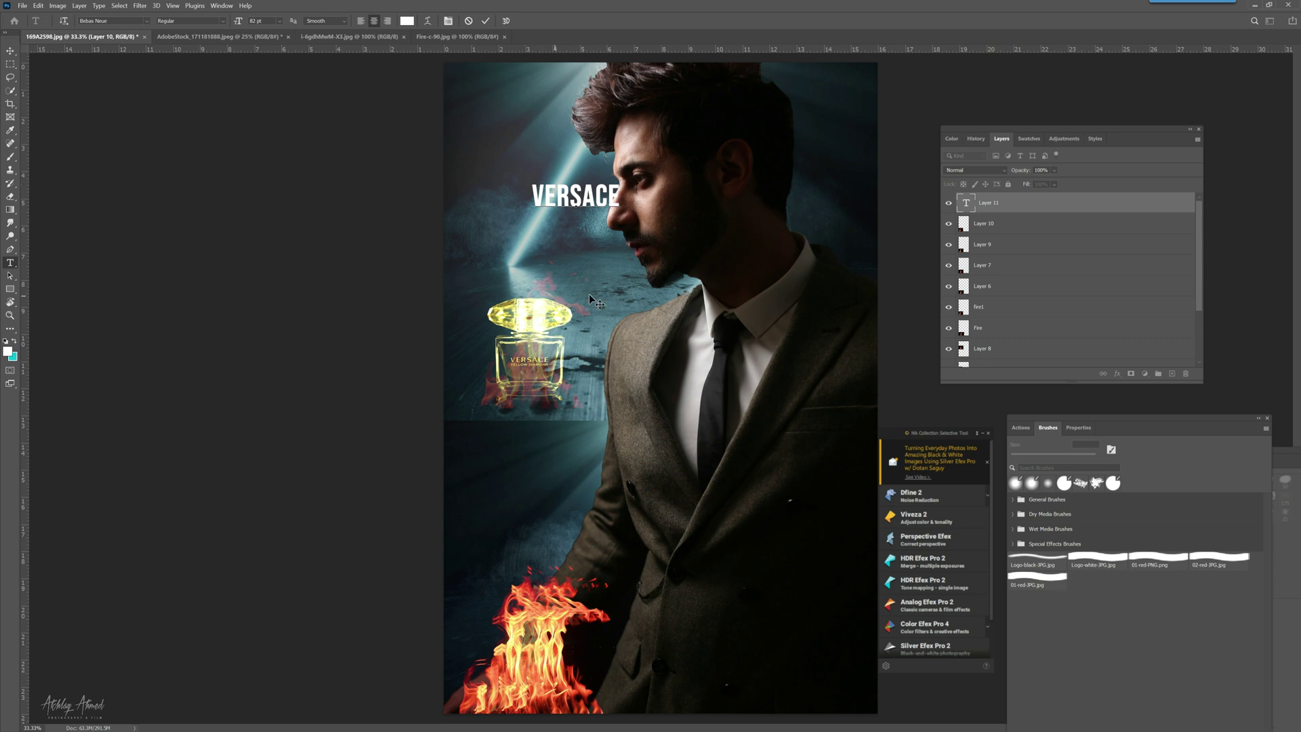
click(13, 53)
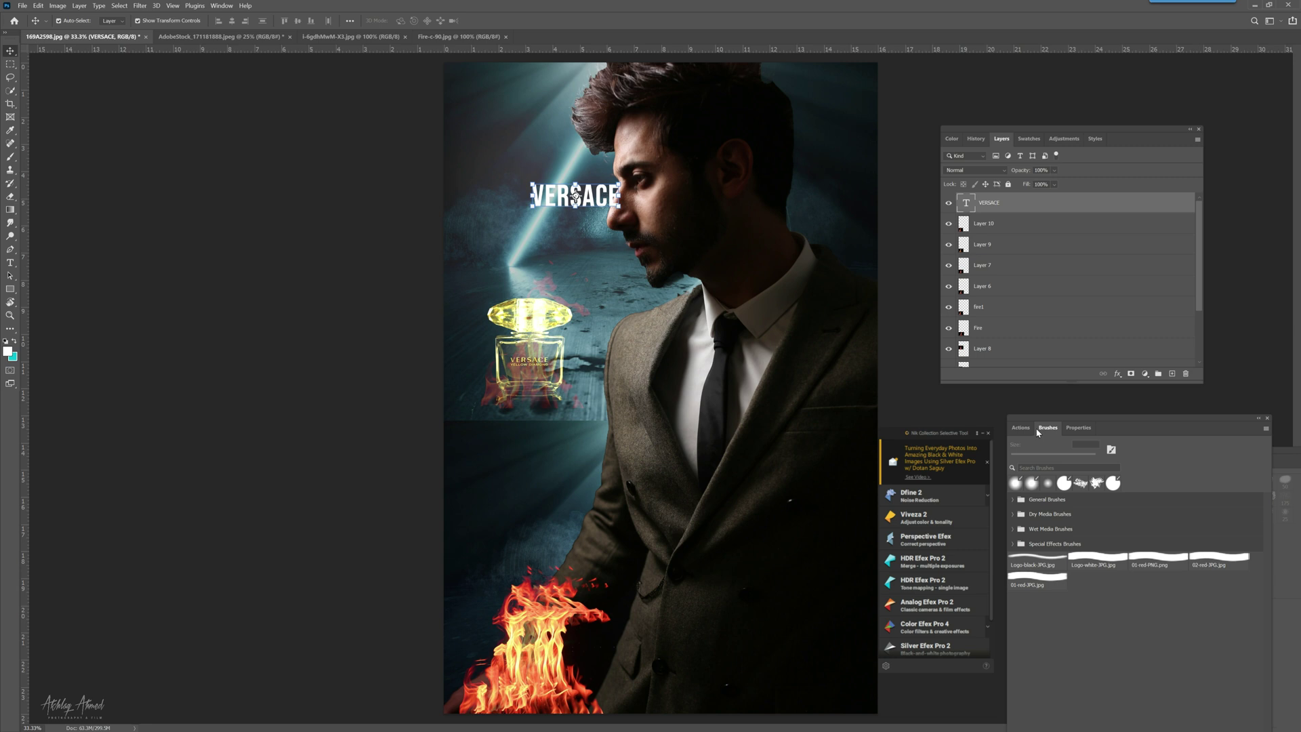
drag(549, 196, 534, 216)
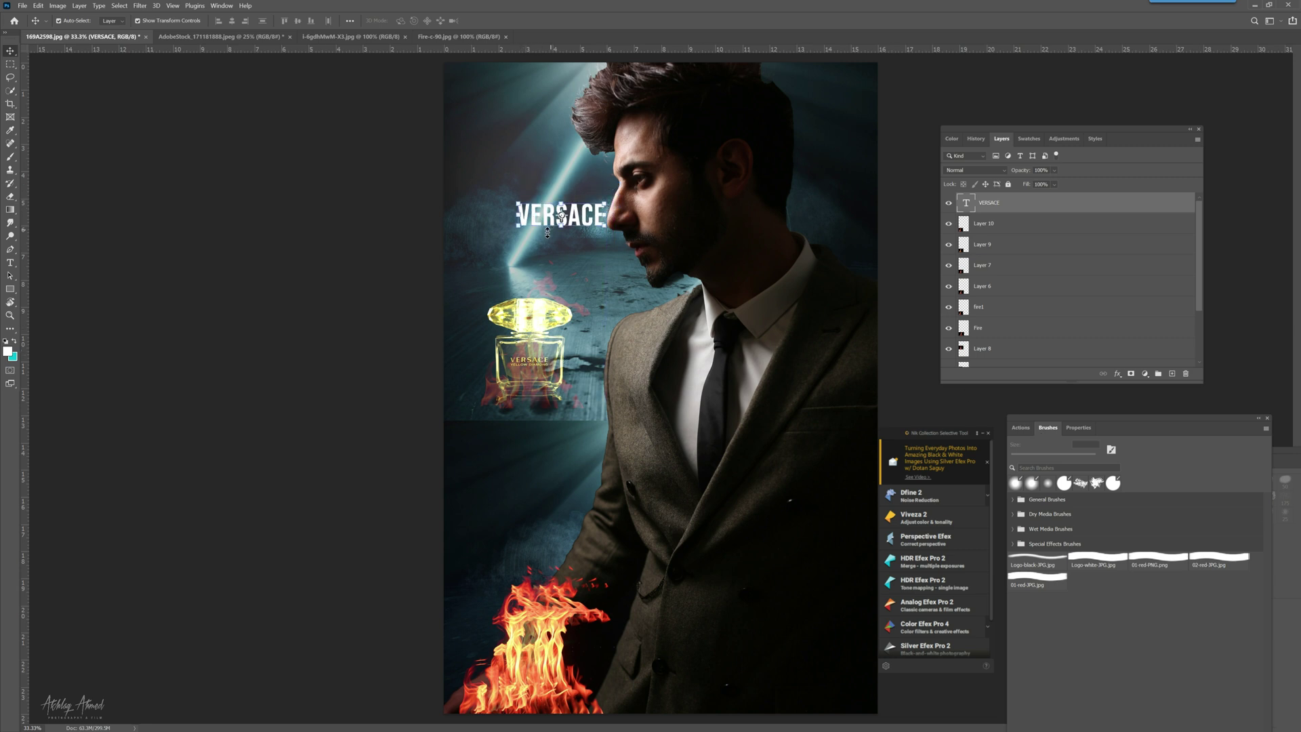
Step: Move the VERSACE text slightly closer to the bottle and scale it up to about 217%, across the man's jaw
click(10, 263)
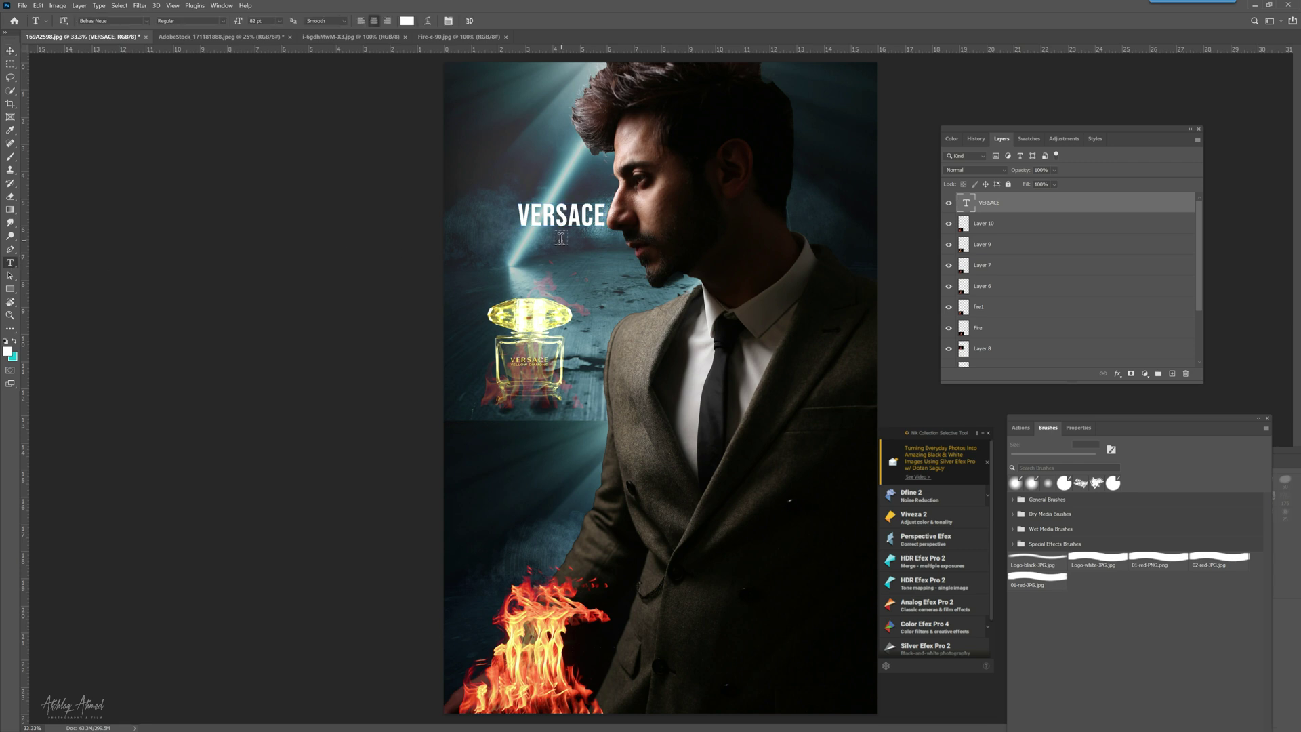
click(1032, 140)
click(1002, 138)
click(10, 52)
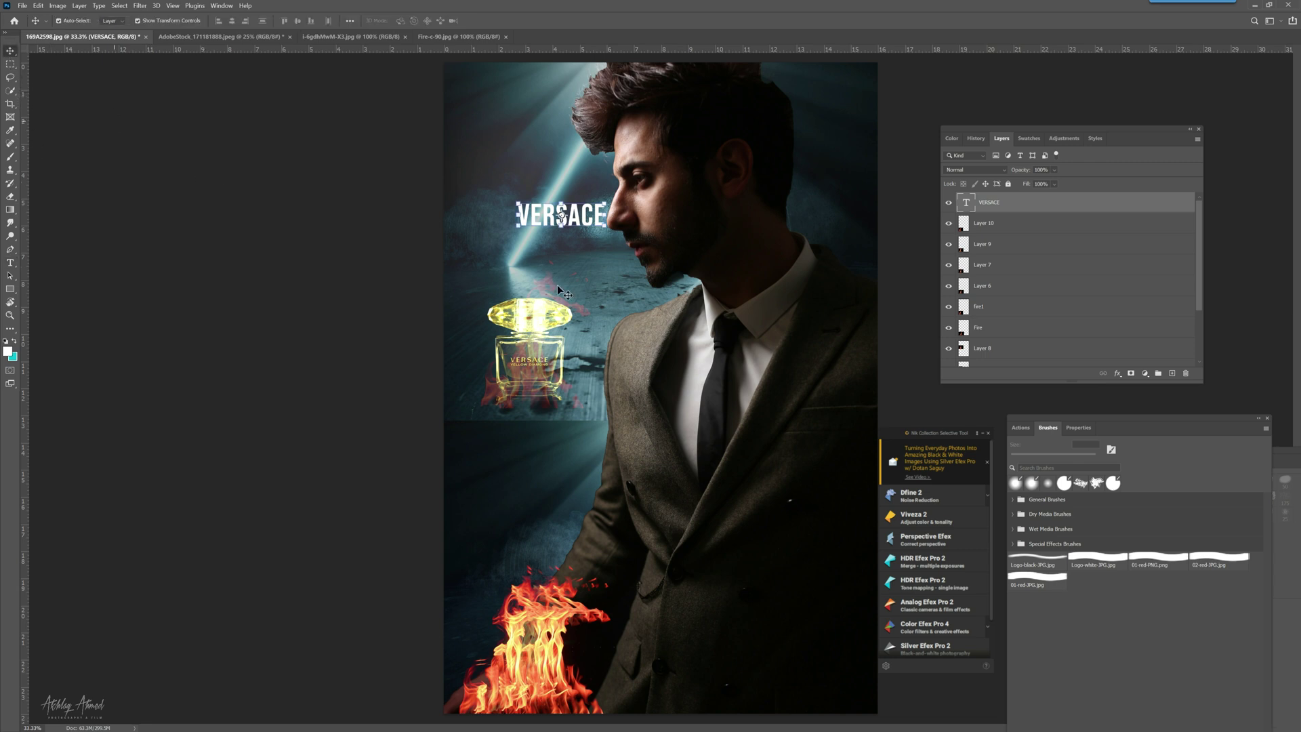
drag(546, 213, 538, 231)
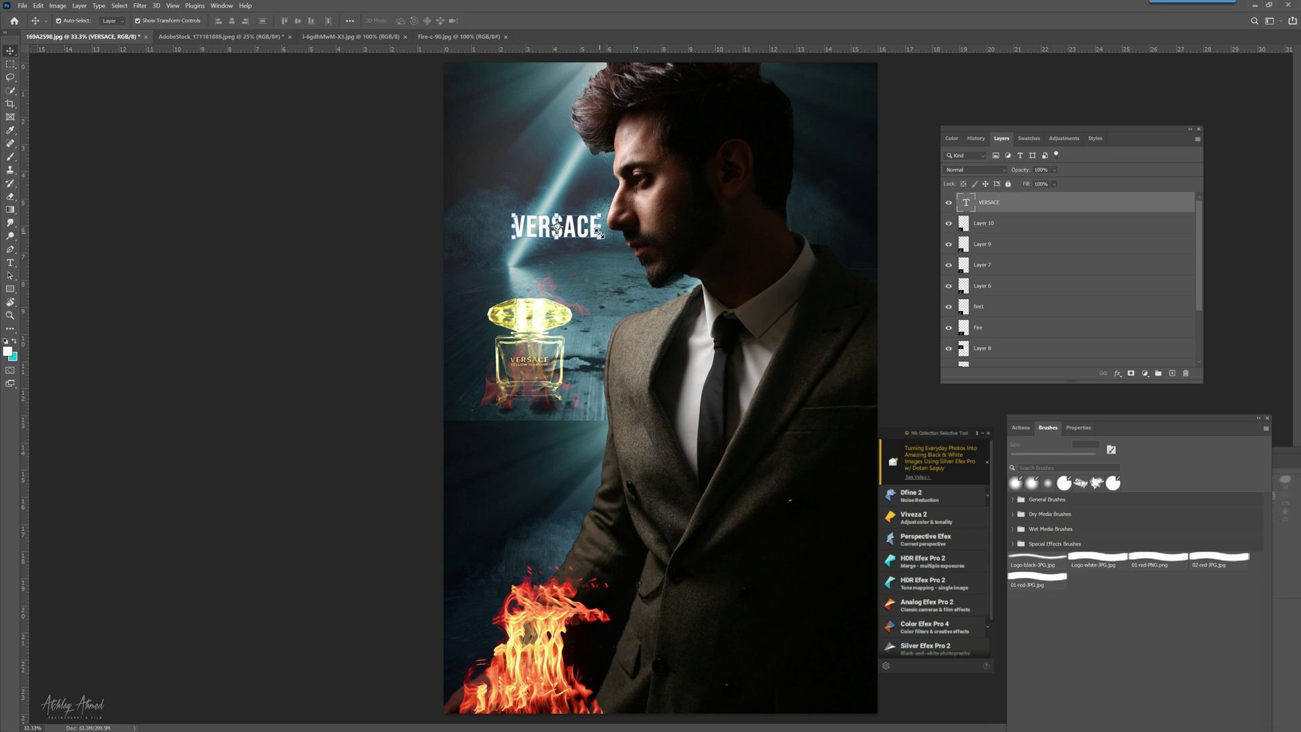
drag(599, 236, 500, 213)
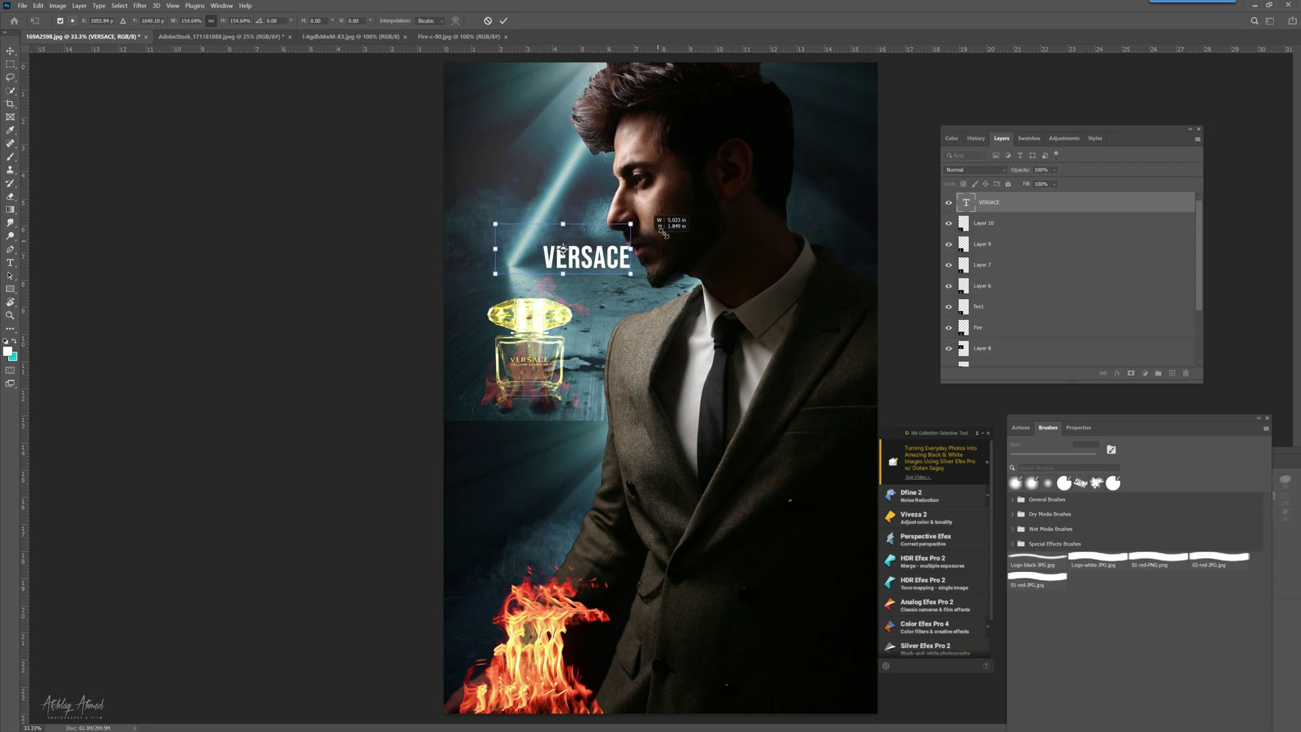
drag(631, 250, 686, 248)
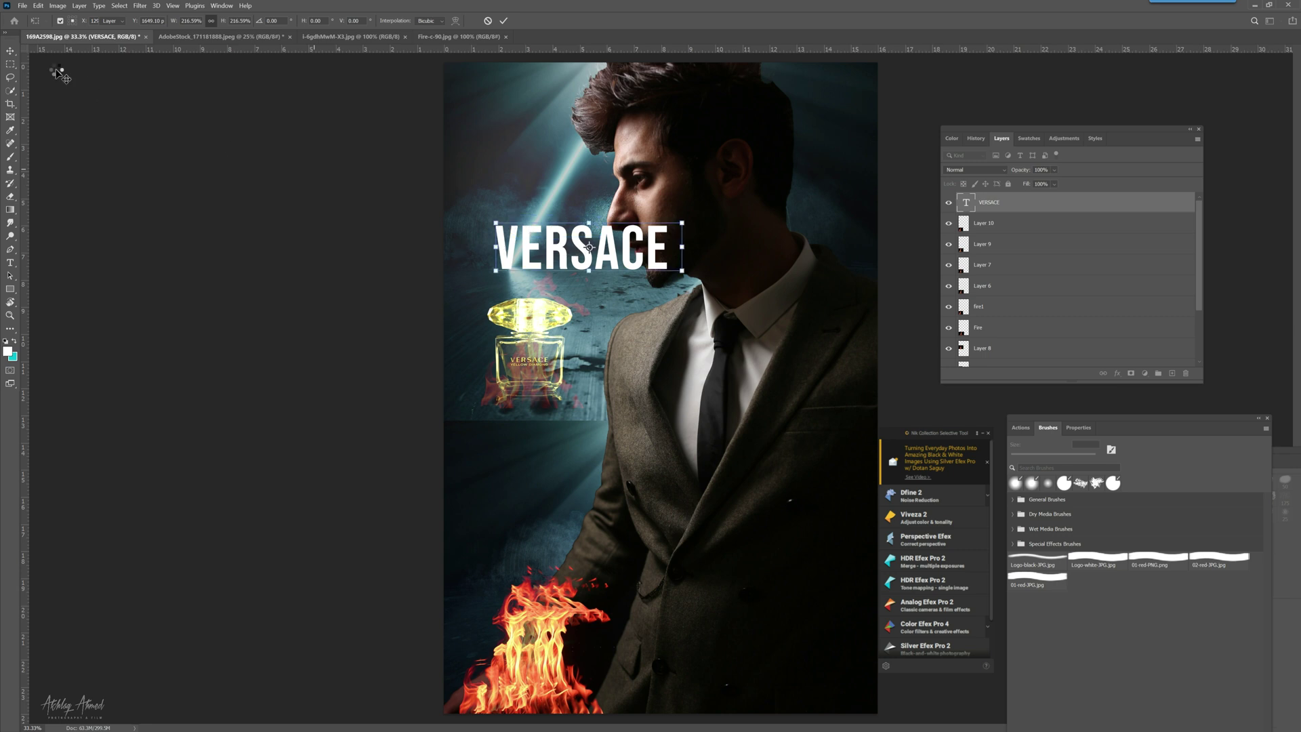
key(Return)
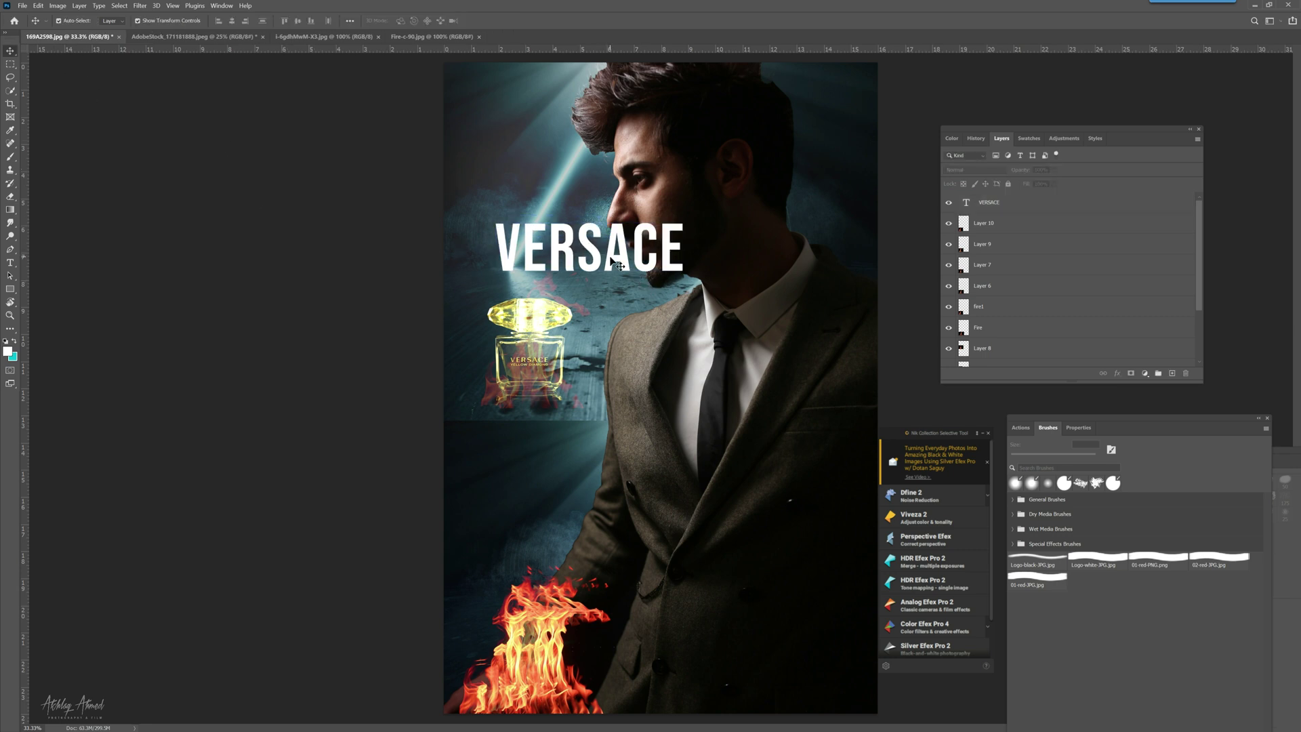
Step: Enlarge the VERSACE text further to about 130% and move it up across the man's face
drag(613, 257, 781, 246)
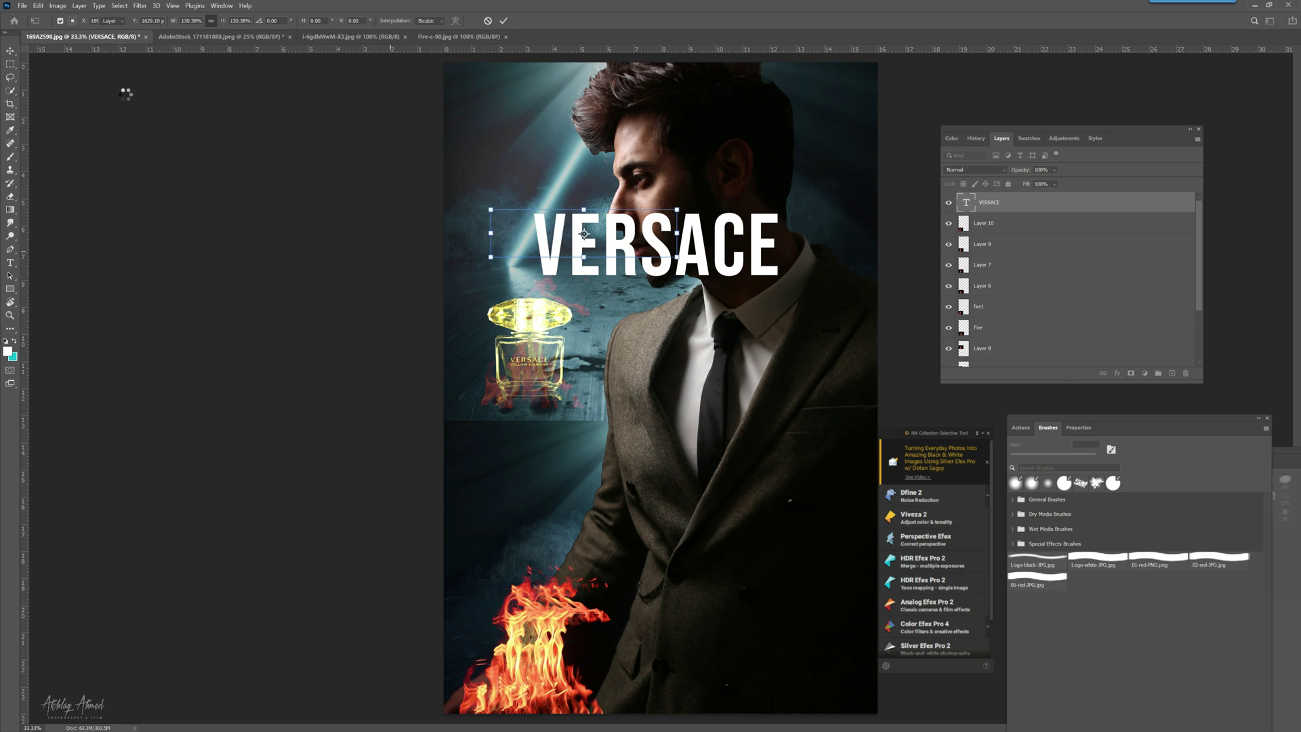
key(Return)
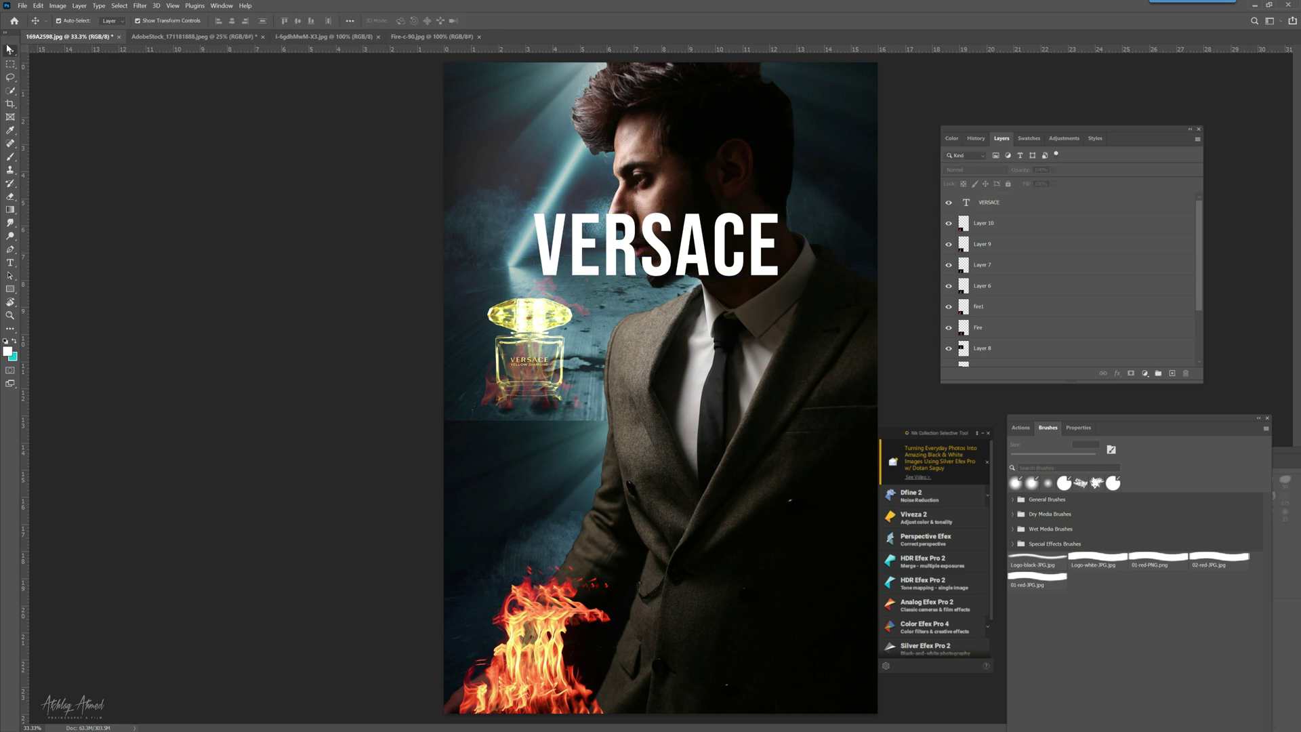
drag(621, 240, 594, 216)
Step: Widen the VERSACE lettering slightly by scaling it proportionally to about 106%
click(12, 262)
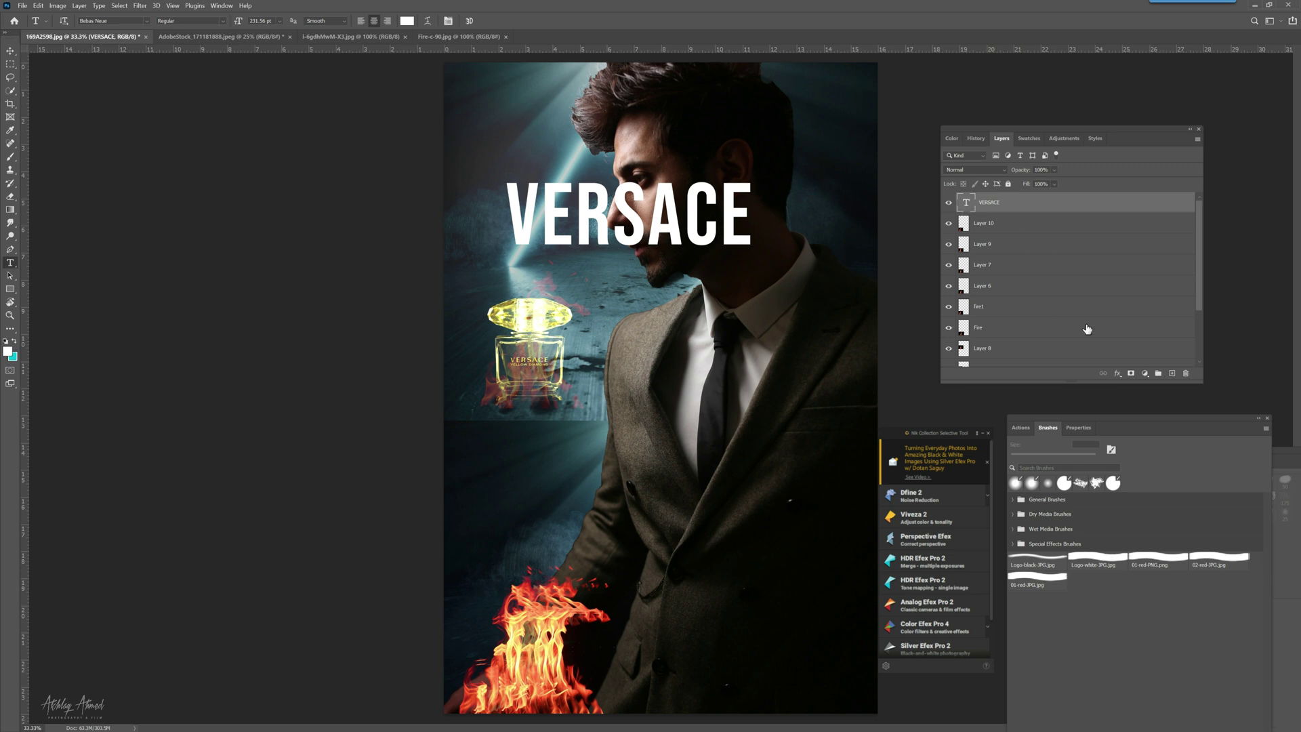
click(1020, 139)
click(1062, 139)
click(1000, 139)
click(10, 51)
drag(751, 213, 779, 215)
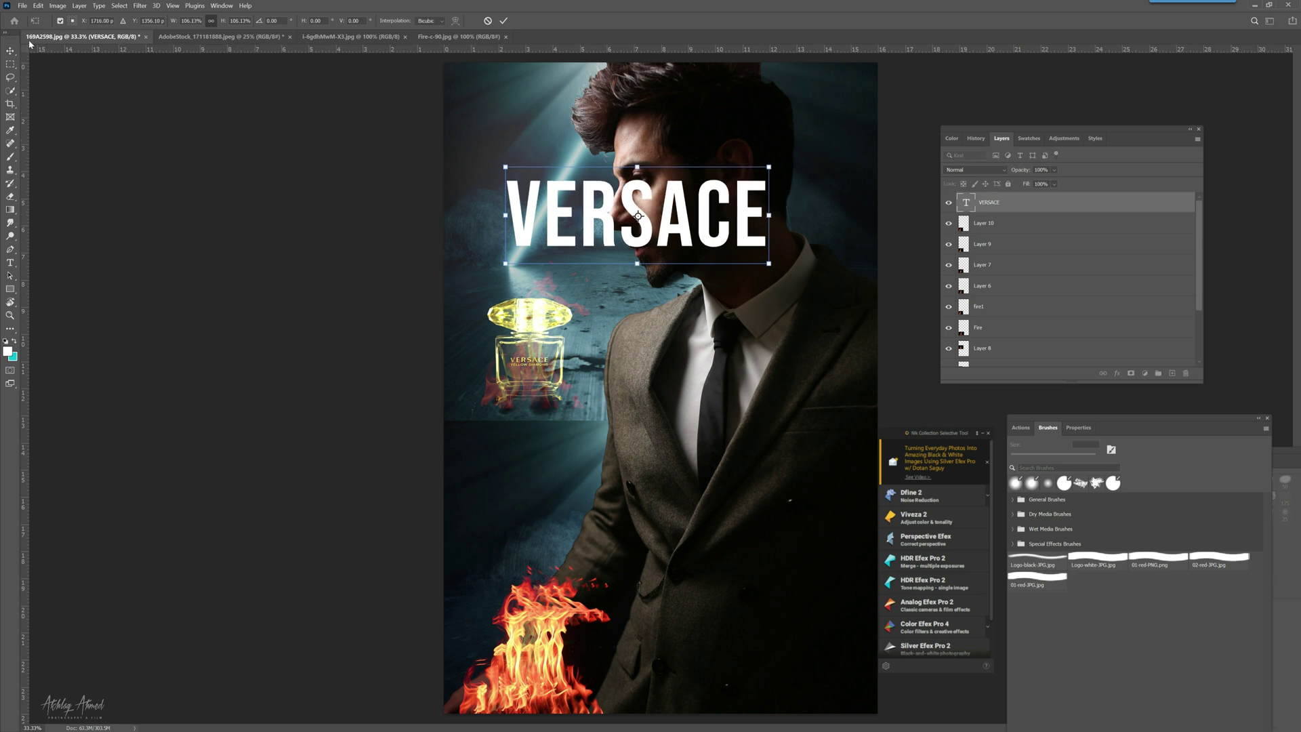
key(Return)
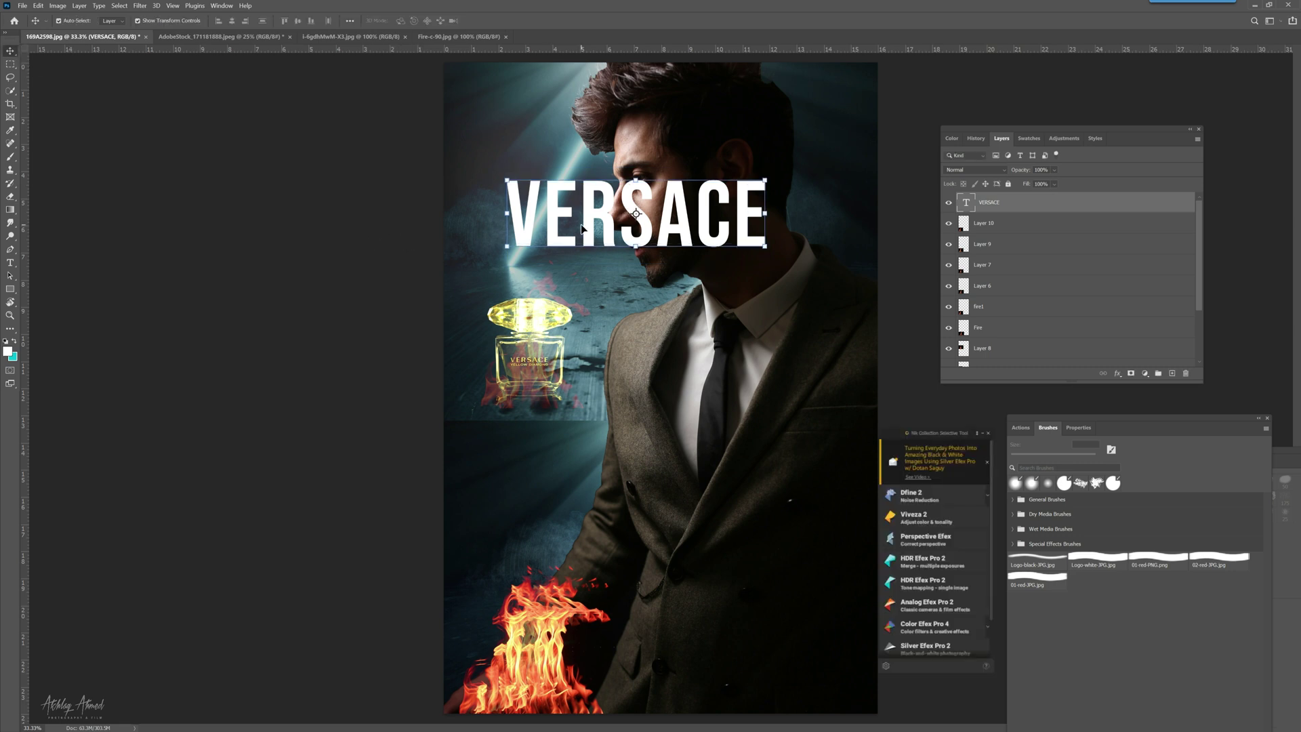
Step: Rasterize the VERSACE text layer and load the saved selection that outlines the man
right_click(1004, 208)
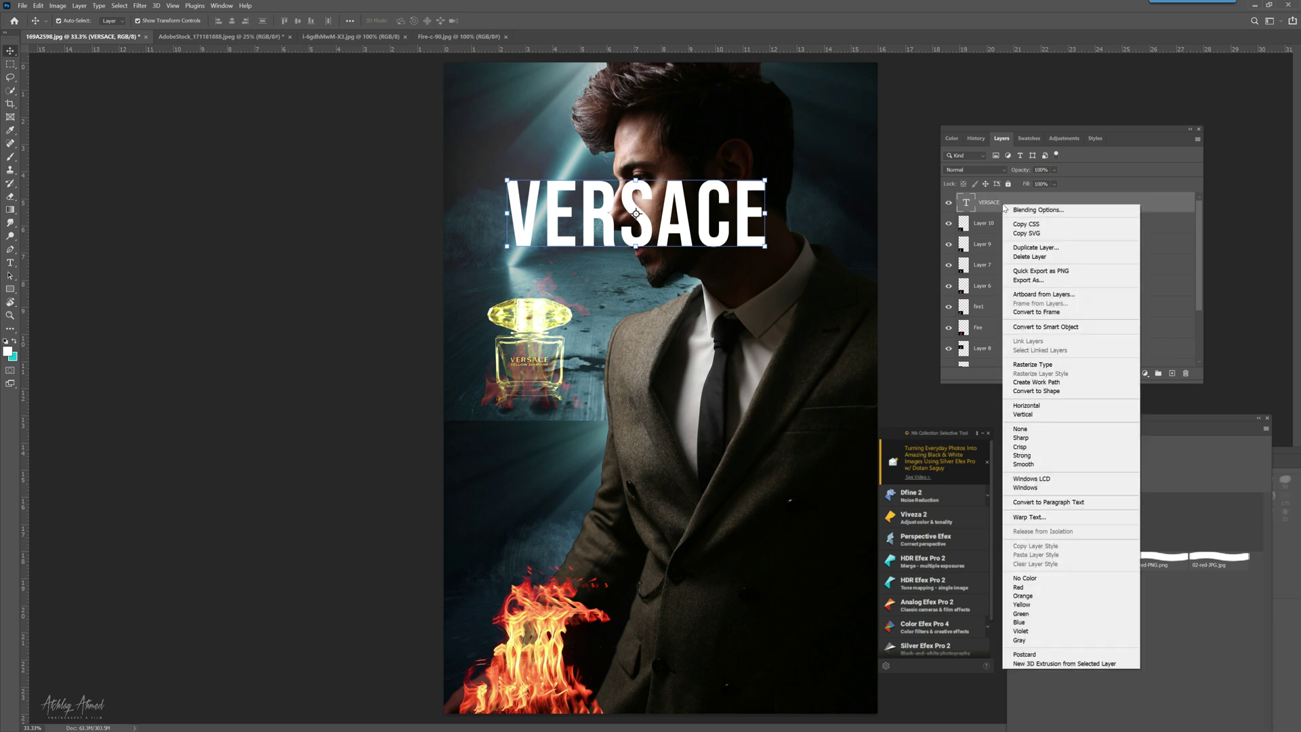
click(1055, 366)
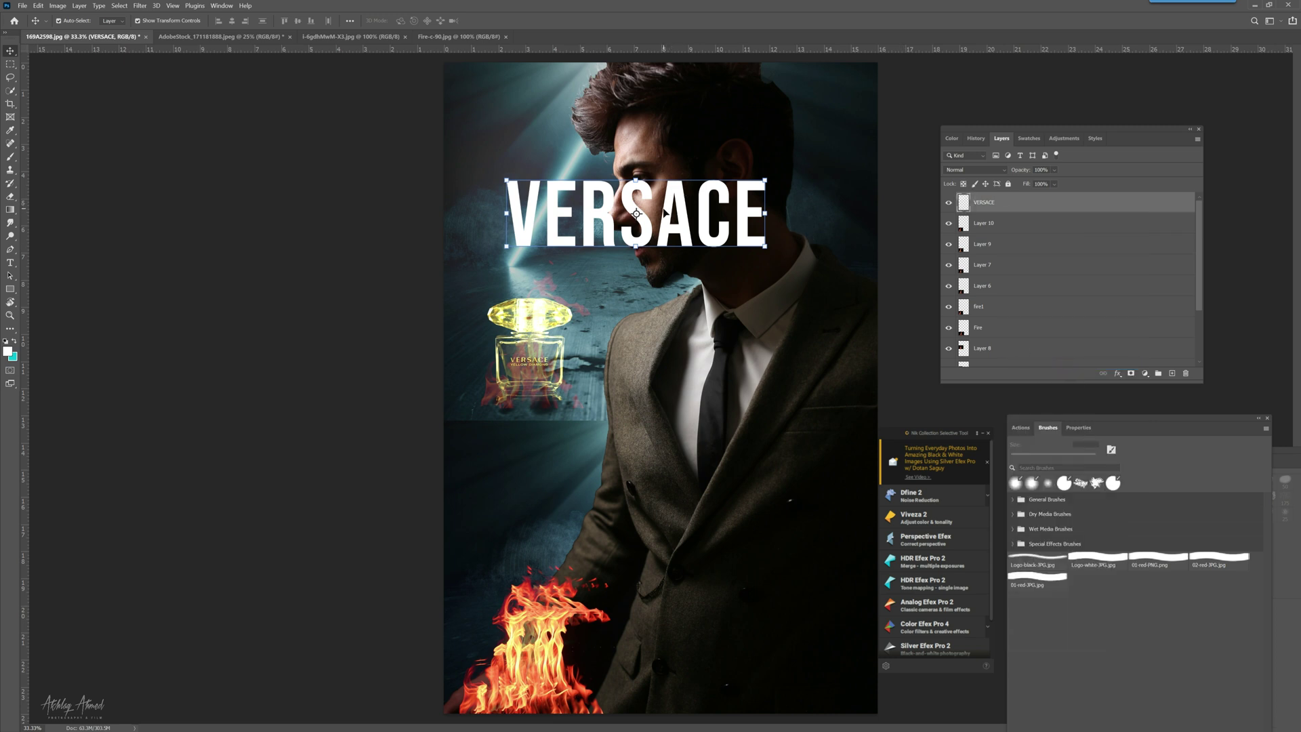
click(115, 7)
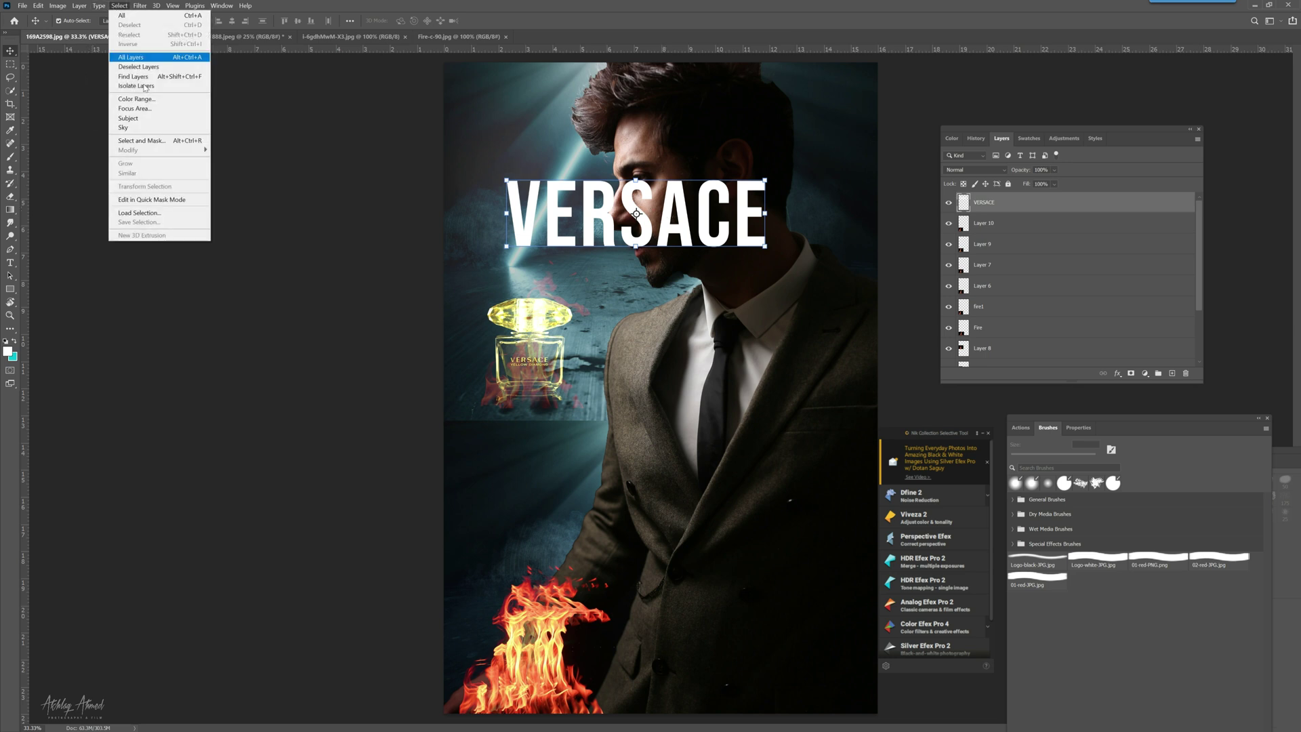
click(169, 217)
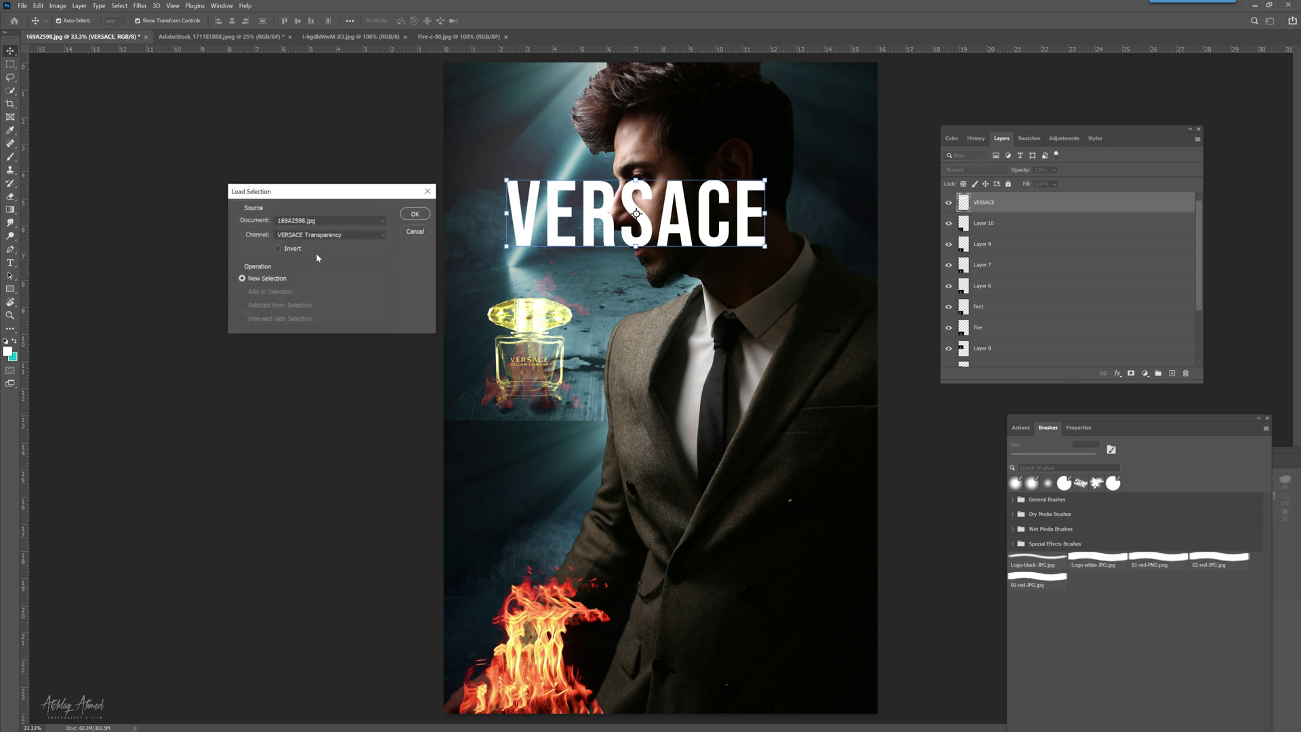
click(328, 235)
click(311, 270)
click(415, 214)
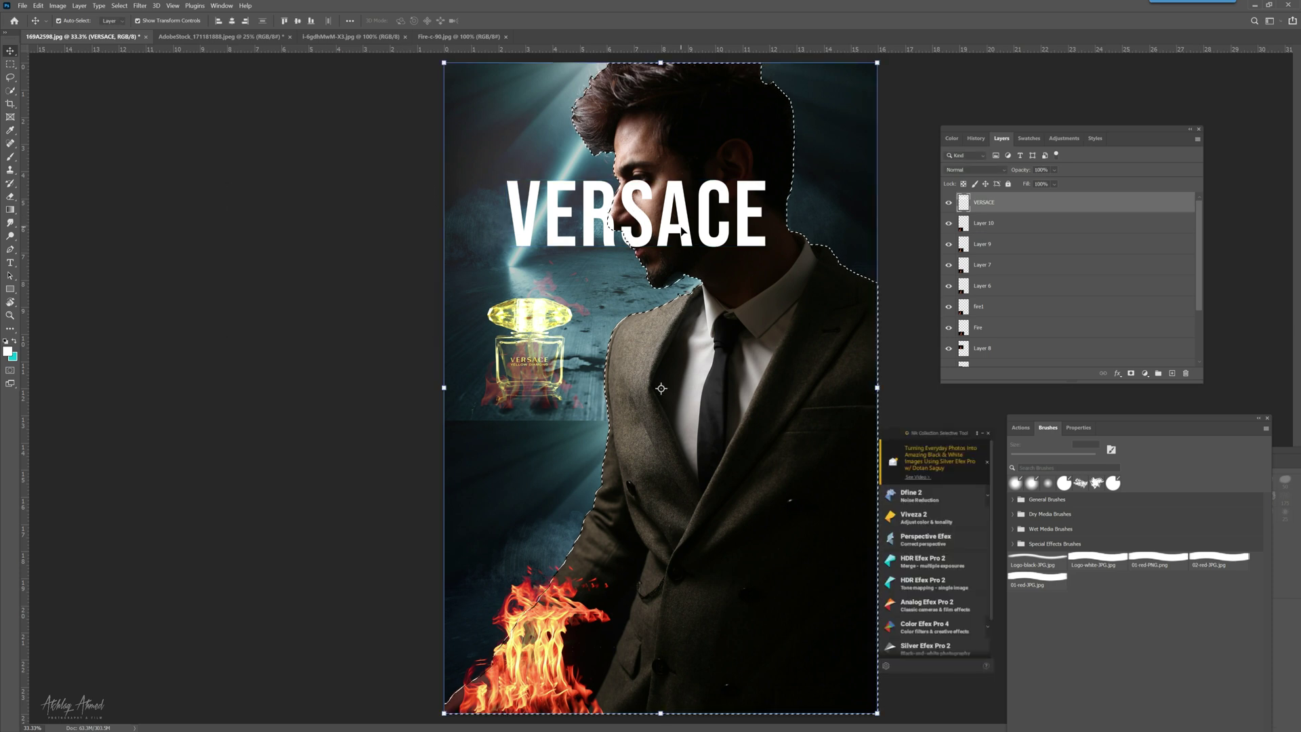
Step: Separate the part of the VERSACE lettering that overlaps the man and cut it from the layer
drag(693, 248, 742, 476)
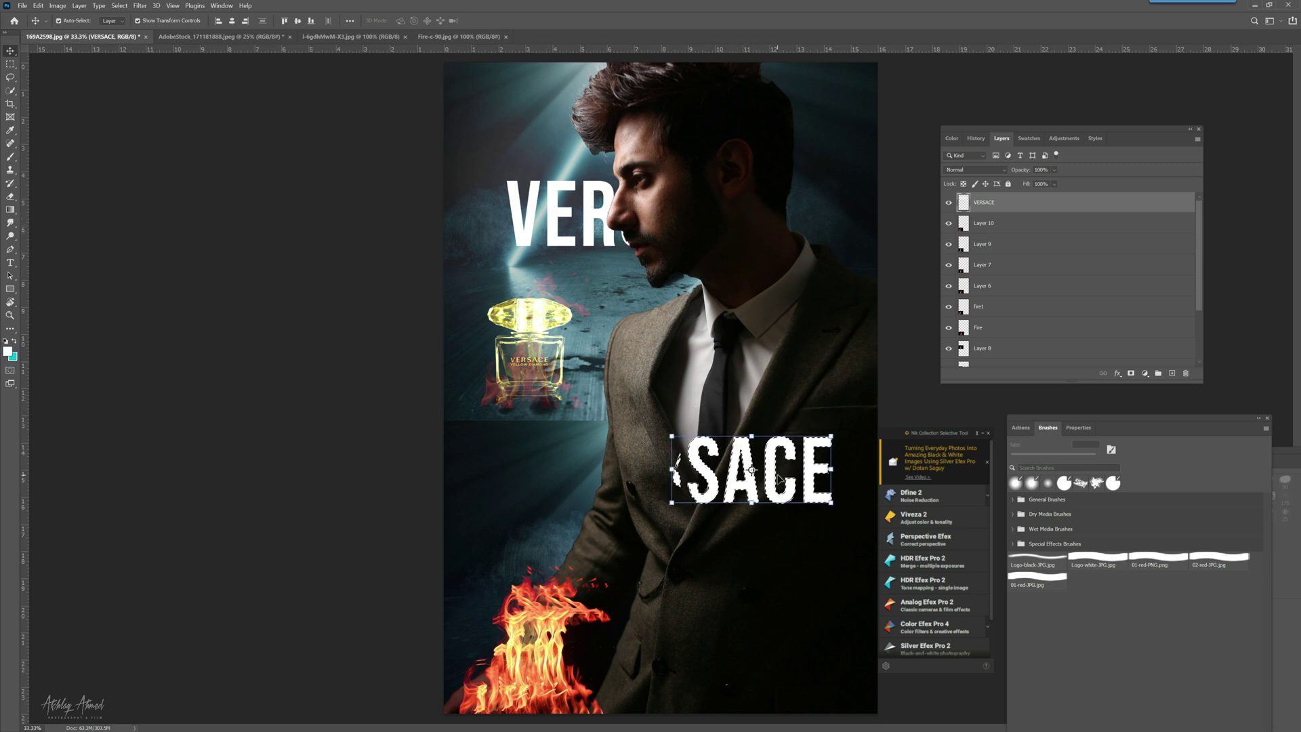
click(41, 7)
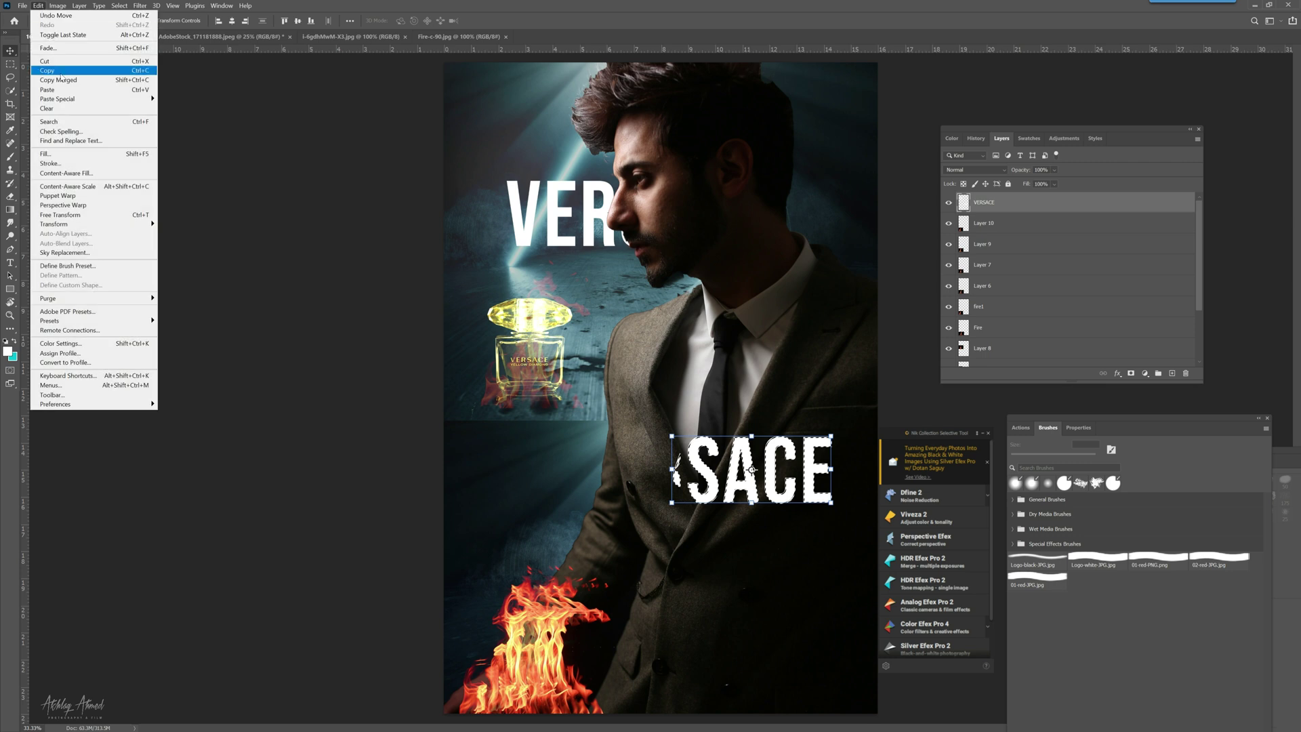
click(45, 61)
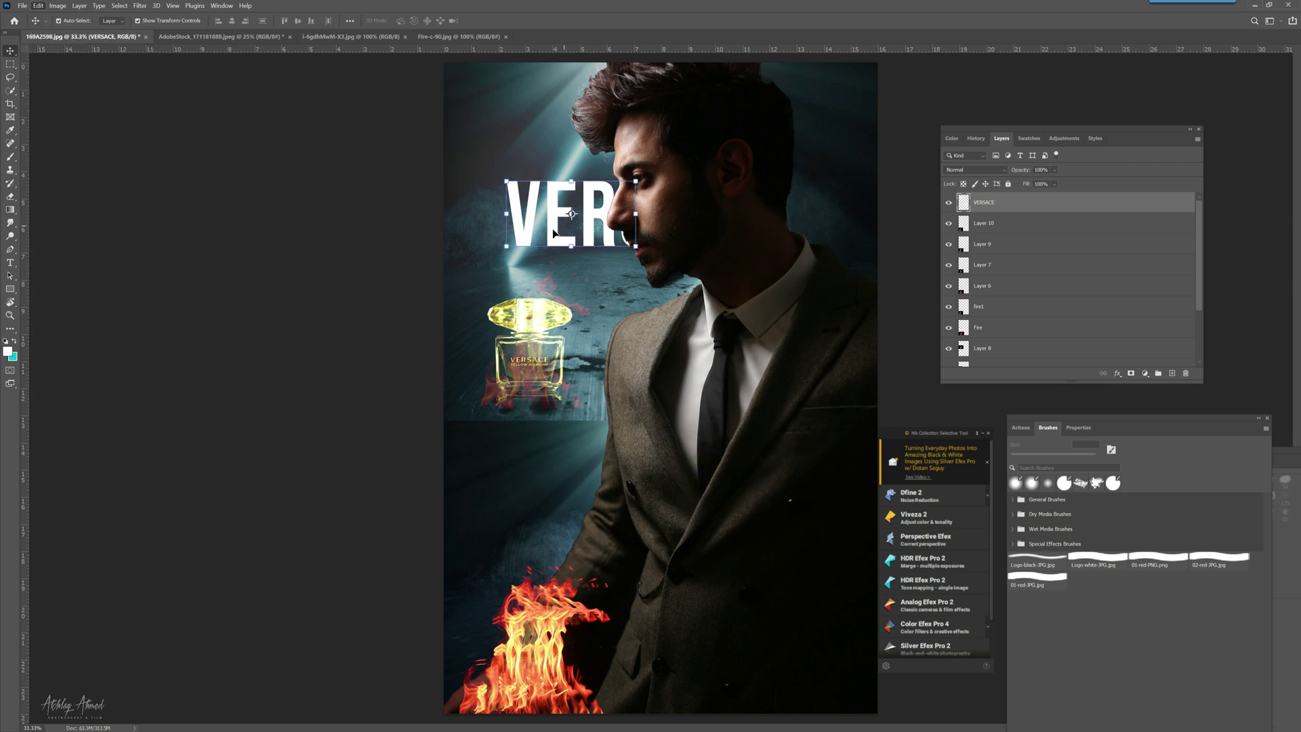
Step: Try to enlarge the remaining VER lettering, and discard the scaling
drag(503, 247, 483, 259)
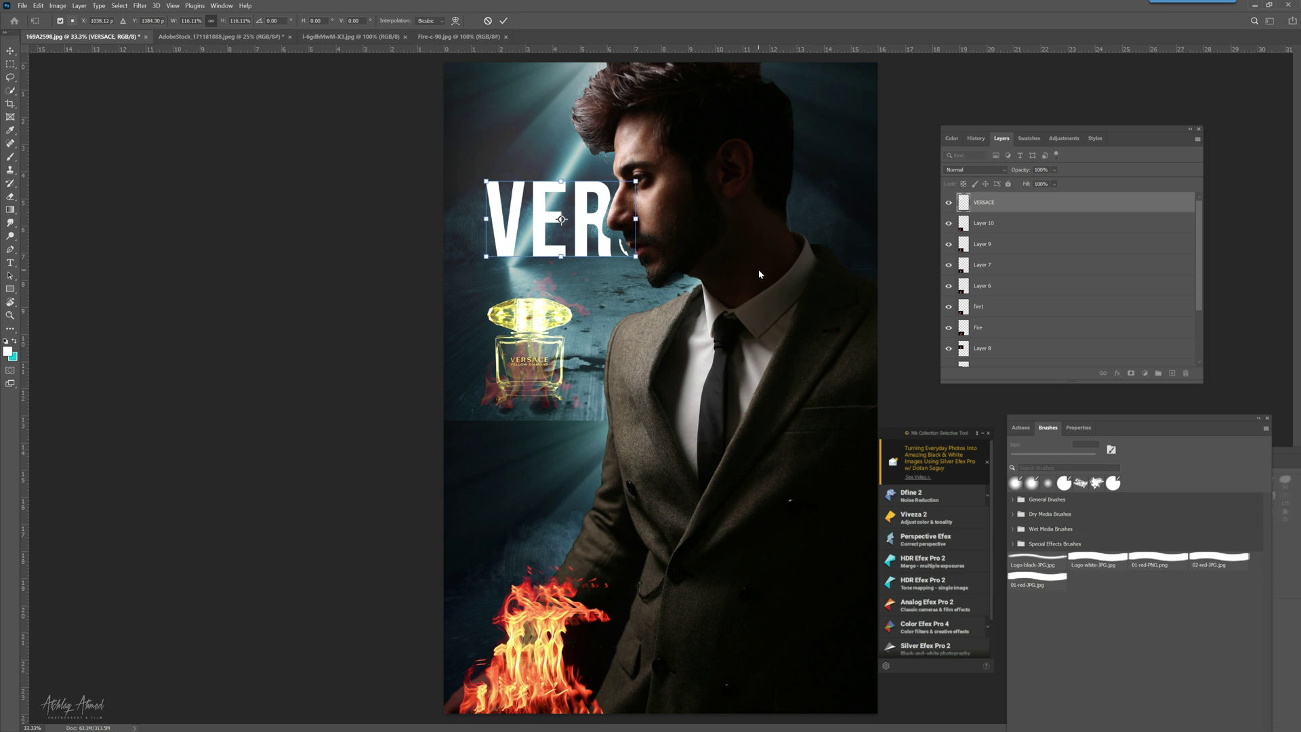
key(ctrl+z)
key(Escape)
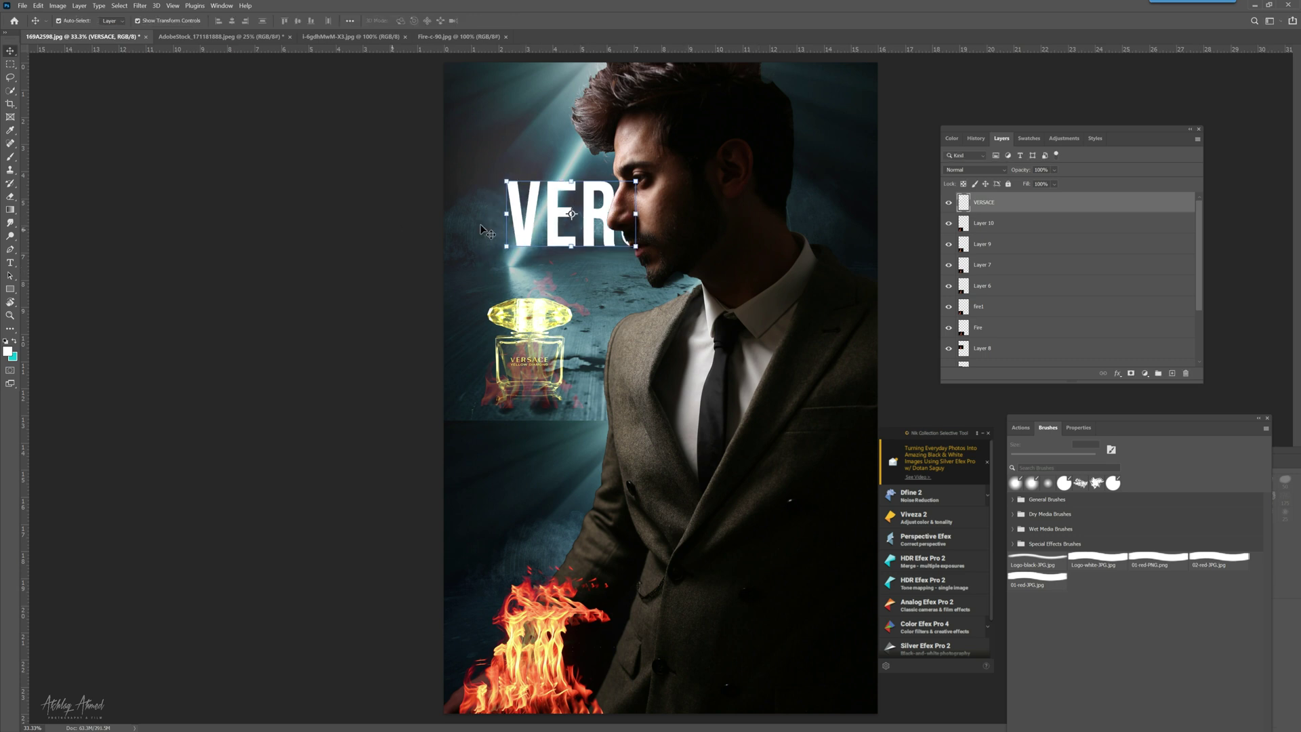
click(256, 143)
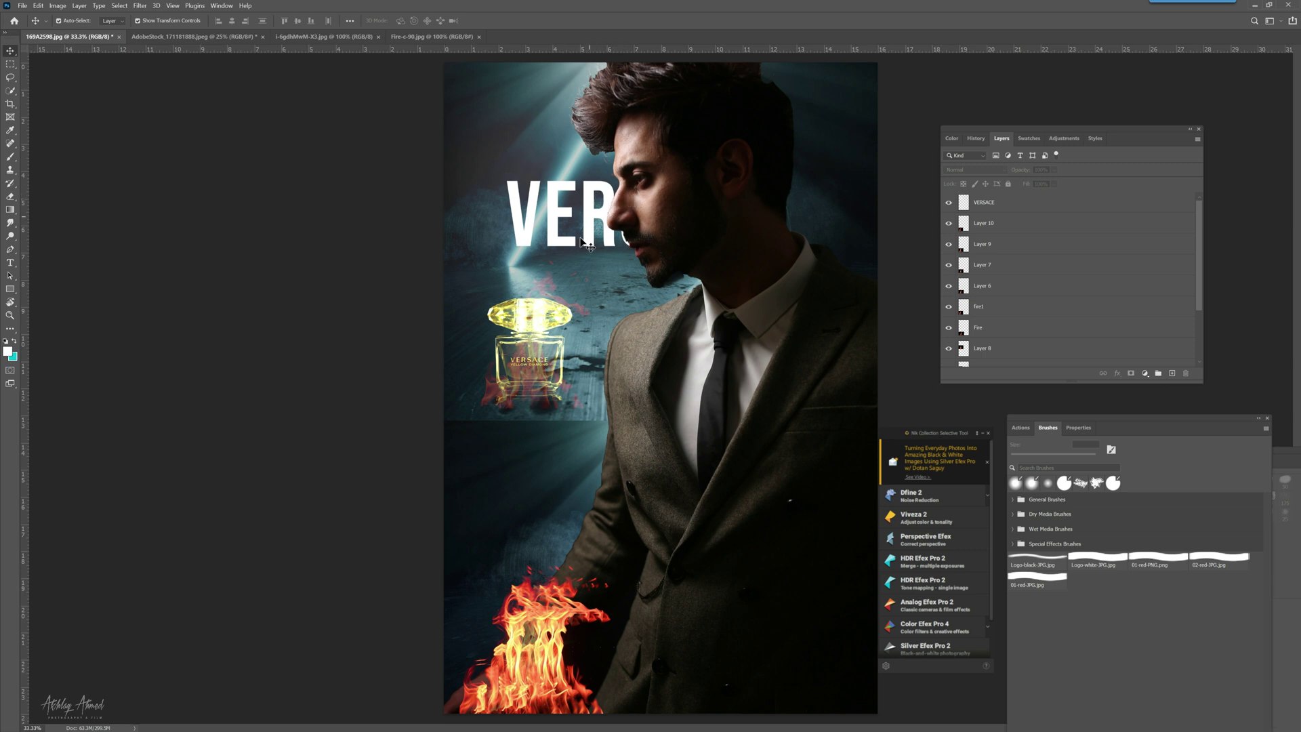
click(605, 211)
click(400, 256)
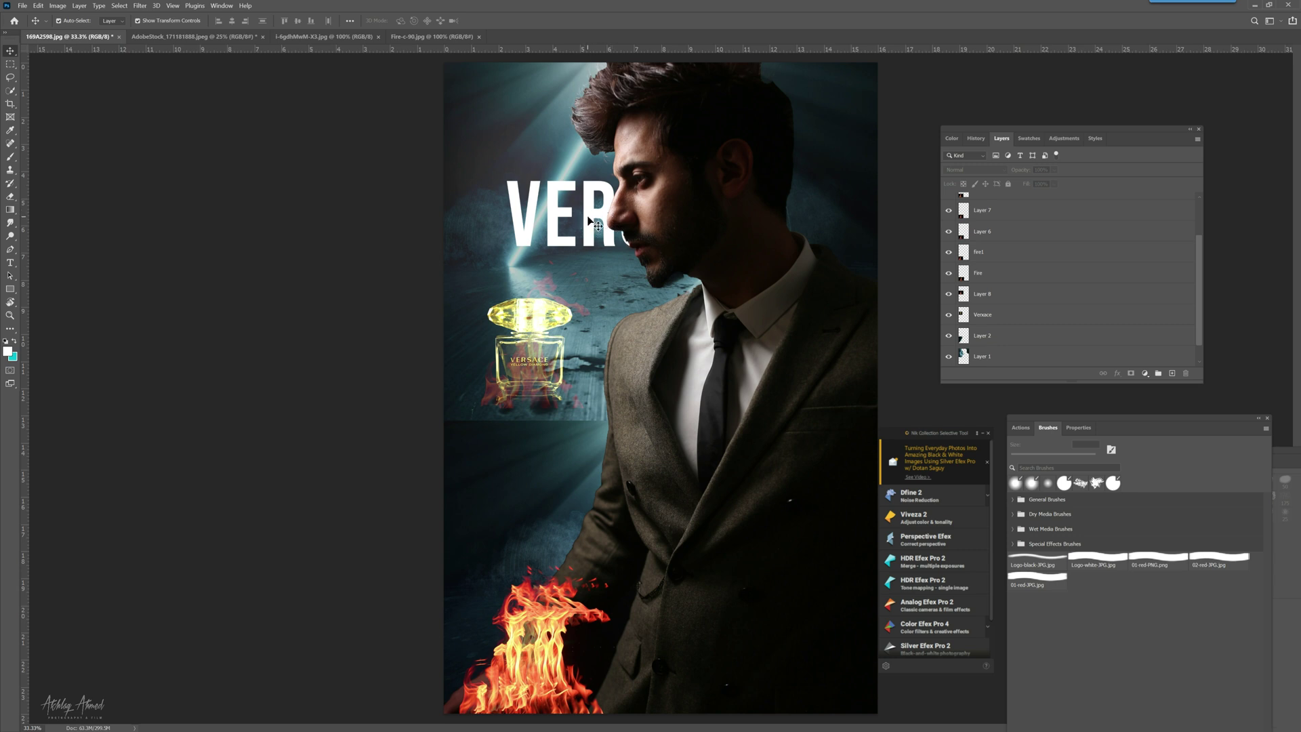
Step: Try moving the remaining VER lettering over the man's chin and collar, and undo the moves
click(527, 214)
drag(527, 214, 604, 275)
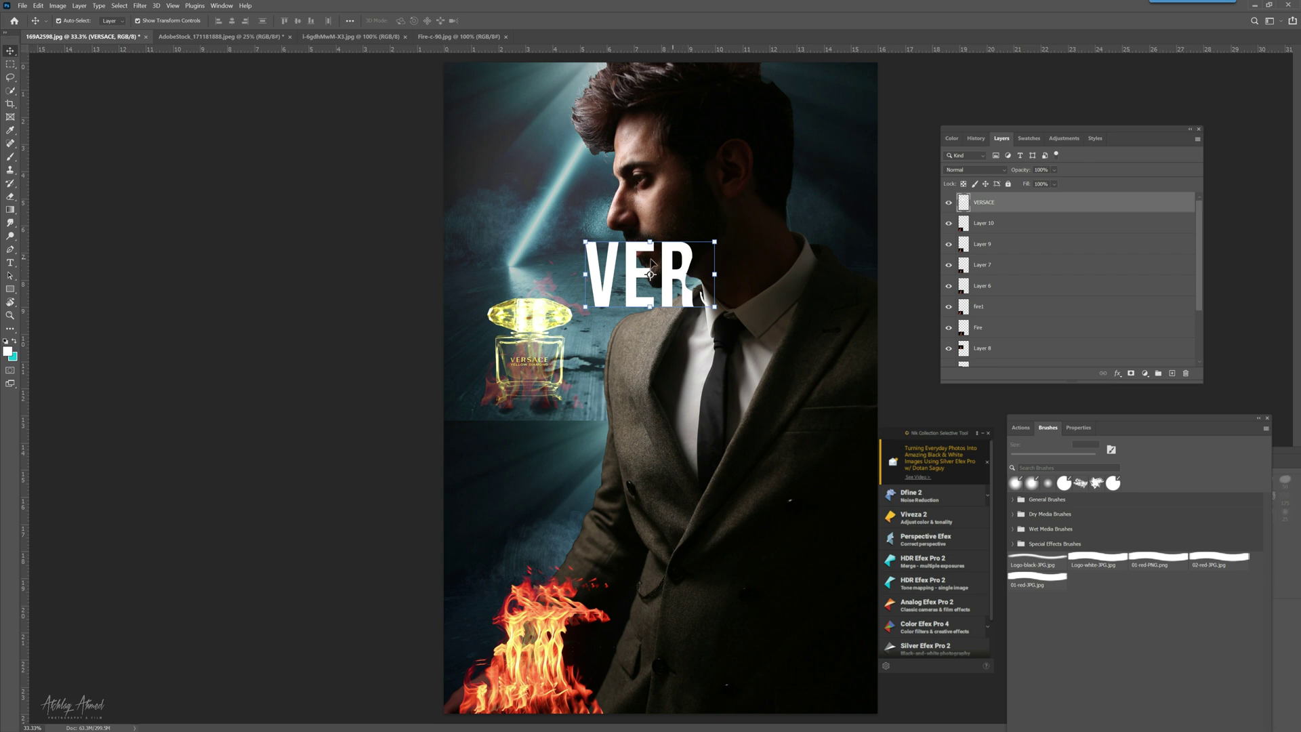
drag(666, 267, 646, 293)
key(ctrl+z)
key(ctrl+z)
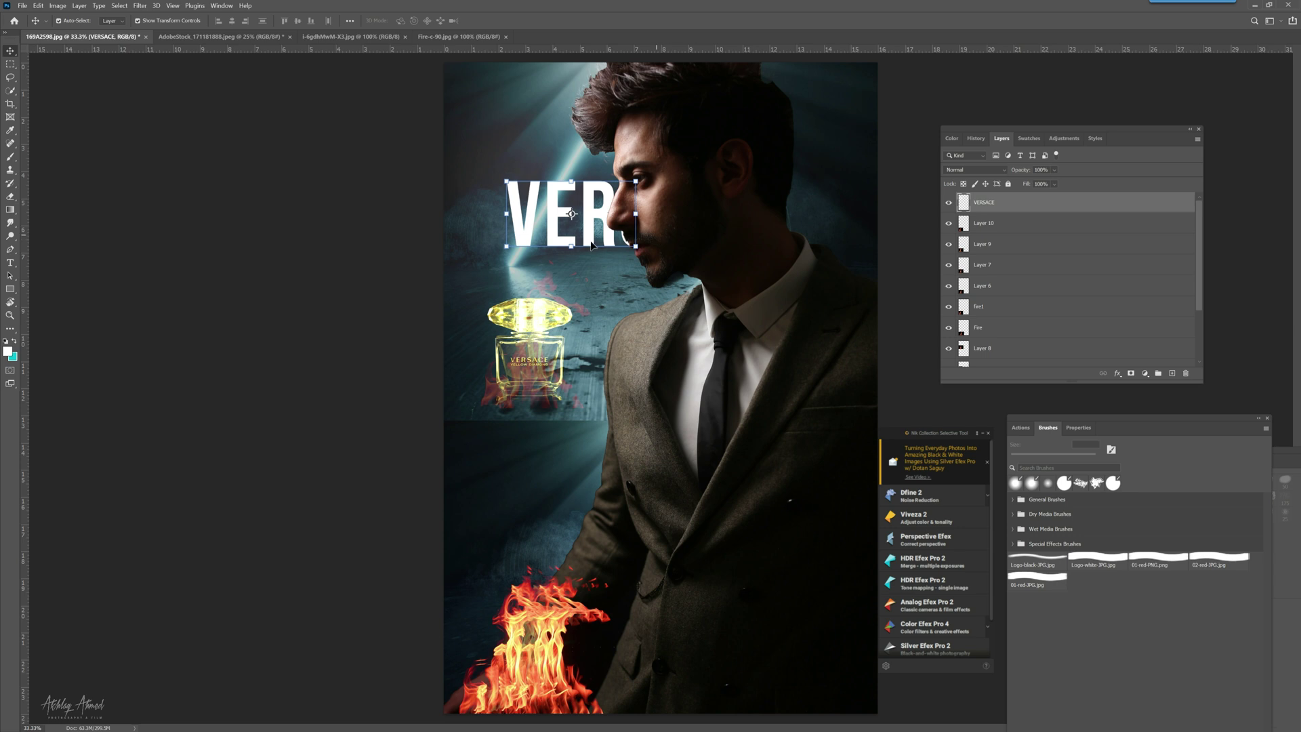
Step: Delete the rasterized VERSACE lettering layer
click(414, 260)
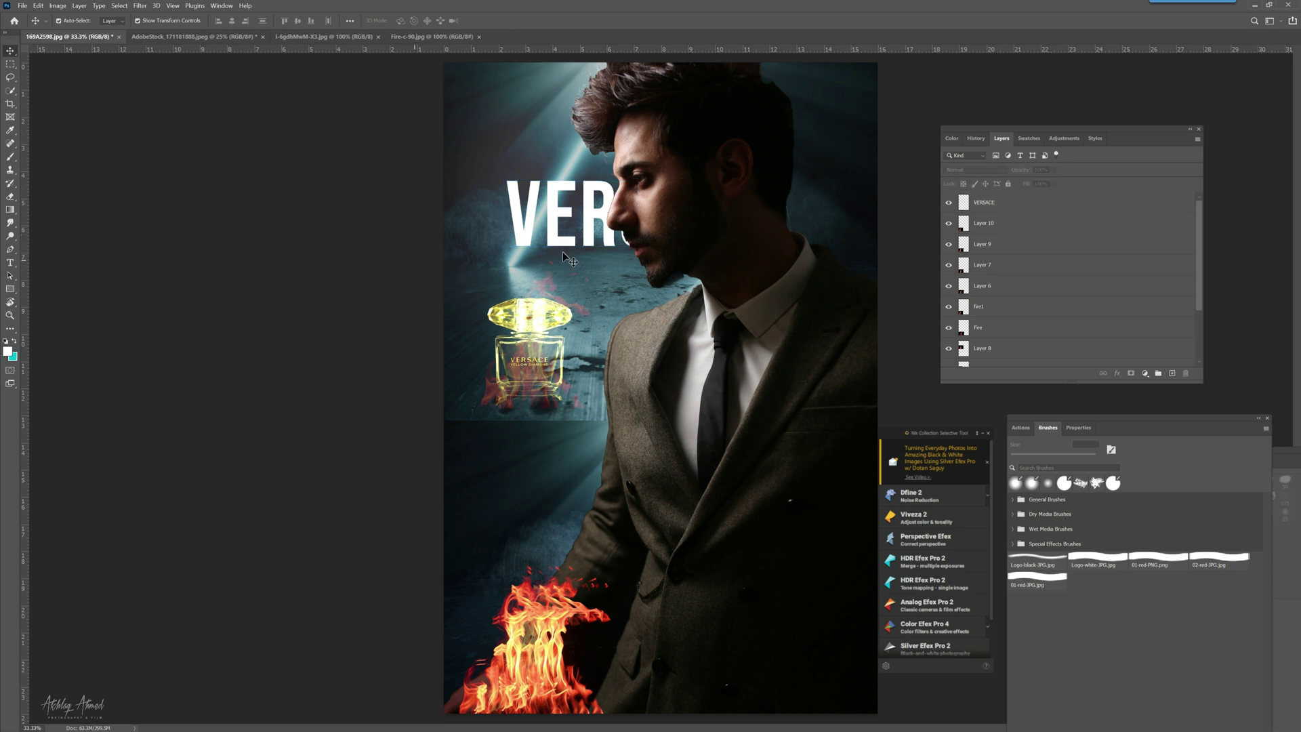
click(596, 227)
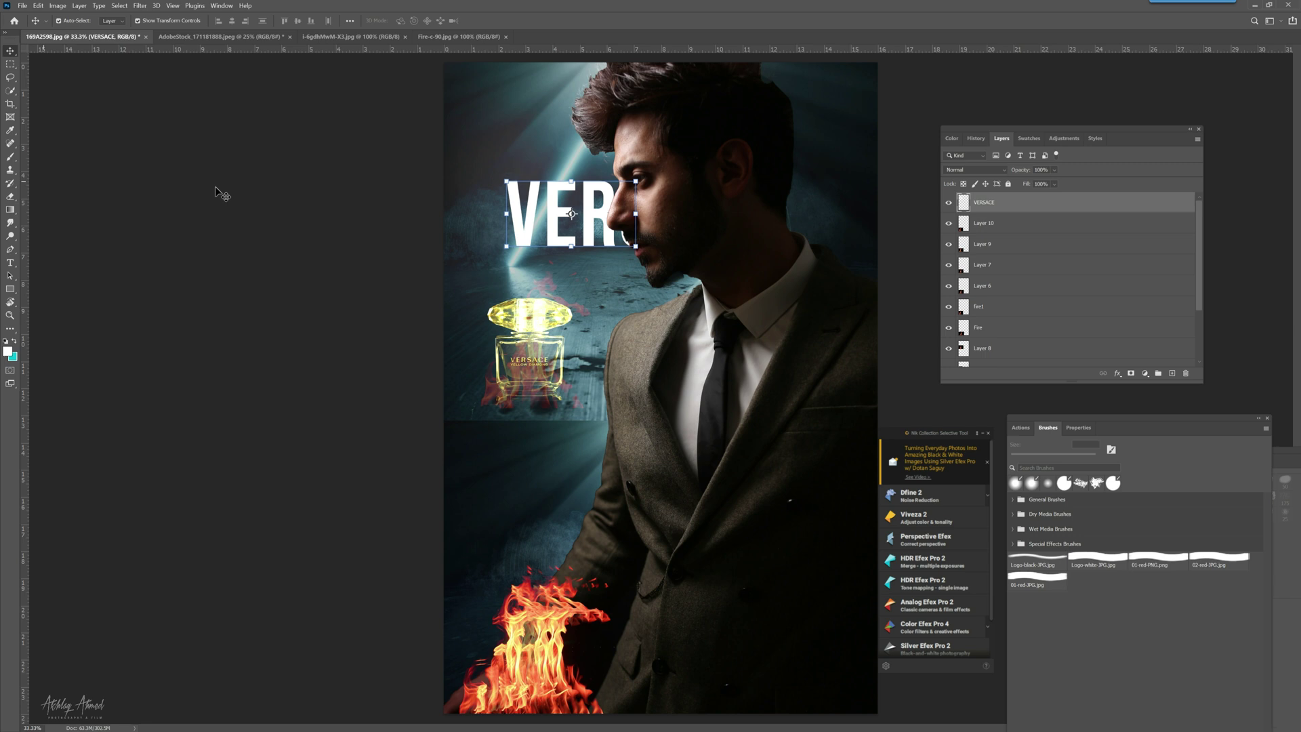
click(1186, 373)
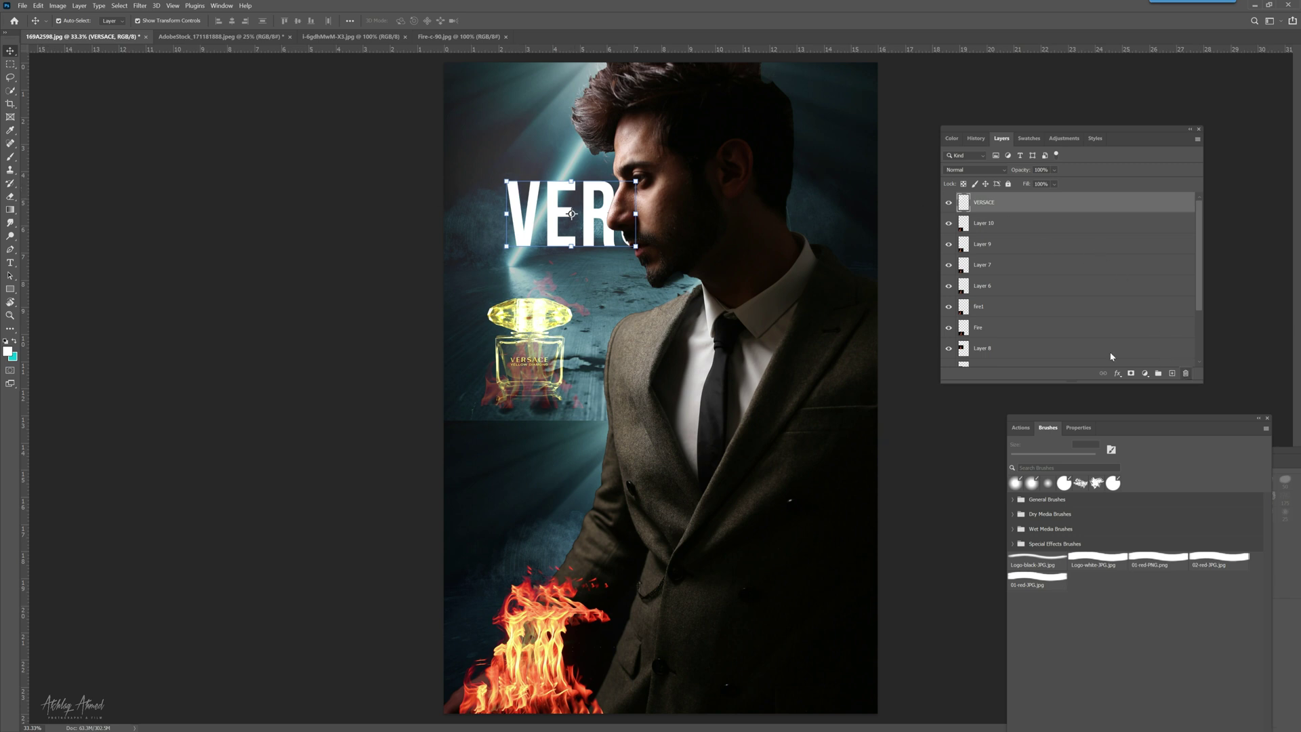
click(649, 277)
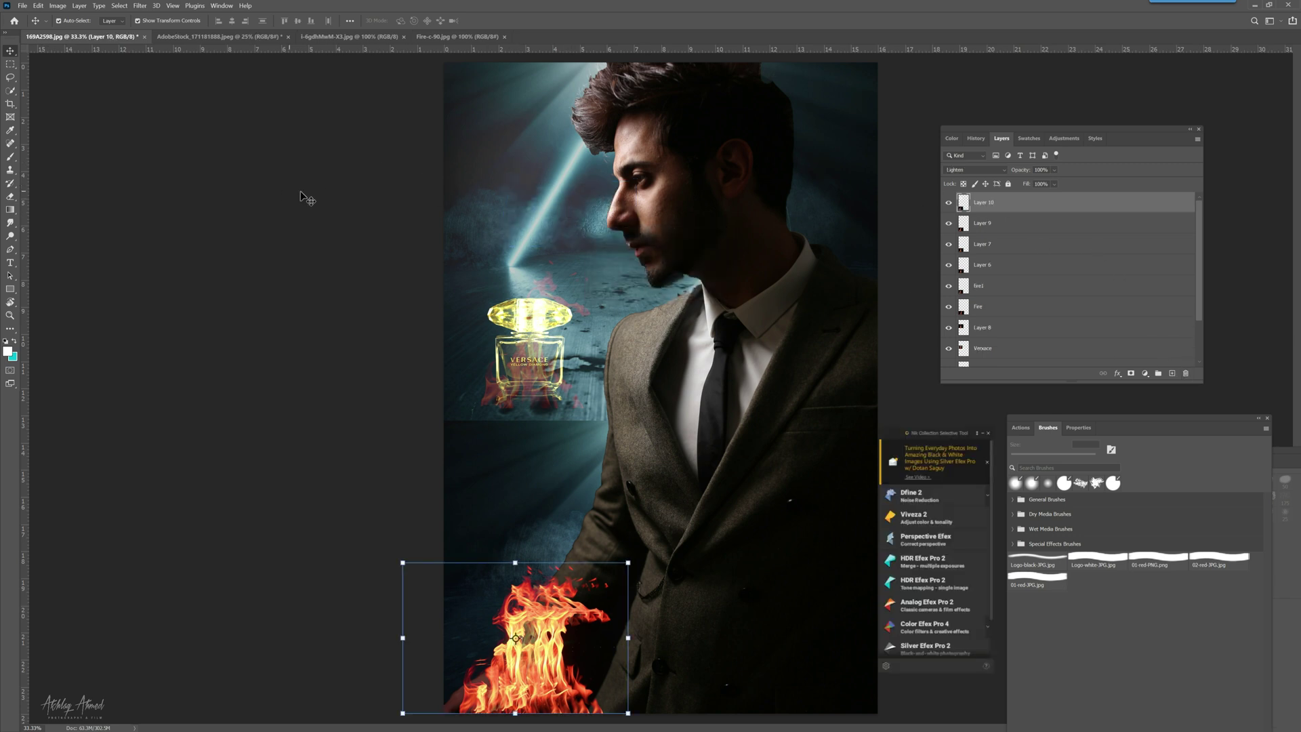
Step: Add the white text VERSACE above the perfume bottle, beside the man's face
click(18, 266)
click(535, 200)
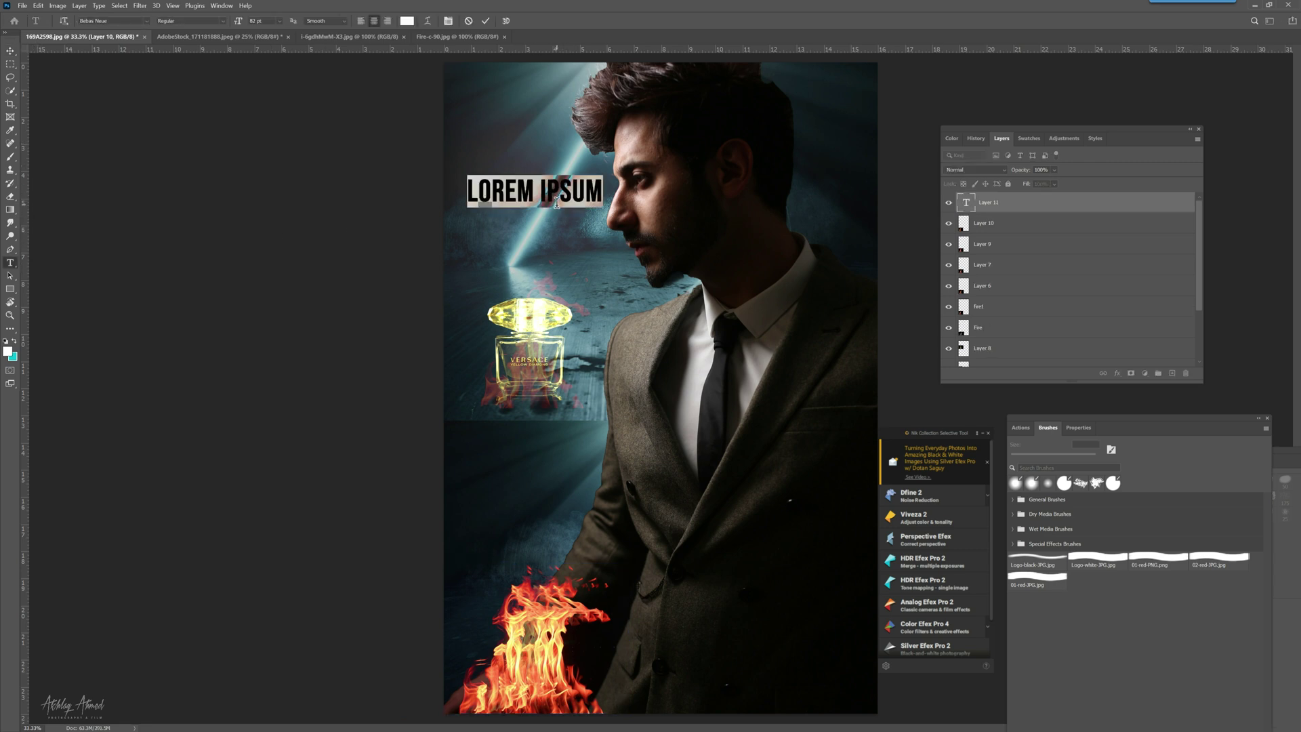
text(VER)
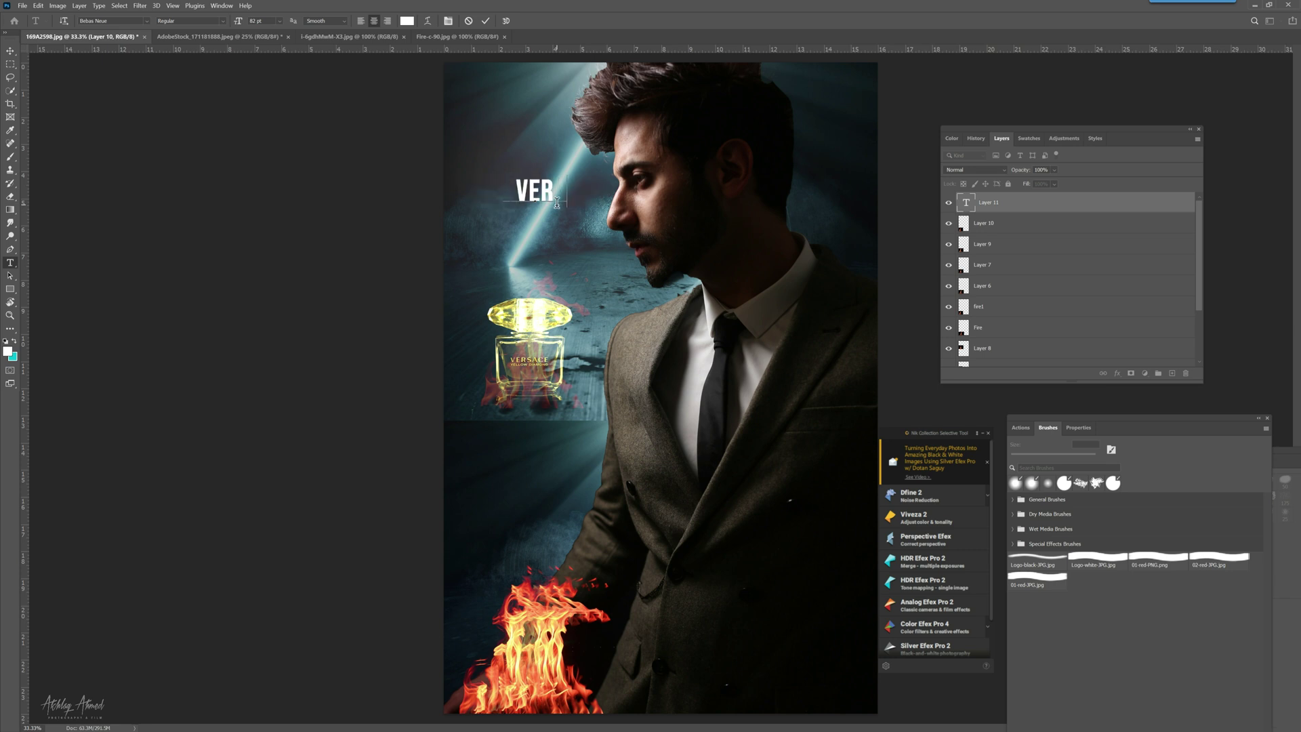
text(SACE)
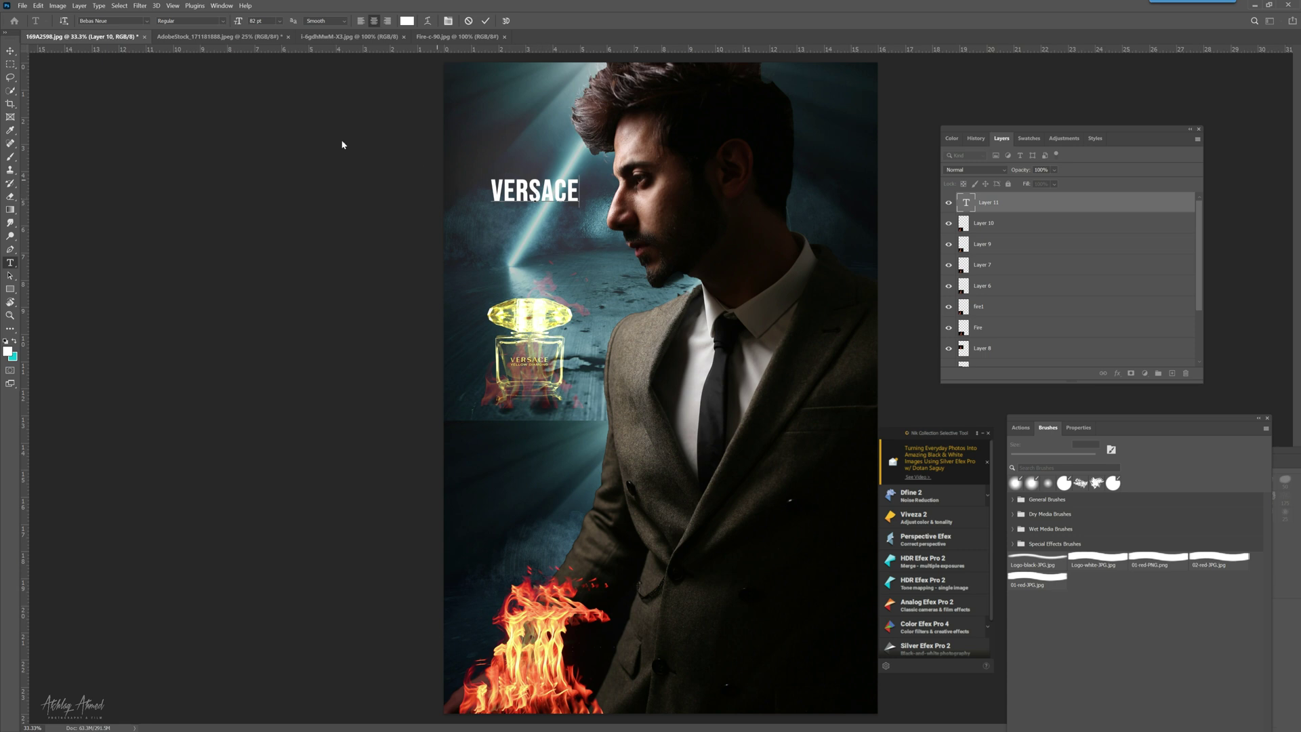
Step: Set the VERSACE text size to 176 pt and shift the lettering slightly down across the man's face
double_click(506, 190)
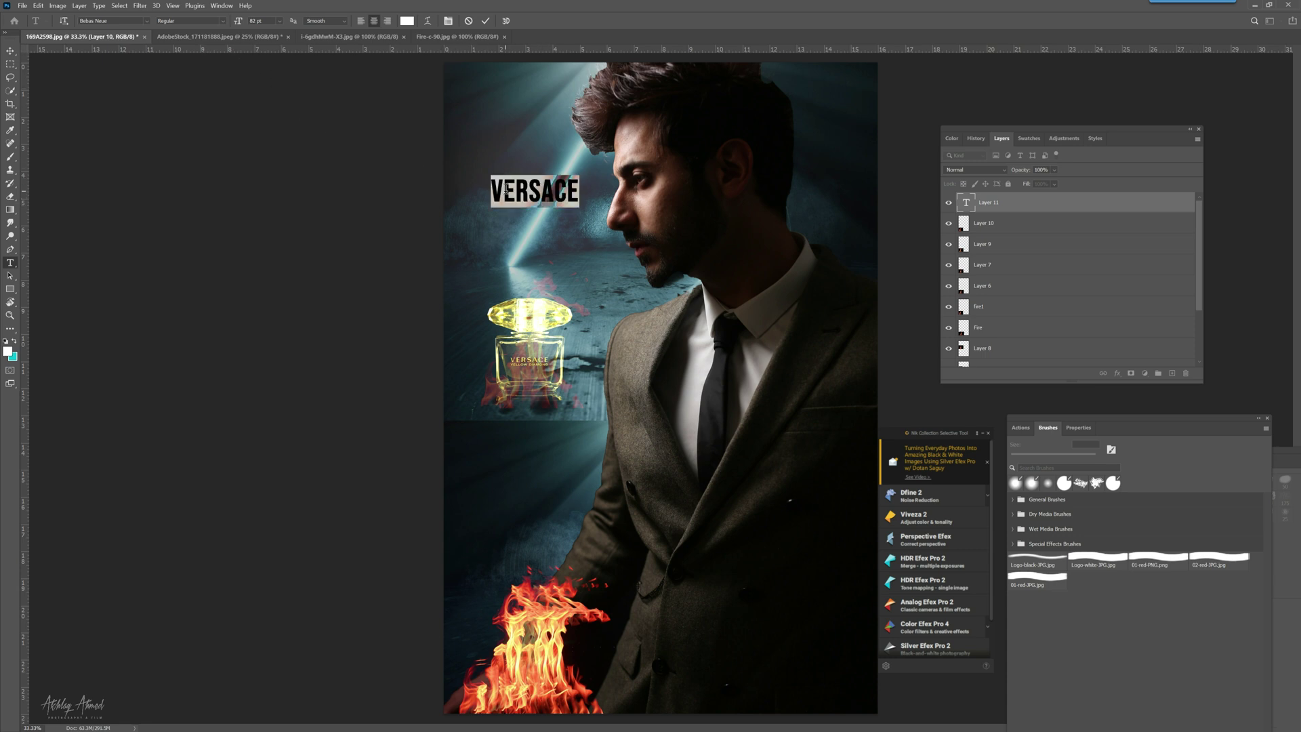
drag(247, 26, 283, 28)
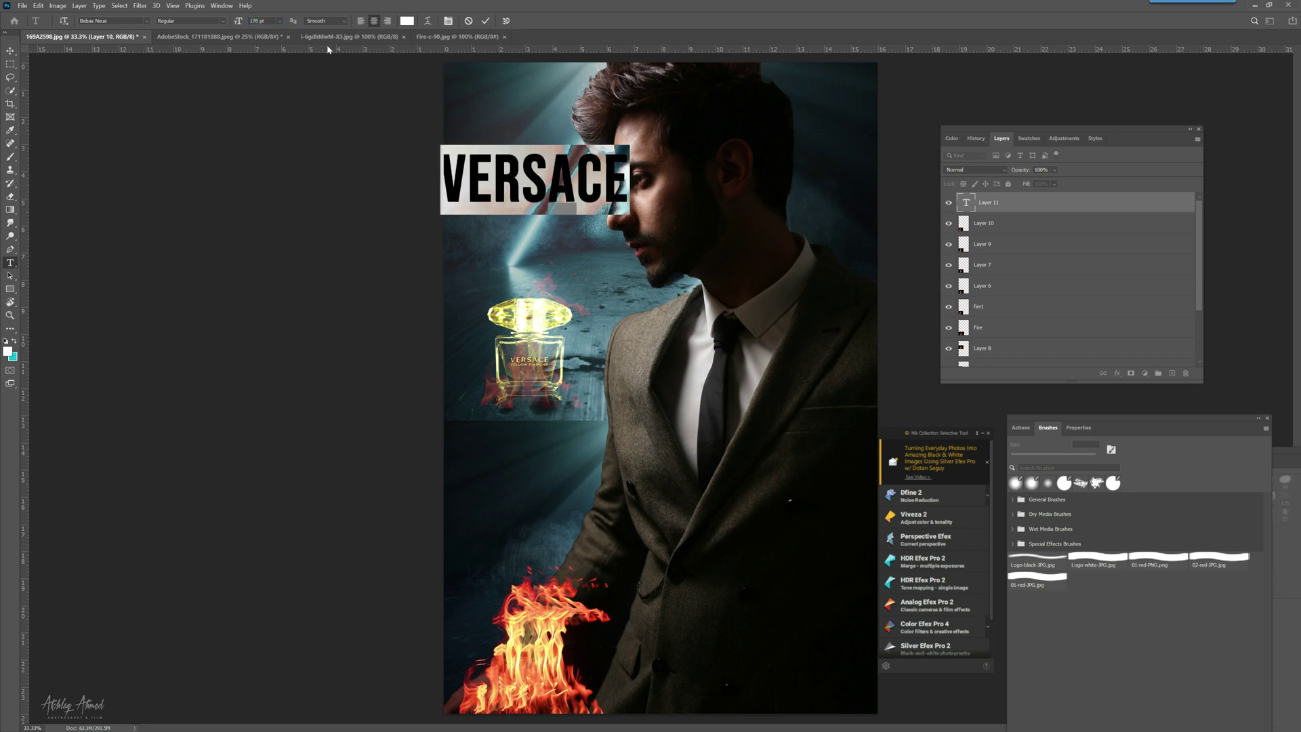
key(ctrl+Return)
key(v)
drag(494, 205, 538, 241)
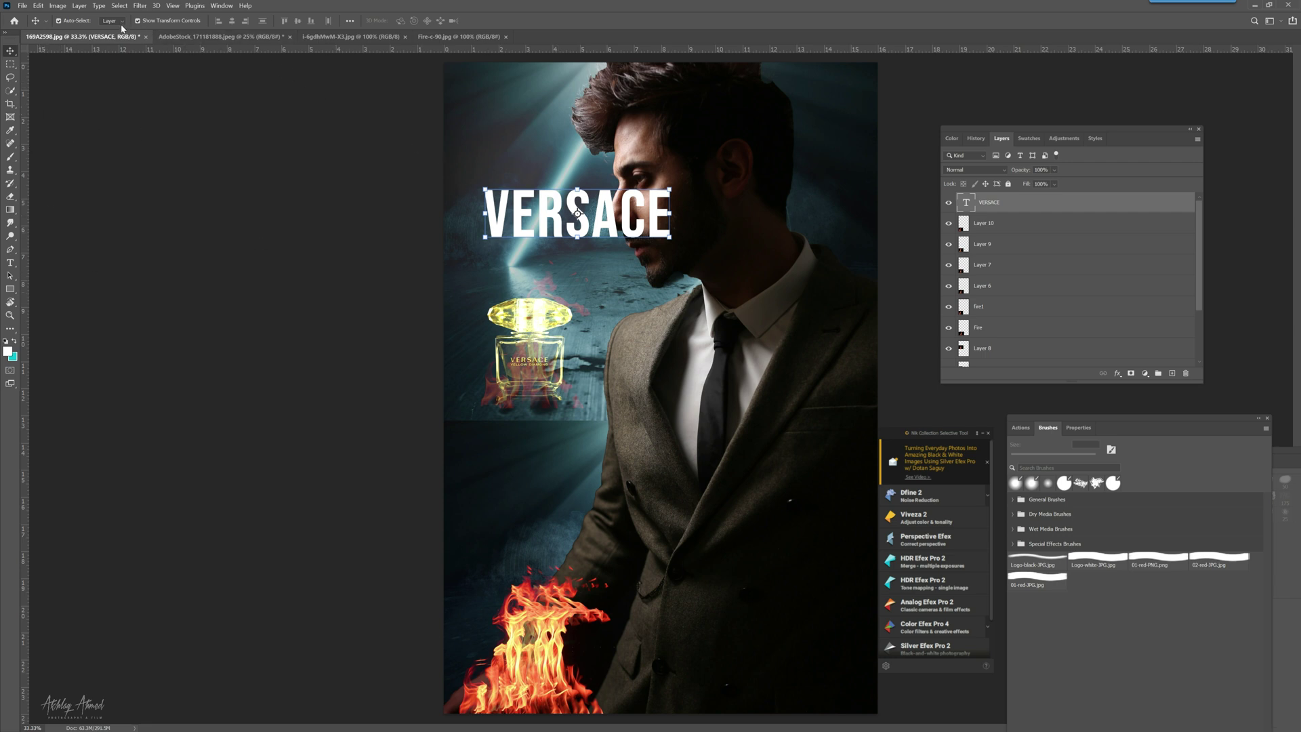
Step: Change the font of the VERSACE text to Agency FB
click(10, 262)
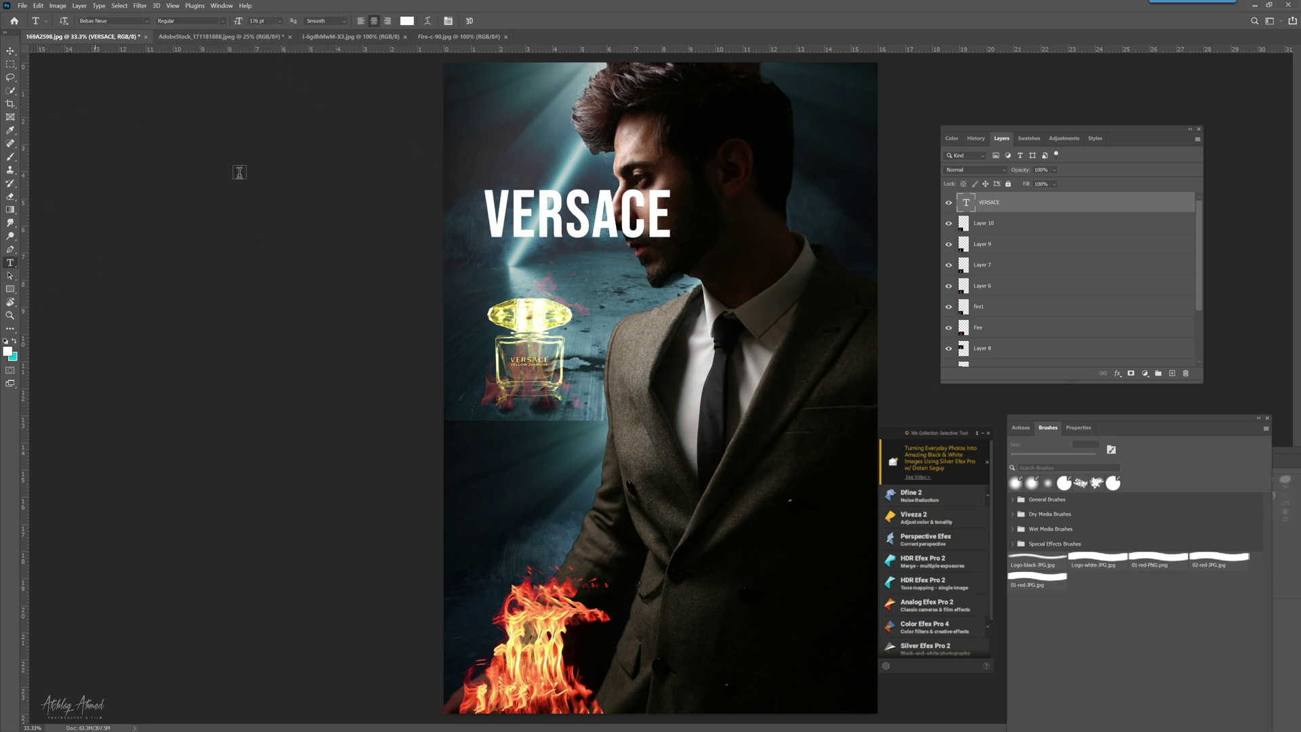
click(223, 22)
click(146, 21)
click(129, 244)
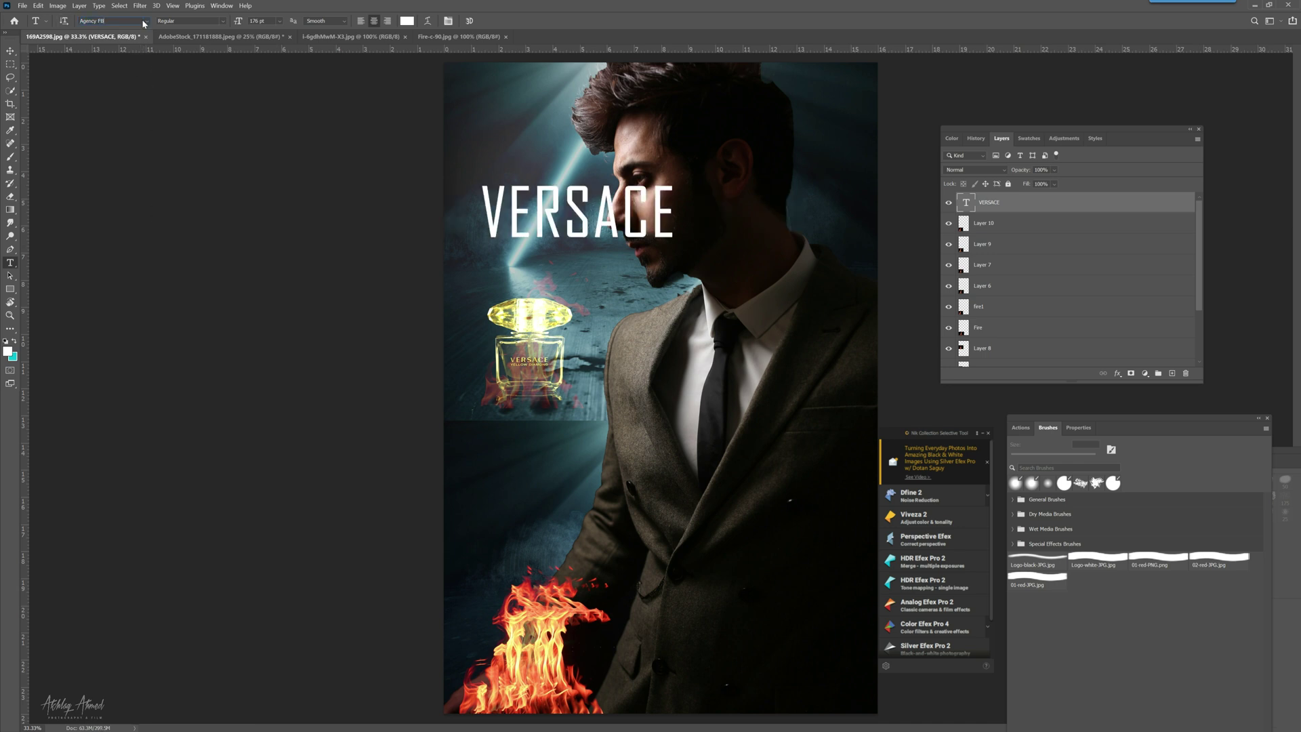
Step: Try other fonts, such as Impact, on the VERSACE text and discard them
click(103, 21)
key(Down)
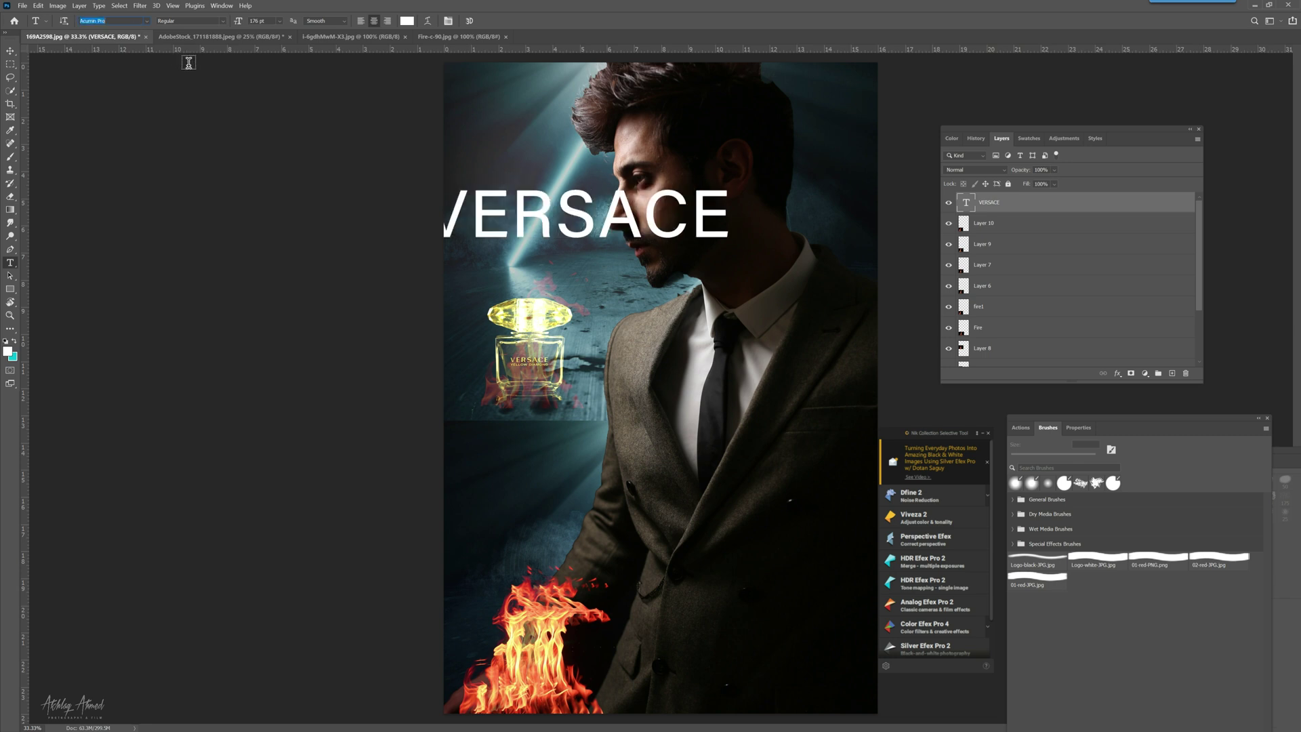
key(Up)
key(Down)
key(Up)
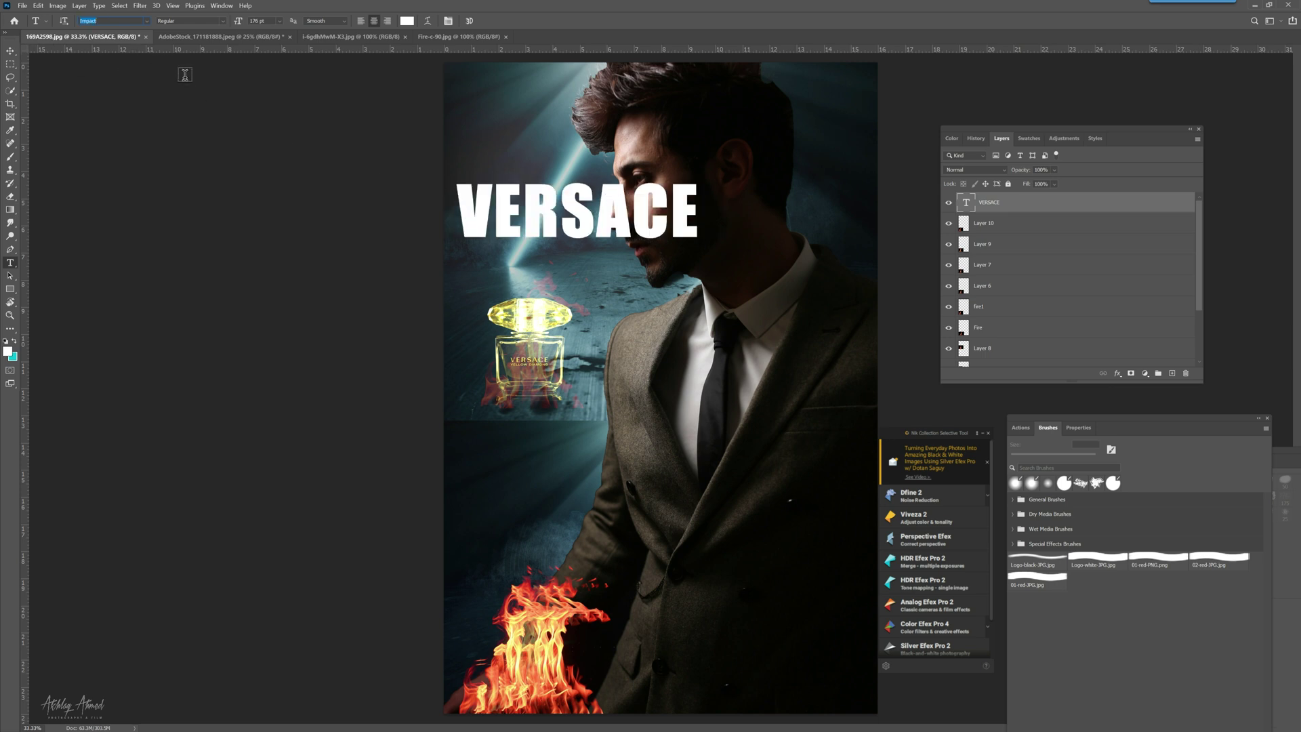
click(12, 52)
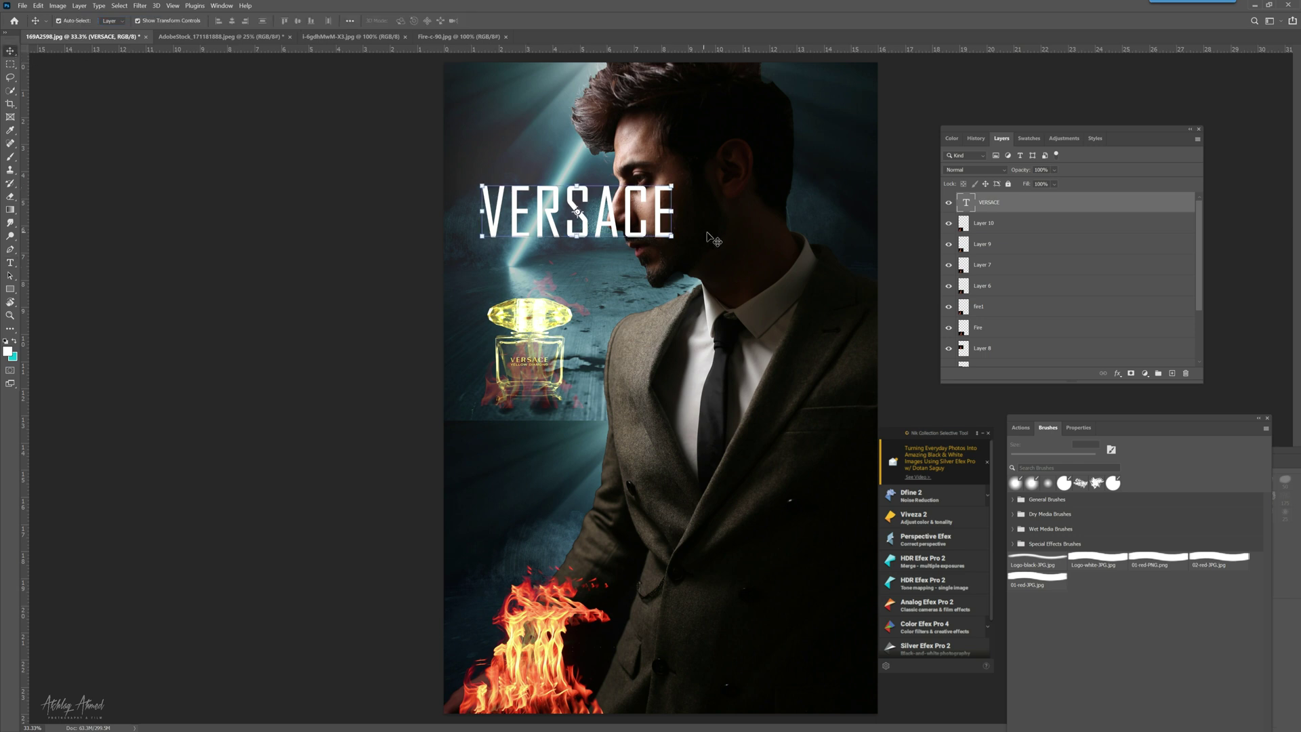
Step: Enlarge the VERSACE text to about 270 pt and reposition it so the whole word lies inside the poster
click(10, 263)
drag(238, 21, 296, 25)
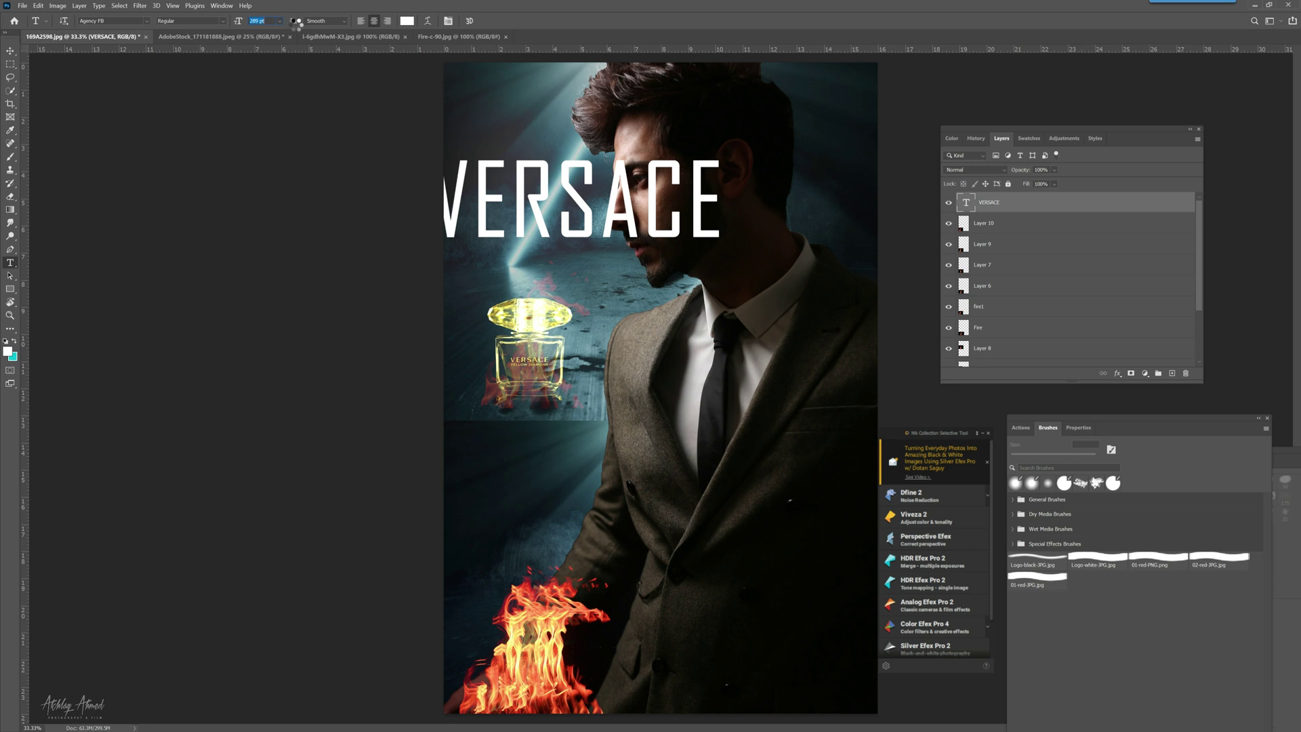
click(11, 51)
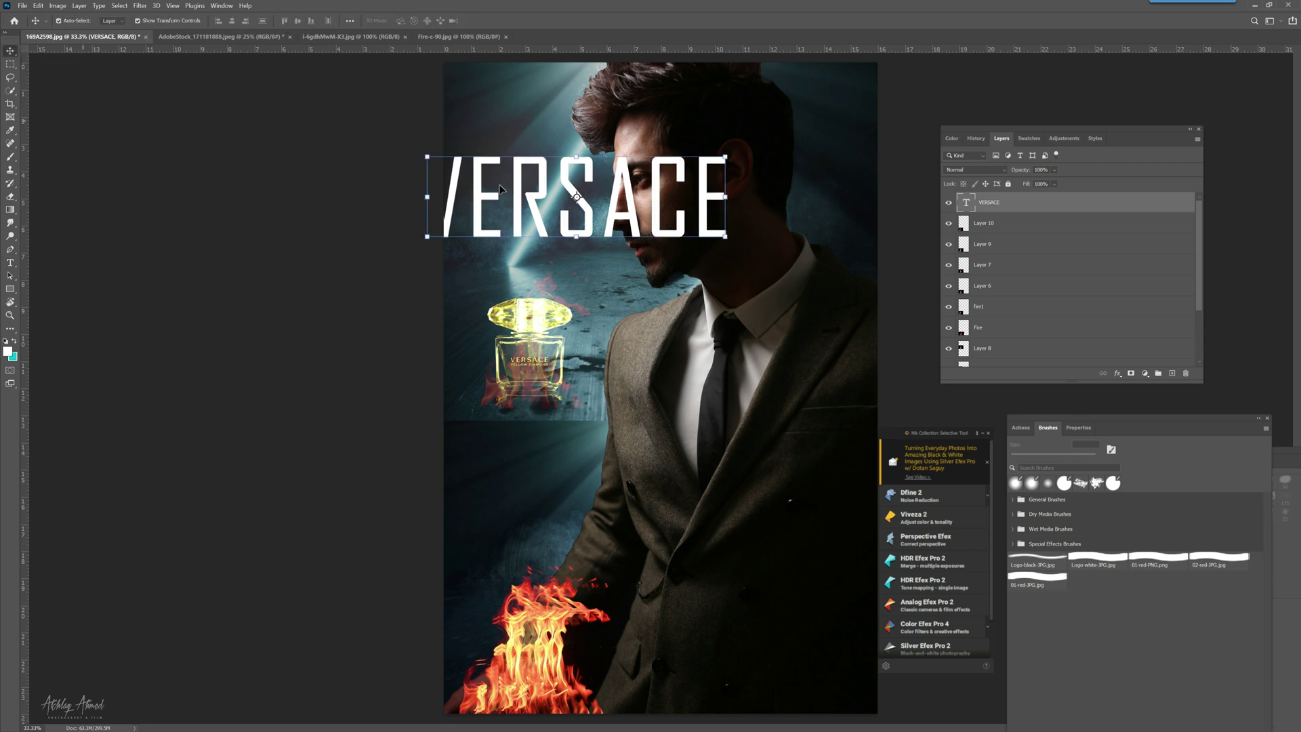
drag(526, 197, 577, 187)
click(217, 67)
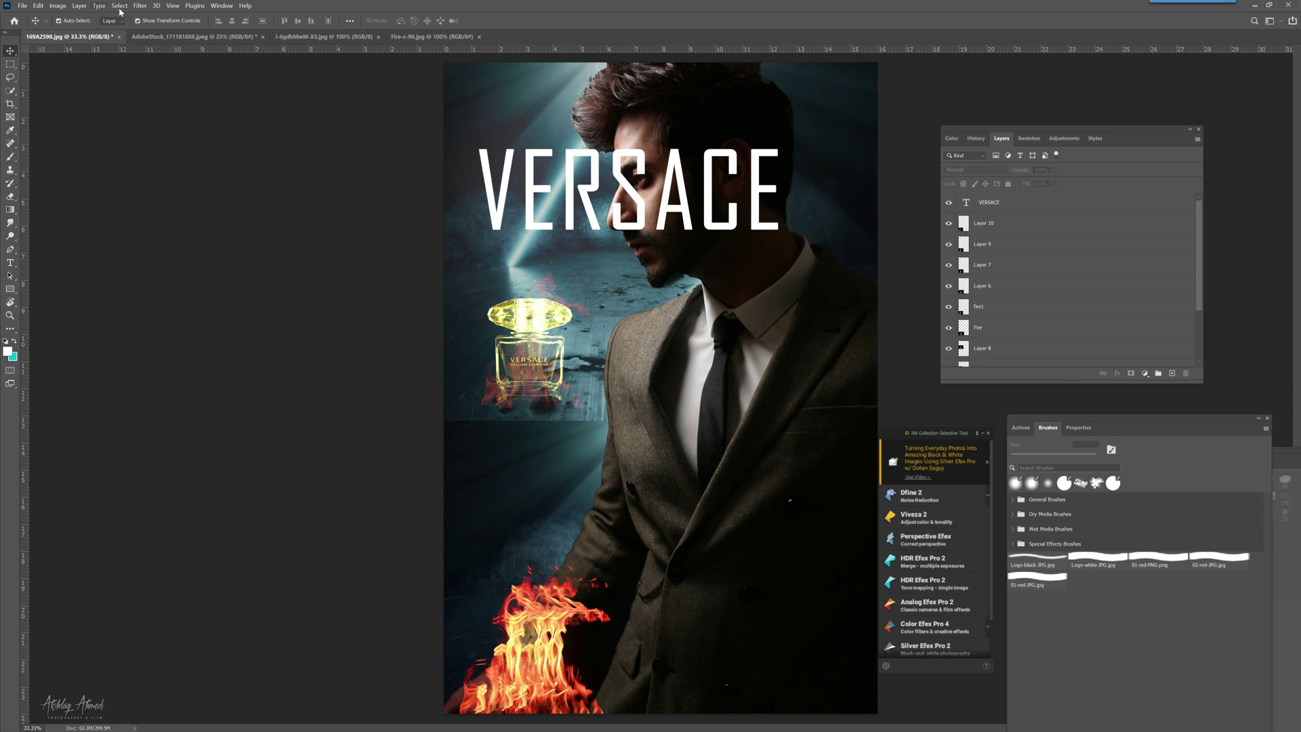
Step: Try to move the part of the VERSACE text inside the loaded selection of the man, and clear the selection
click(118, 5)
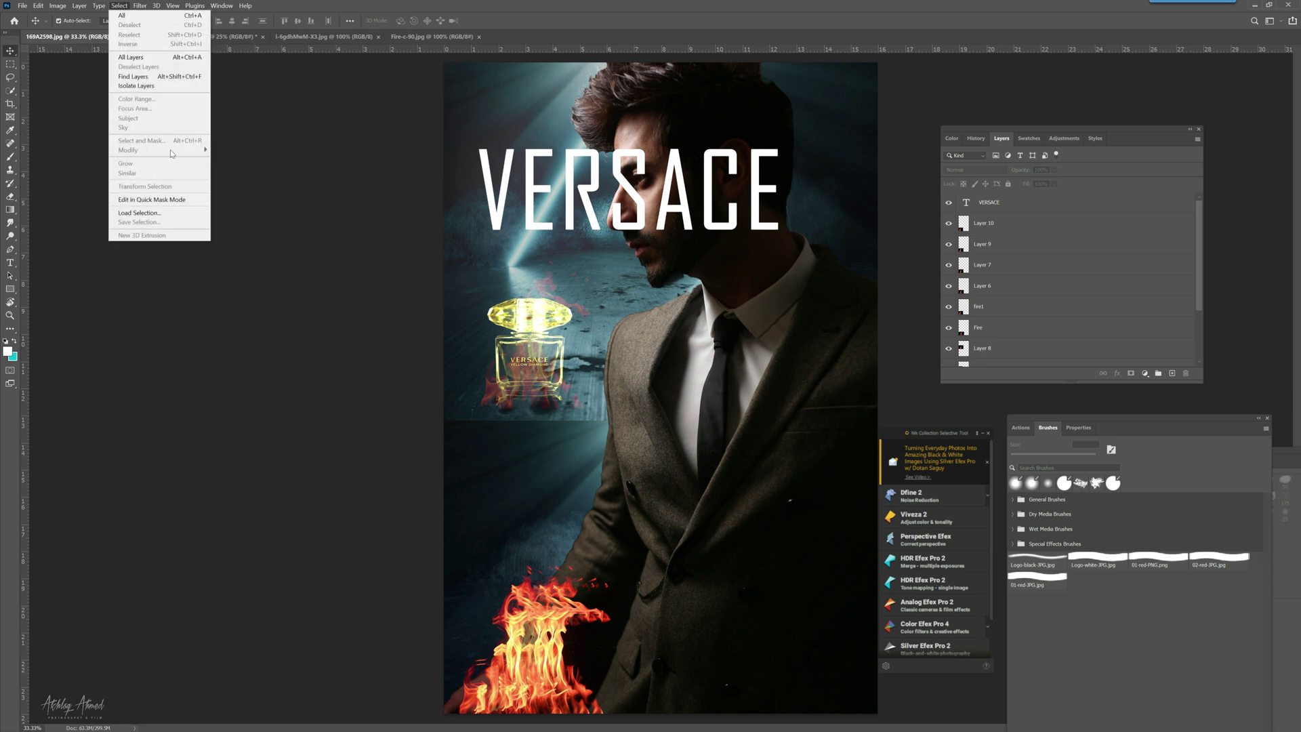
click(173, 212)
click(366, 234)
click(368, 248)
click(414, 213)
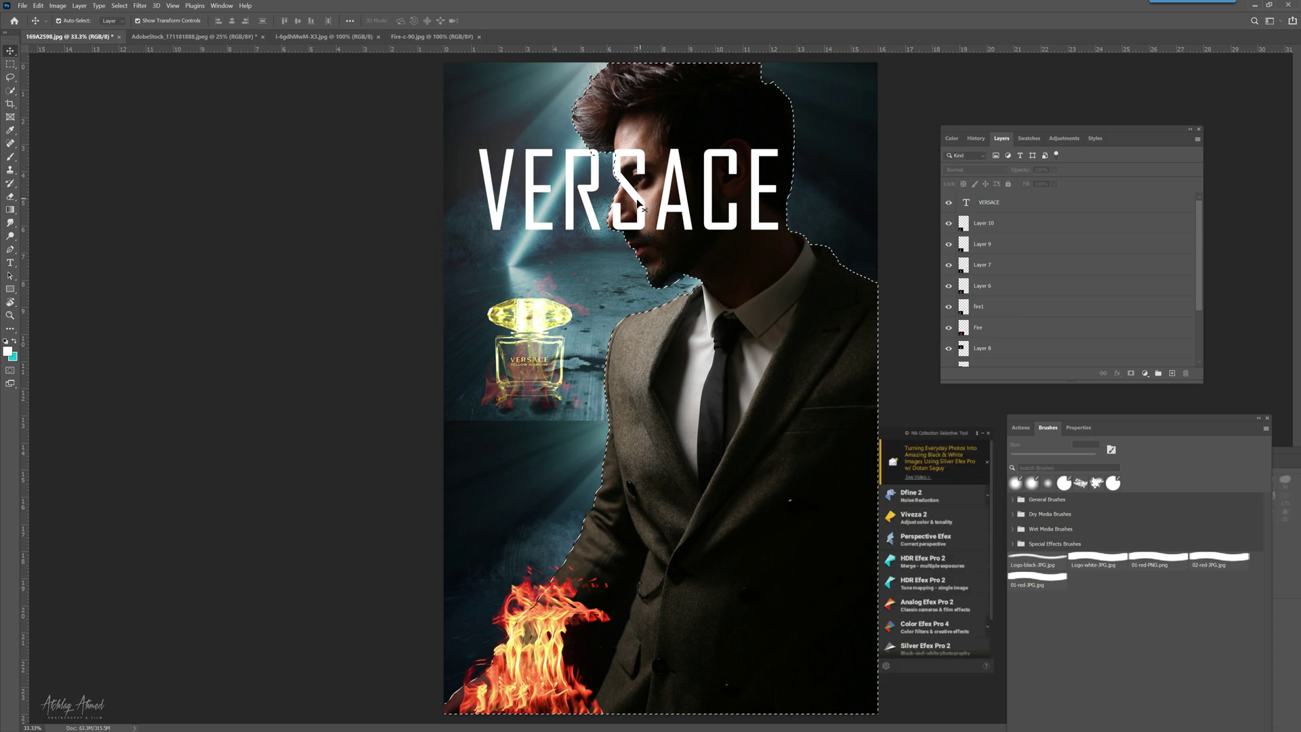
click(639, 206)
mouse_move(640, 205)
mouse_down()
mouse_move(656, 236)
mouse_move(636, 206)
mouse_move(643, 215)
mouse_up()
key(ctrl+z)
key(ctrl+d)
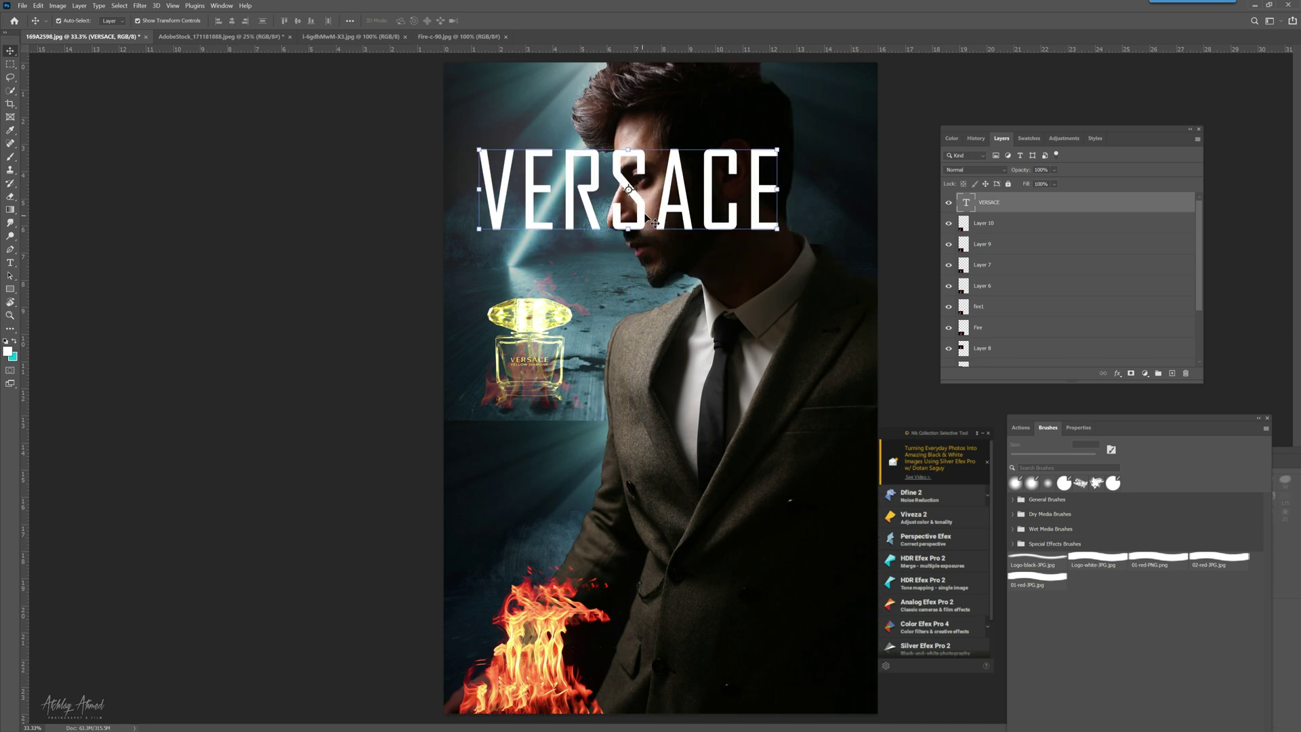
Step: Rasterize the VERSACE text layer
right_click(1074, 207)
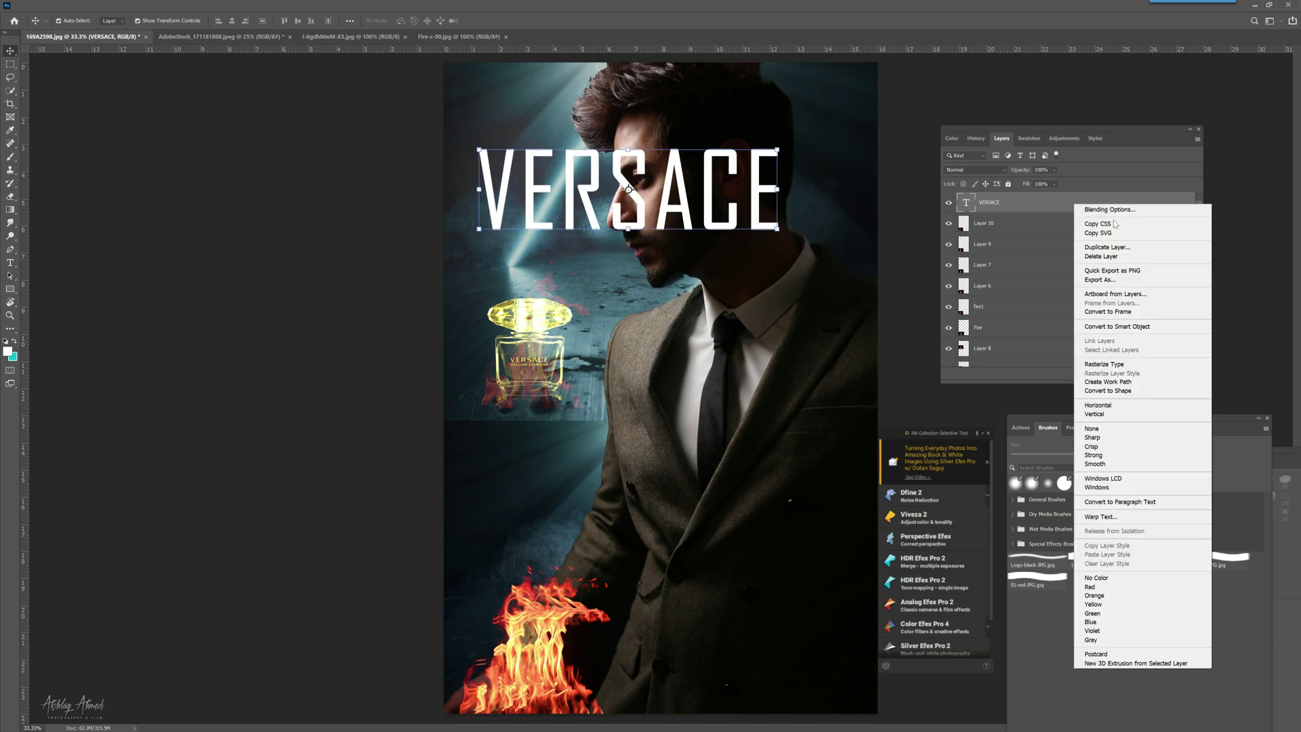
click(1129, 366)
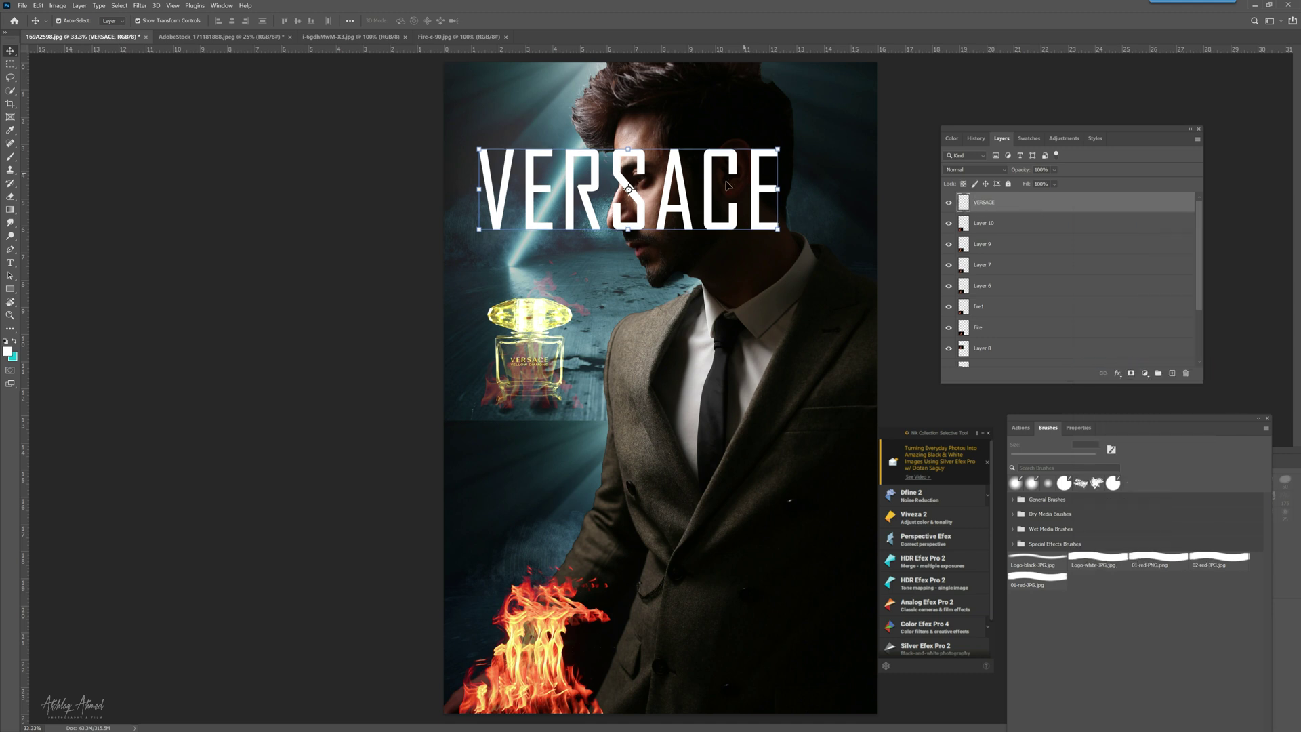
Step: Load the Body selection and cut the SACE part of the lettering that overlaps the man
click(119, 5)
click(137, 213)
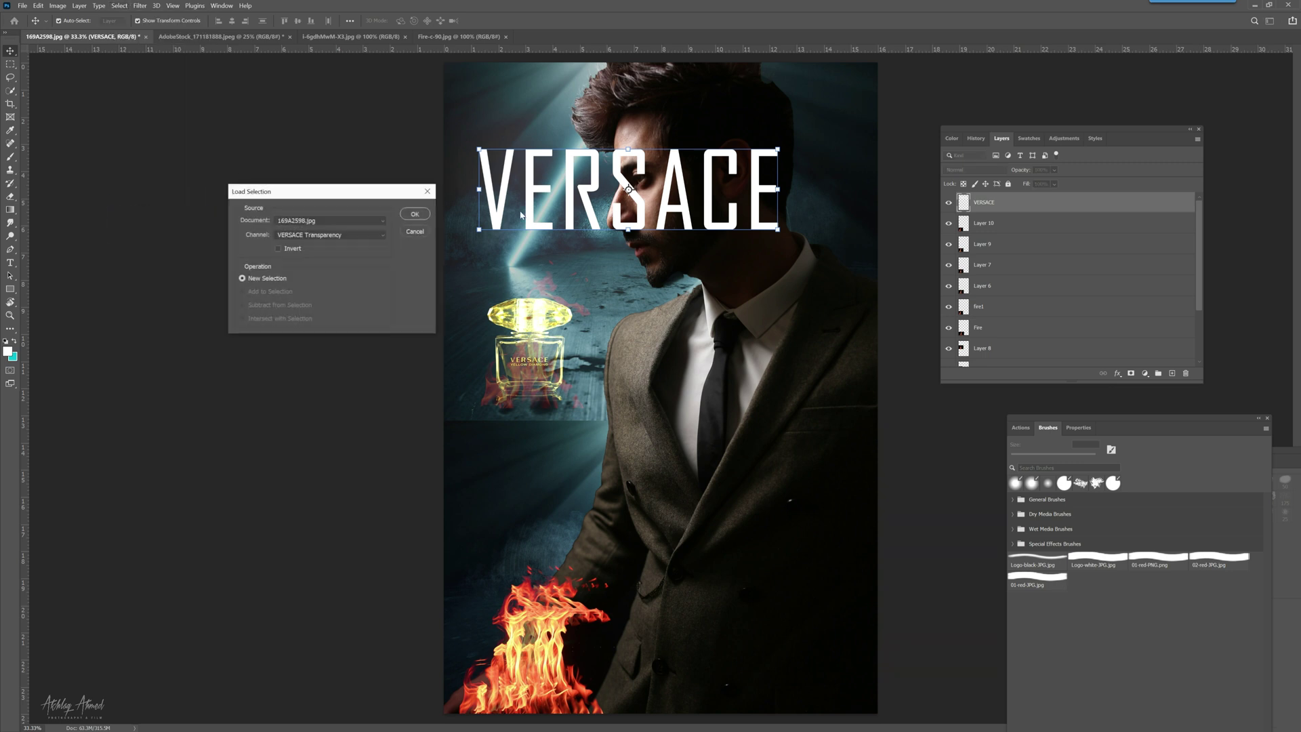
click(373, 236)
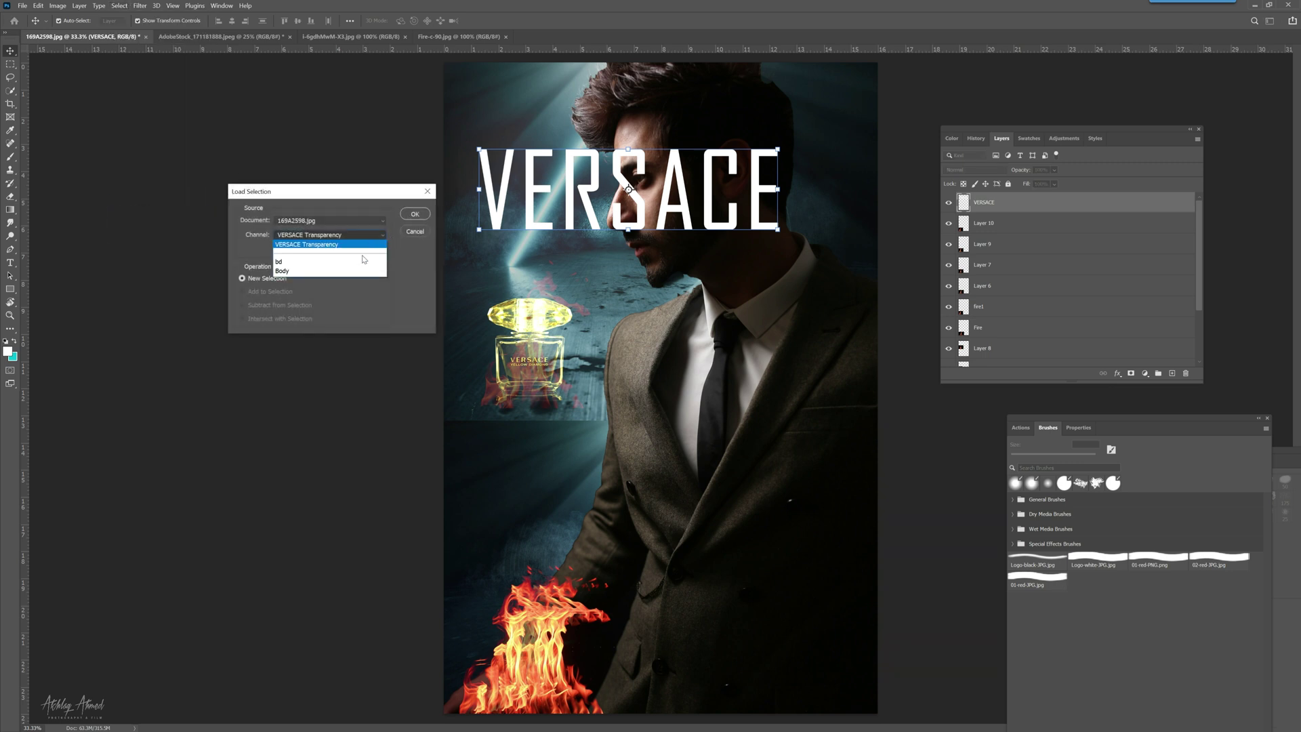
click(354, 273)
click(413, 214)
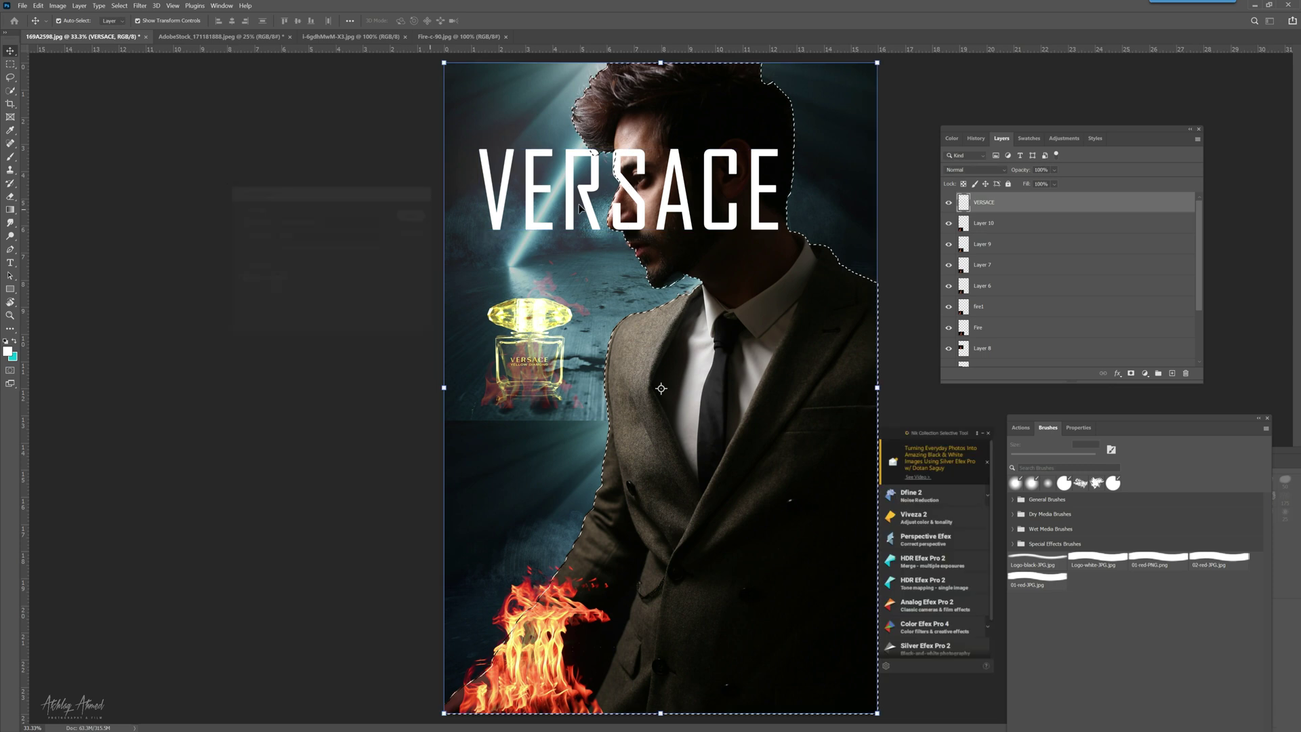
drag(642, 235, 681, 420)
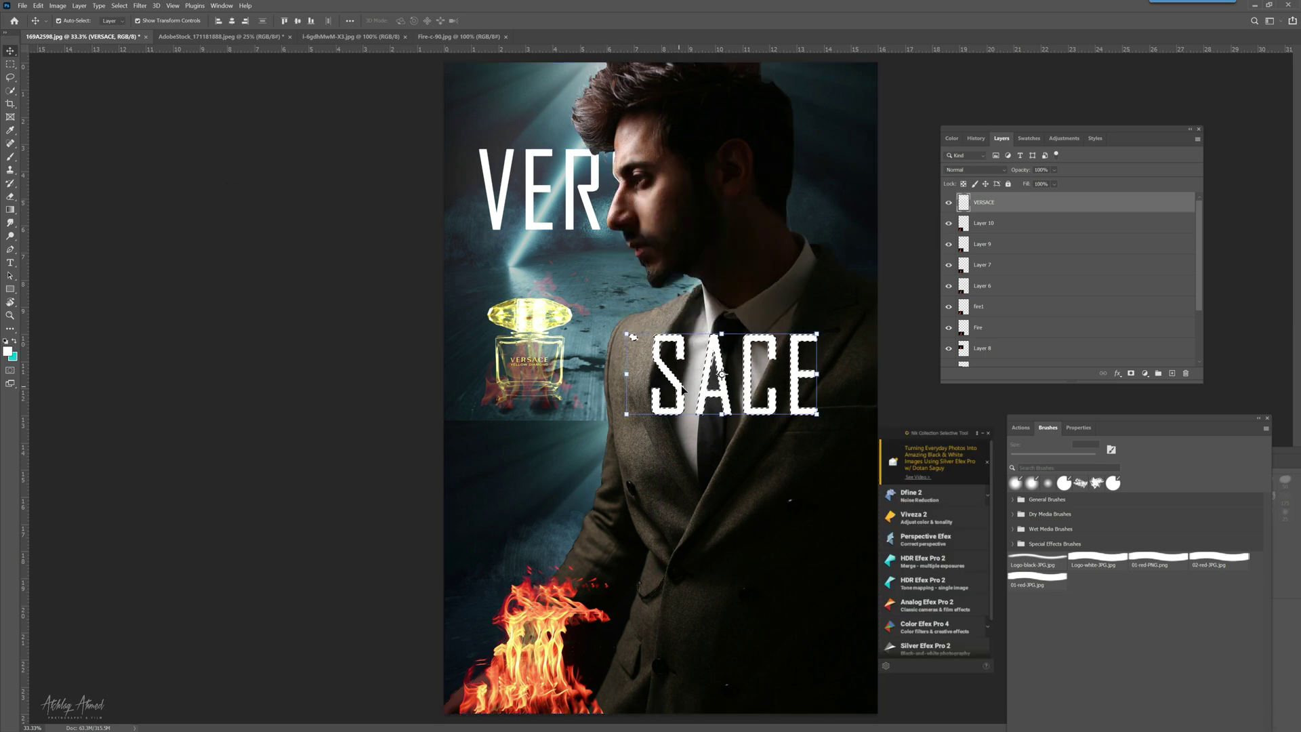
click(38, 5)
click(54, 62)
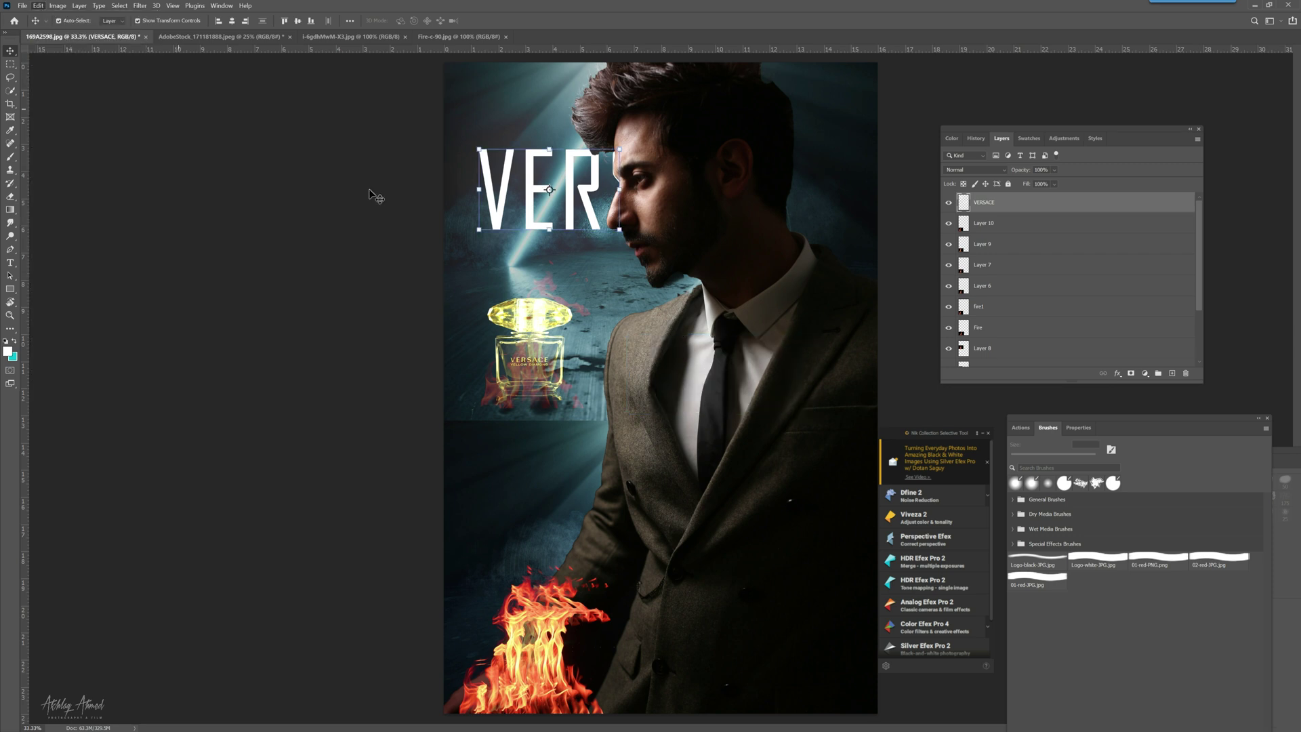
click(337, 260)
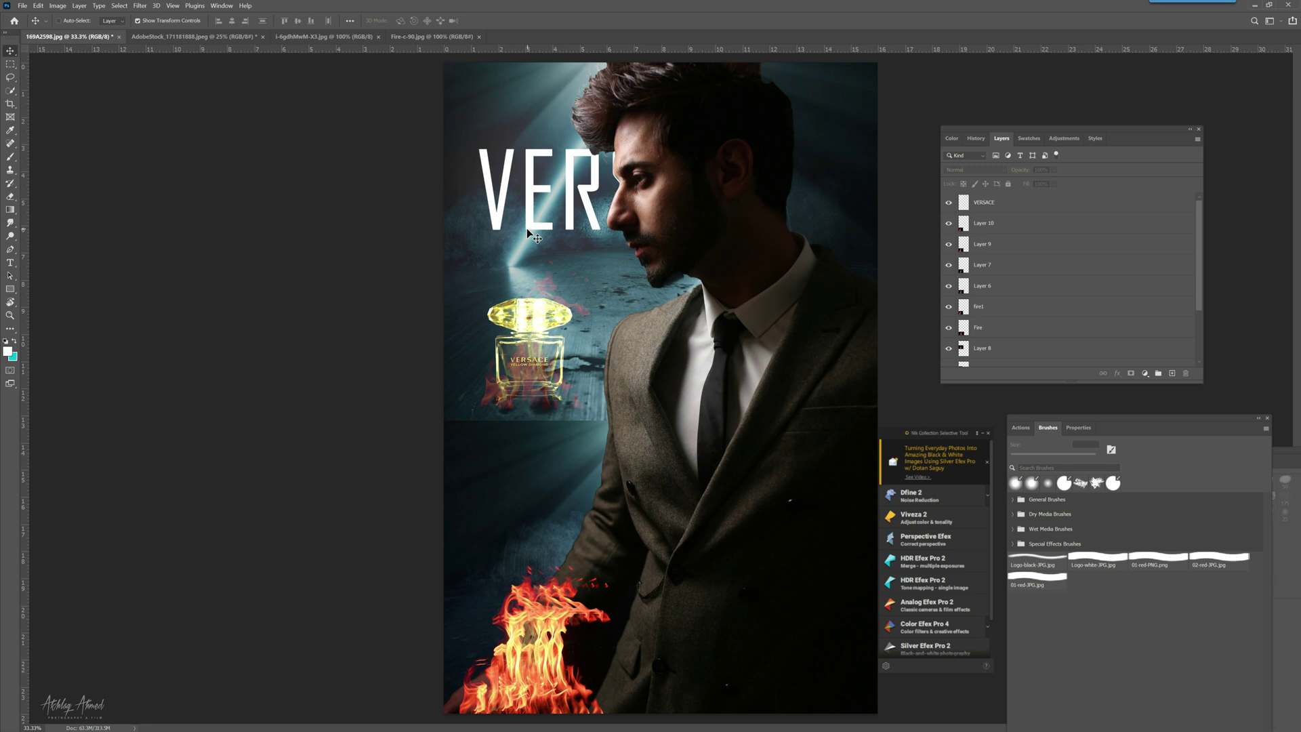
Step: Undo the cut and the move to restore the full VERSACE lettering, with nothing selected
key(ctrl+v)
key(ctrl+z)
key(ctrl+z)
key(ctrl+d)
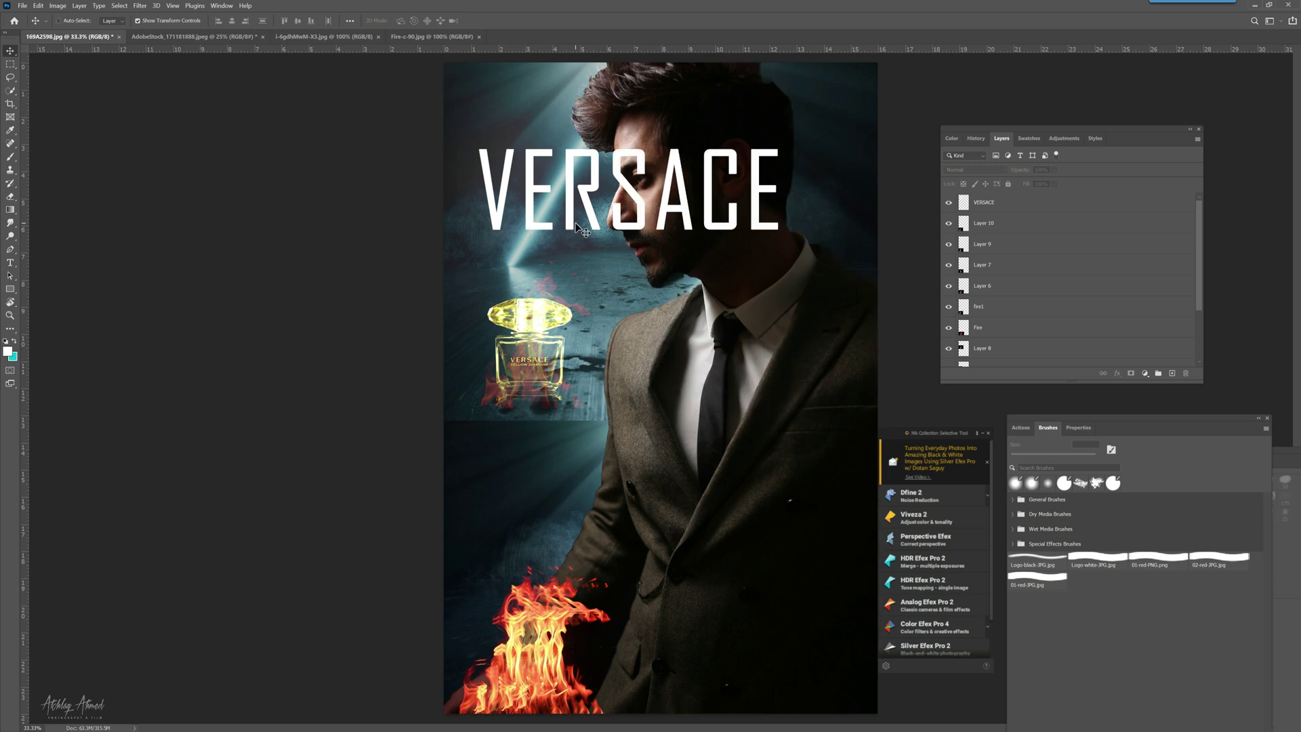
Step: Scale the VERSACE lettering to 131.80% so it spans nearly the full width of the poster
click(584, 205)
drag(780, 188, 855, 183)
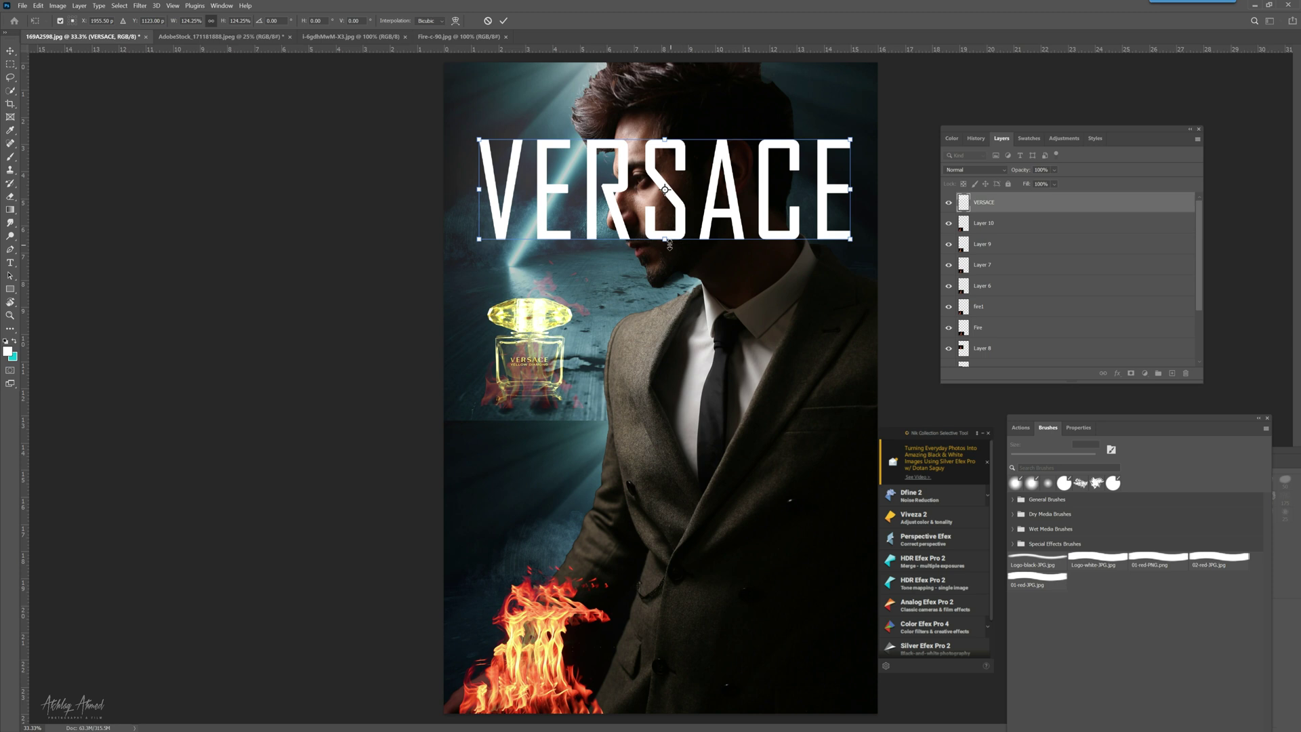
drag(663, 239, 663, 250)
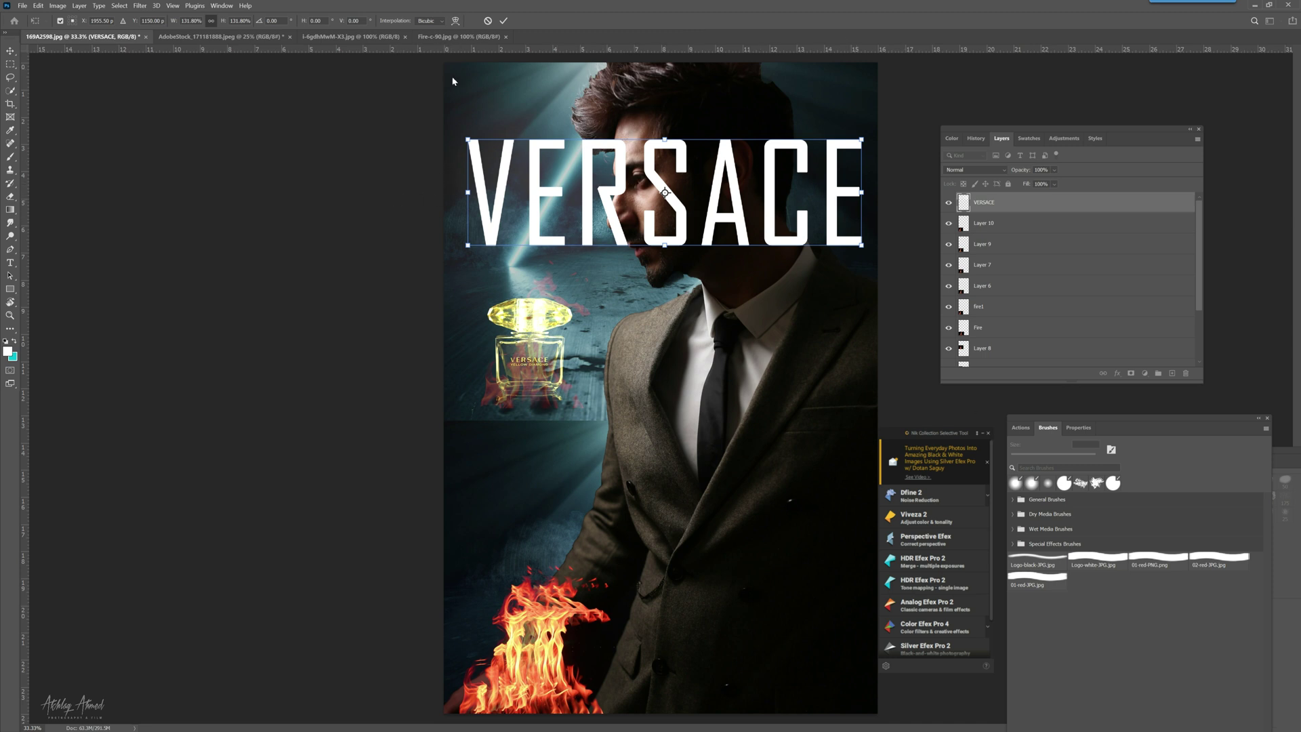
key(Return)
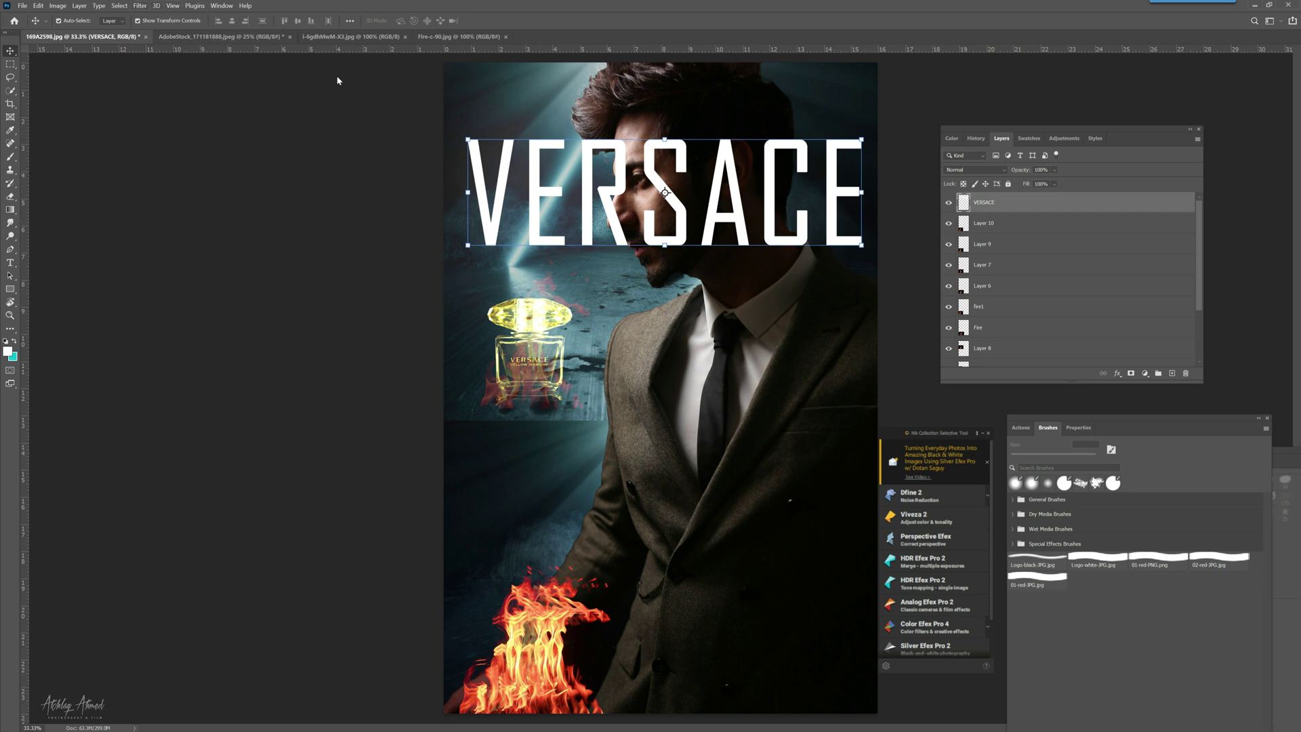
Step: Load the Body channel as a new selection around the man with the VERSACE layer active
right_click(990, 203)
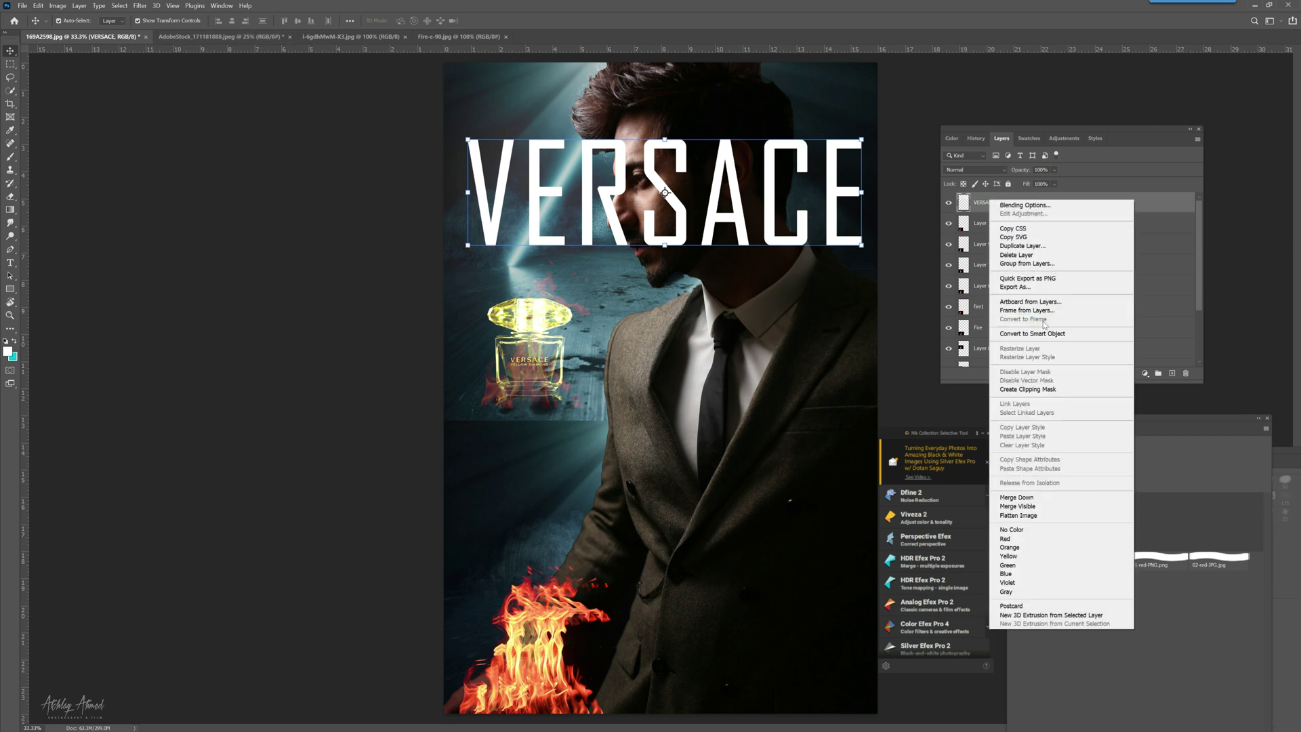
click(127, 12)
click(121, 7)
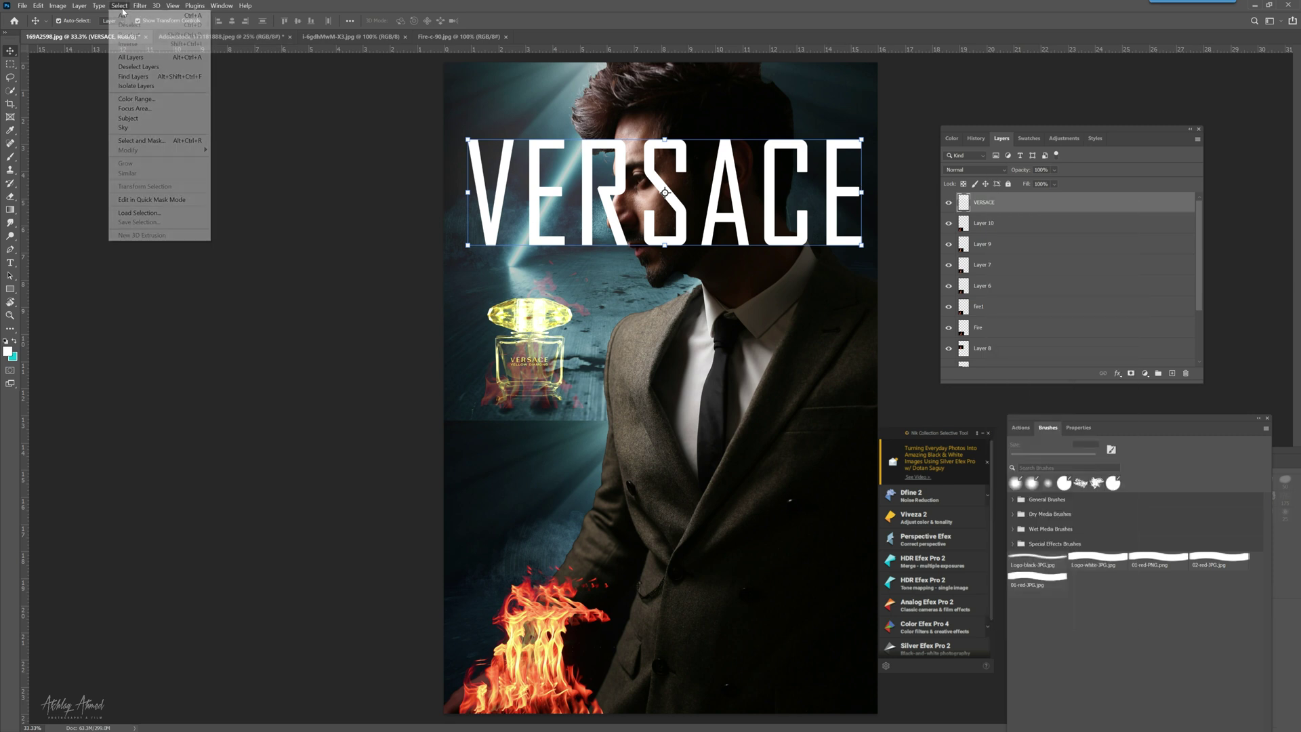
click(151, 214)
click(376, 236)
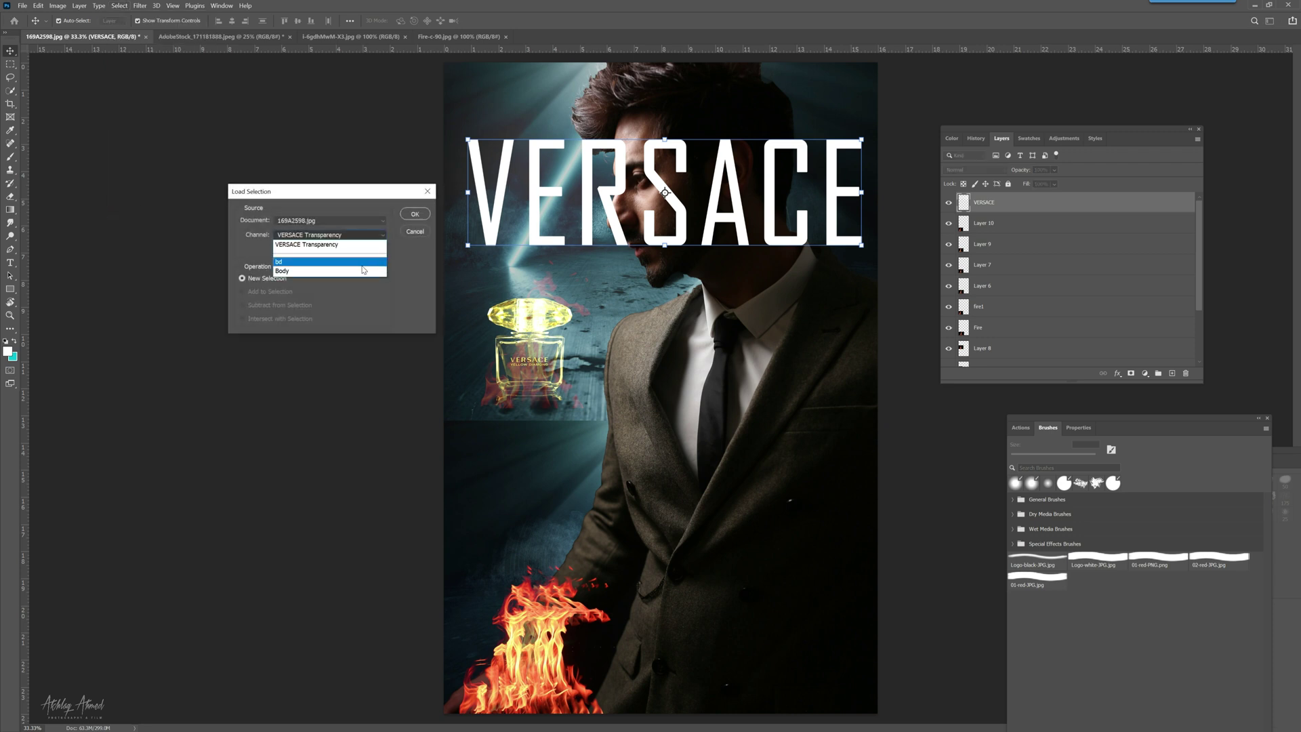
click(362, 270)
key(Return)
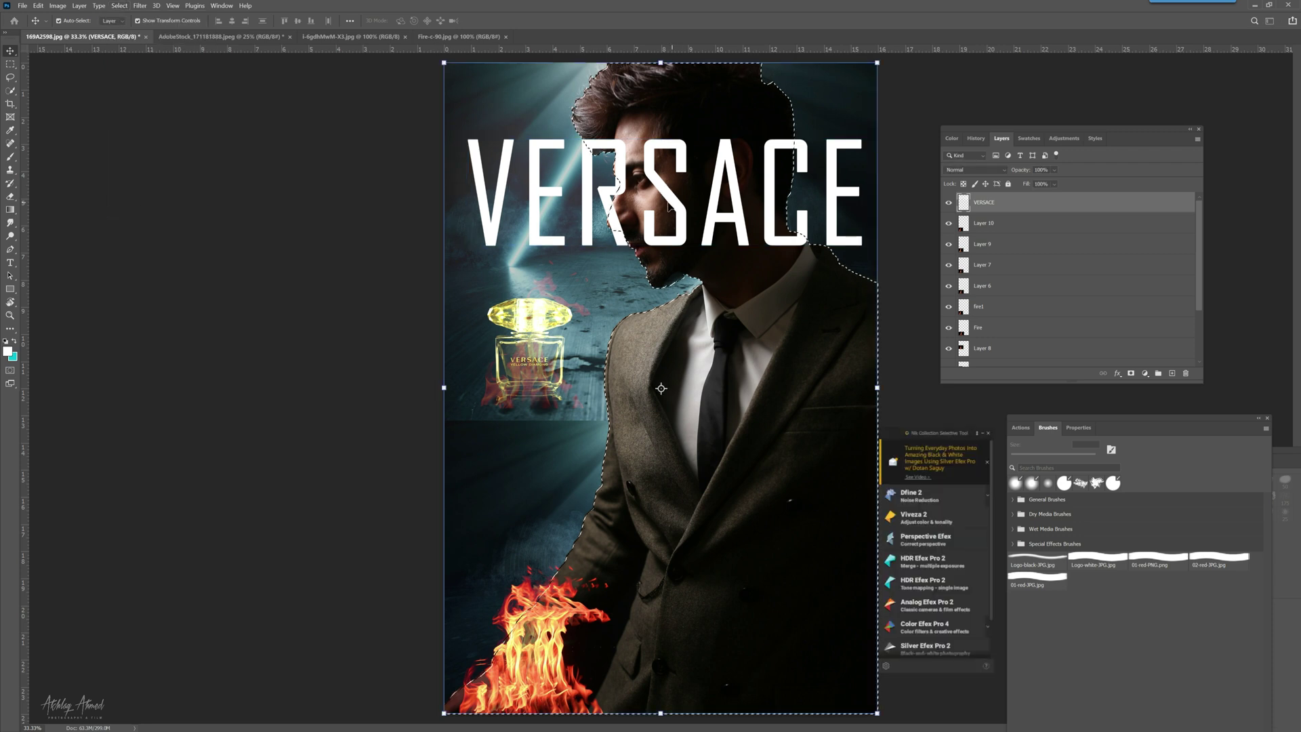
Step: Cut the part of the VERSACE lettering that overlaps the man and leave nothing selected
drag(669, 205, 712, 389)
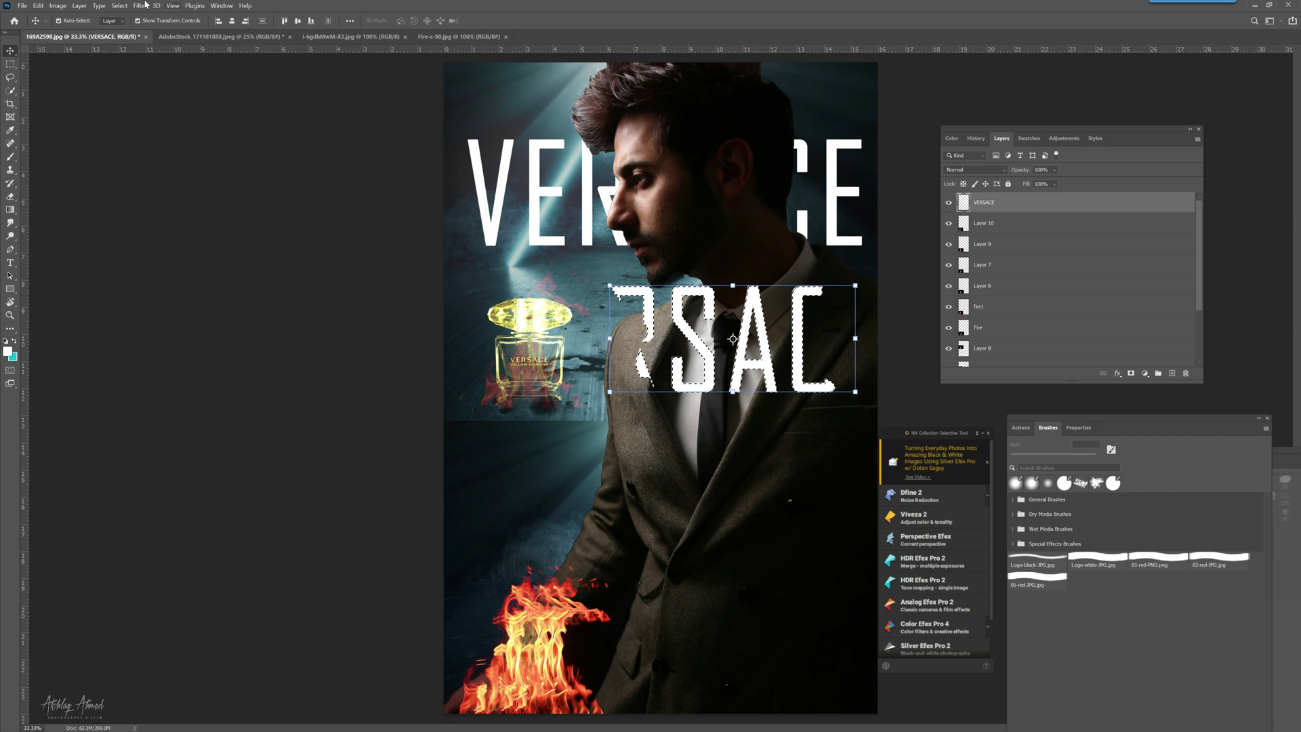
click(38, 5)
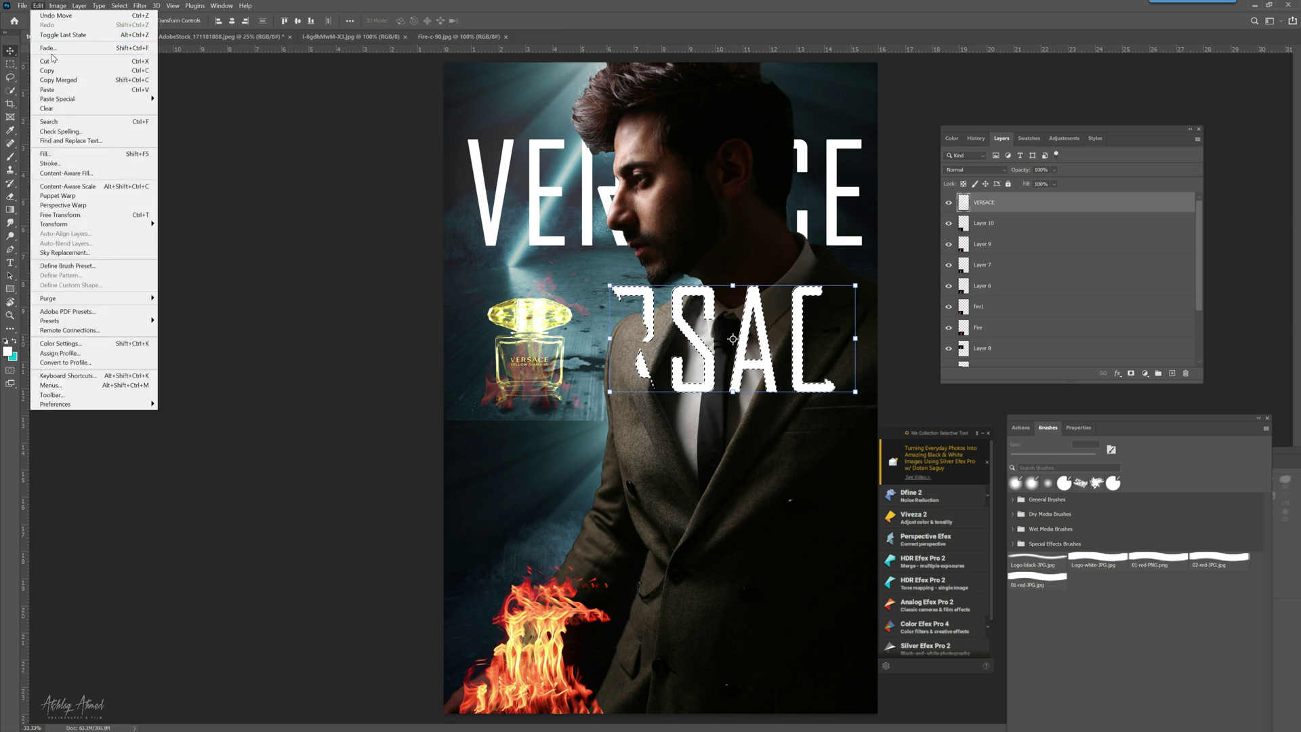
click(47, 61)
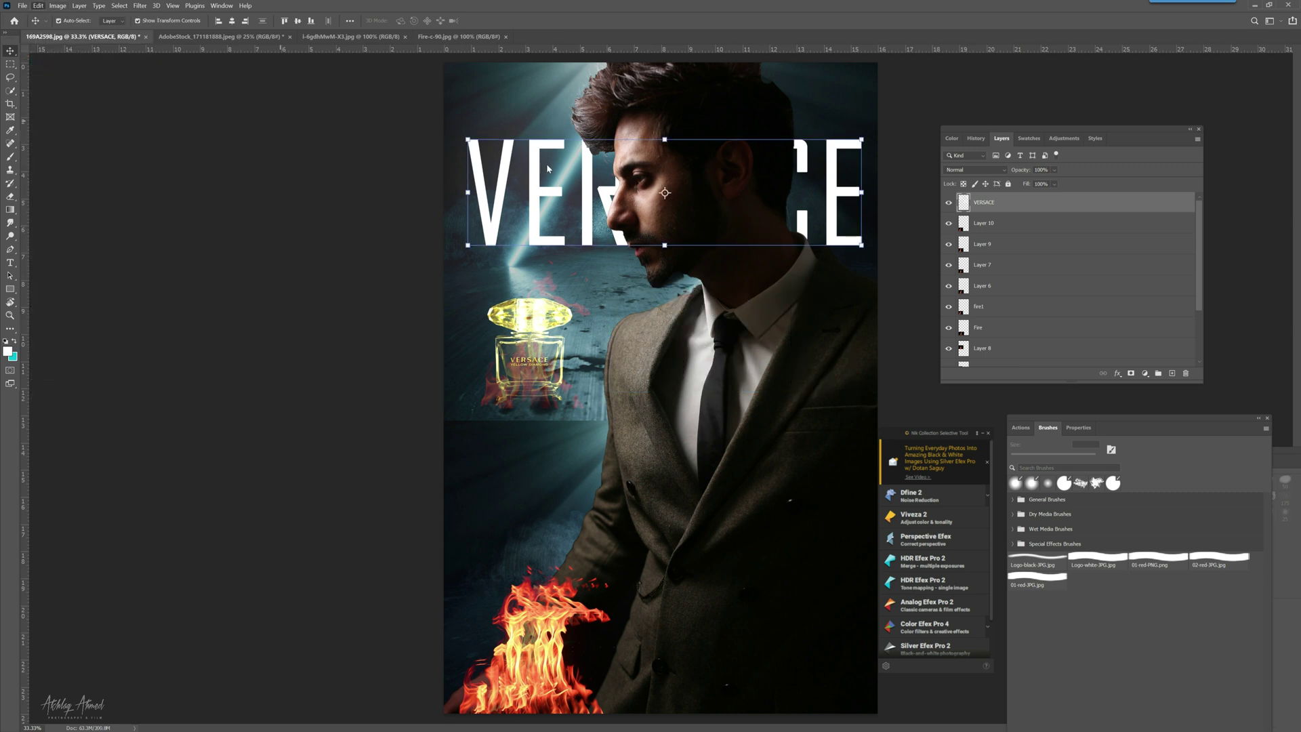
click(372, 224)
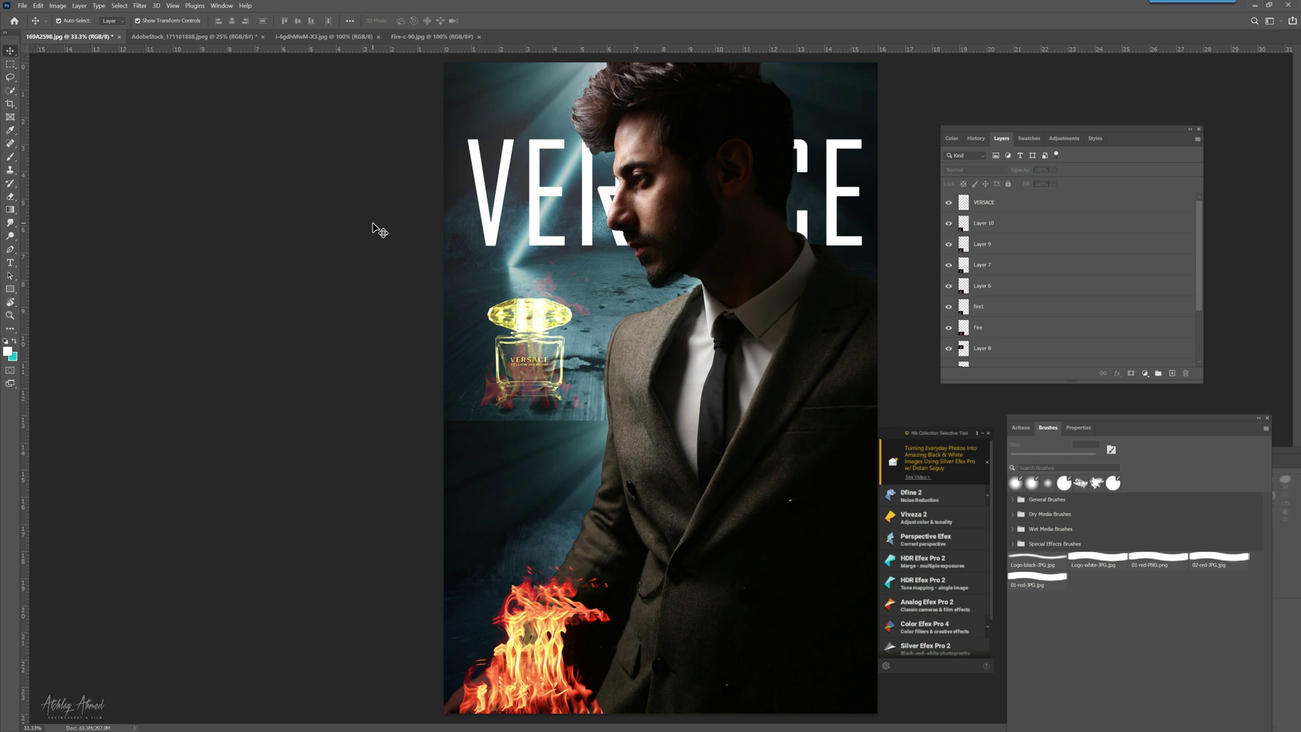
drag(1200, 246, 1201, 324)
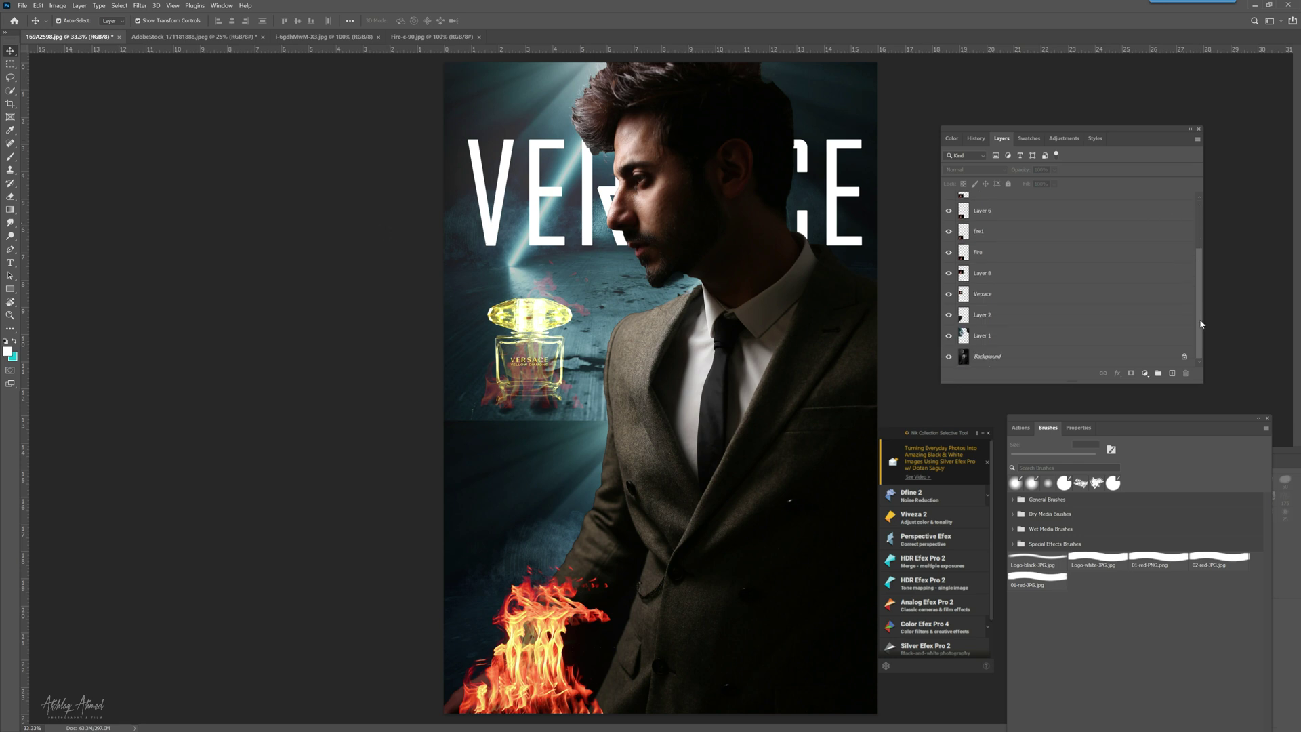
click(998, 358)
click(792, 370)
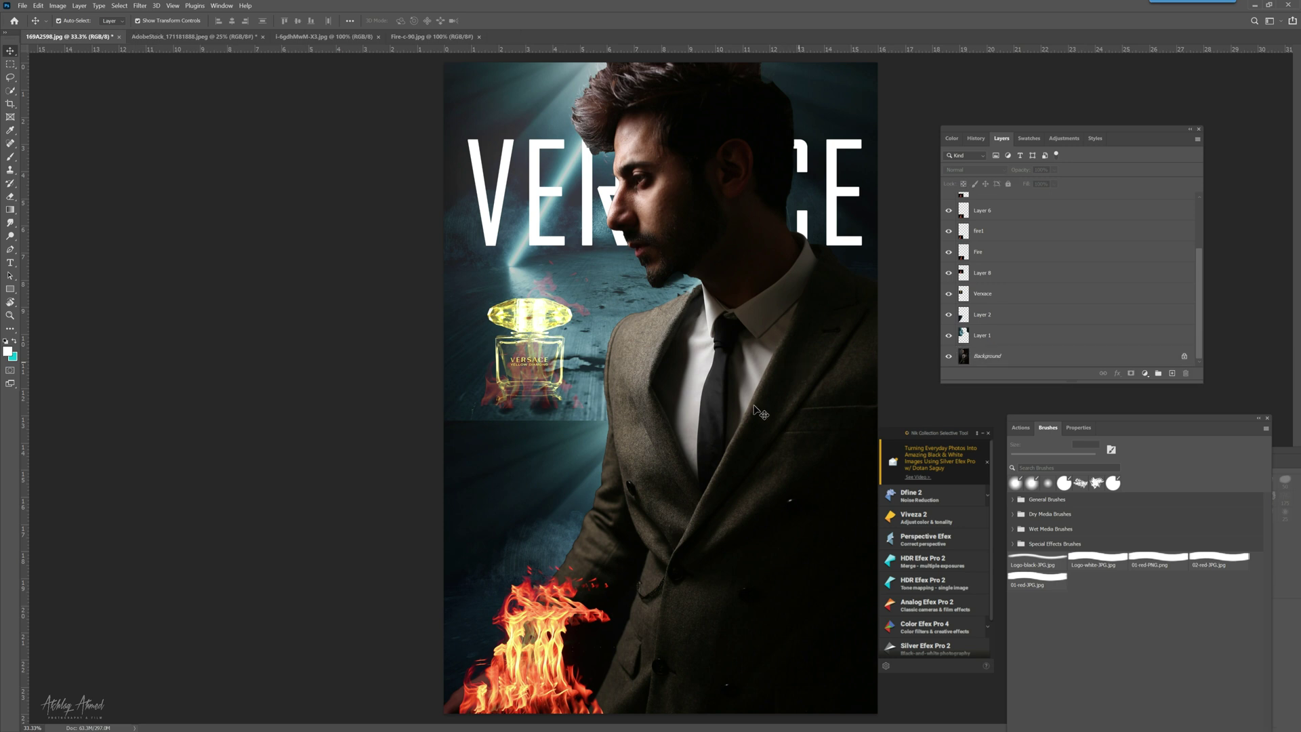
click(681, 464)
click(654, 399)
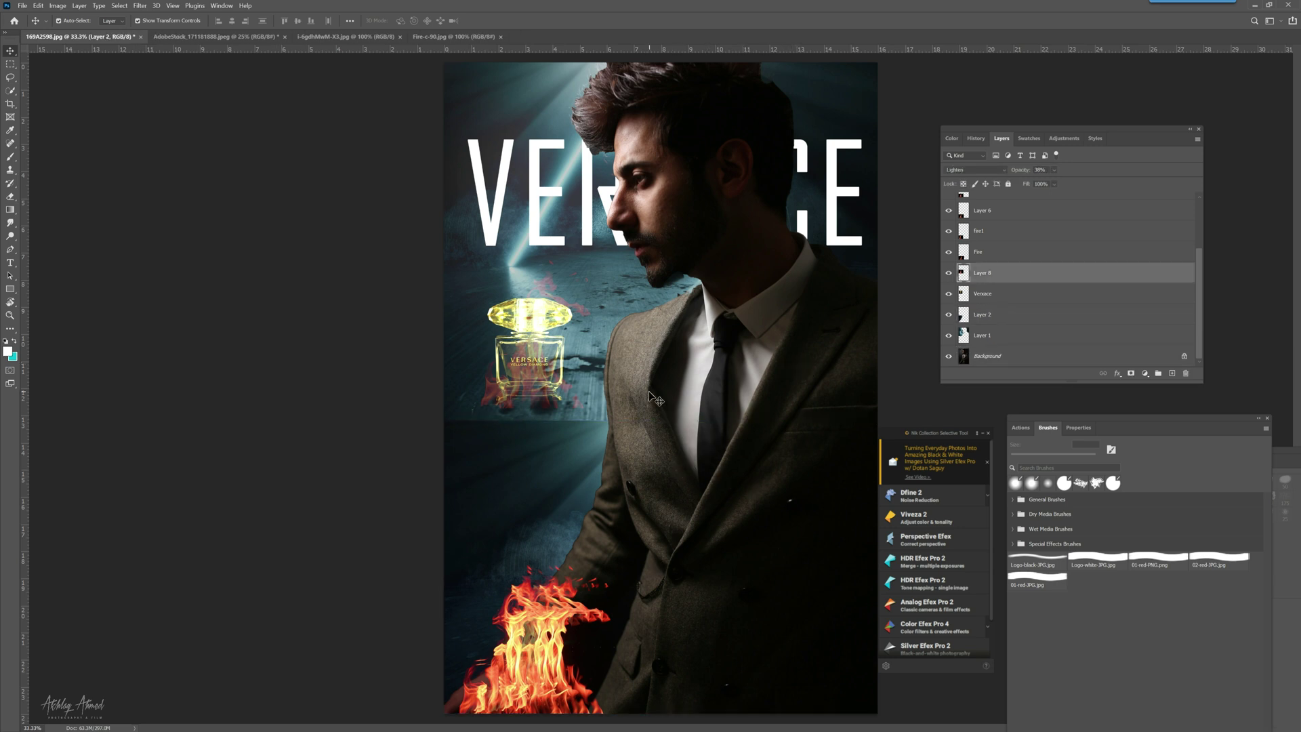
click(979, 342)
click(730, 477)
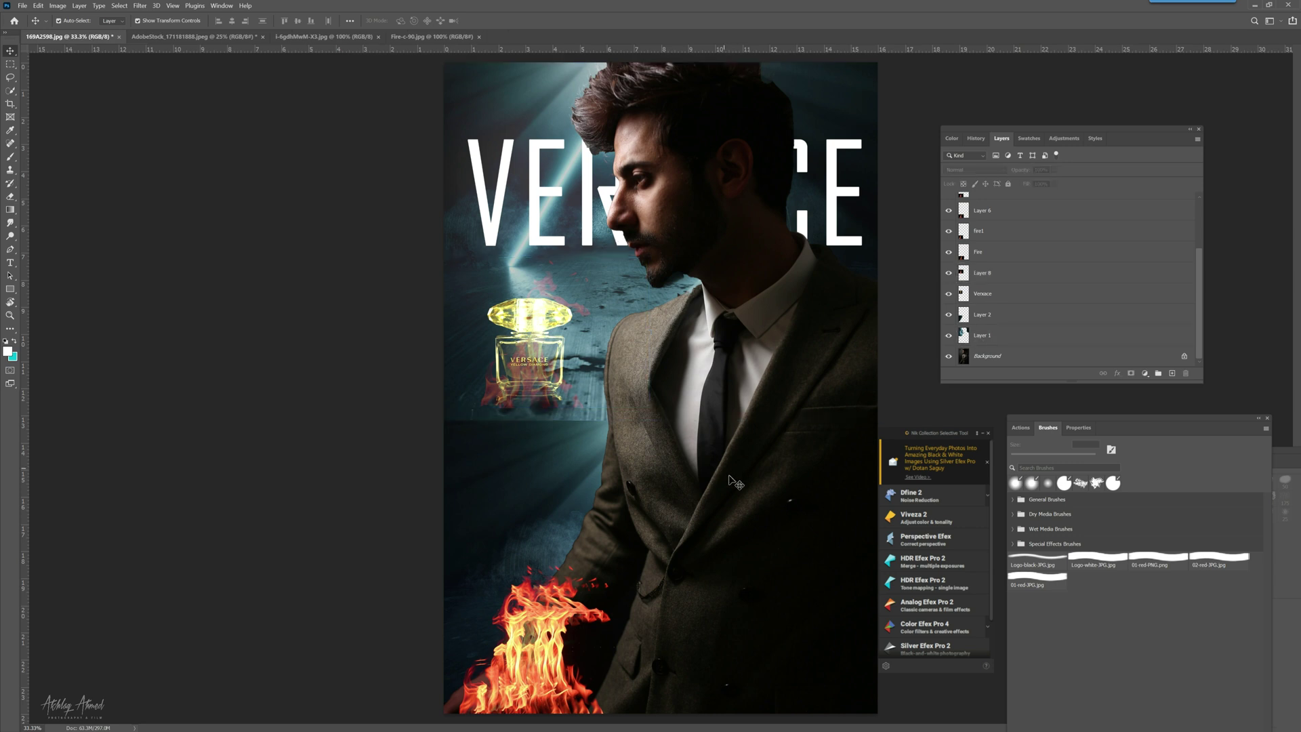
Step: Add a Curves adjustment directly above the Background layer and slightly shift the midtones of its Blue channel
click(1004, 359)
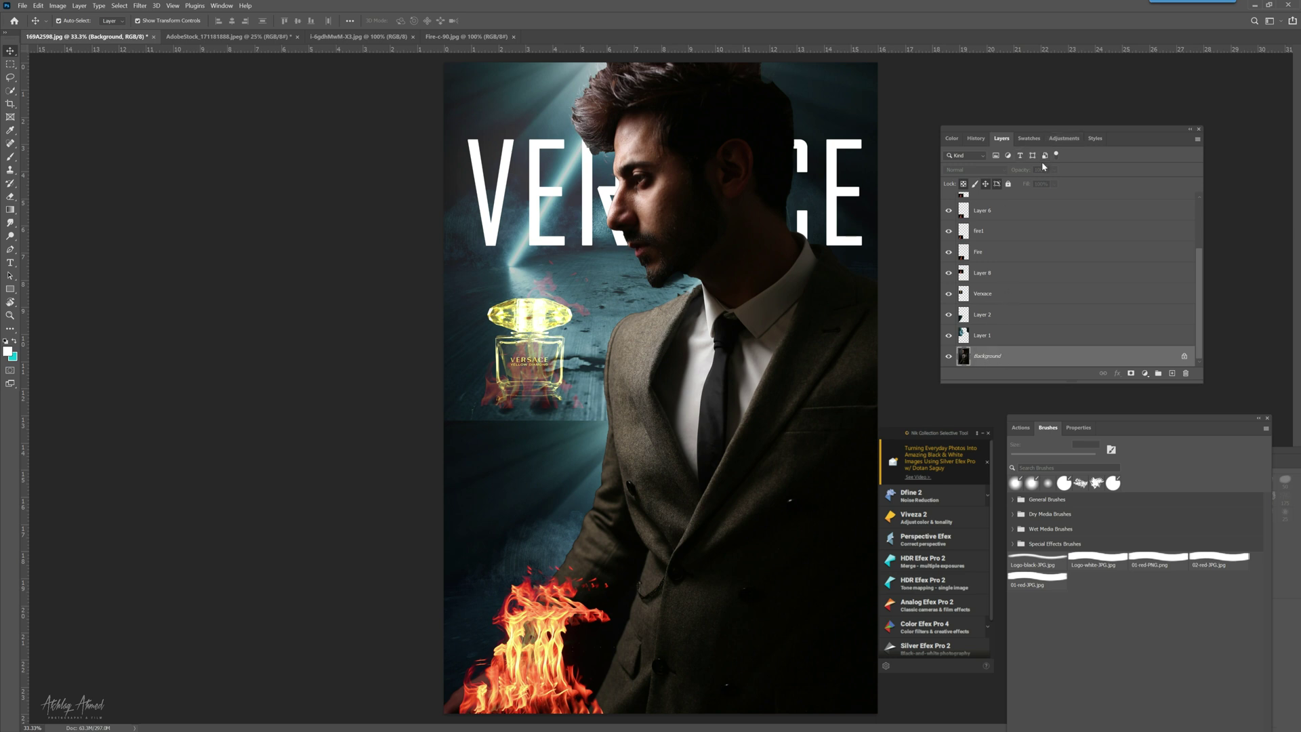
click(1054, 139)
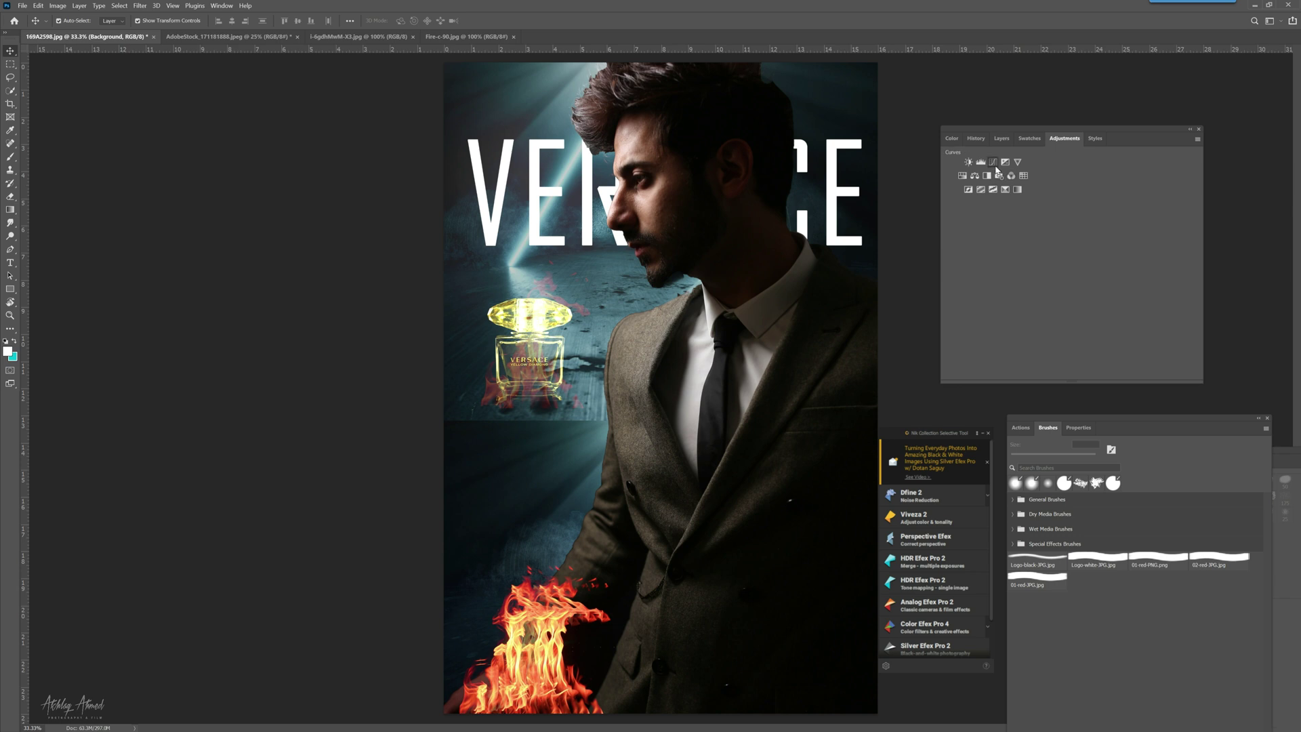
click(996, 169)
click(1133, 476)
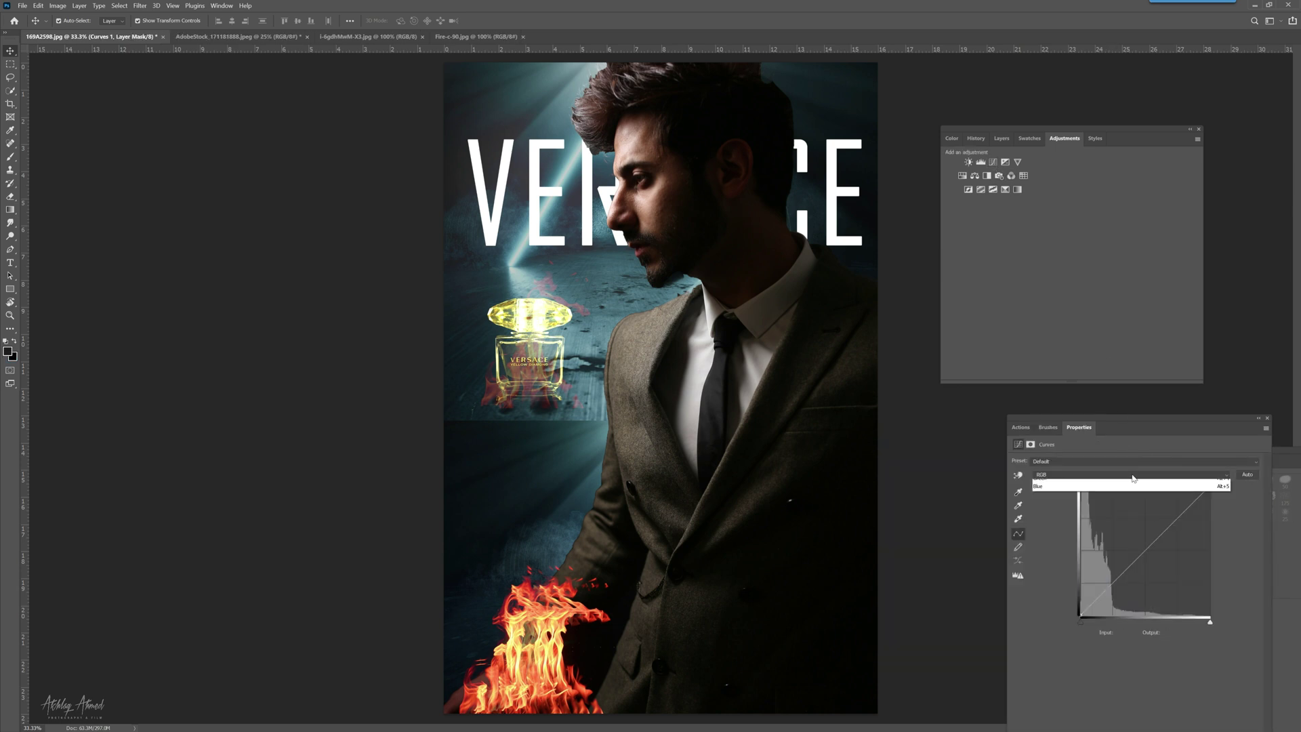
click(1135, 505)
mouse_move(1145, 550)
mouse_down()
mouse_move(1159, 550)
mouse_move(1138, 546)
mouse_move(1152, 526)
mouse_move(1160, 535)
mouse_move(1135, 545)
mouse_move(1138, 558)
mouse_move(1141, 534)
mouse_move(1140, 567)
mouse_move(1153, 549)
mouse_up()
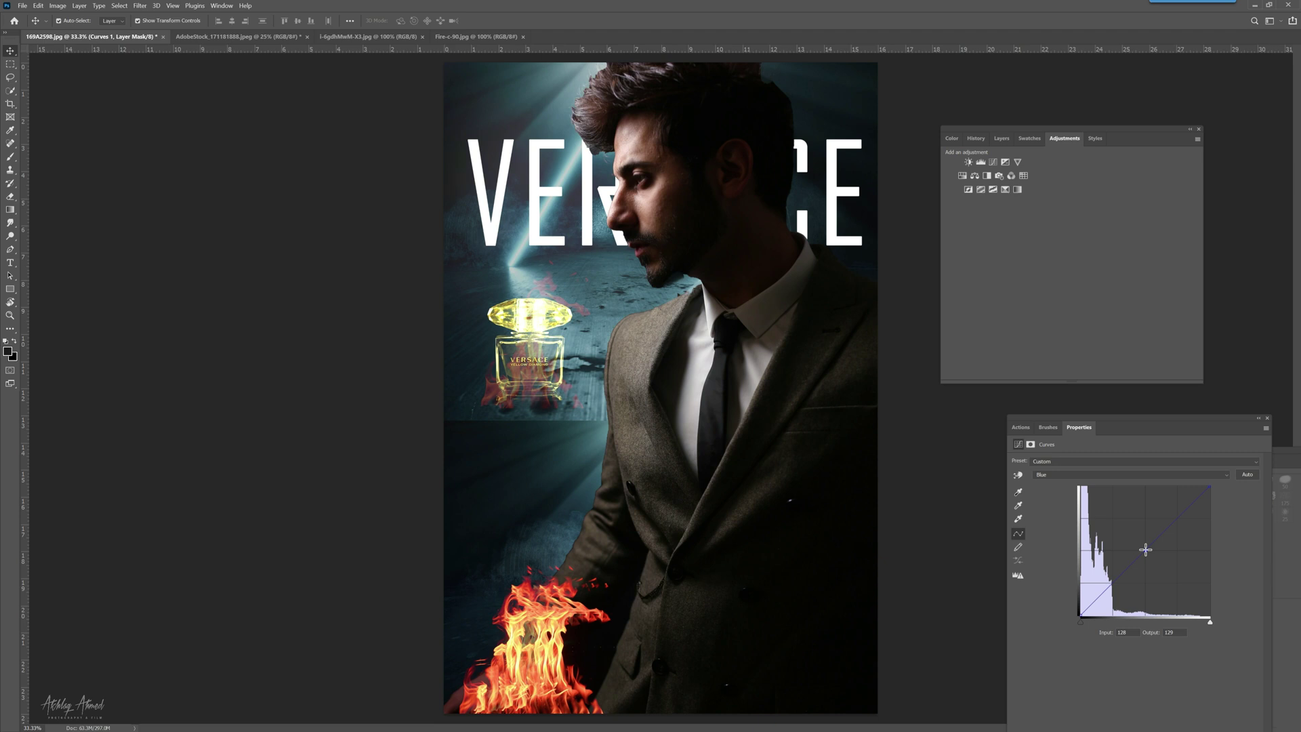
drag(1147, 550, 1152, 549)
Step: Add a Gradient Map adjustment using the Foreground to Transparent preset from the Basics group
click(1005, 190)
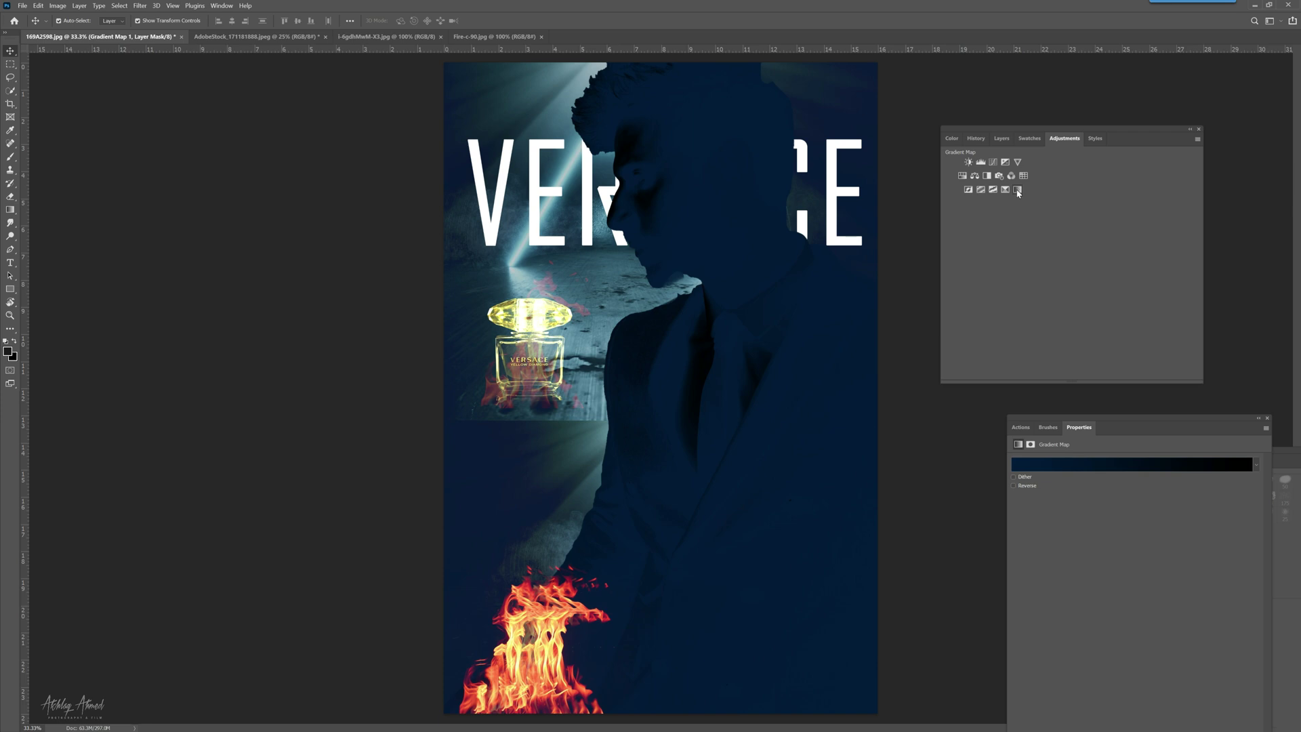
click(1135, 464)
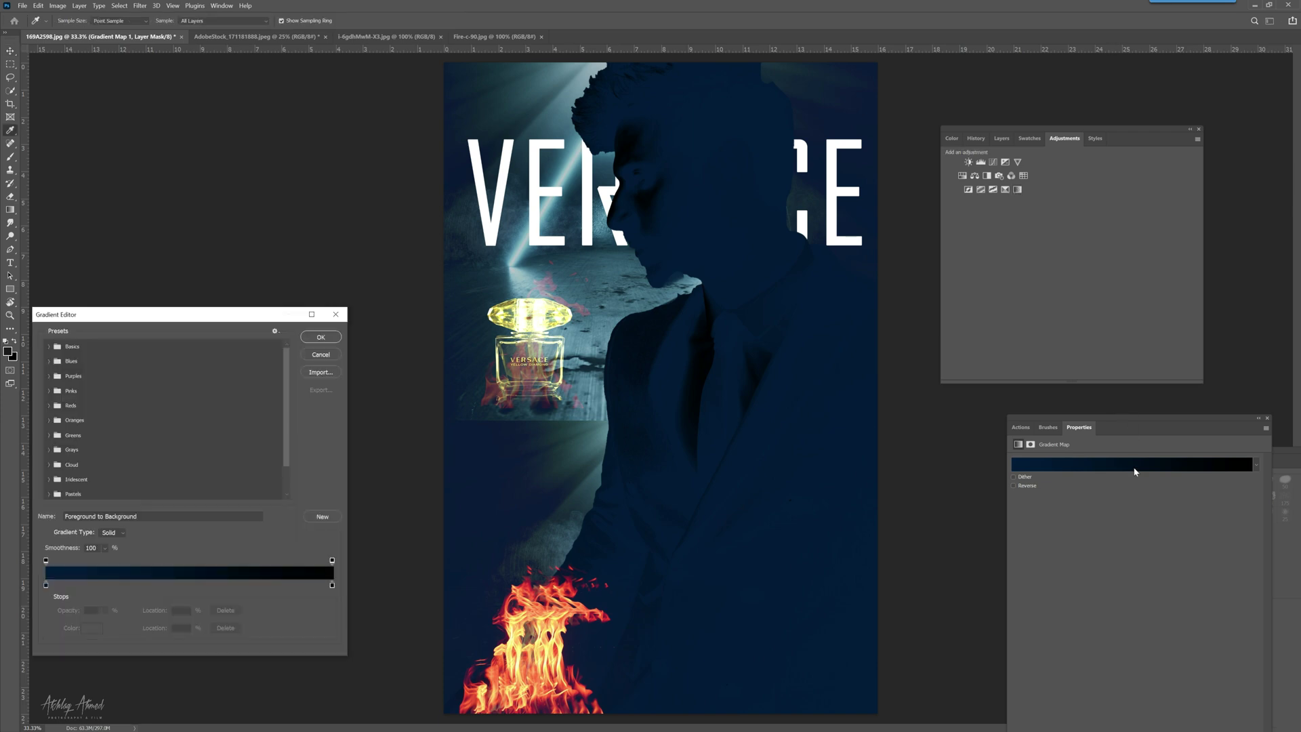
click(49, 347)
click(79, 363)
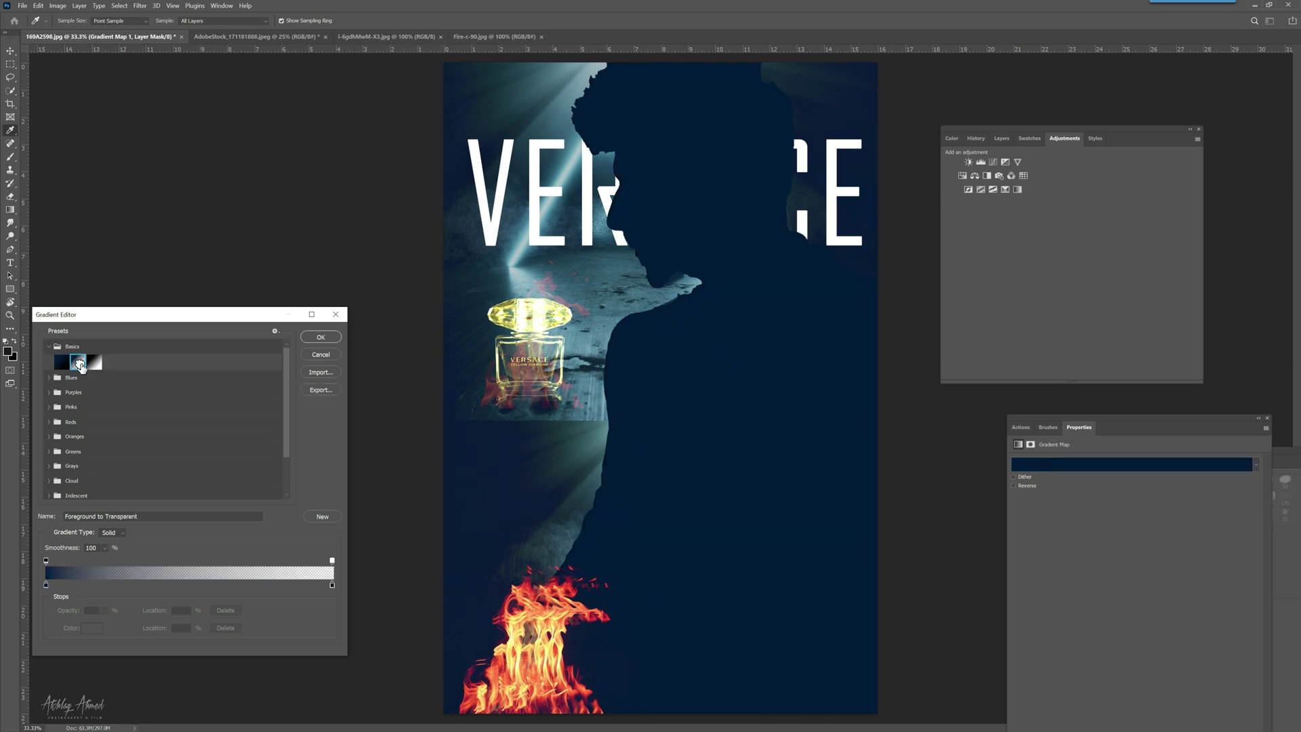
click(309, 339)
click(310, 338)
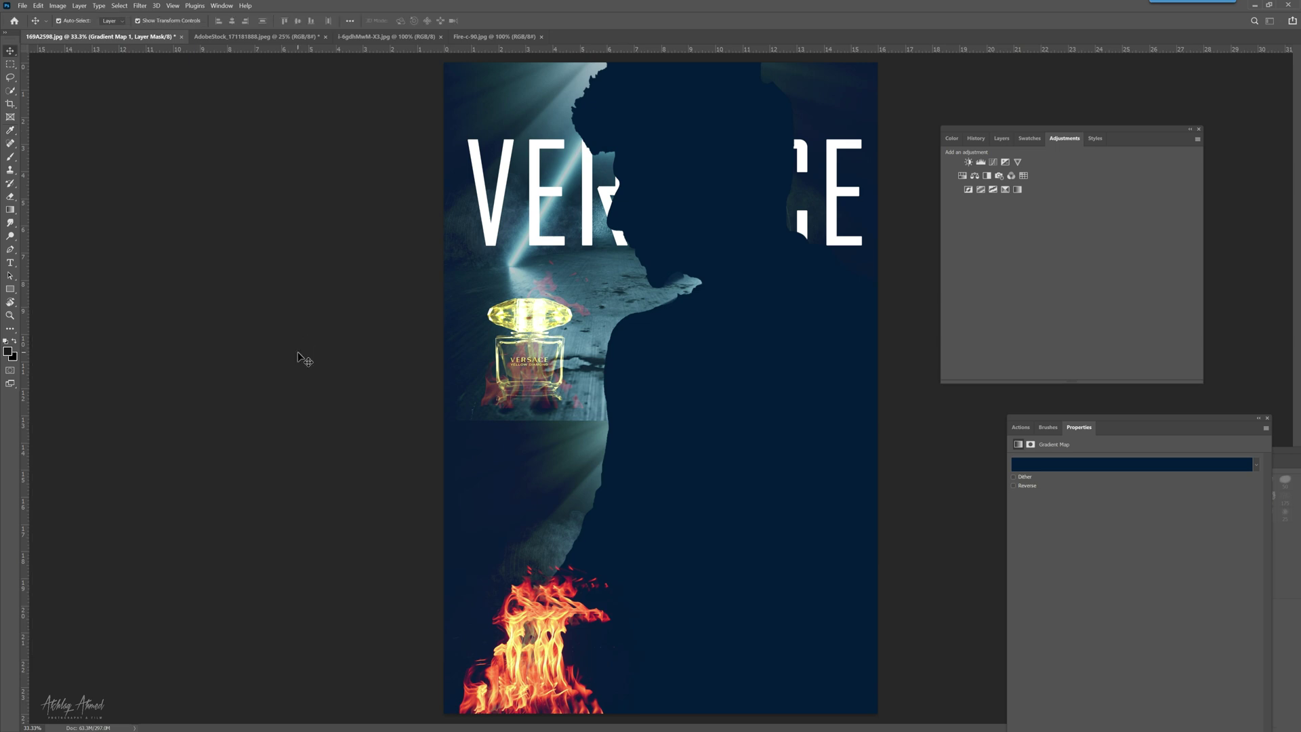
Step: Lower the opacity of the Gradient Map 1 layer to about 22% and deselect it
click(1002, 139)
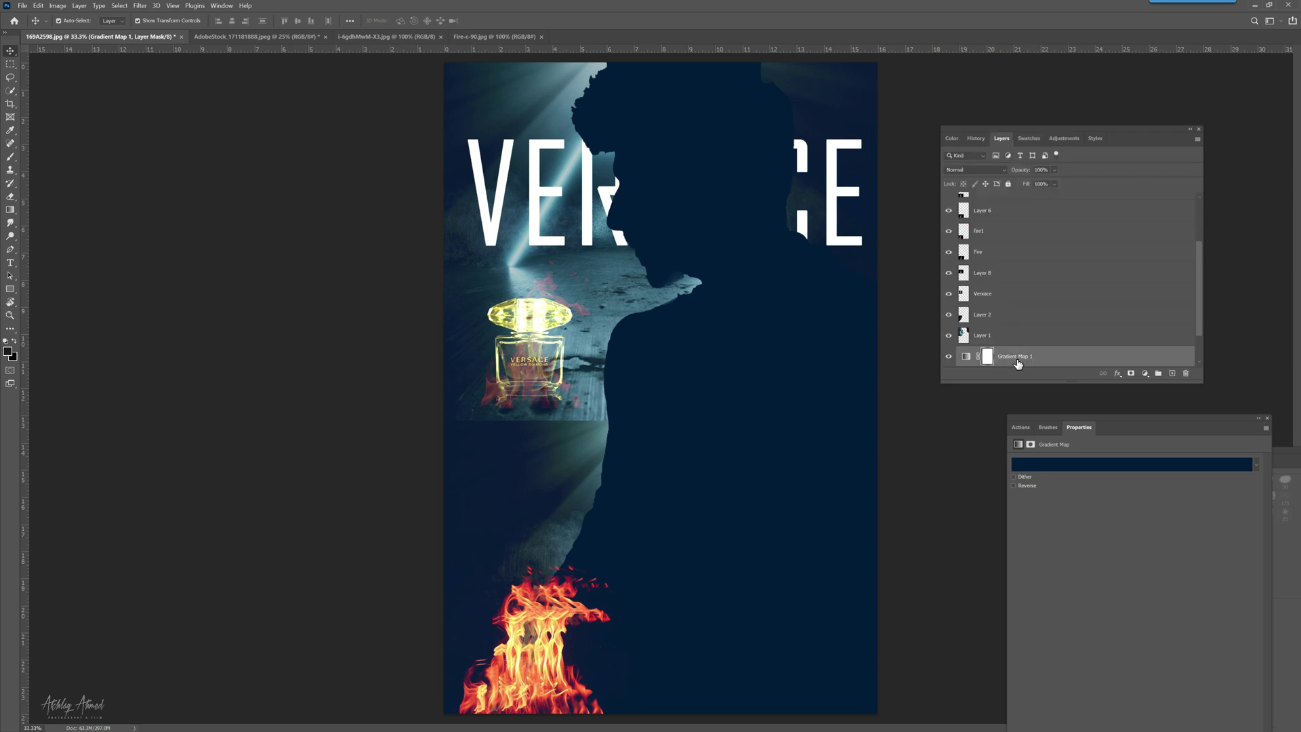
click(1054, 171)
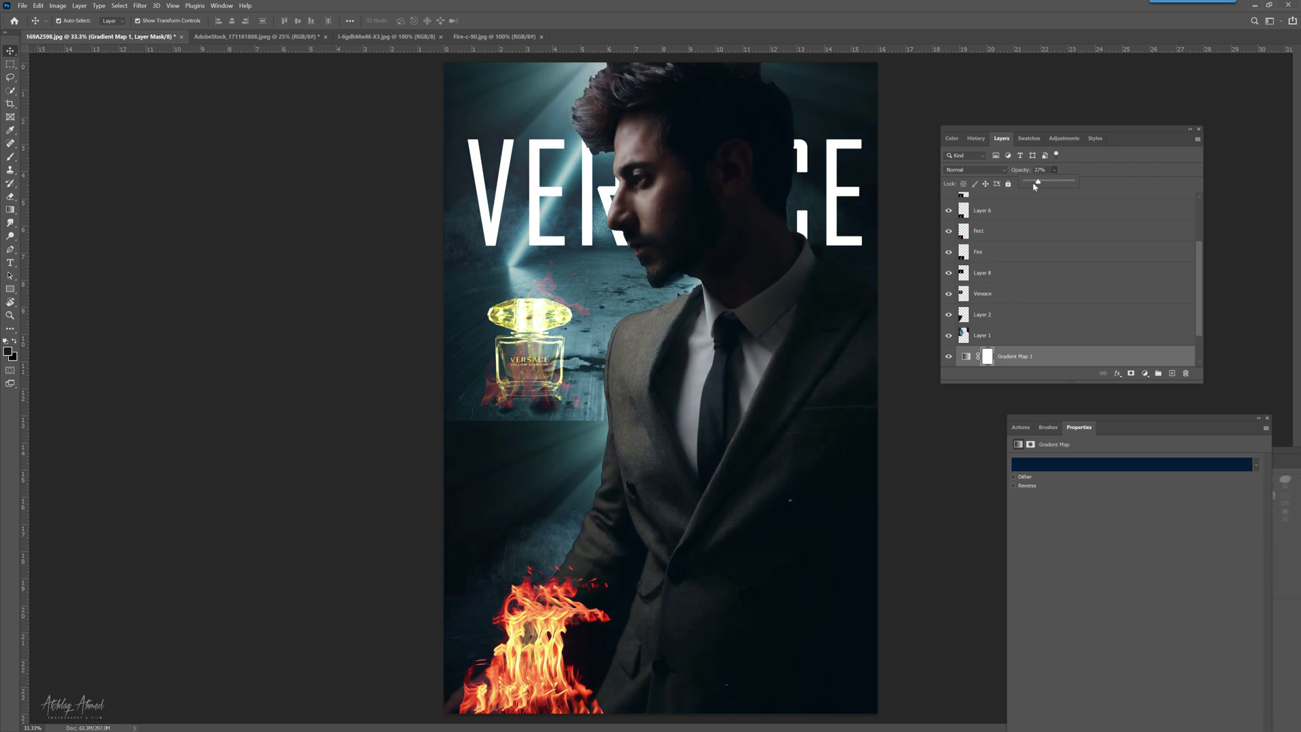
drag(1035, 186, 1034, 185)
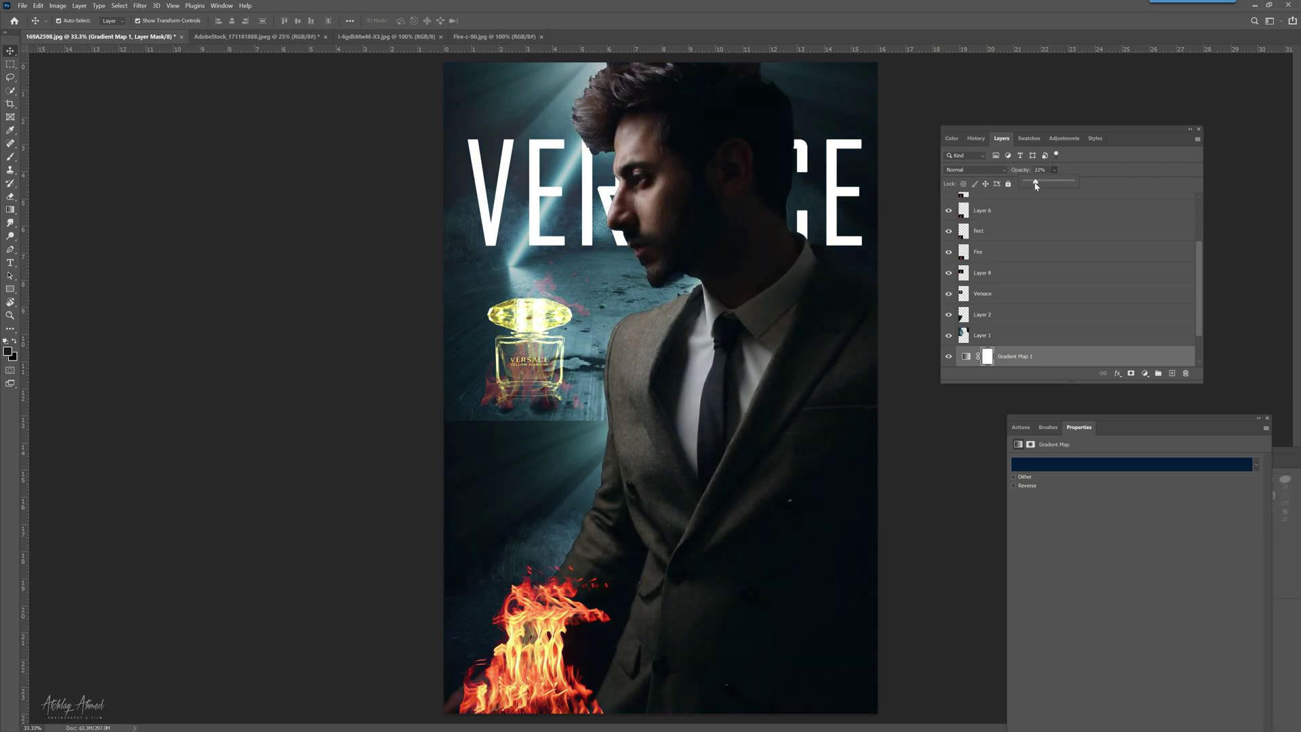
click(324, 298)
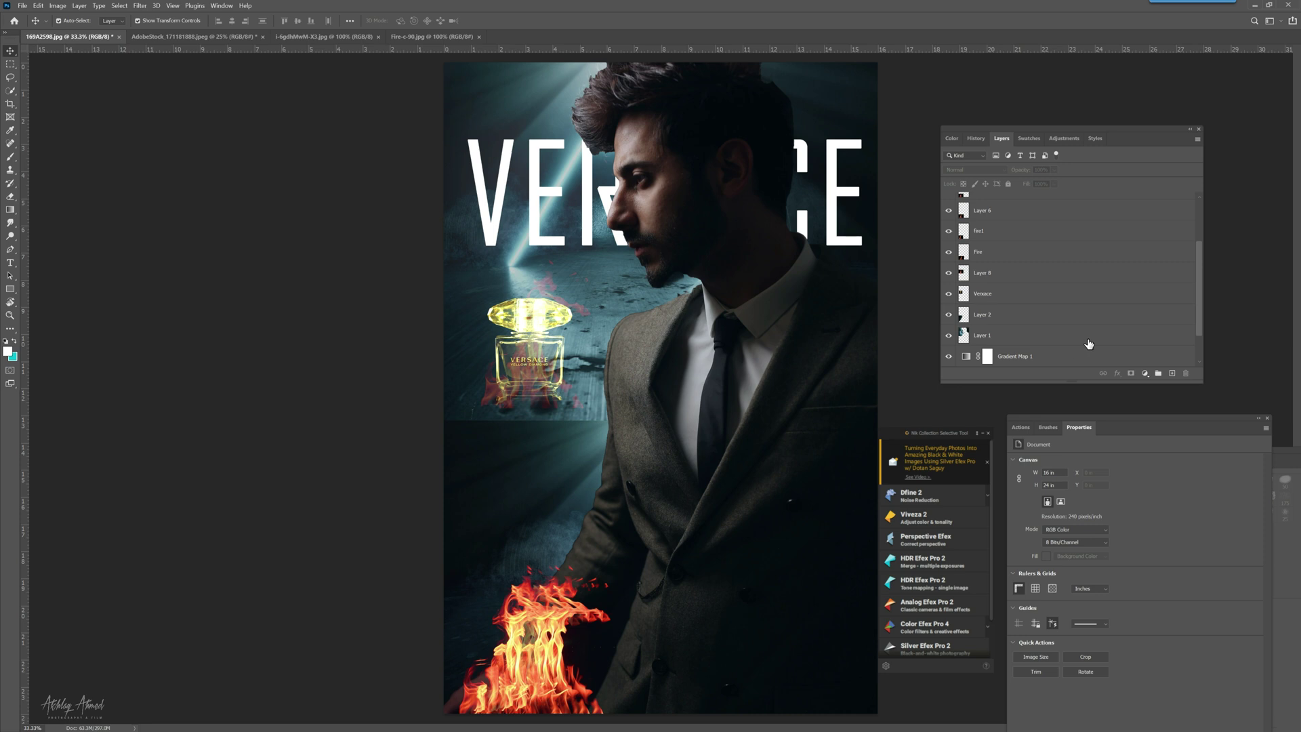
Step: Delete the VERSACE lettering layer from the poster
drag(1198, 315, 1200, 264)
click(1044, 201)
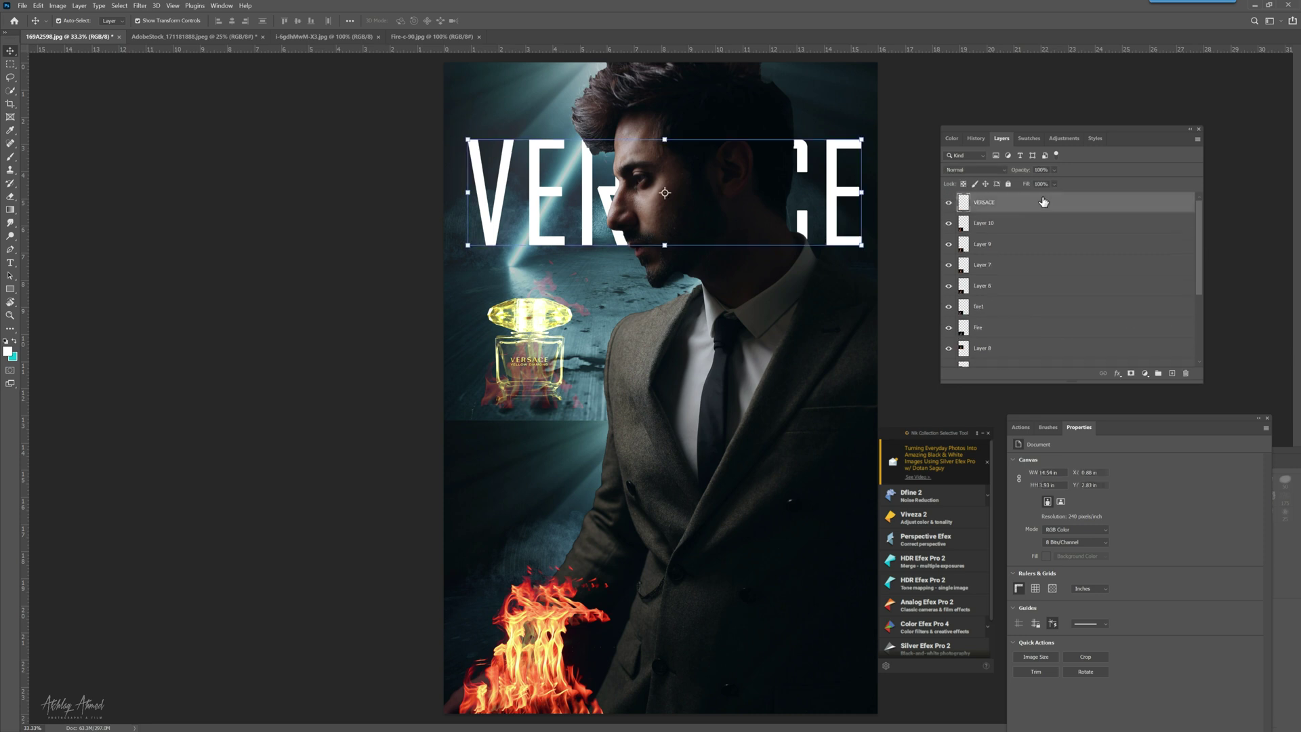
click(1185, 374)
click(637, 279)
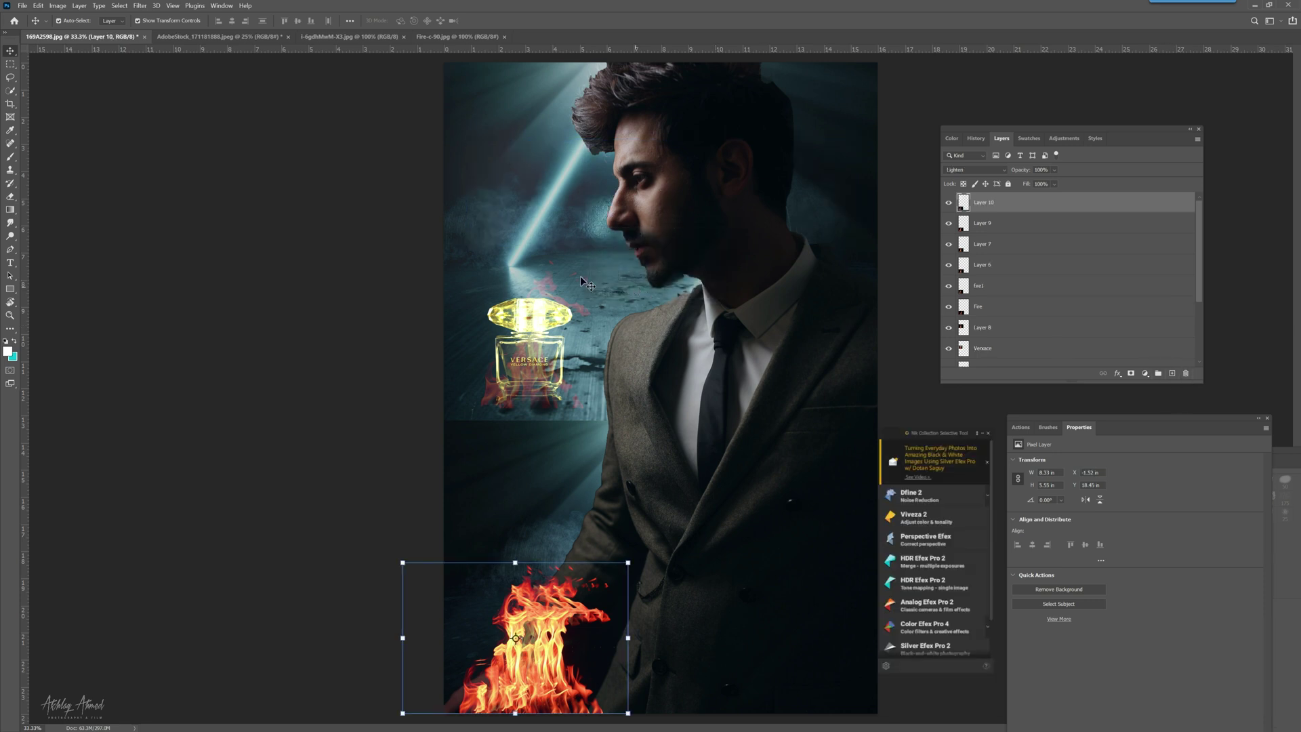
Step: Place a new white 277 pt Agency FB text layer across the man's face and make it read VERSACE
click(11, 263)
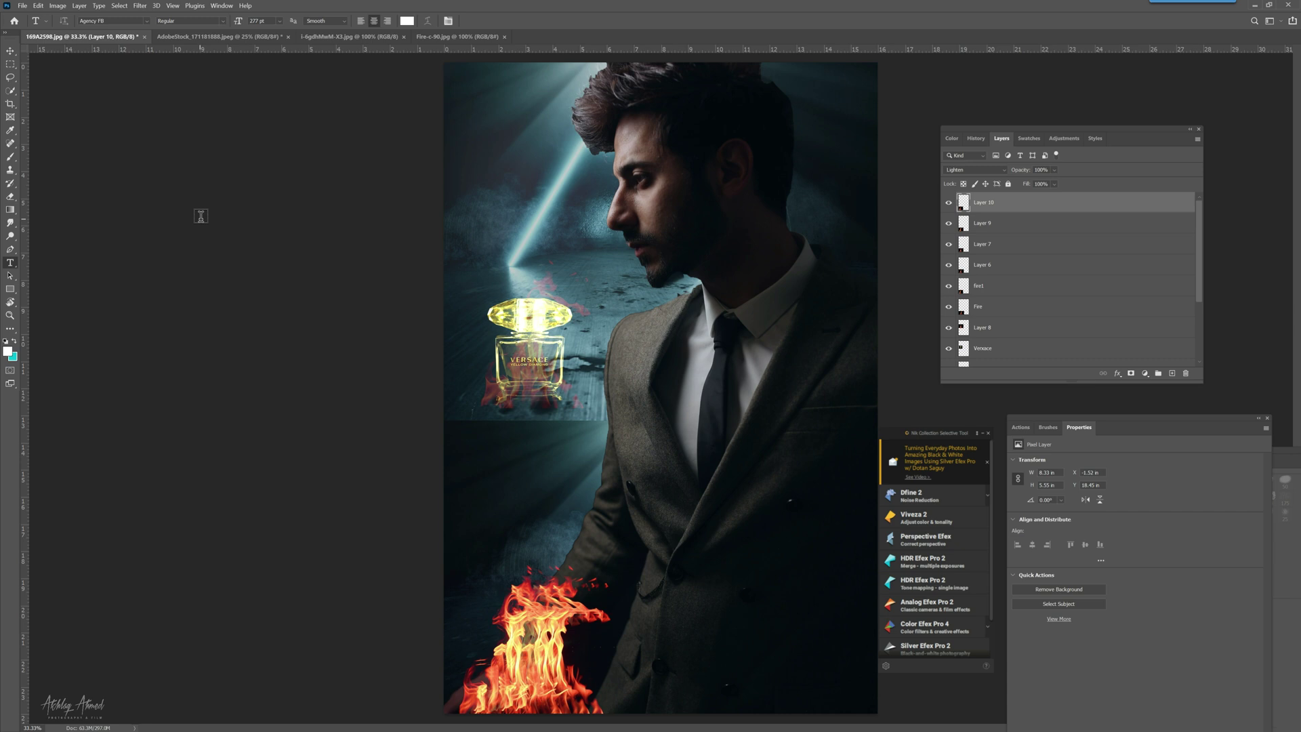
click(570, 198)
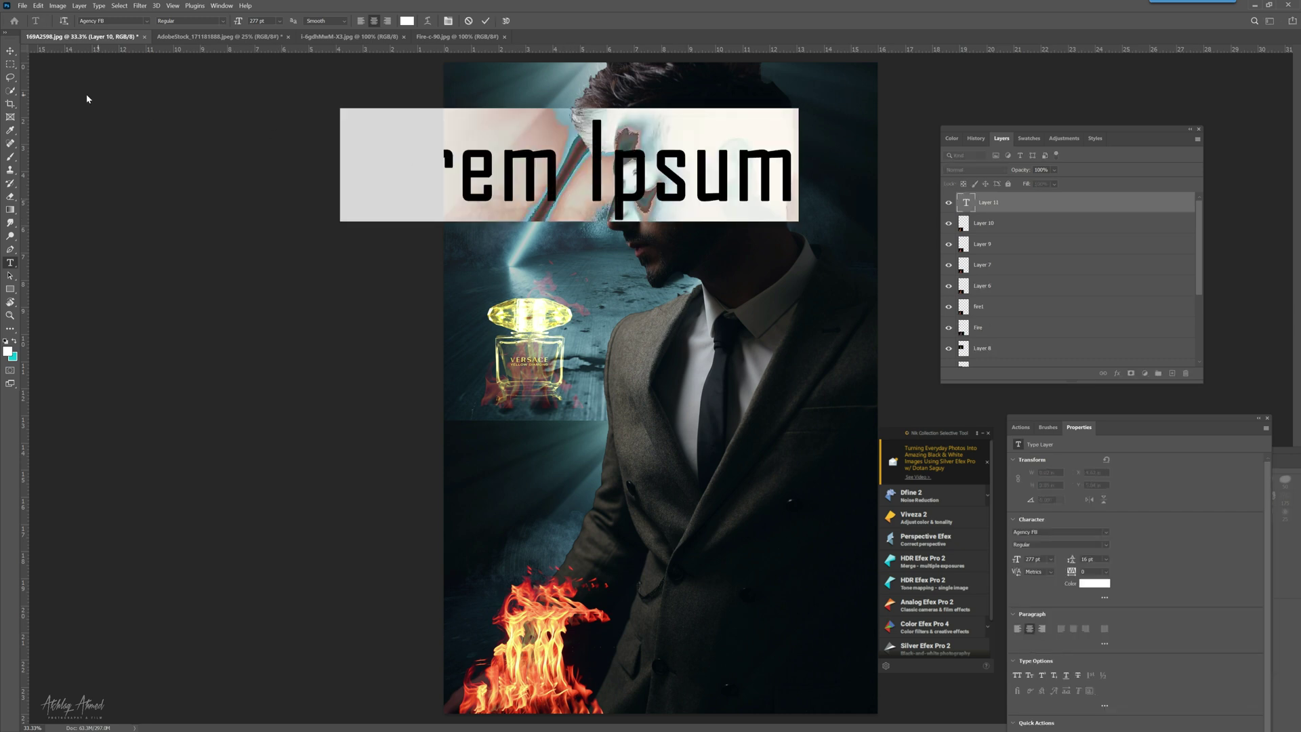
click(10, 51)
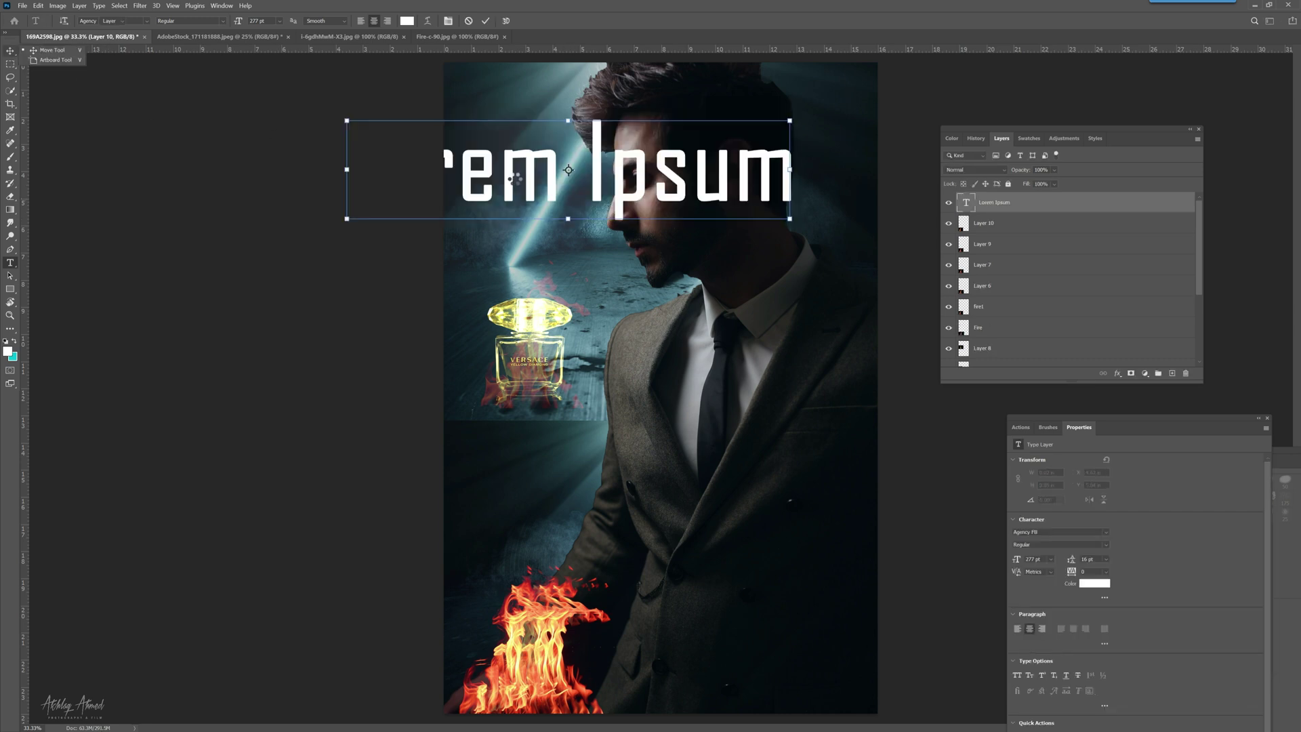
drag(576, 189, 684, 189)
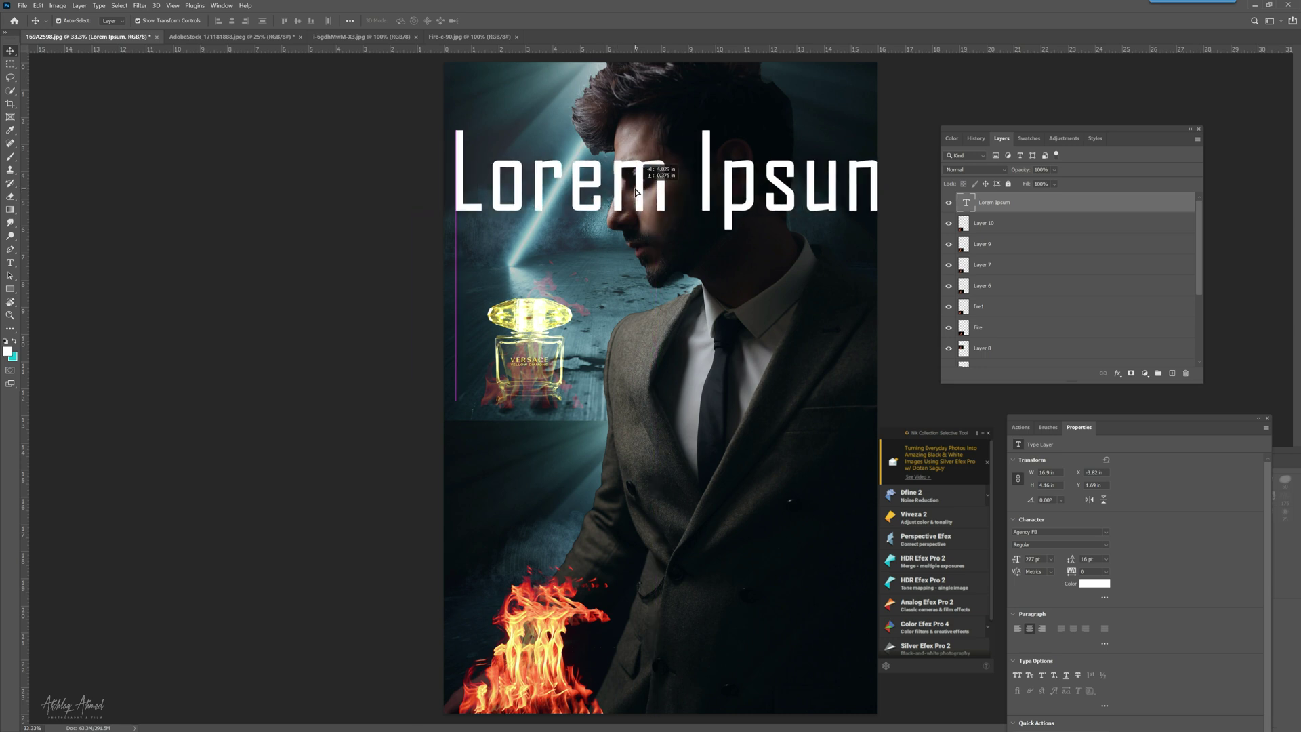
double_click(636, 184)
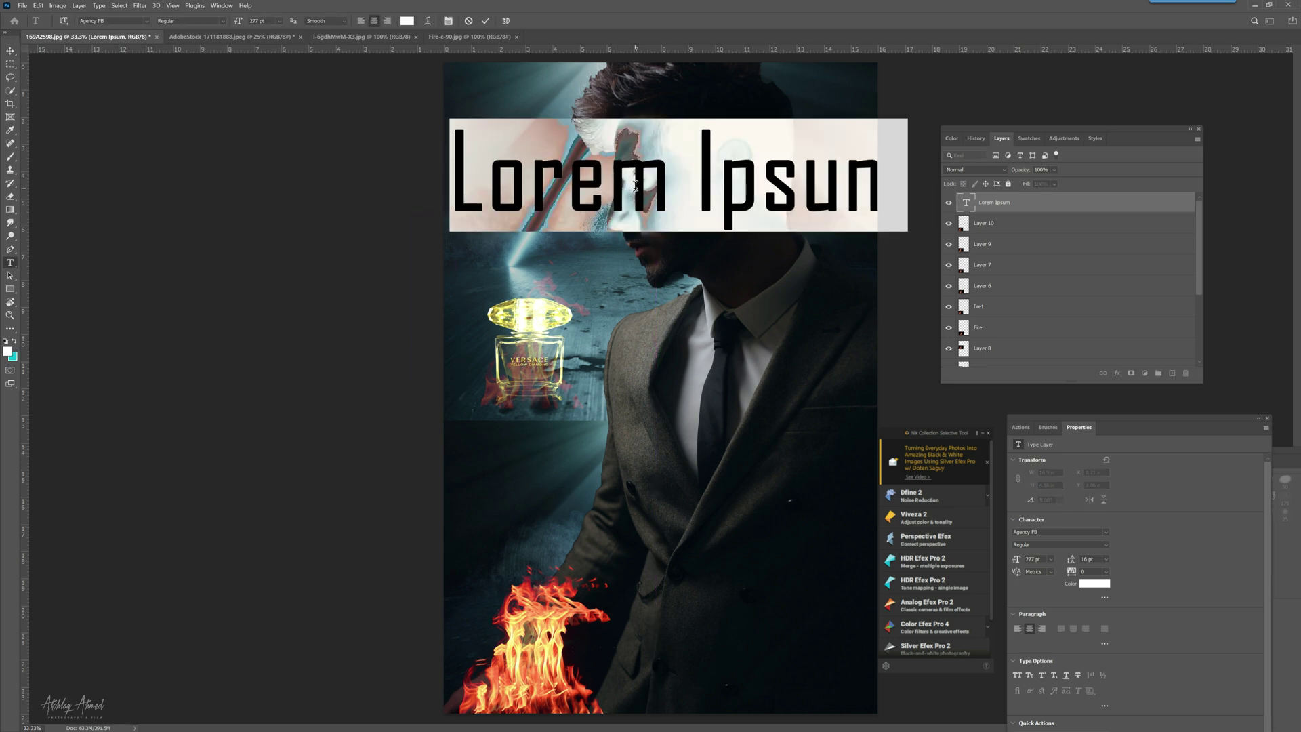
text(VERSACE)
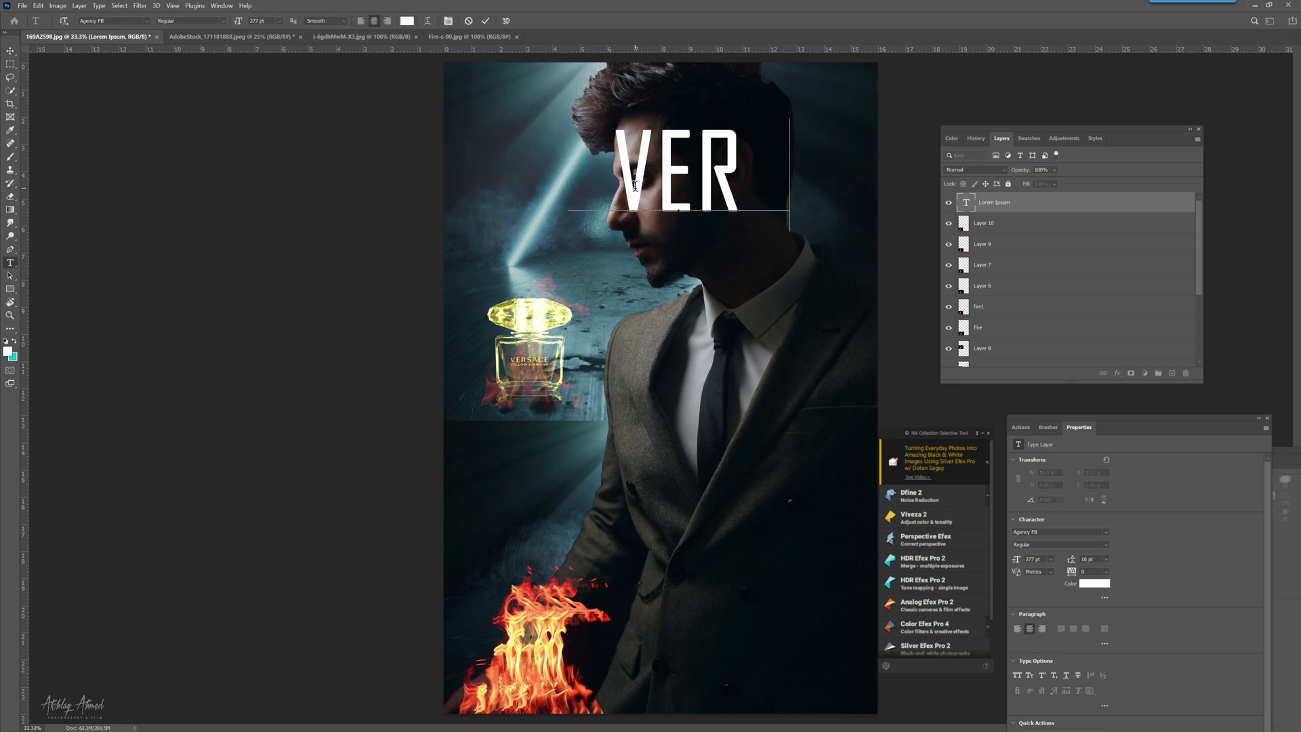
Step: Change the font of the whole VERSACE text to Acier BAT and commit the edit
key(ctrl+a)
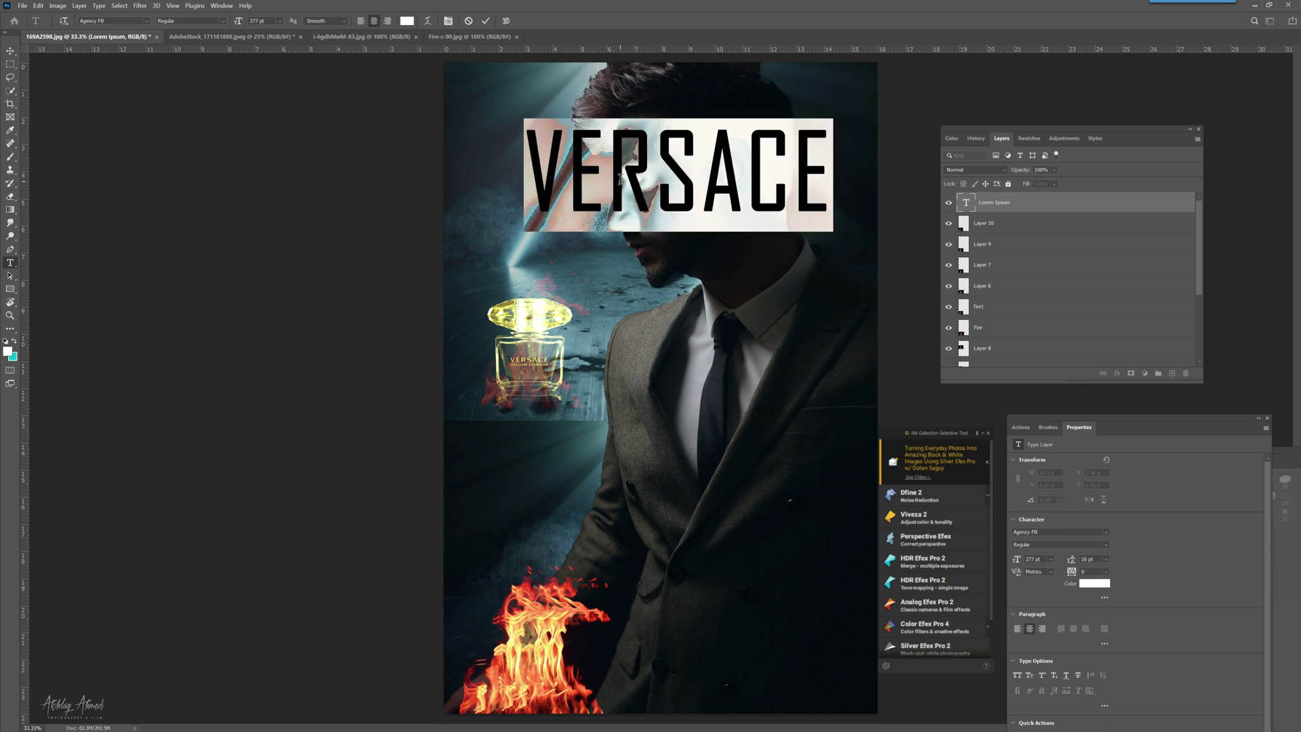
click(147, 21)
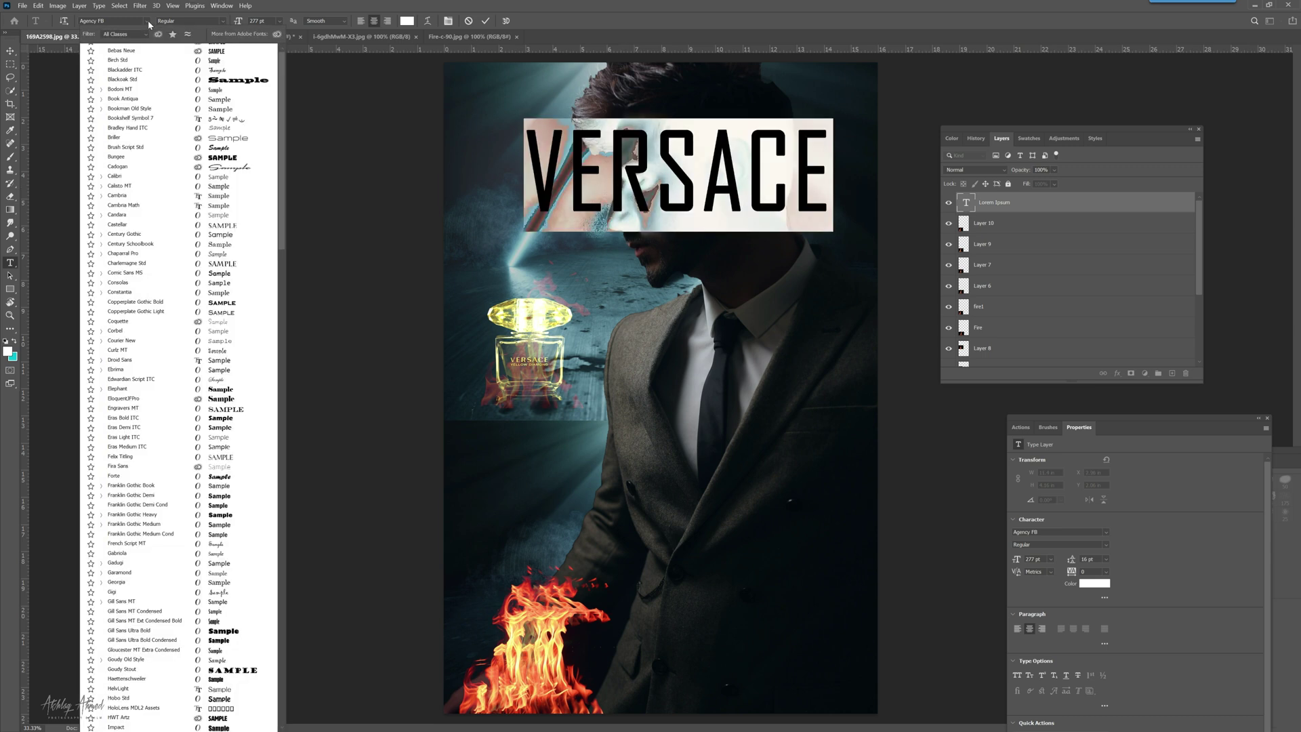
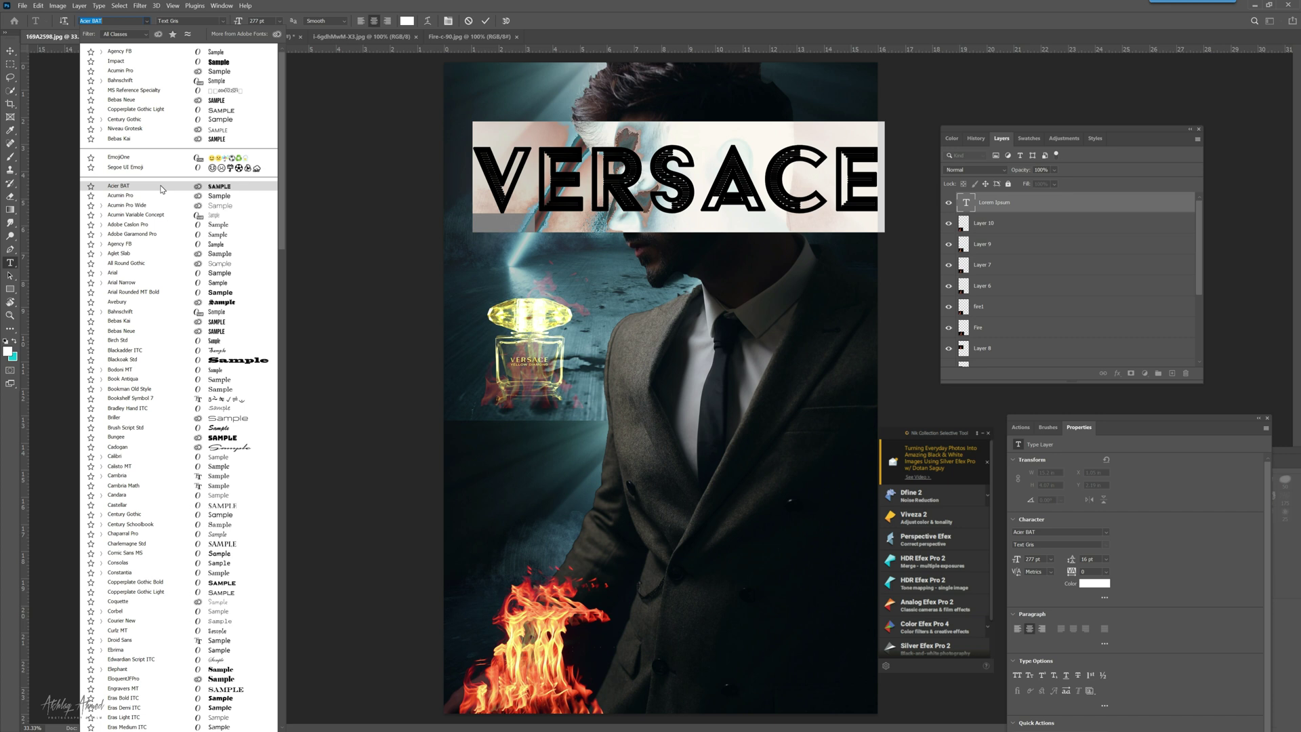
click(161, 188)
key(ctrl+Return)
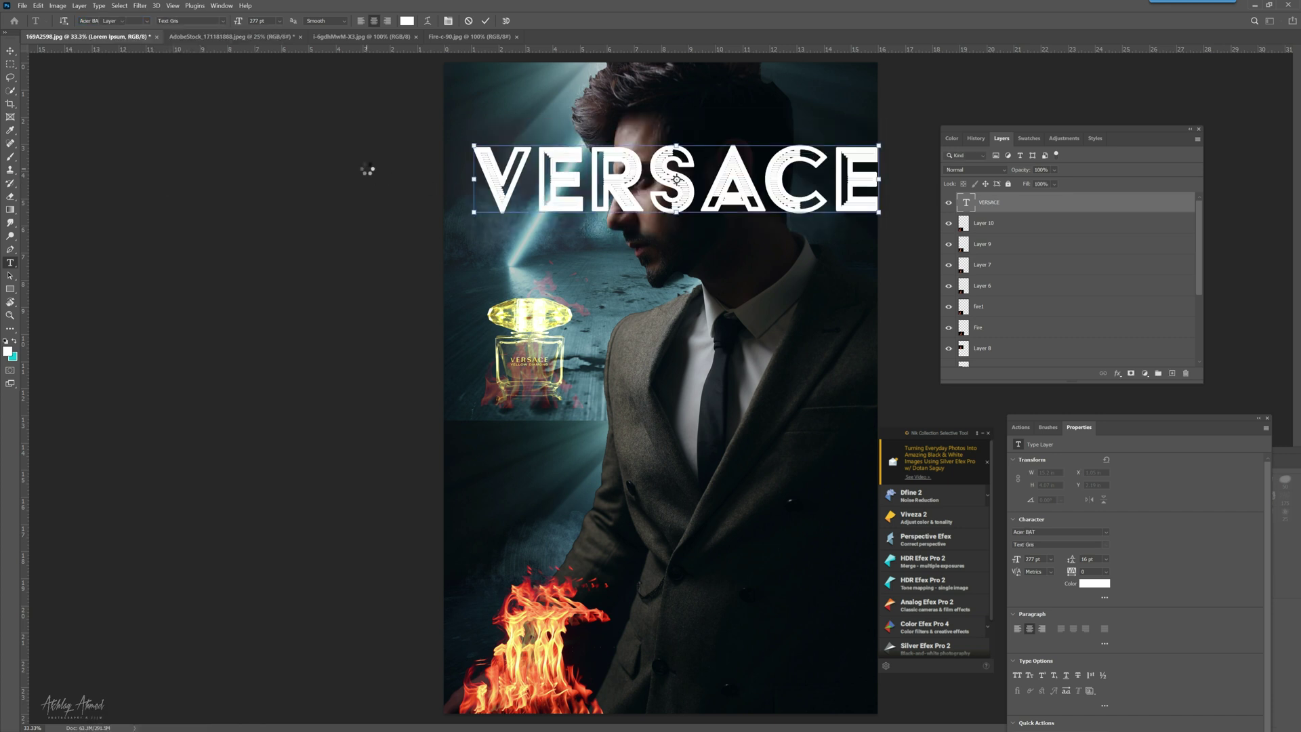
key(v)
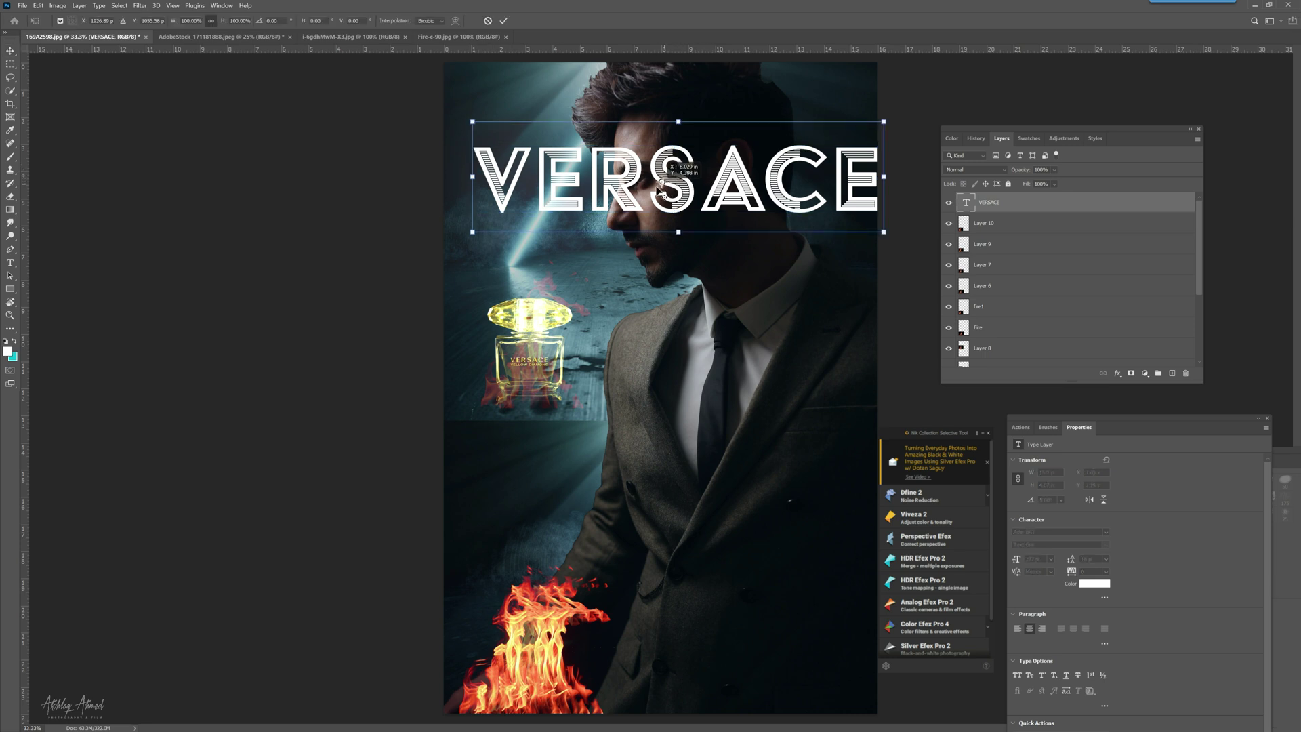
key(ctrl+t)
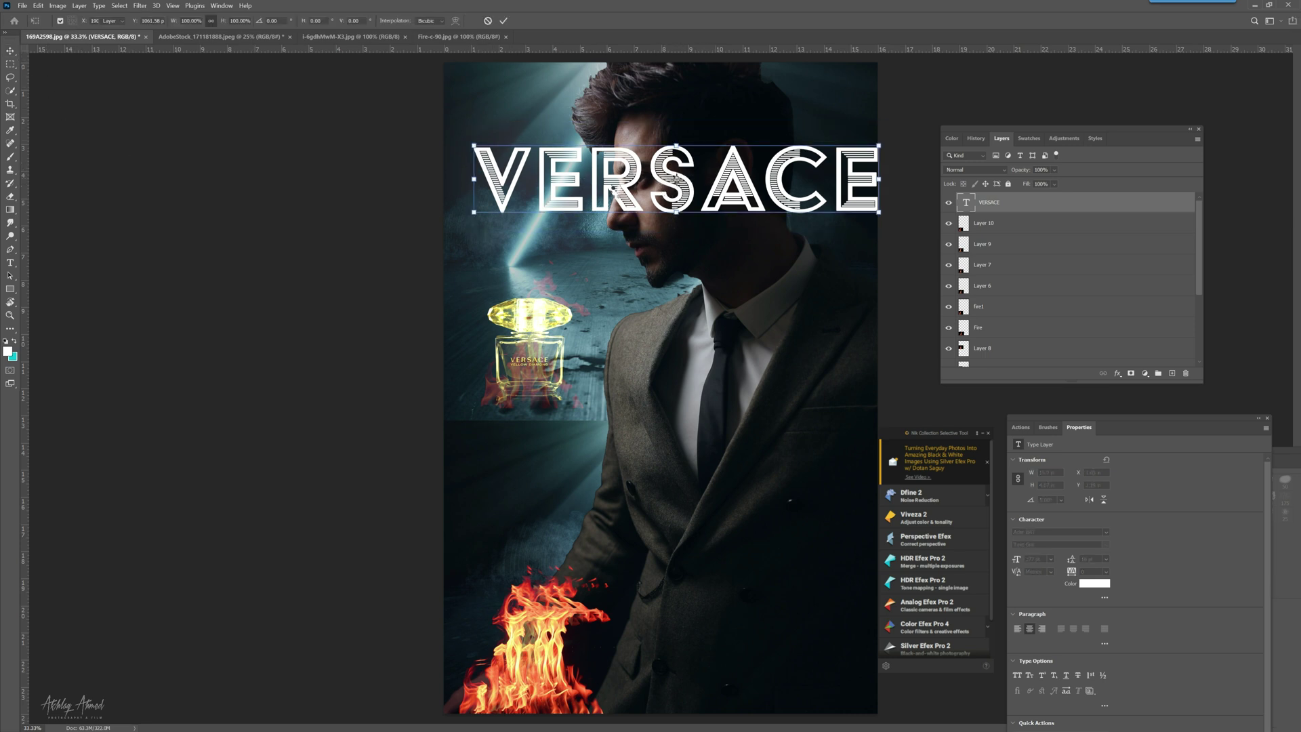
key(Return)
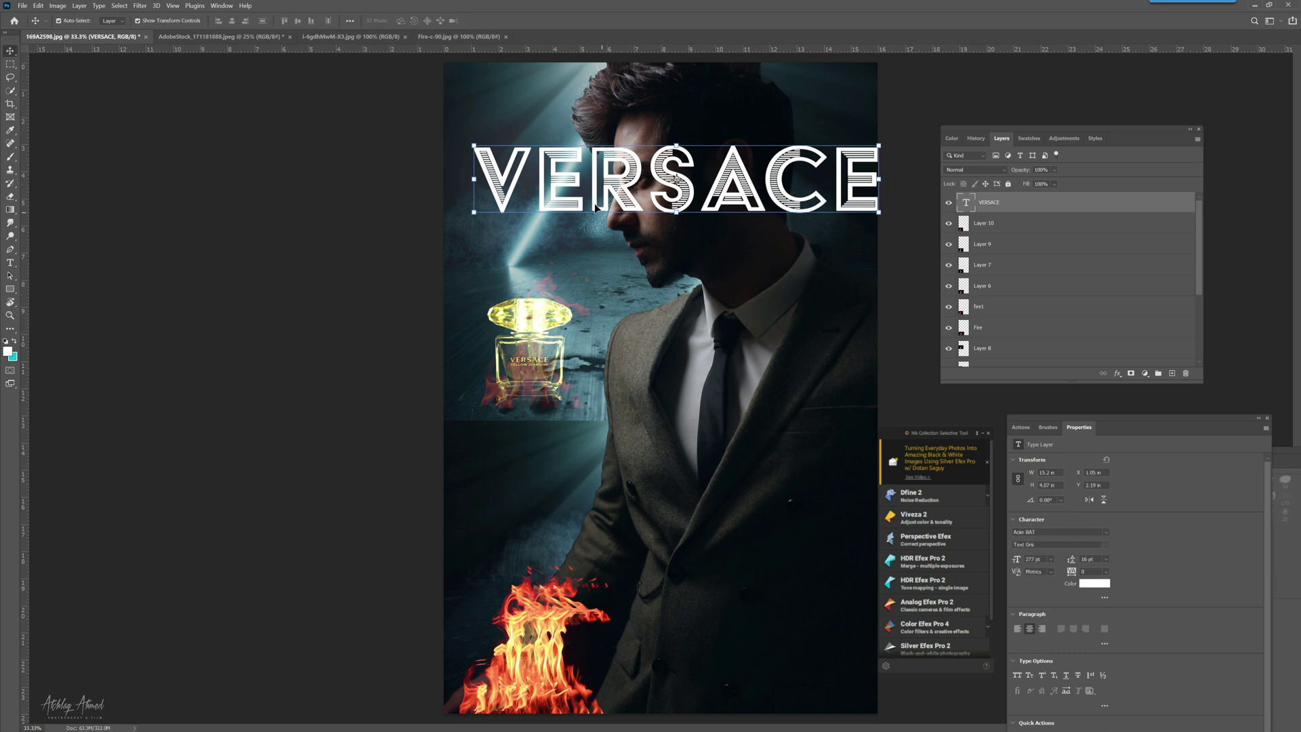
Step: Centre the VERSACE text horizontally across the poster at the height of the man's face
drag(596, 201, 581, 220)
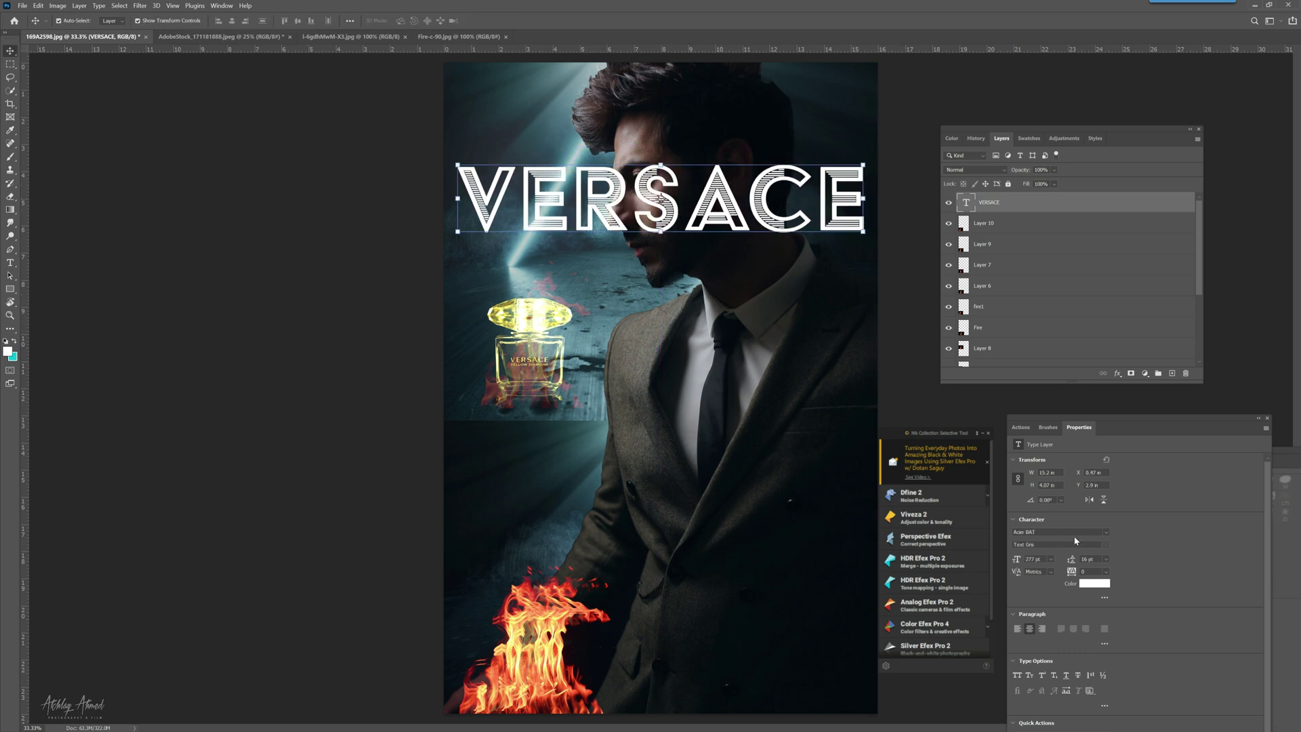
Step: Try rotating the VERSACE text to -120° and shifting it down over the man's jacket
click(1061, 501)
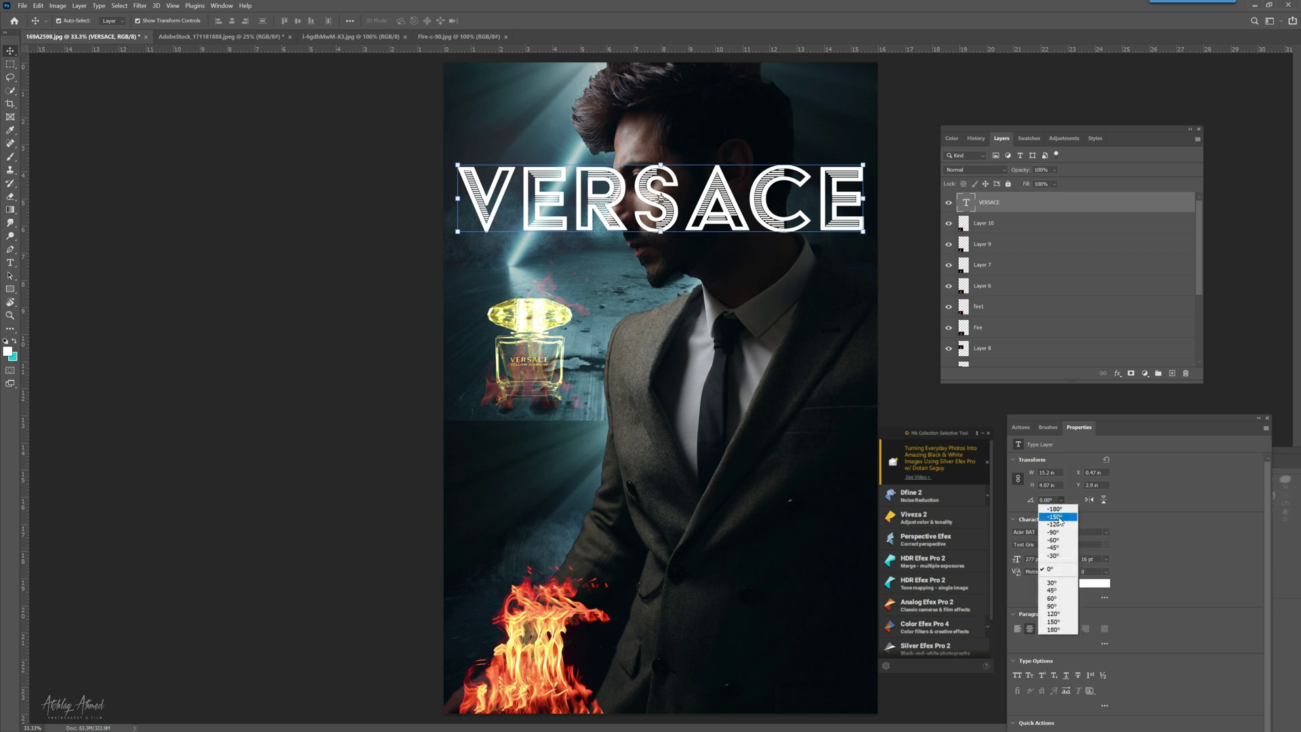
click(1058, 524)
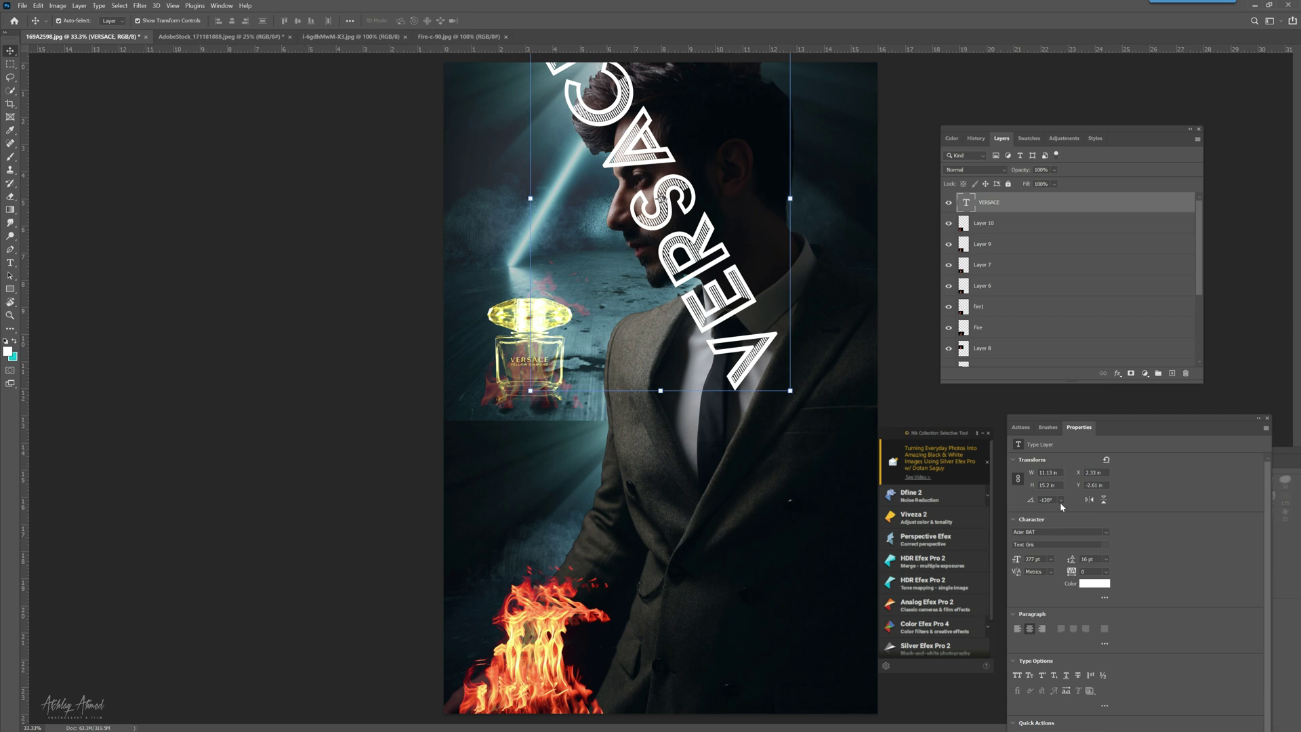
drag(744, 352, 803, 537)
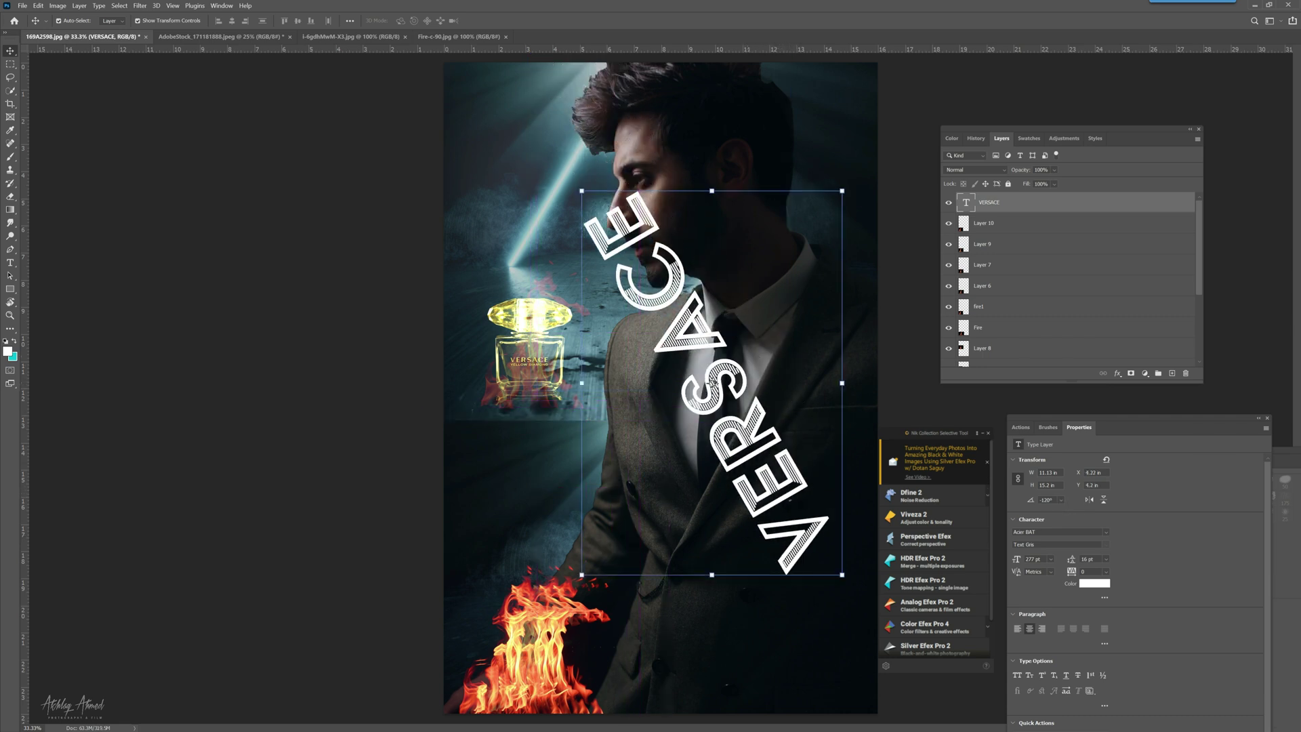
Step: Try setting the VERSACE text's rotation to -45° and placing it diagonally across the man's chest and neck
click(1061, 500)
click(1054, 549)
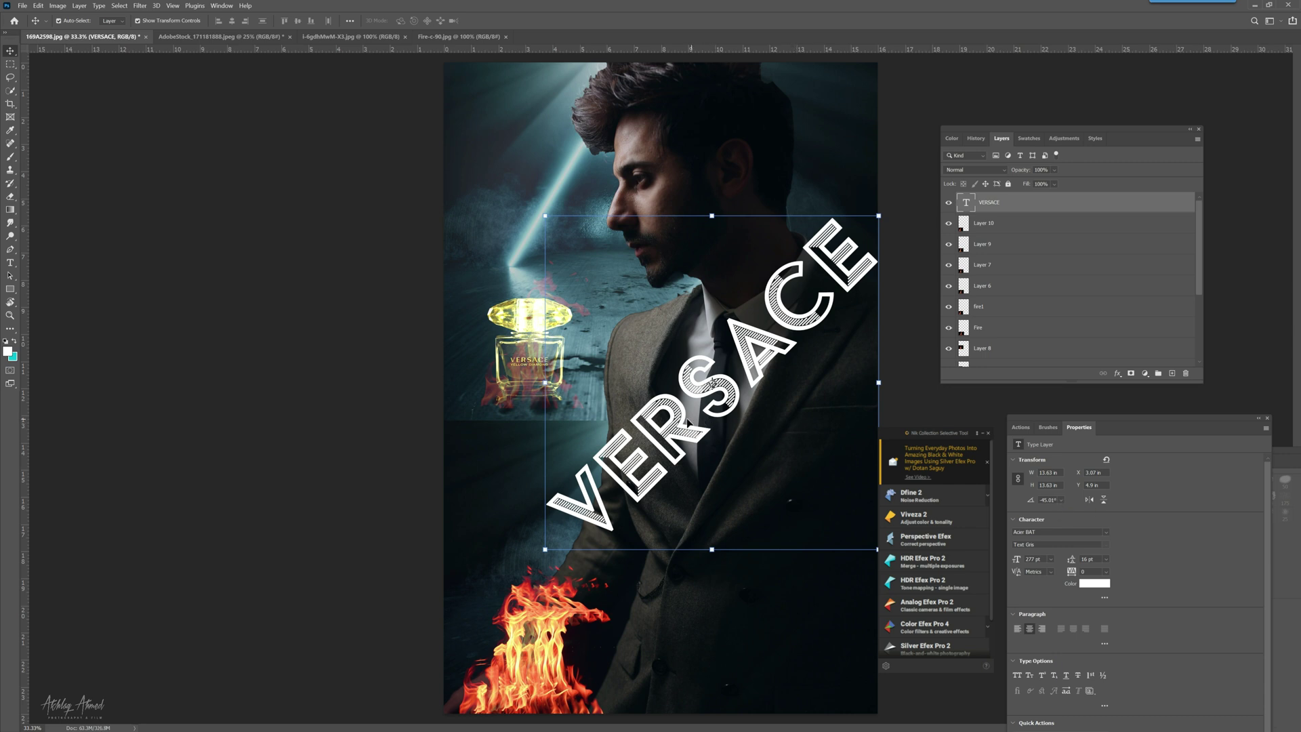
drag(679, 429, 593, 465)
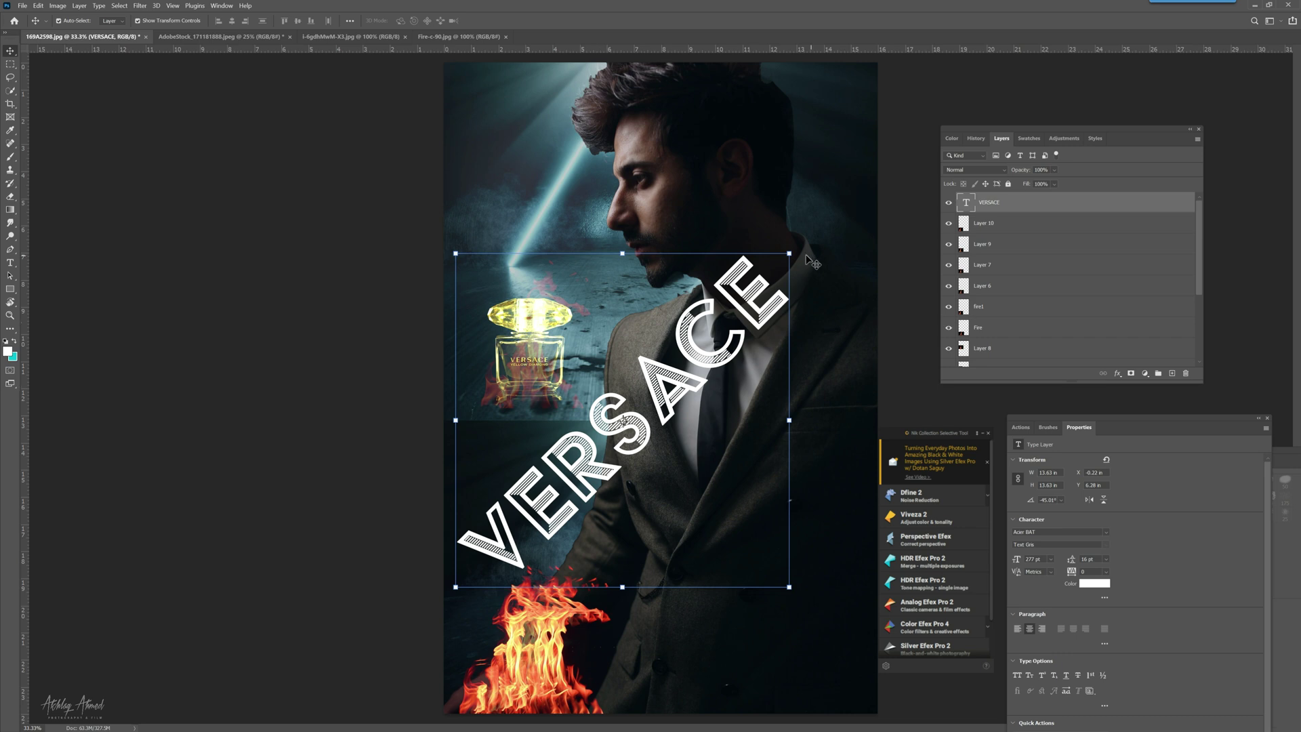
drag(790, 255, 849, 162)
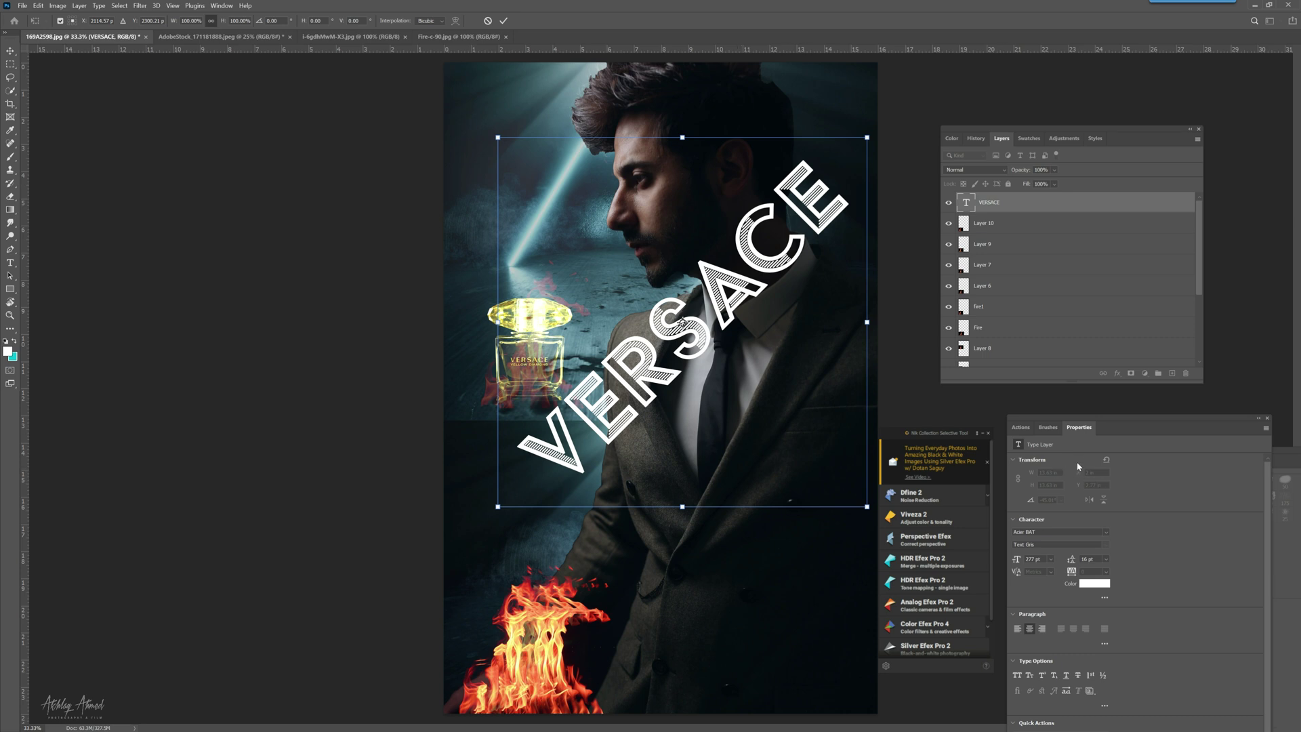
click(983, 219)
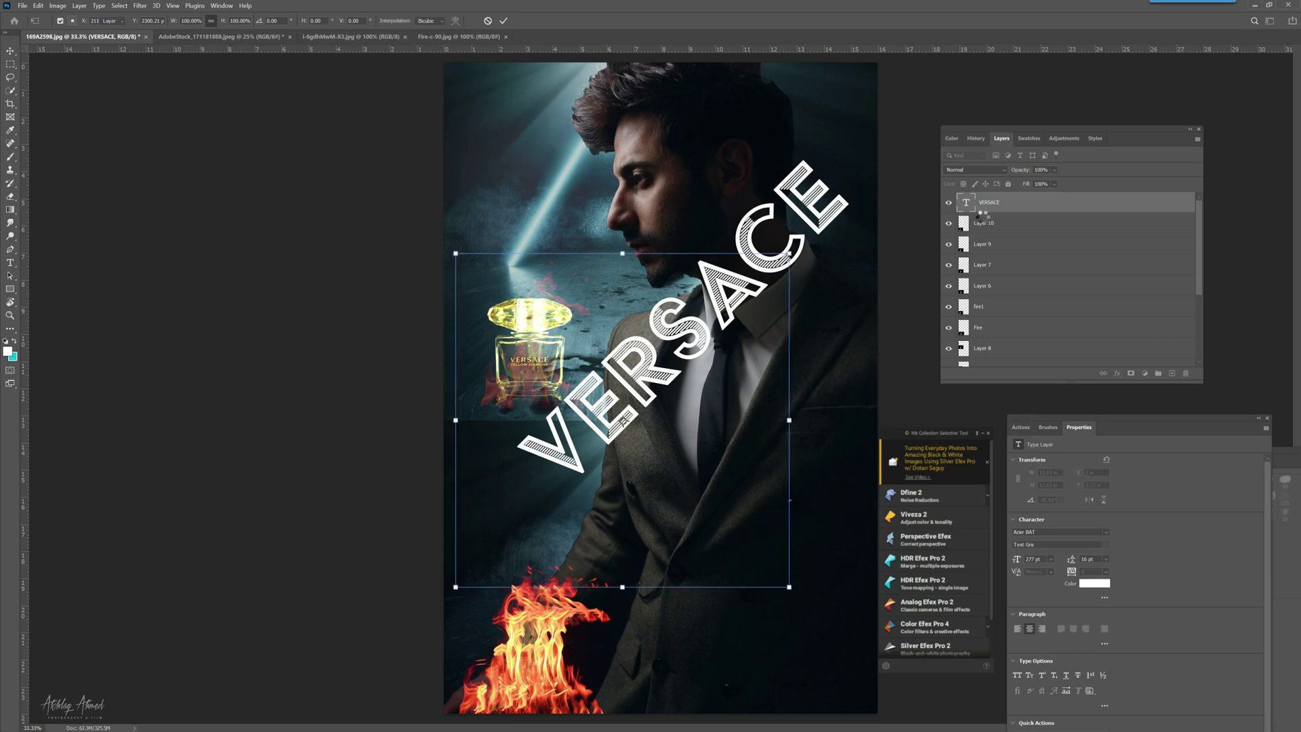
click(989, 208)
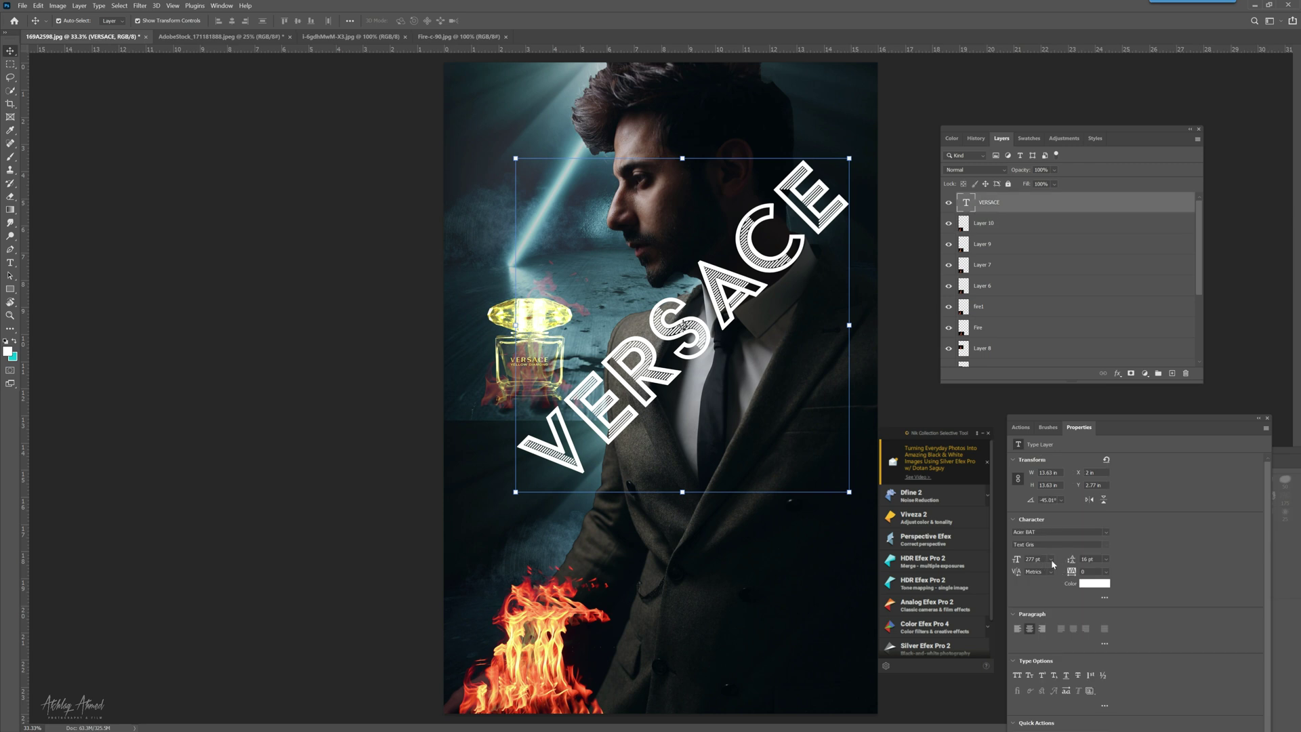
Step: Try widening the tracking of the diagonal VERSACE text to span the poster's width and rasterize the text layer
drag(1071, 571, 1082, 573)
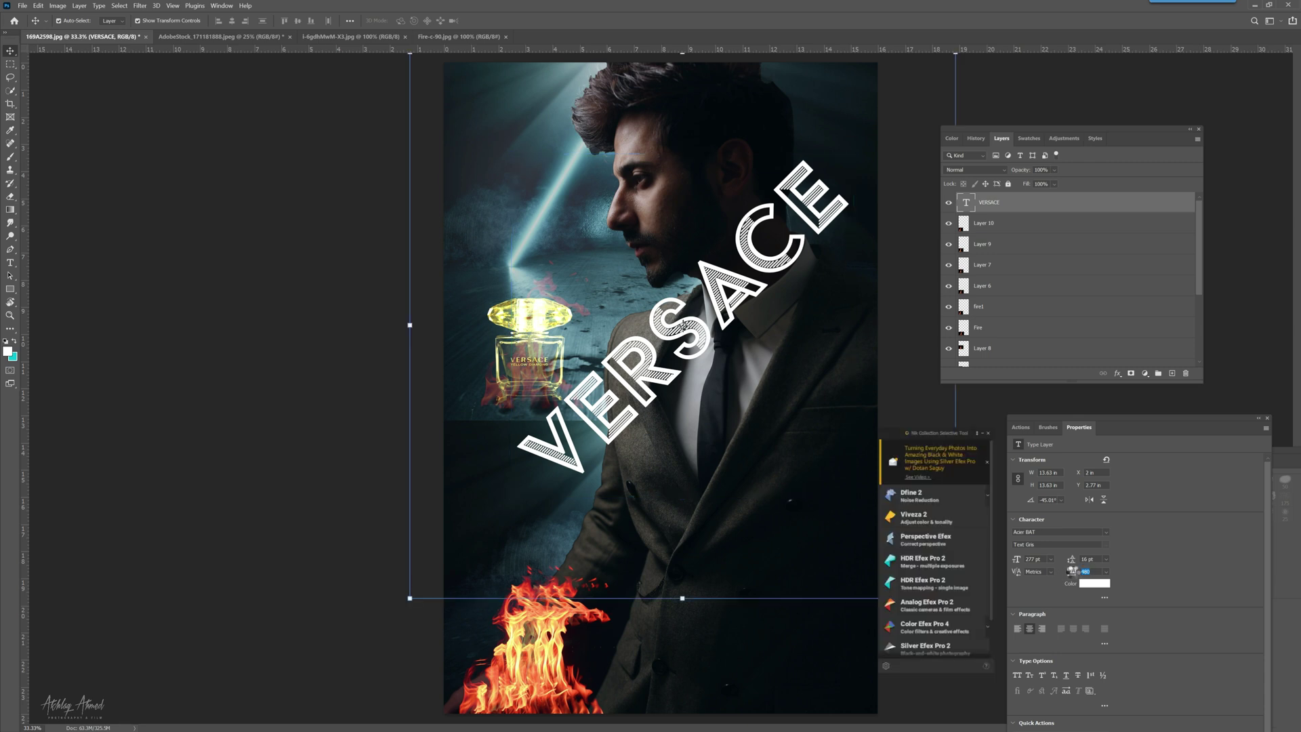
drag(1072, 574, 1068, 571)
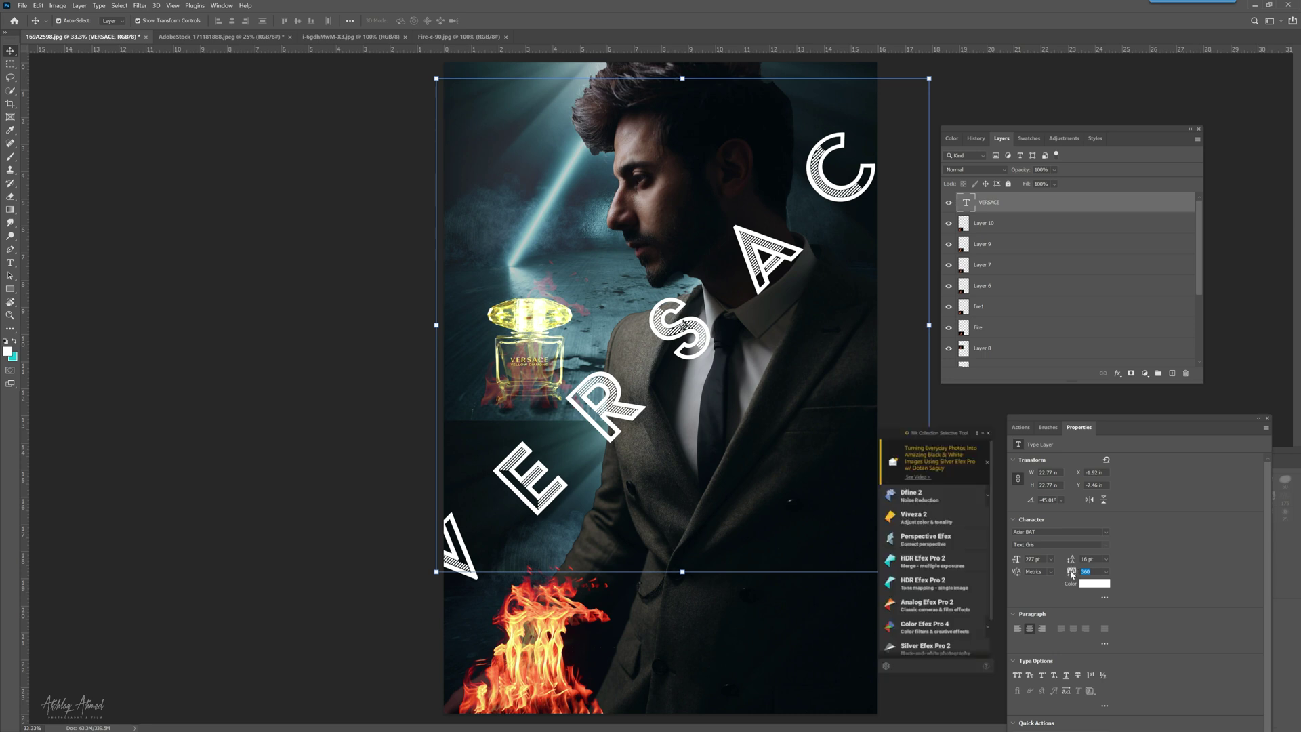
drag(1070, 575, 1075, 576)
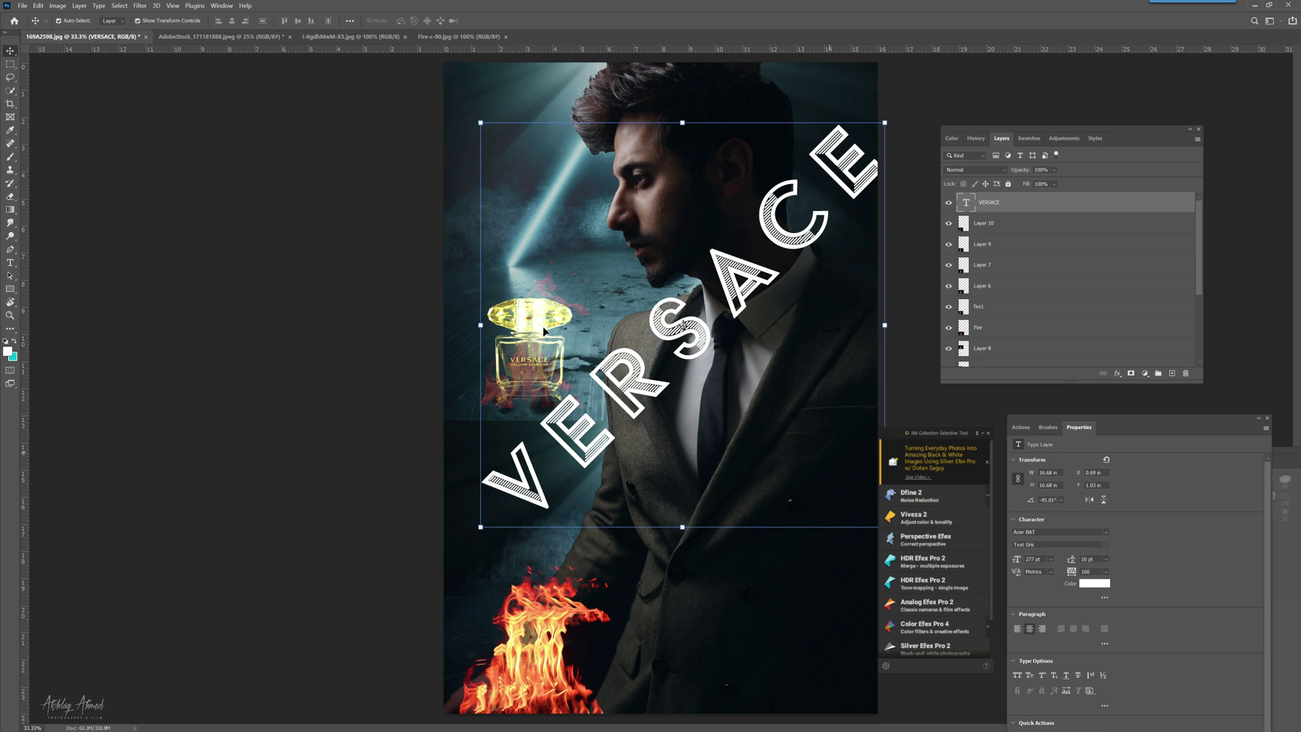
right_click(1026, 204)
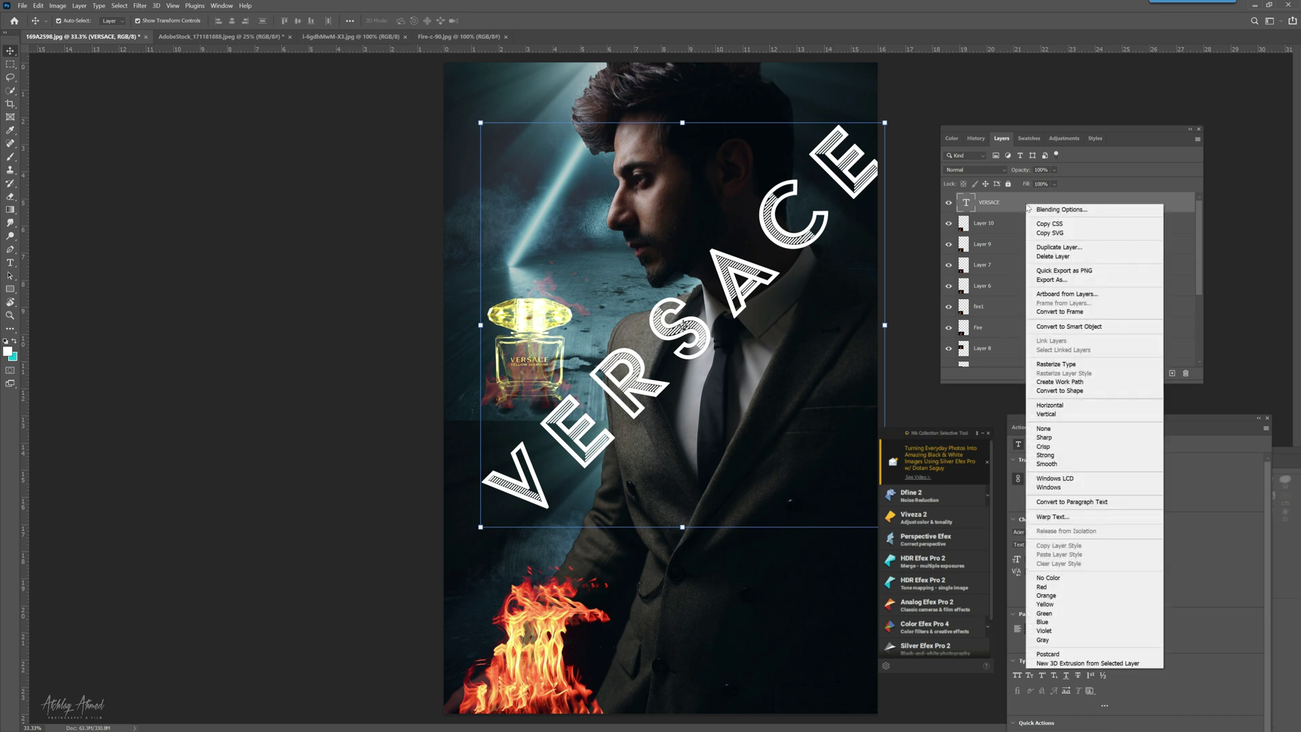
click(1078, 365)
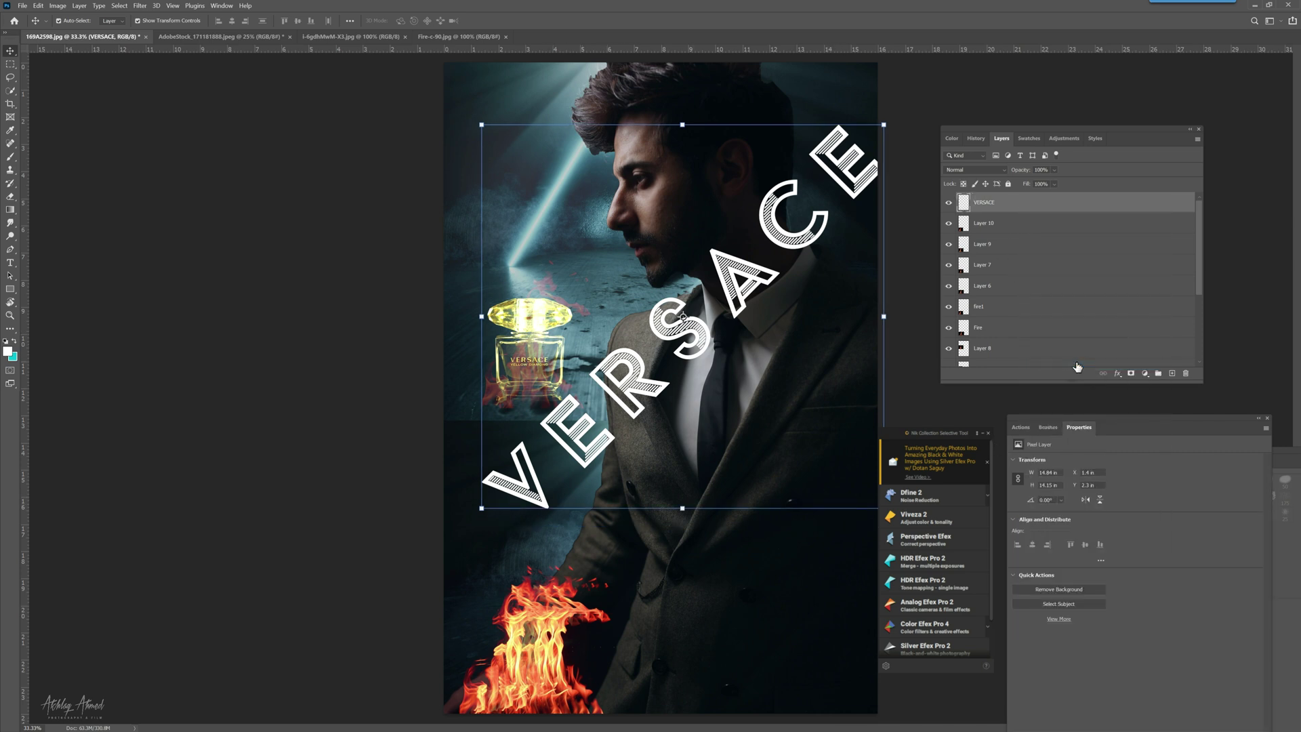
Step: Load the saved selection of the man's outline and try moving the enclosed lettering down over his jacket
click(114, 7)
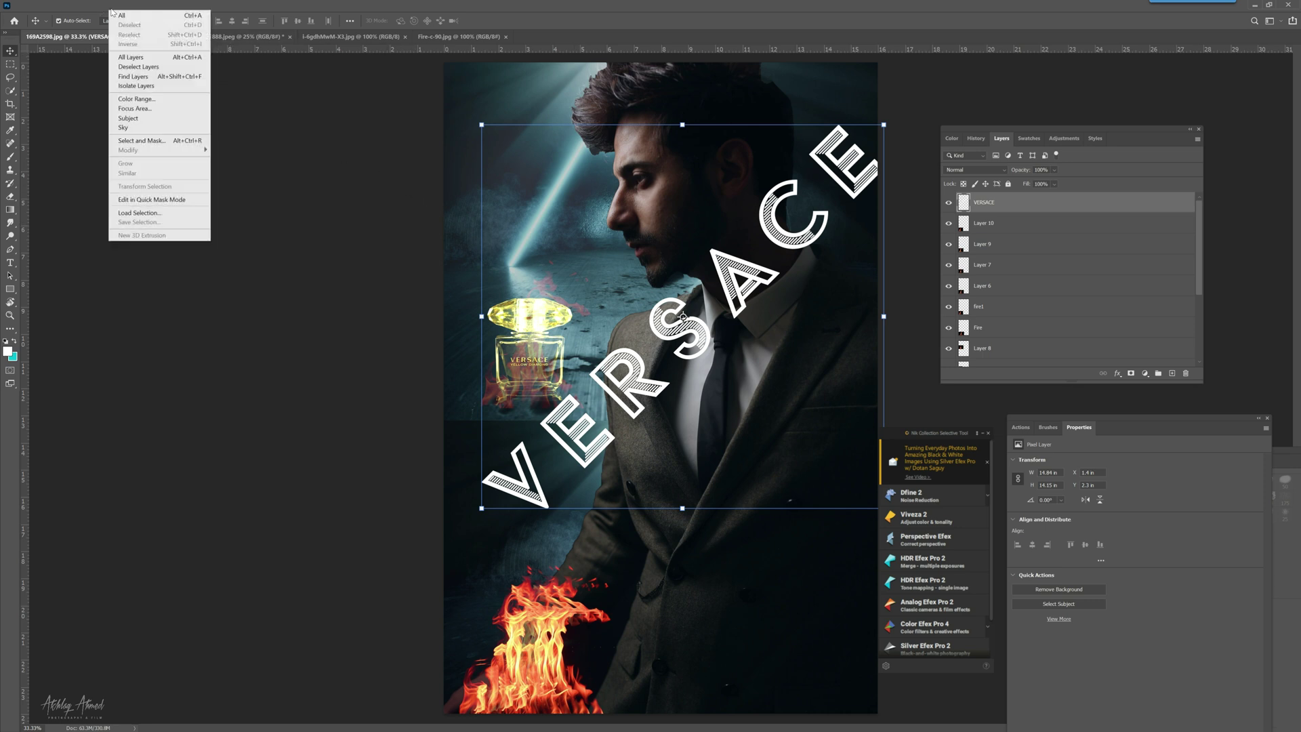
click(146, 213)
click(360, 234)
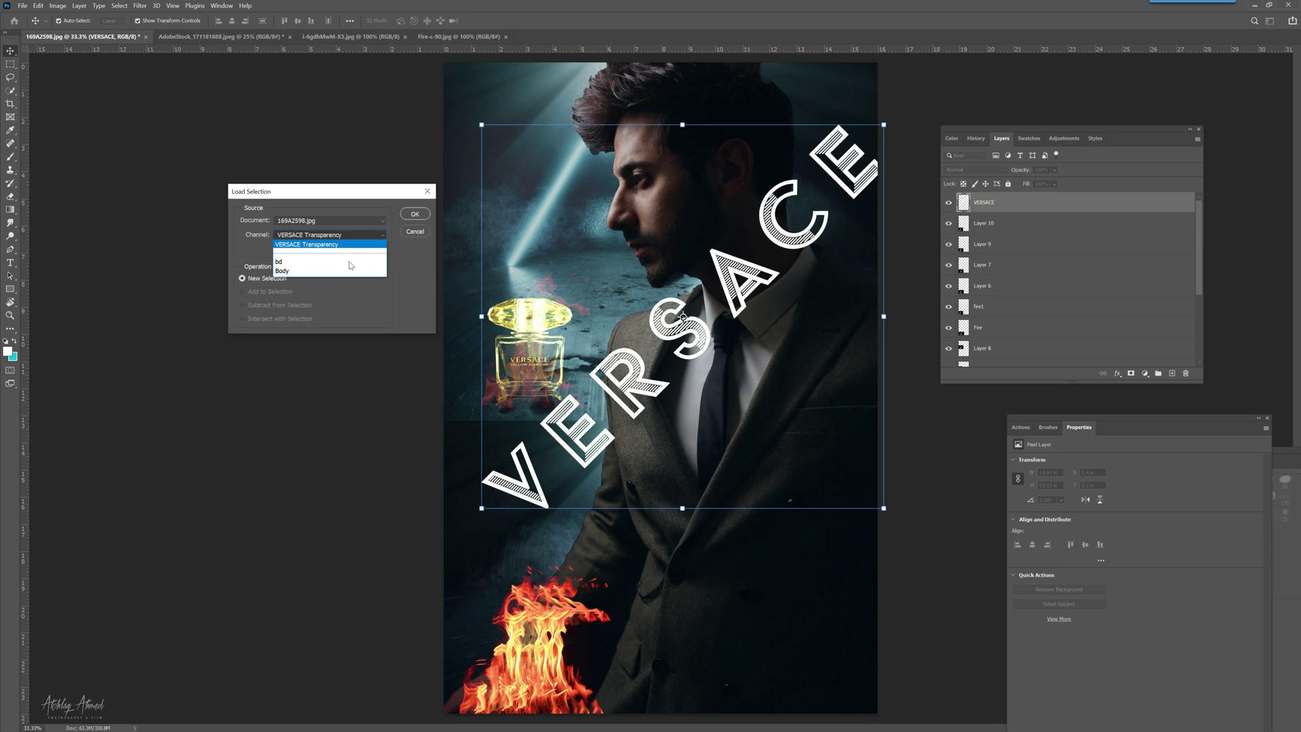
click(325, 244)
click(415, 214)
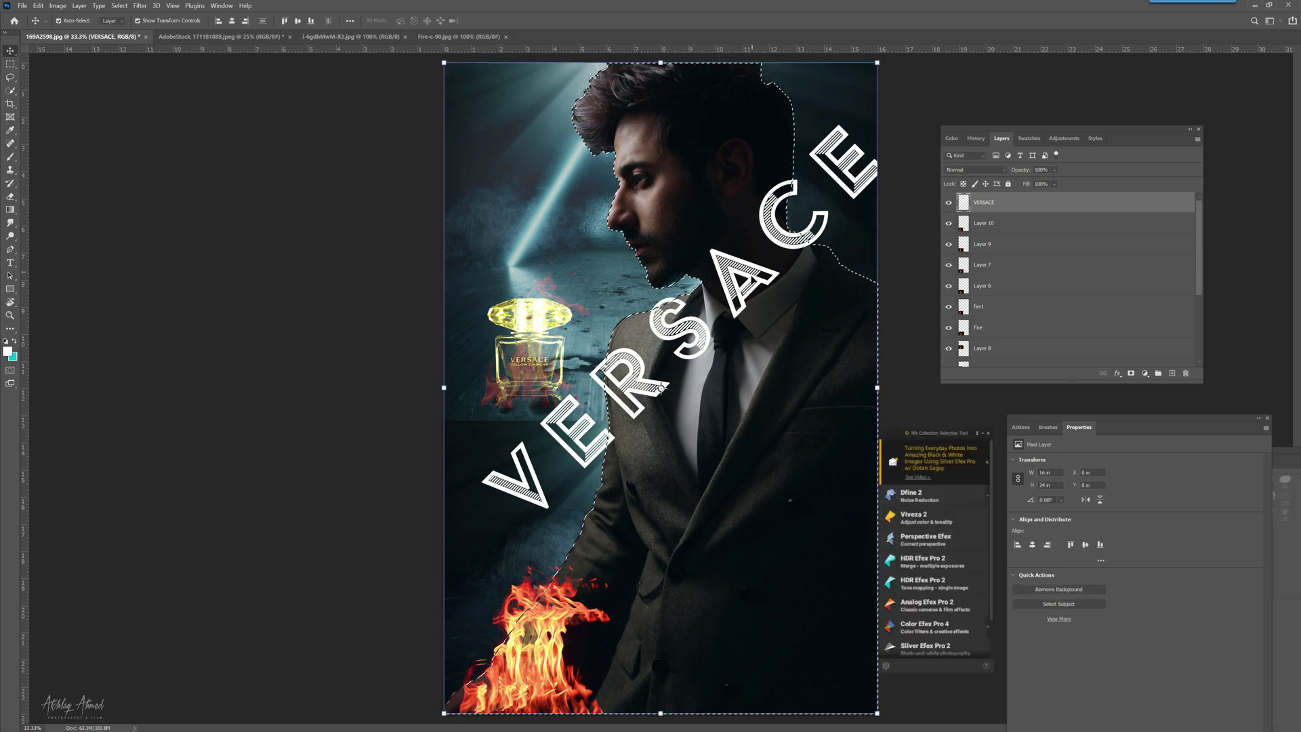
drag(738, 282, 784, 505)
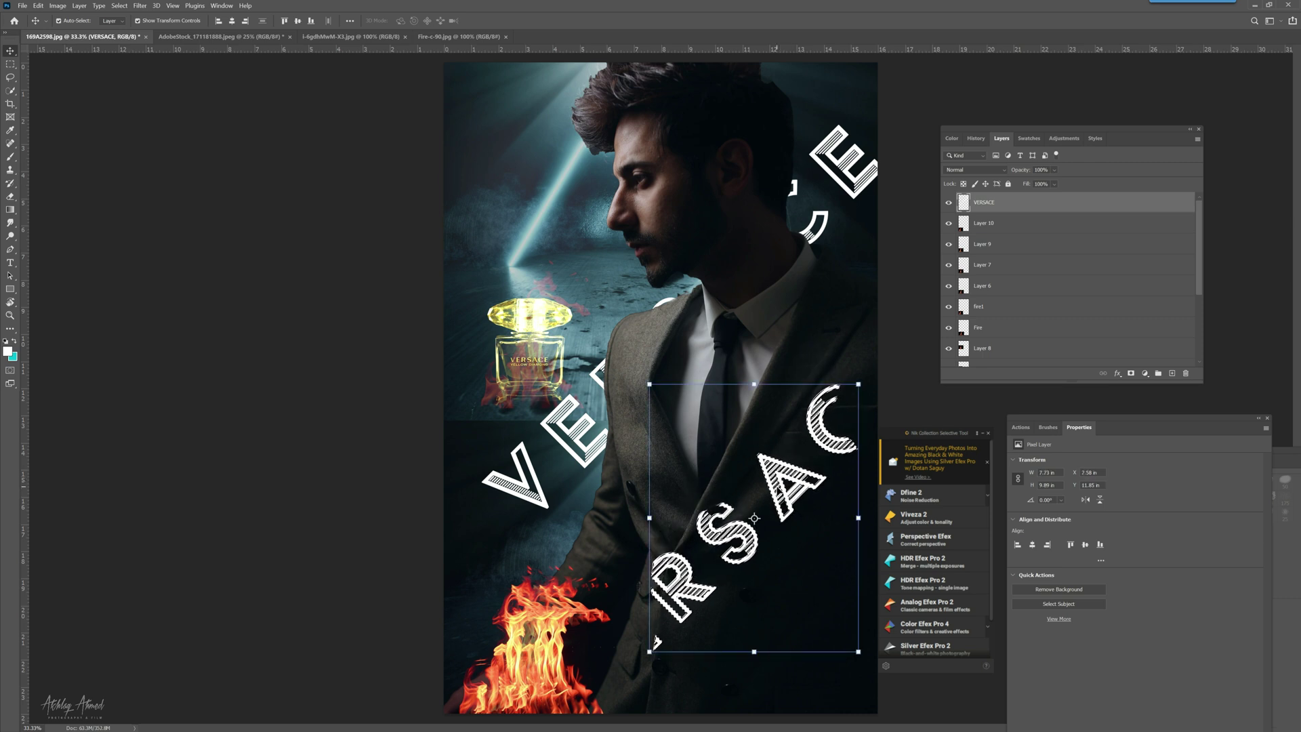
Step: Undo the diagonal lettering edits back to the editable horizontal VERSACE text across the man's face
key(ctrl)
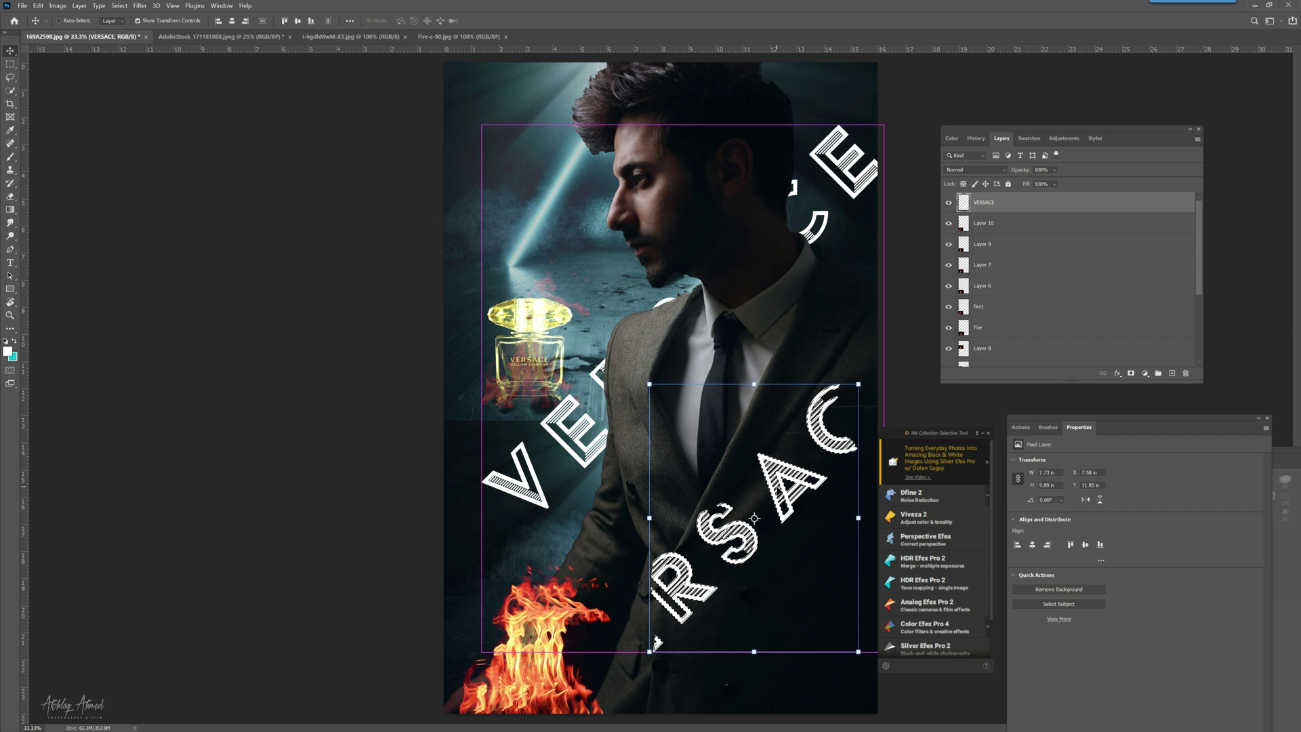
key(z)
key(ctrl+z)
key(ctrl+z)
key(ctrl+z)
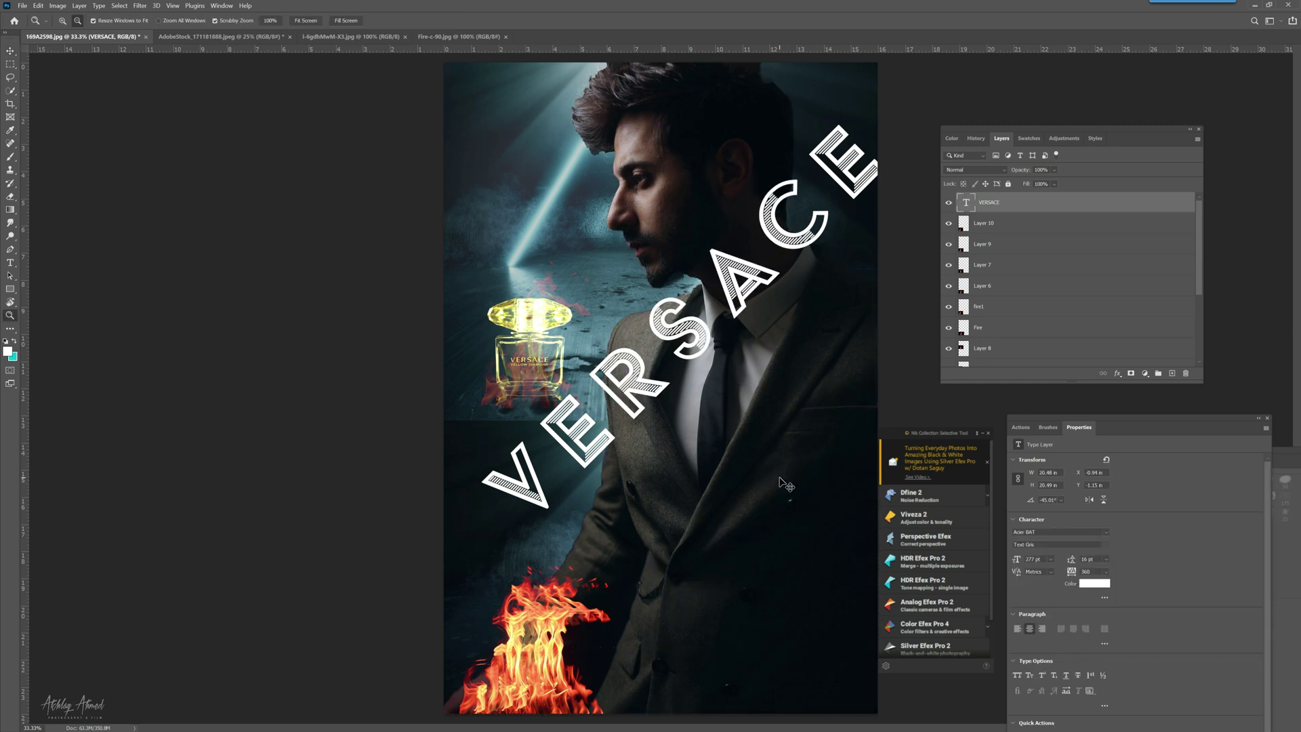
key(alt+Right)
key(alt+Right)
key(alt+Right)
key(alt+Right)
key(alt+Right)
key(alt+Right)
key(ctrl+alt+q)
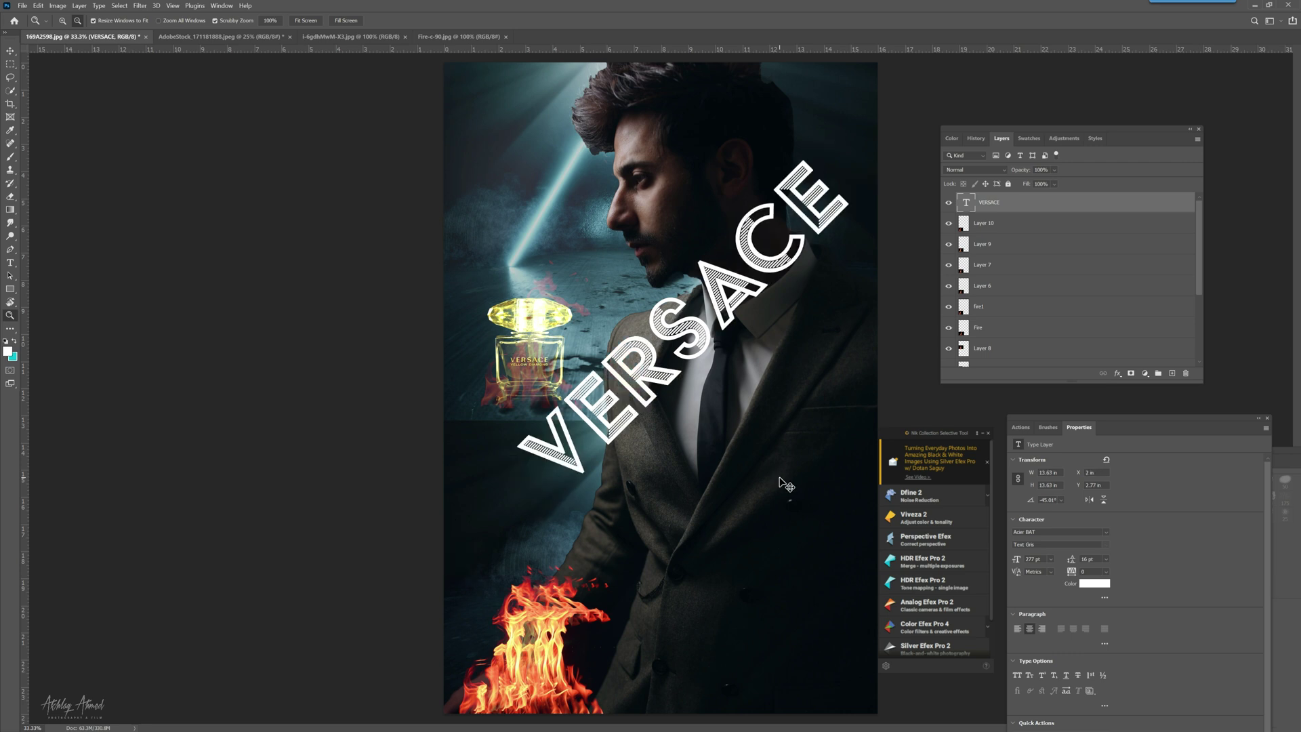
key(ctrl+z)
key(ctrl+z)
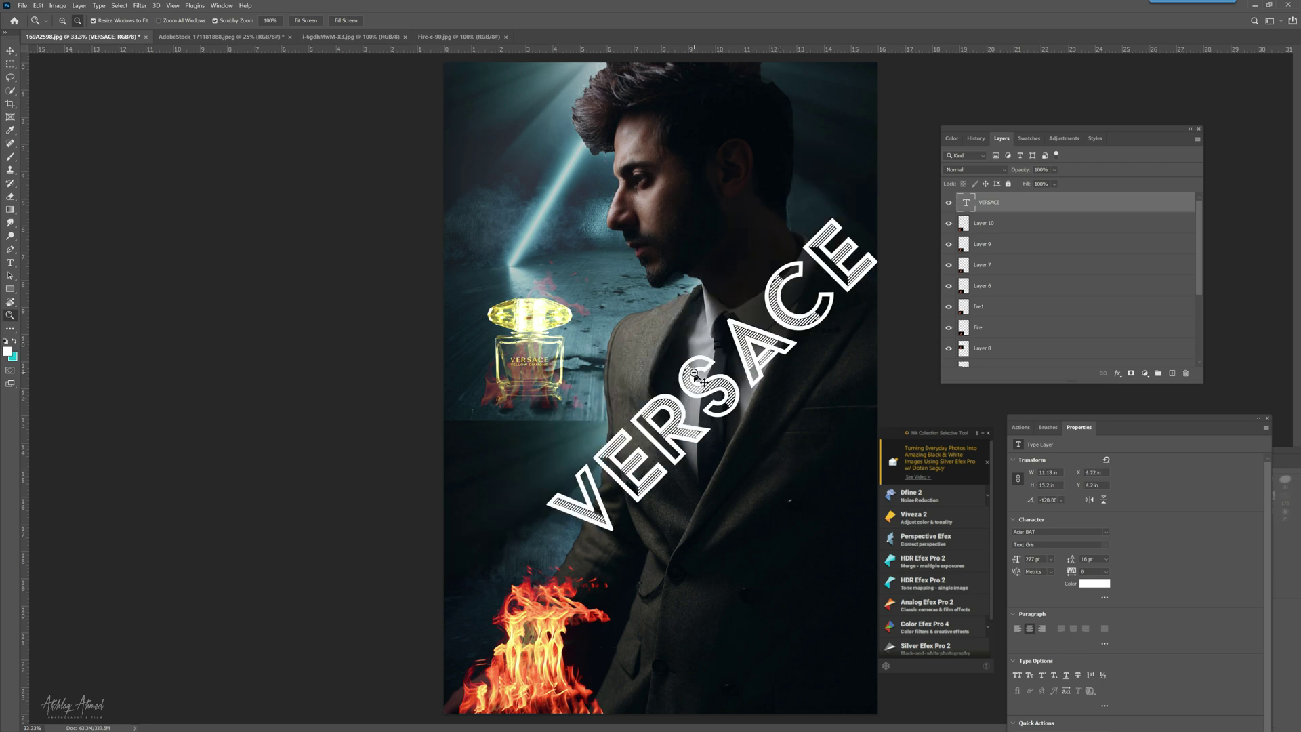
key(ctrl+z)
key(ctrl+z)
key(ctrl+z)
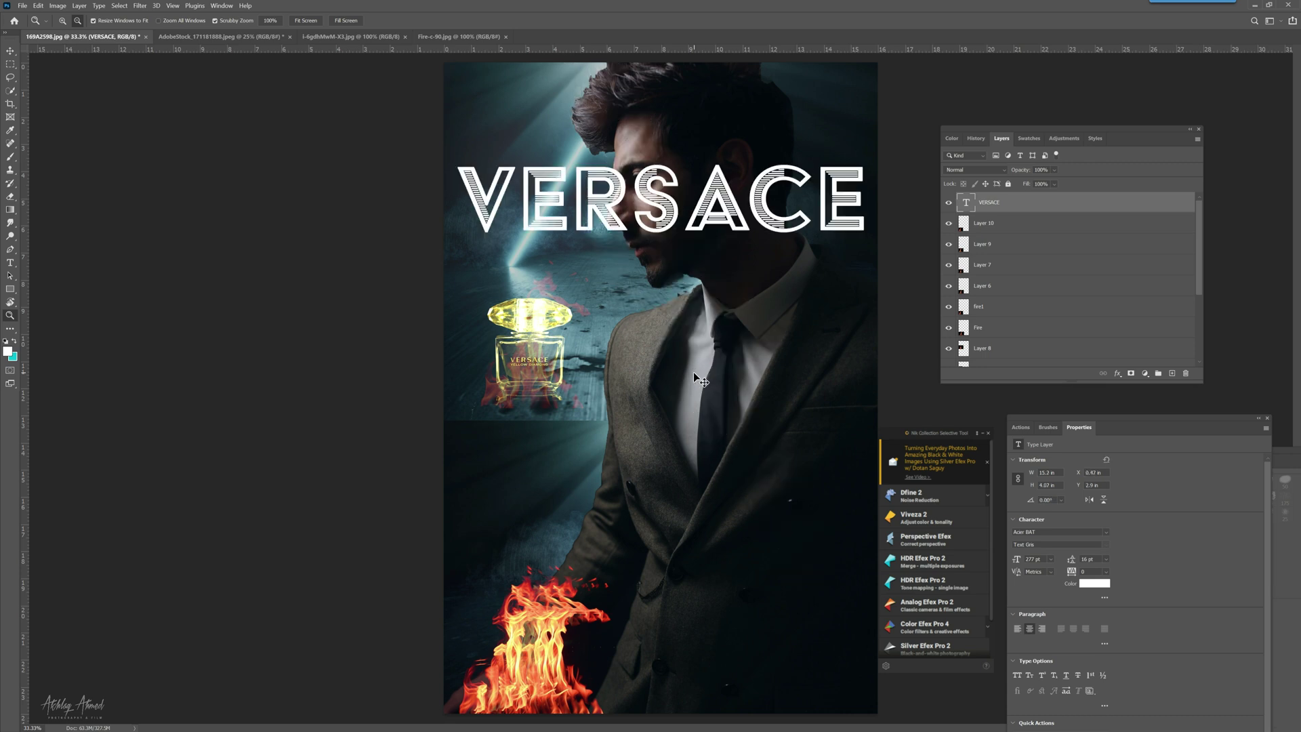
Step: Change the font of the VERSACE text layer to Franklin Gothic Medium
click(11, 264)
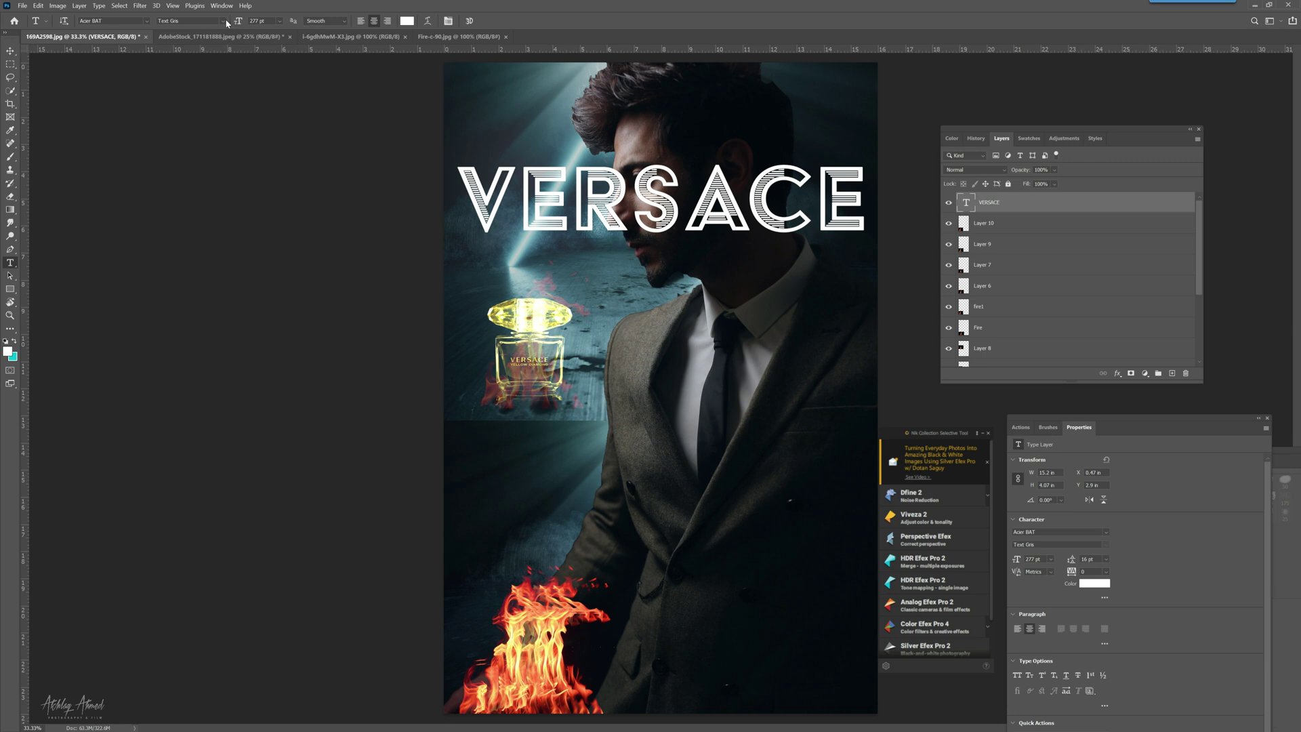
click(148, 21)
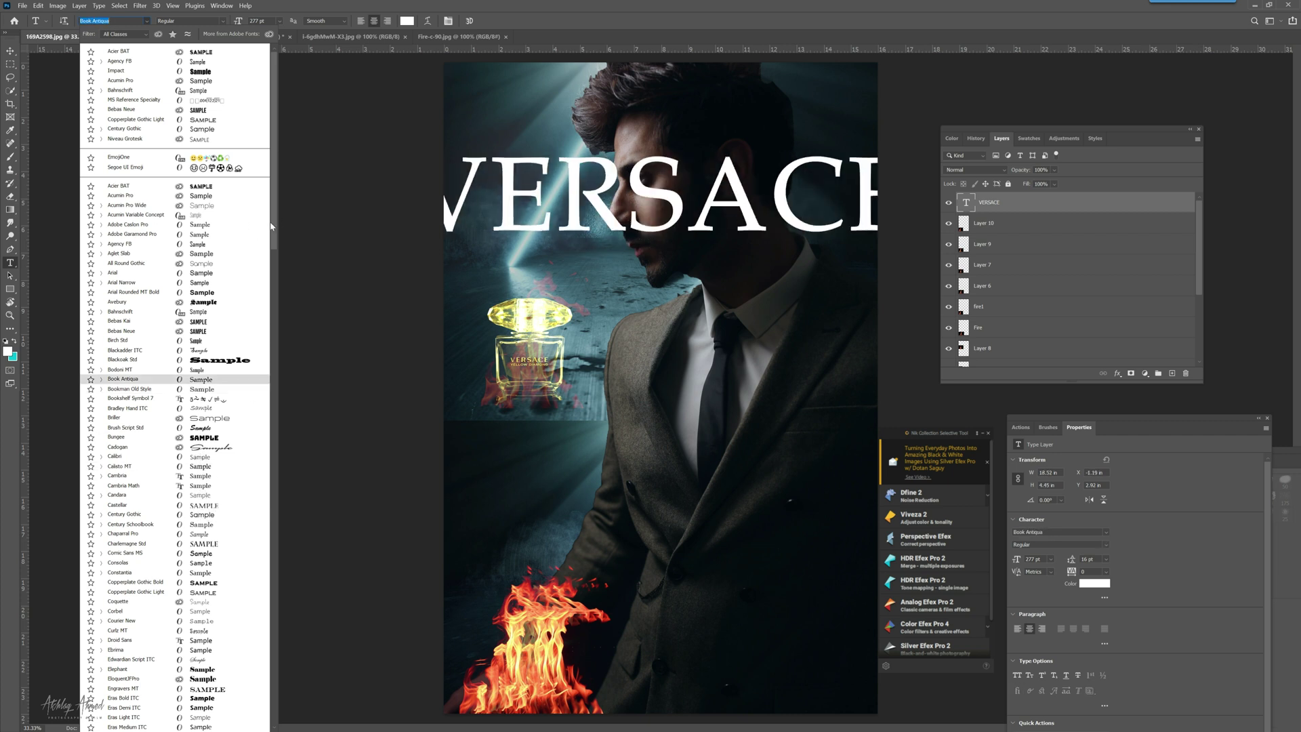
drag(274, 227, 275, 336)
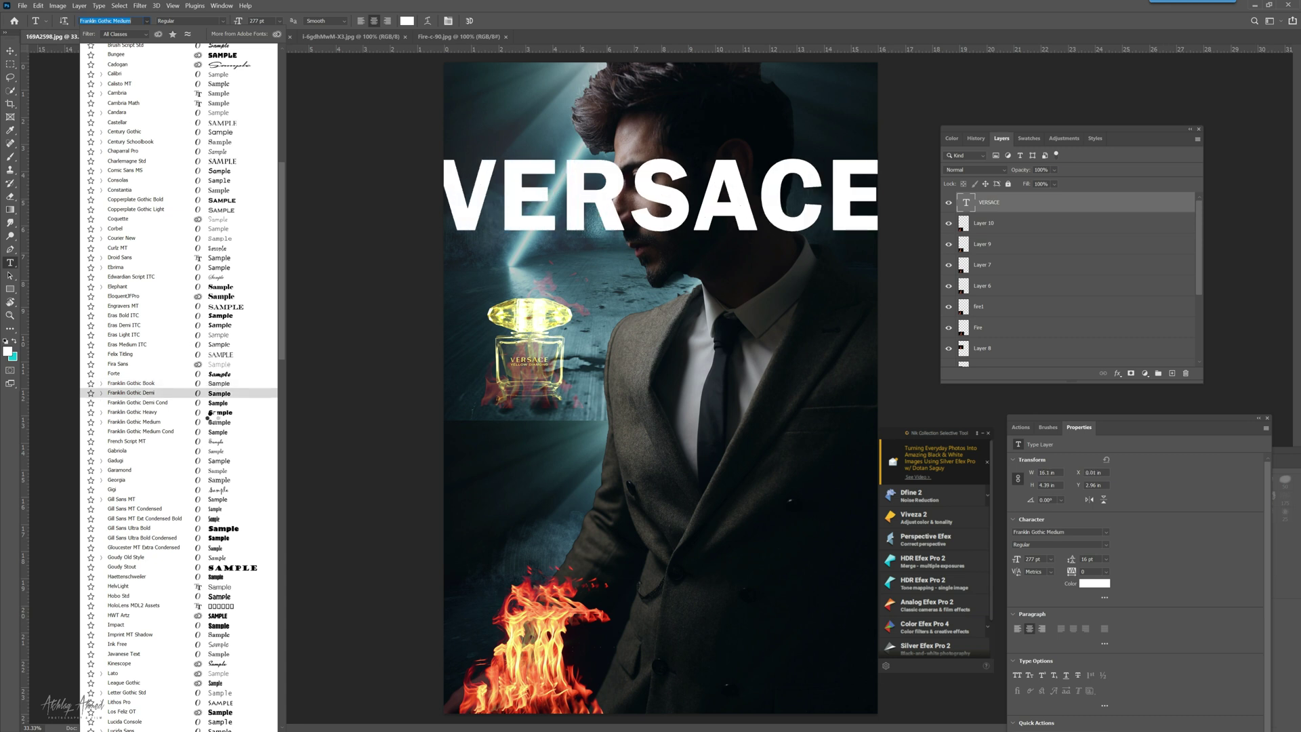
click(214, 422)
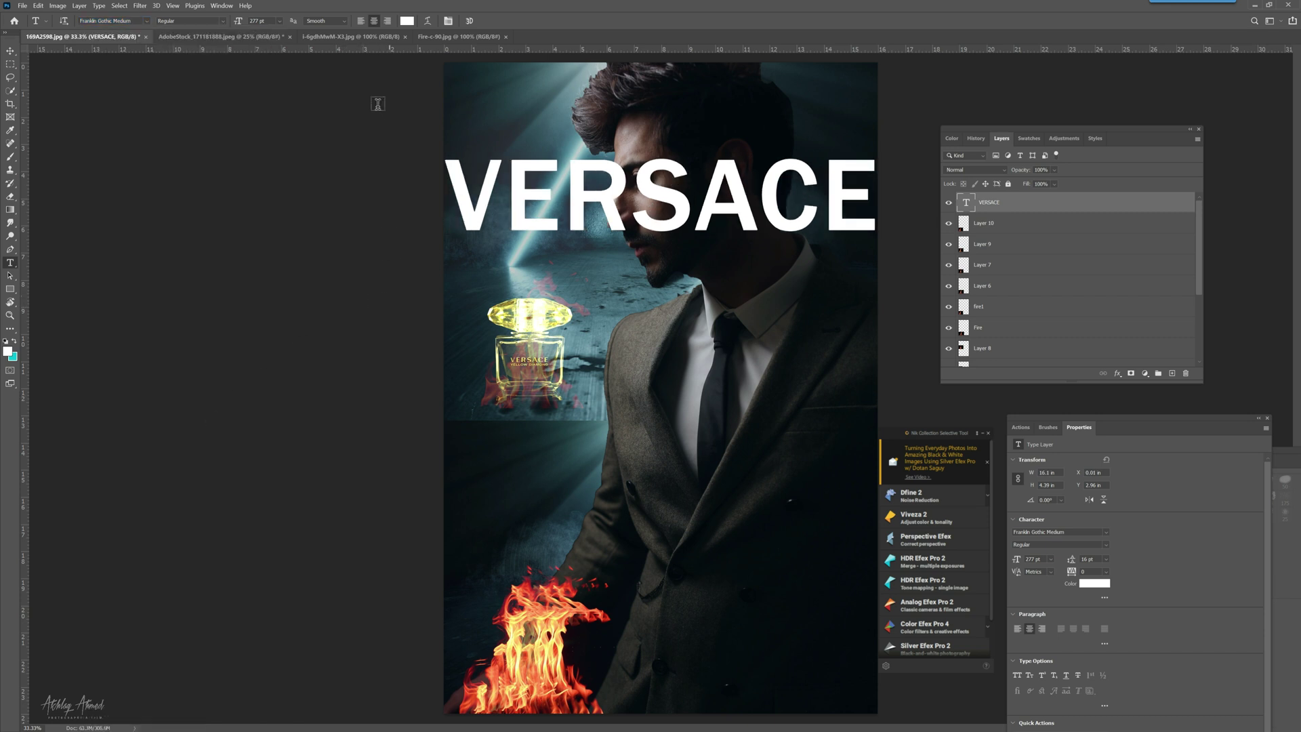
Step: Rasterize the VERSACE text layer and load the saved Body channel as a new selection
right_click(1015, 204)
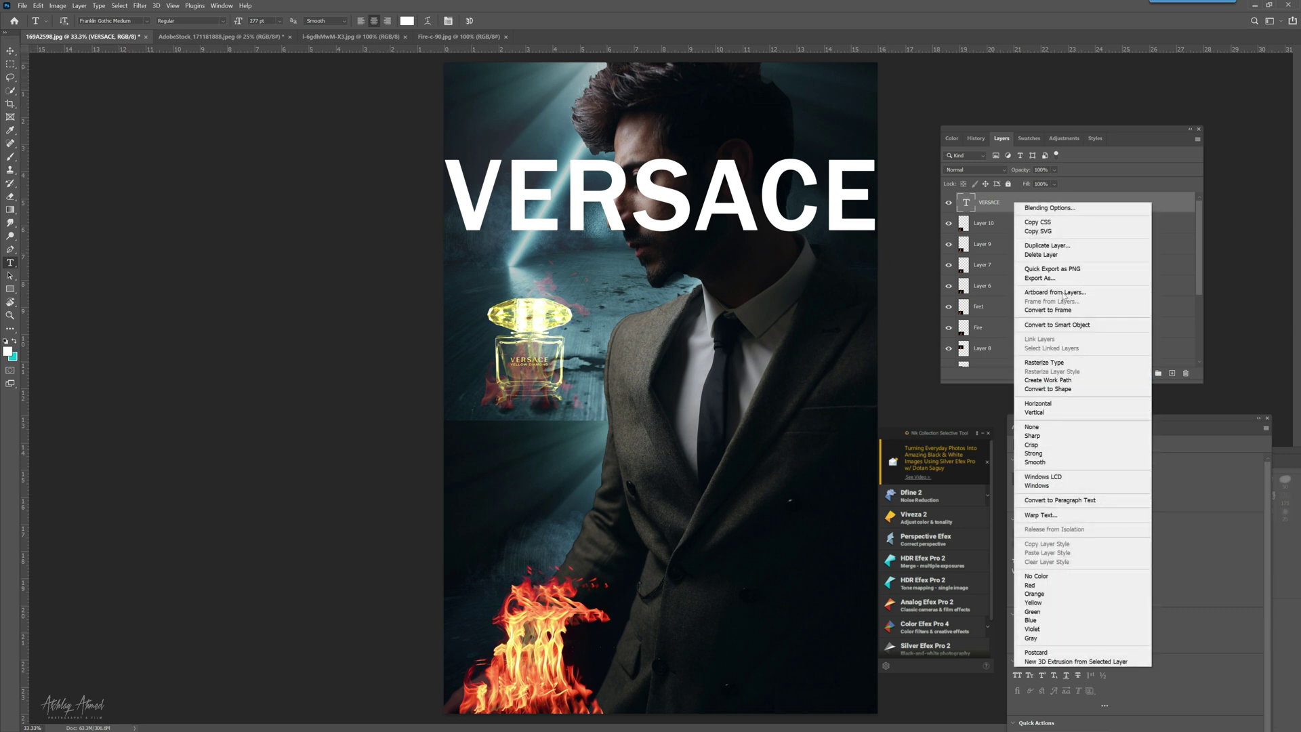
click(1045, 361)
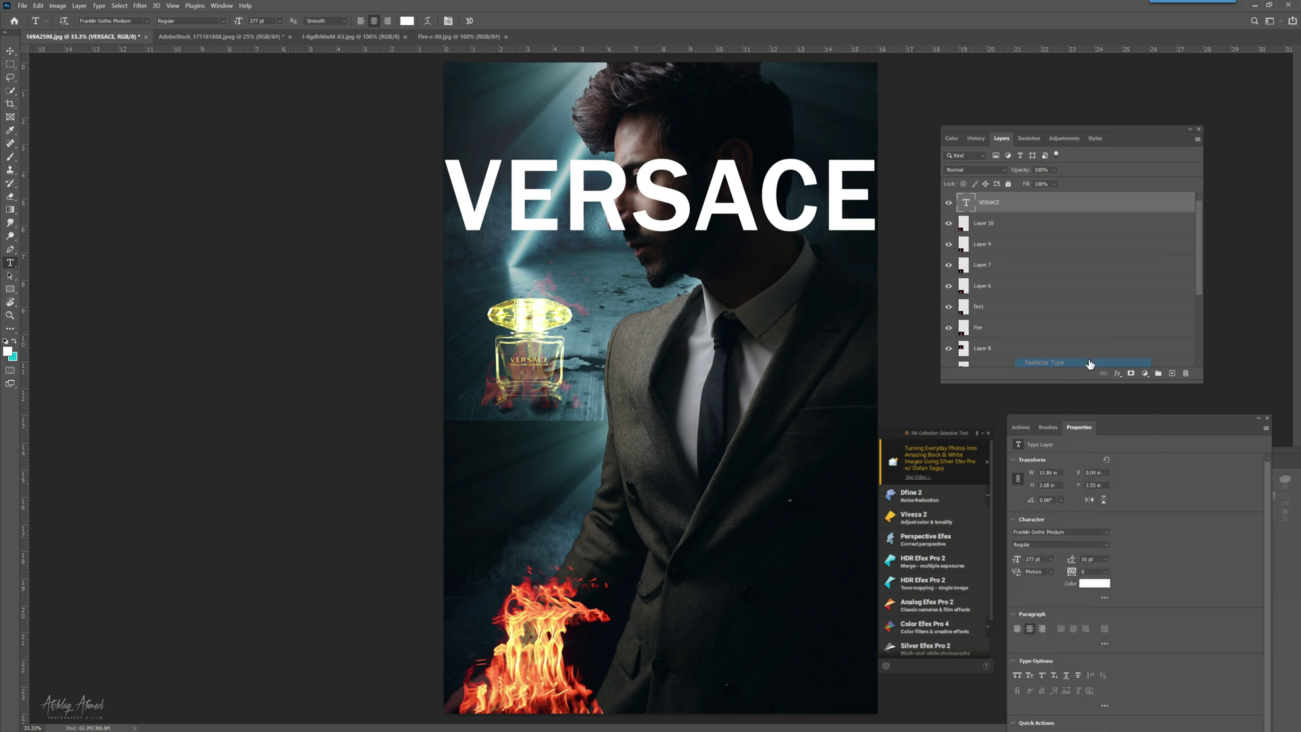
click(119, 6)
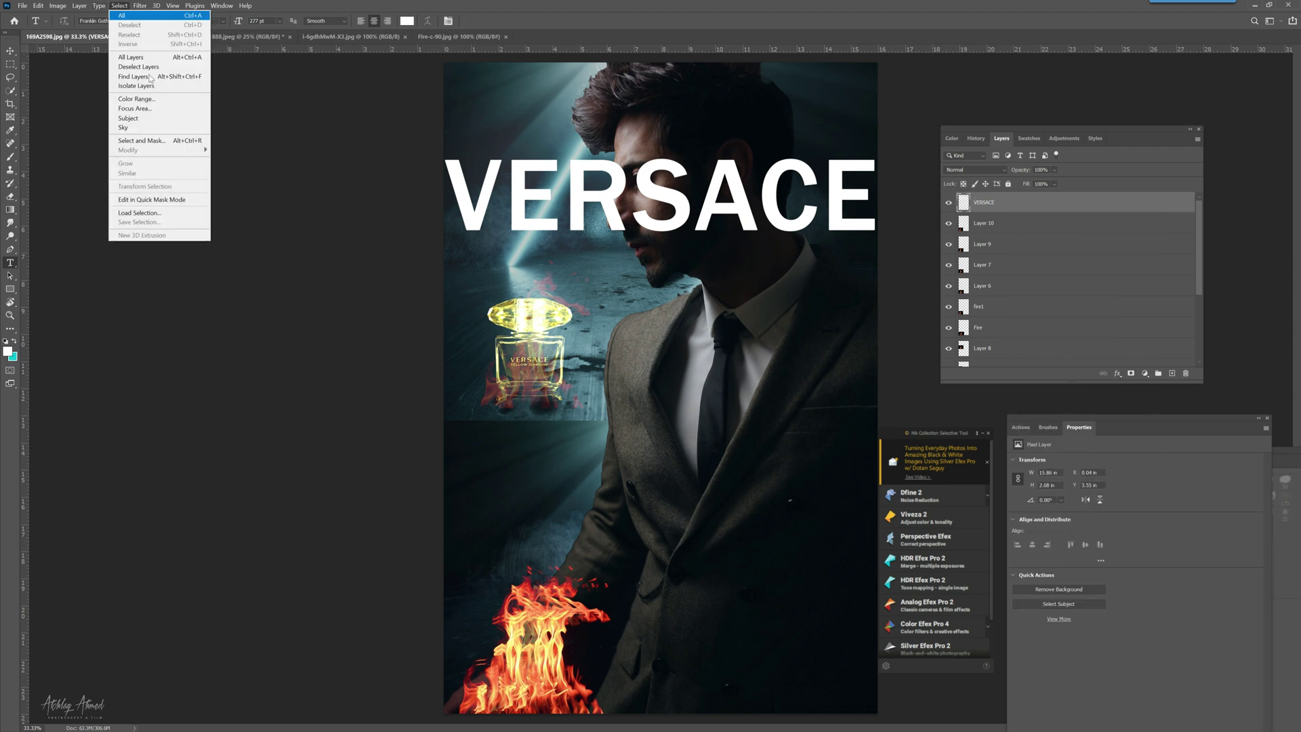
click(159, 212)
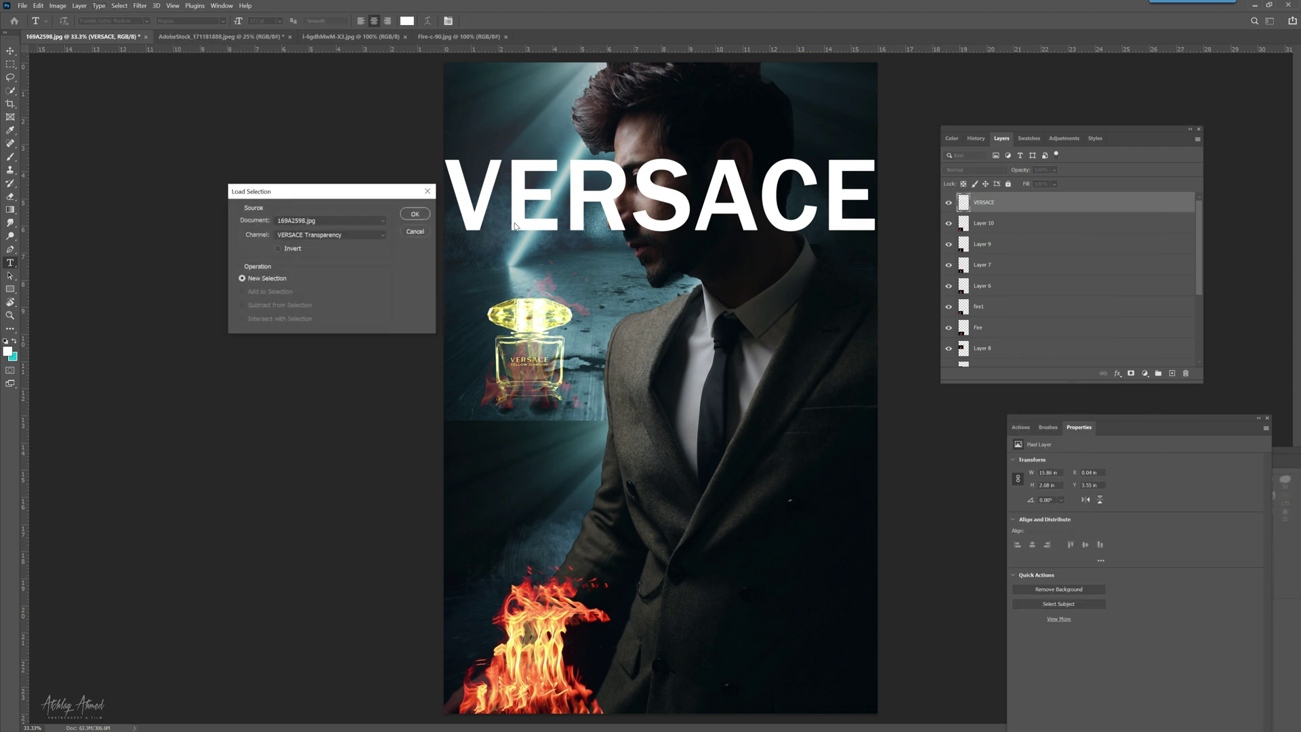
click(372, 236)
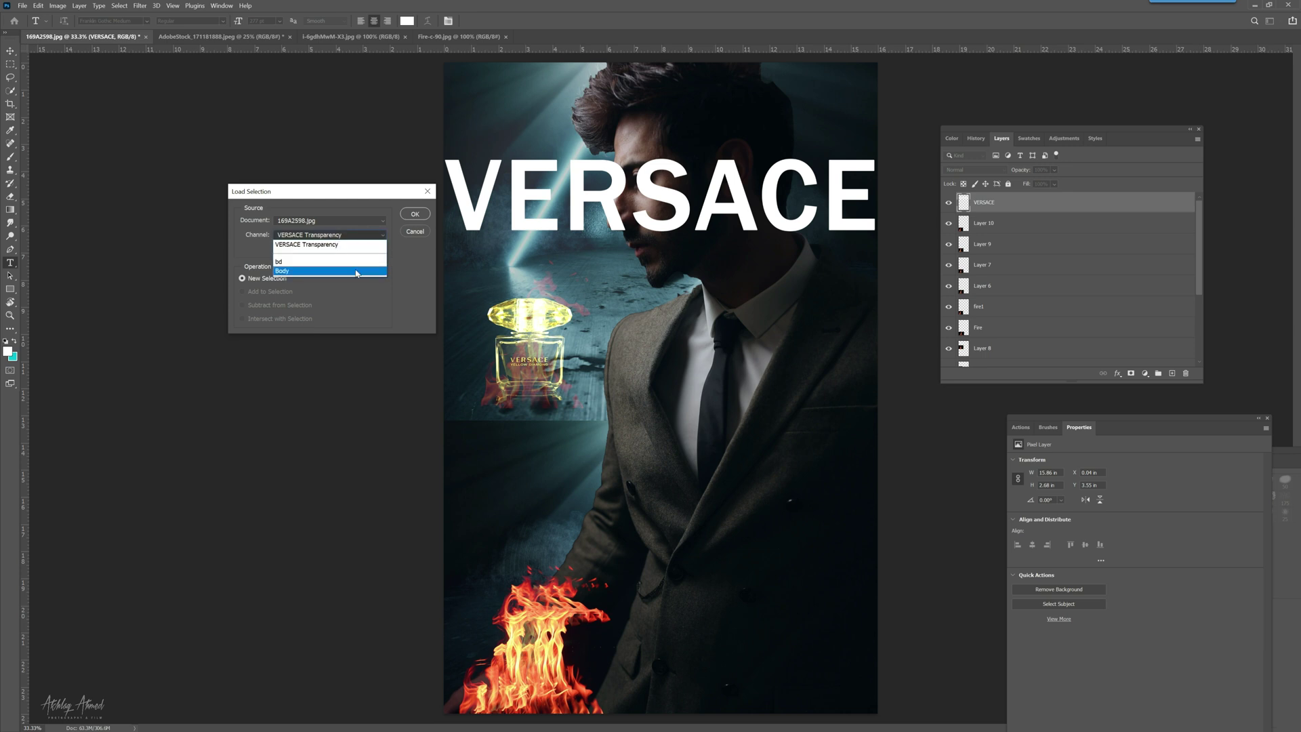
click(335, 269)
key(Return)
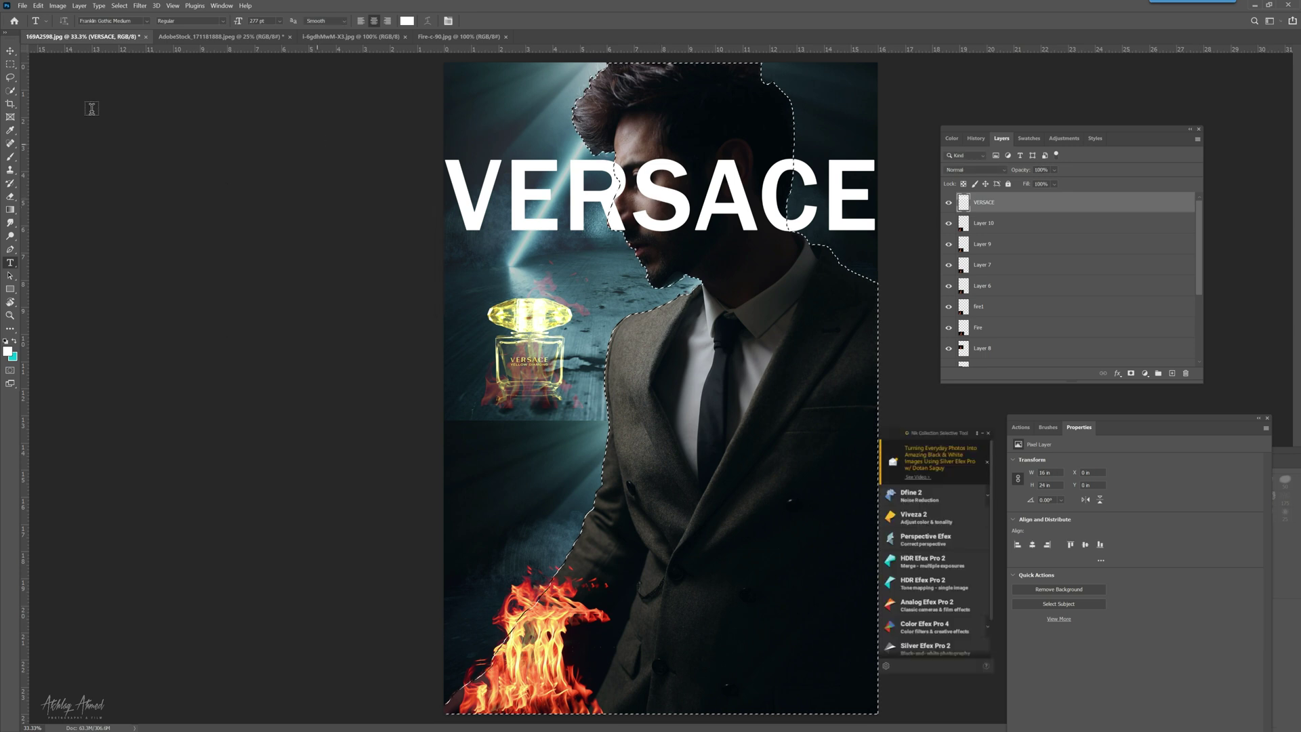
Step: Move the selected part of the lettering off the man's head onto his jacket and cut it away
click(10, 51)
drag(676, 218, 730, 420)
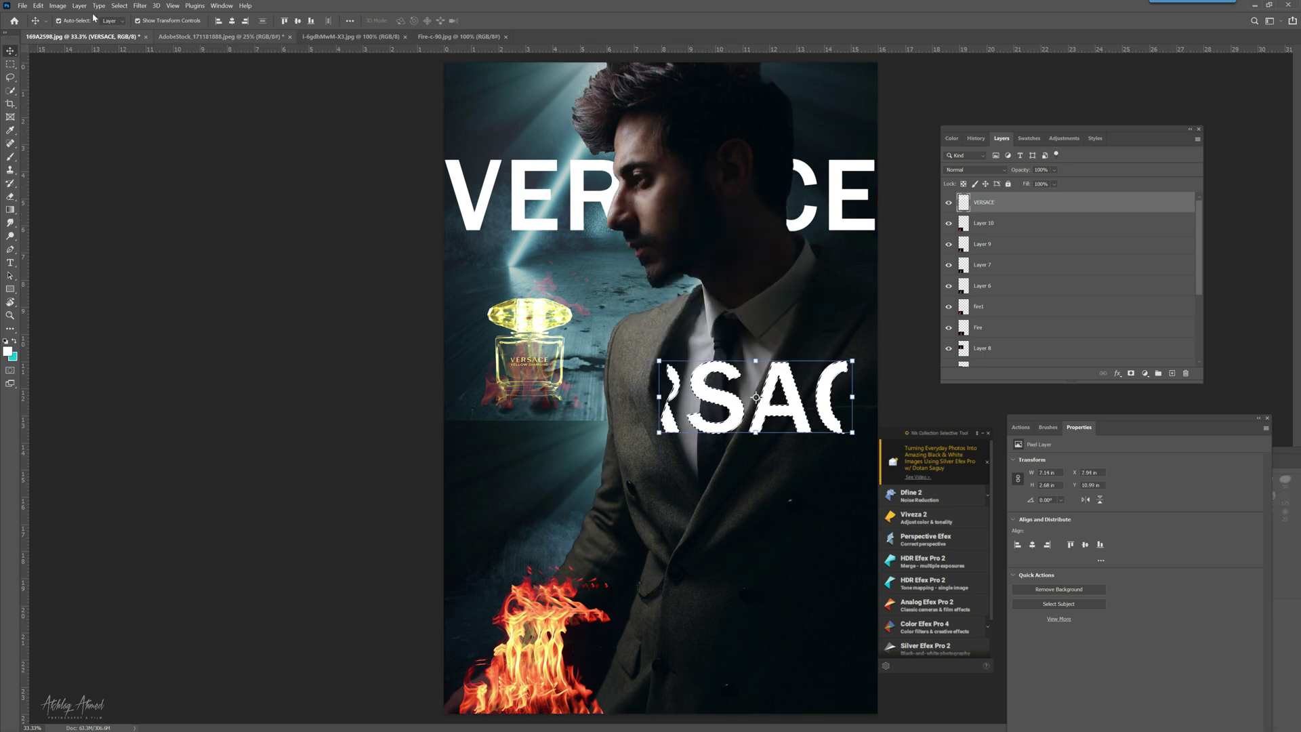
click(38, 6)
click(54, 61)
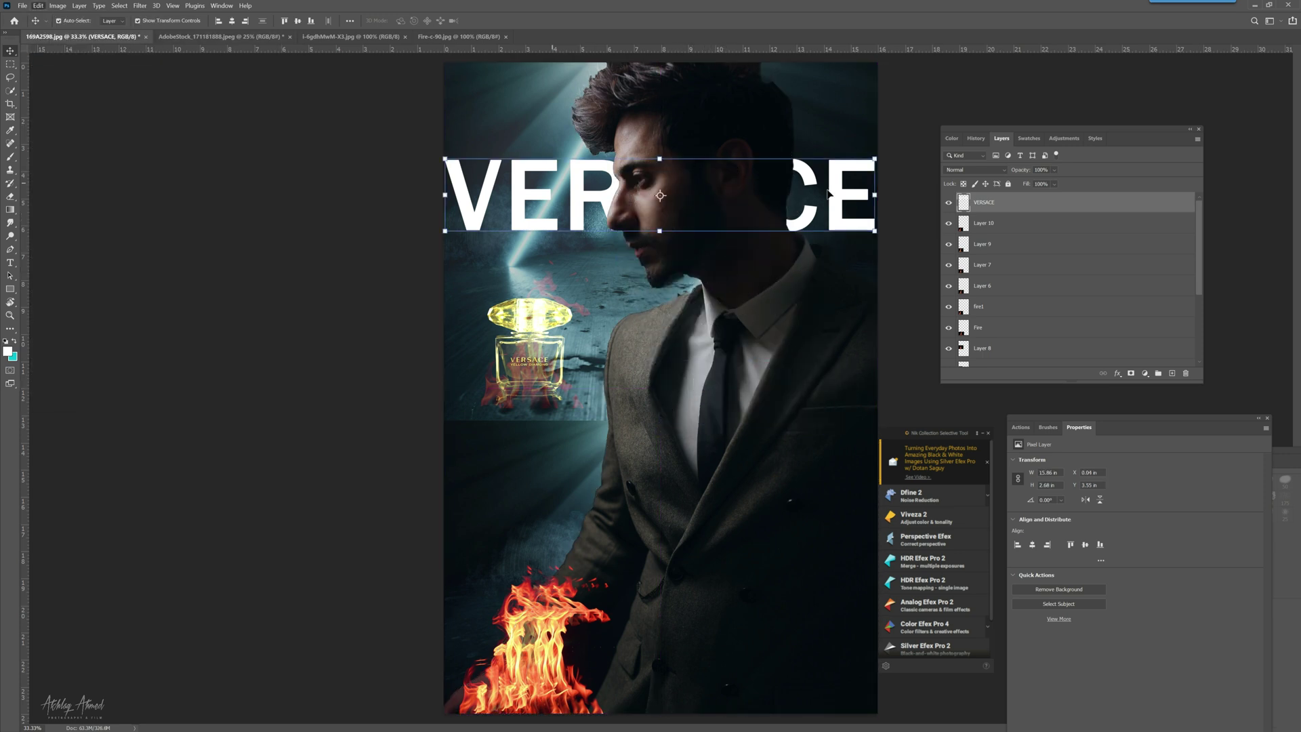
Step: View the finished poster 169A2598.jpg from the desktop as a lettering reference, and switch back to Photoshop
click(1254, 5)
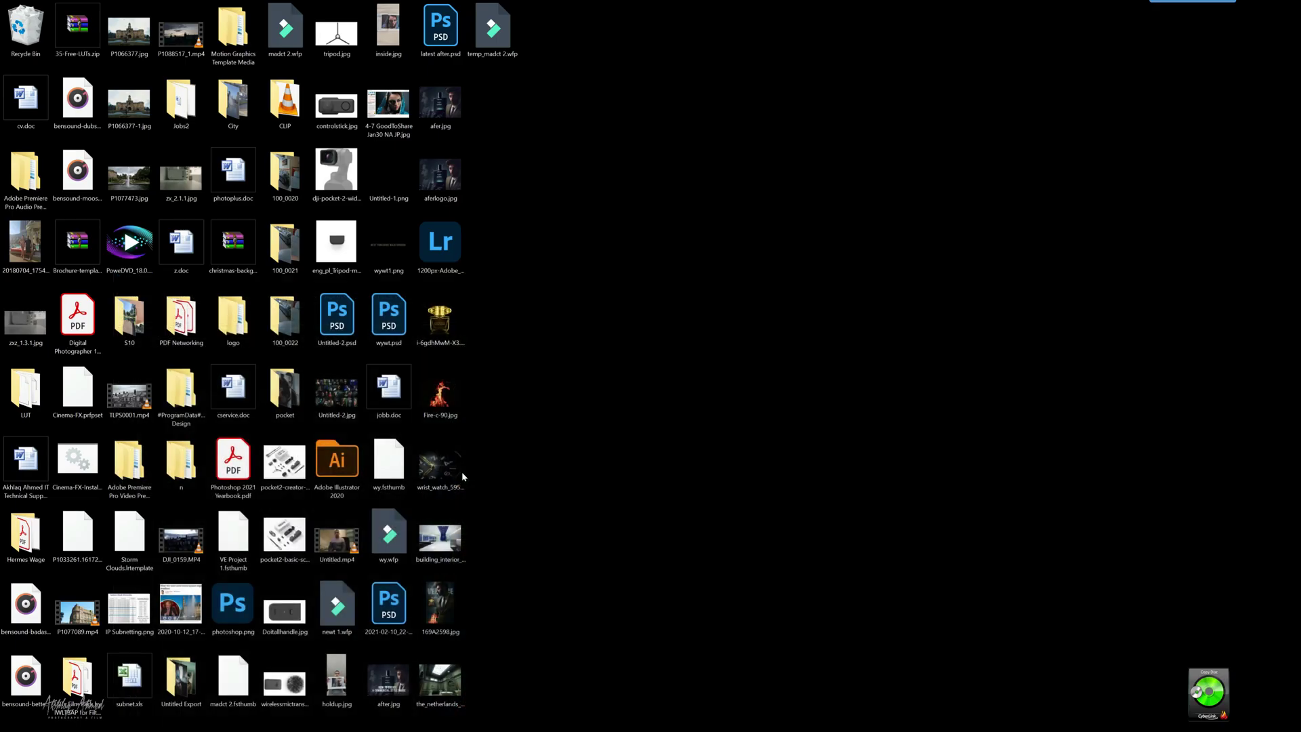
click(445, 624)
double_click(445, 624)
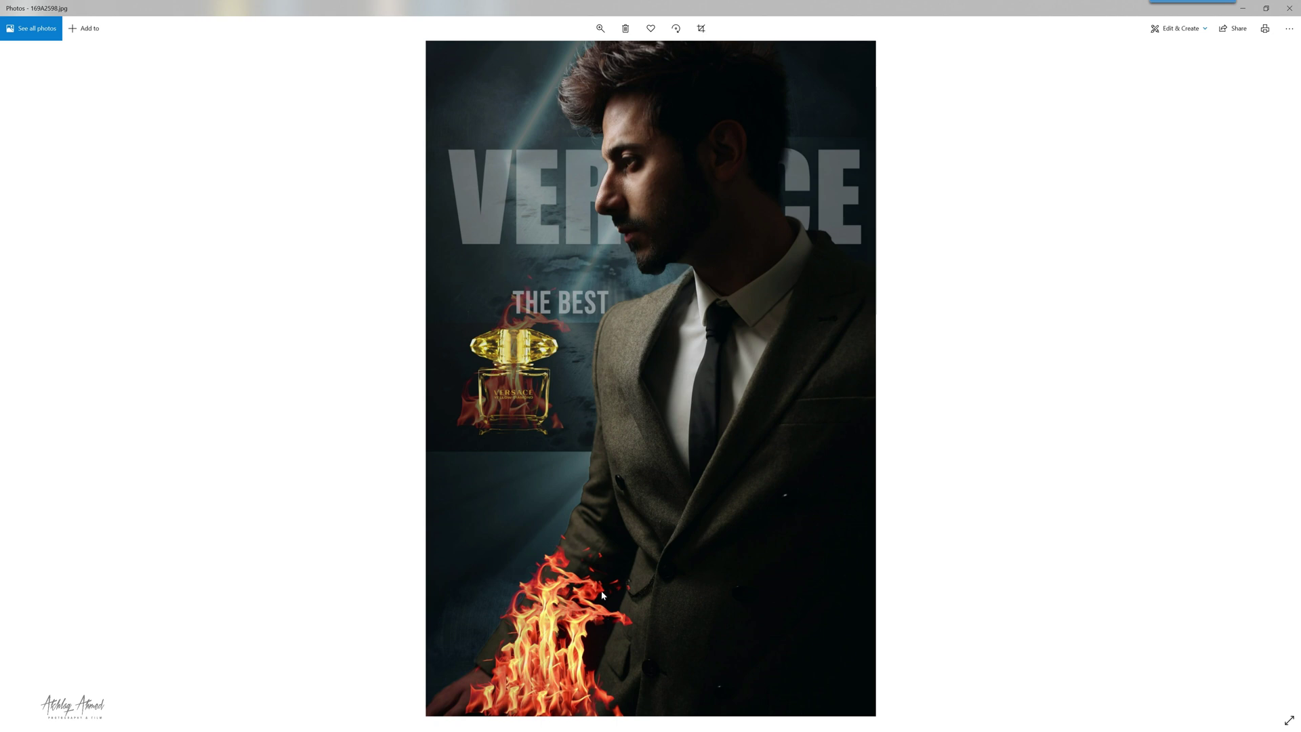
click(1243, 11)
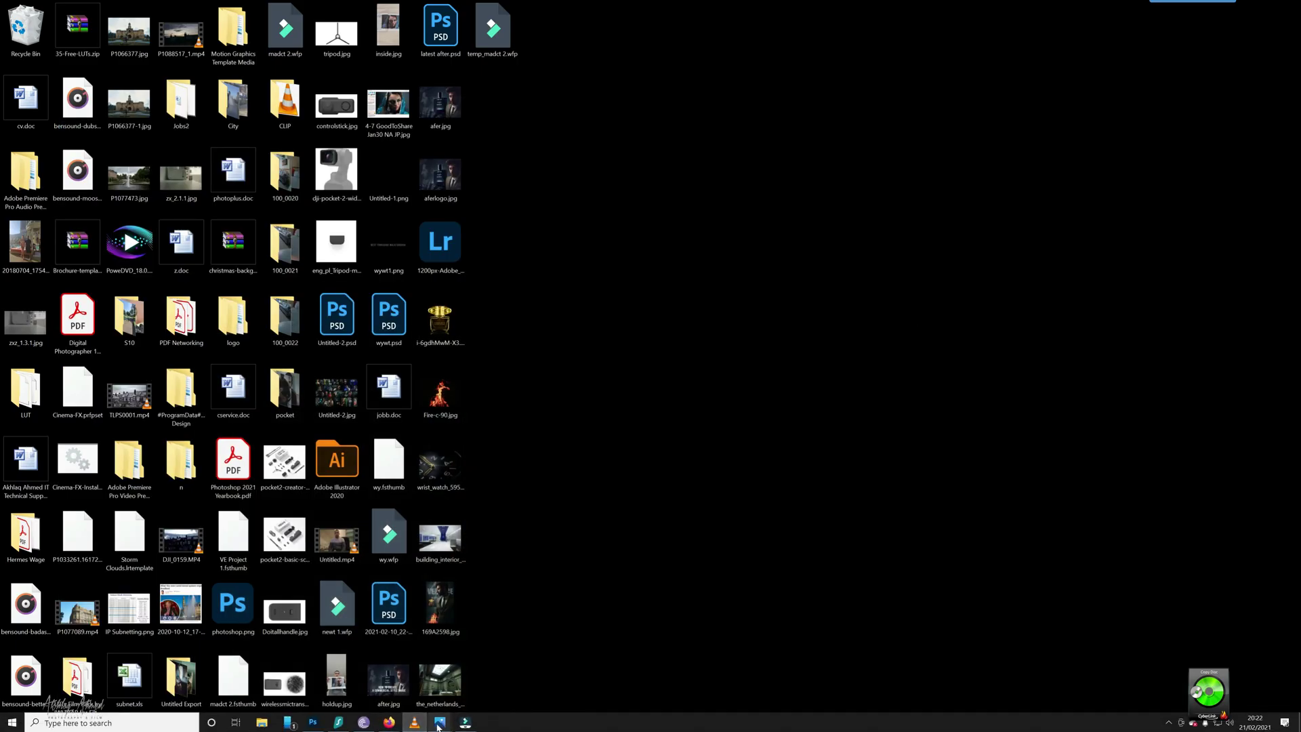
click(312, 723)
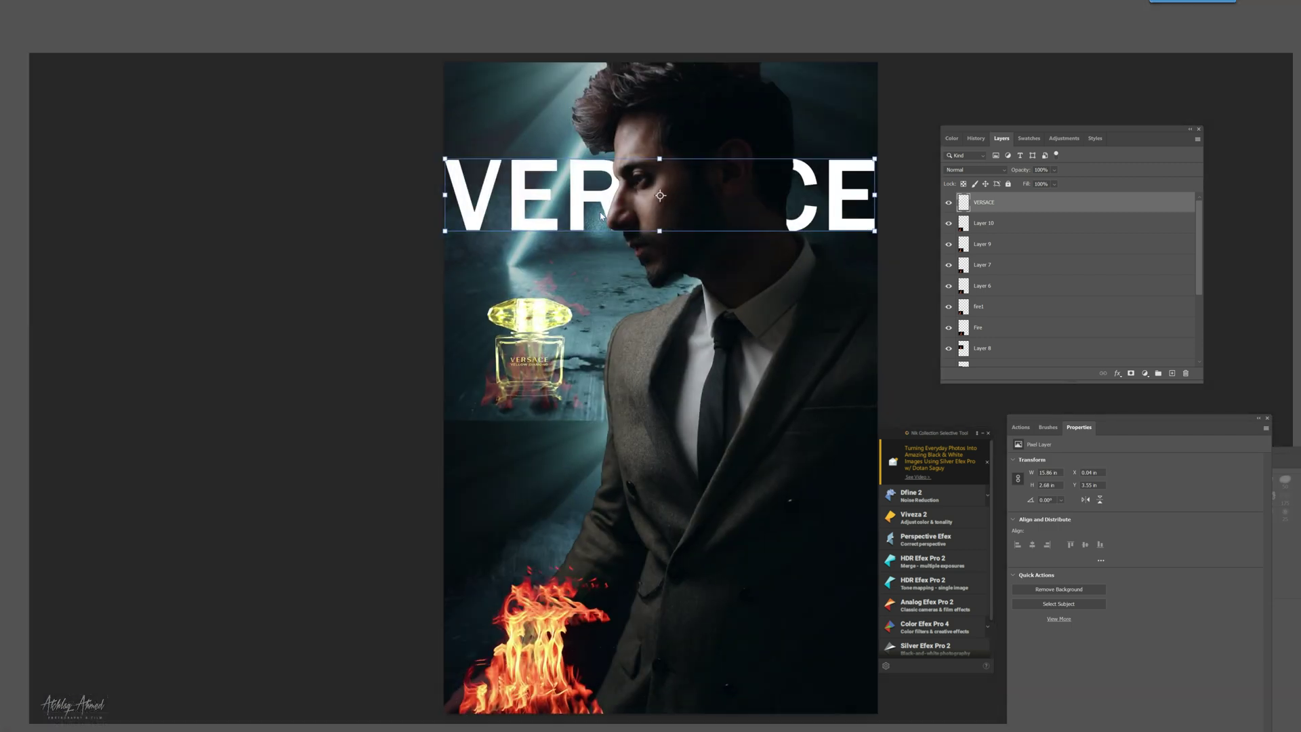
Step: Add a new horizontal text layer in Impact Regular, 277 pt, over the man's head
click(505, 213)
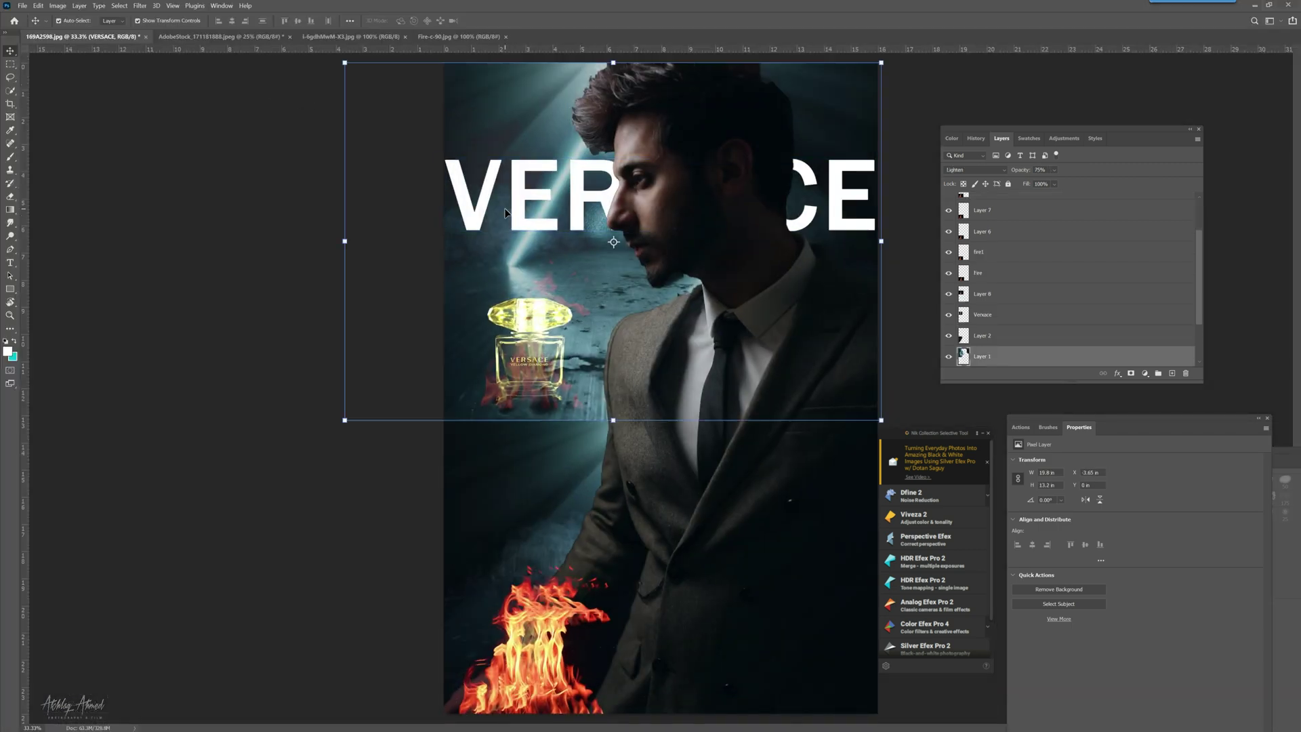
click(517, 211)
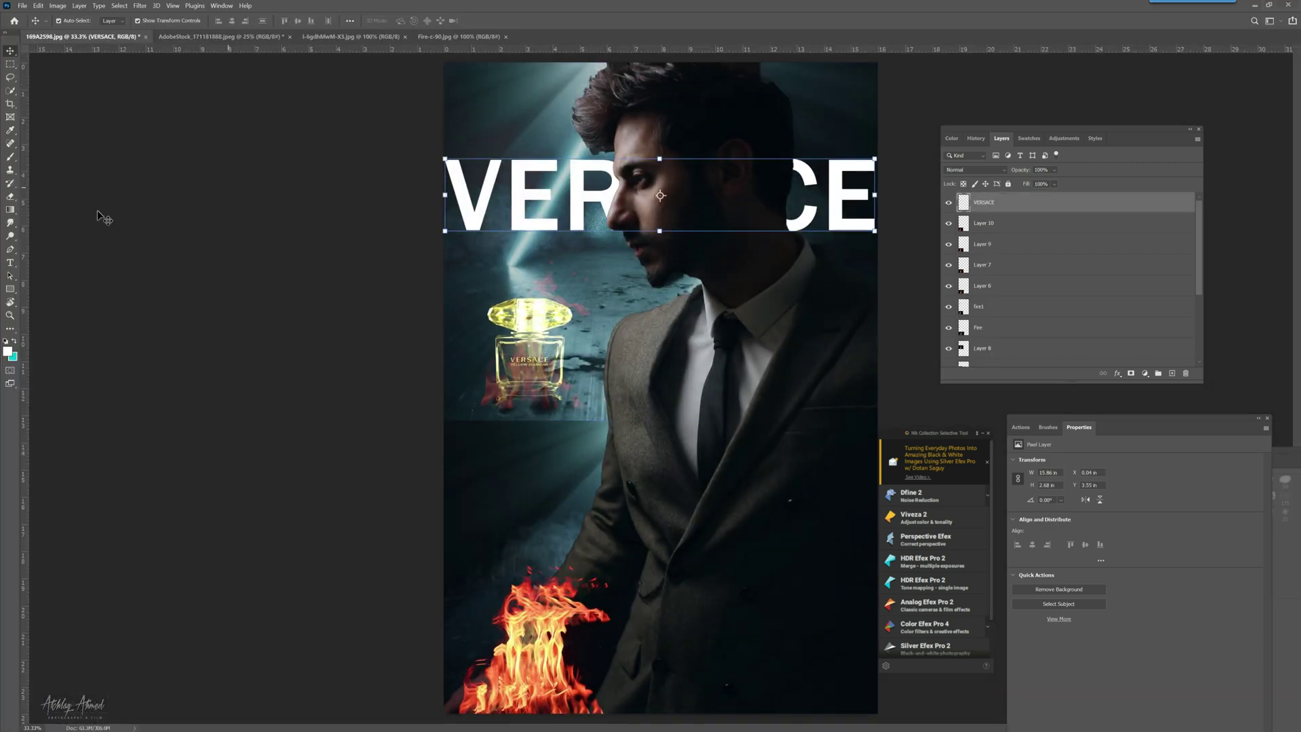
click(10, 263)
click(146, 22)
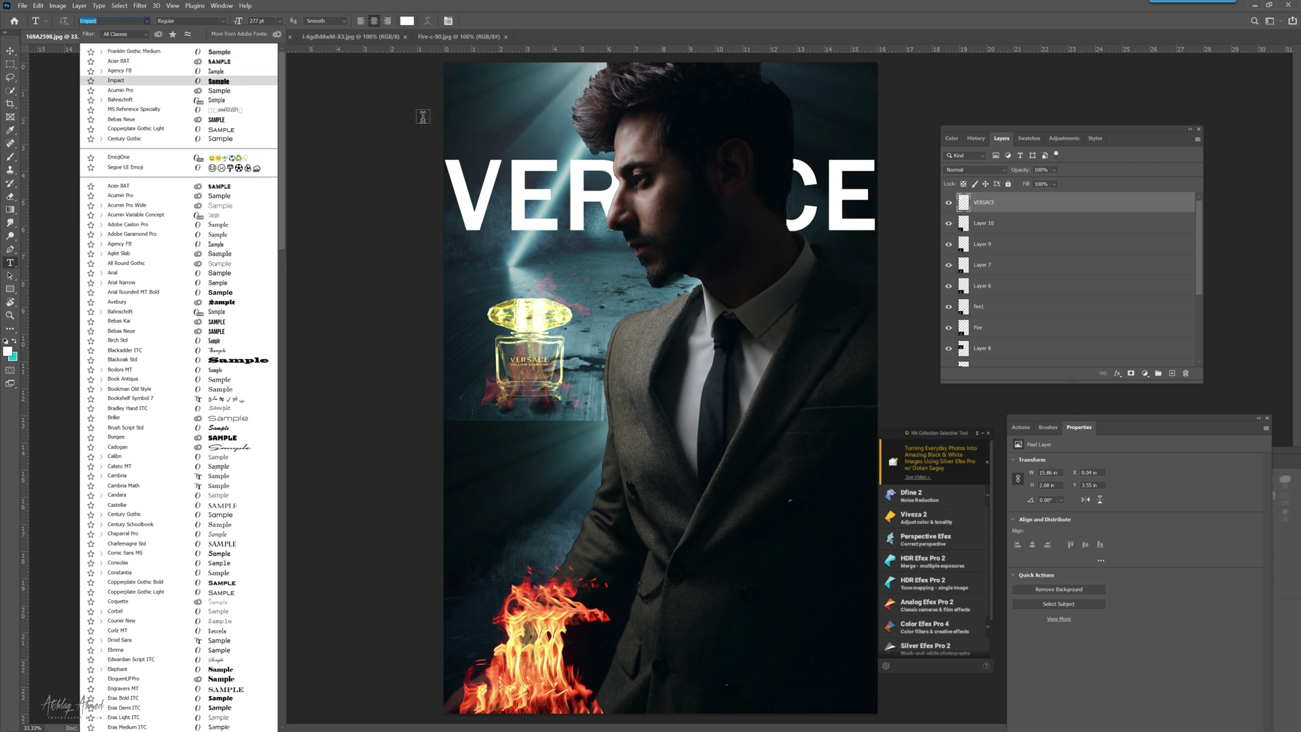
click(520, 181)
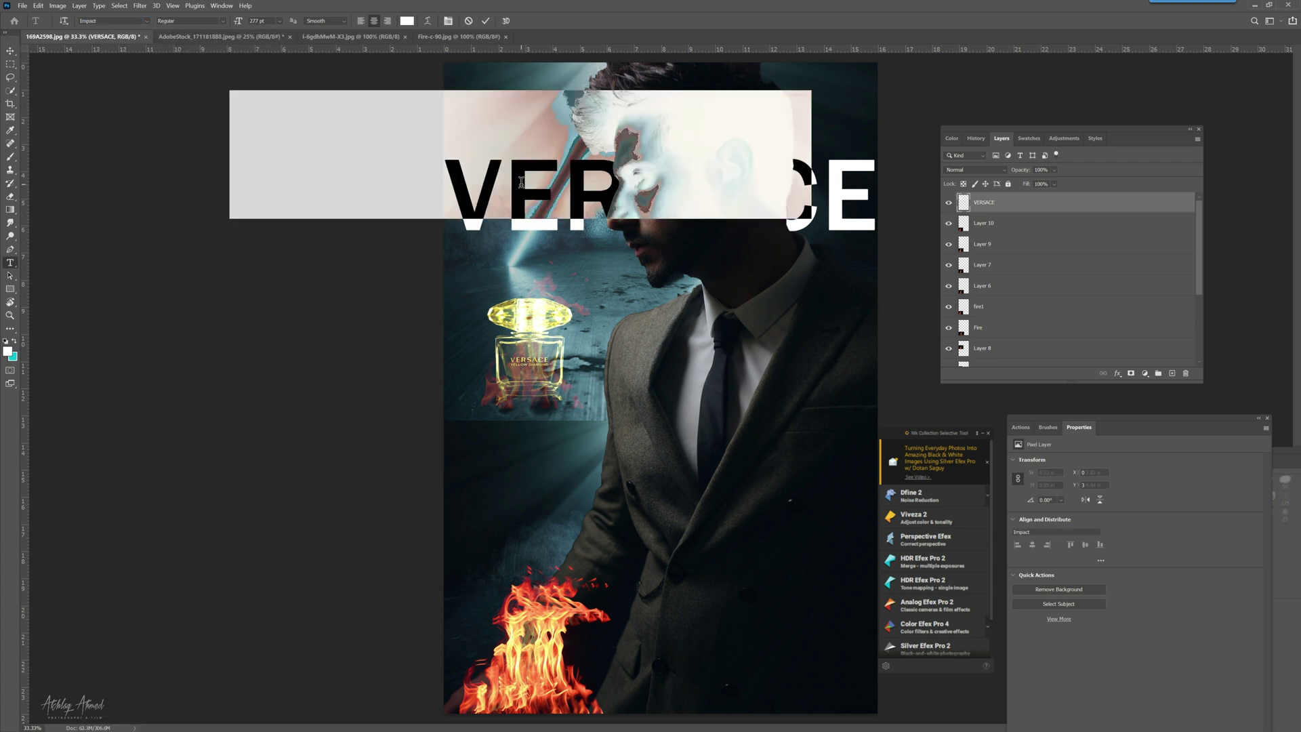
click(11, 51)
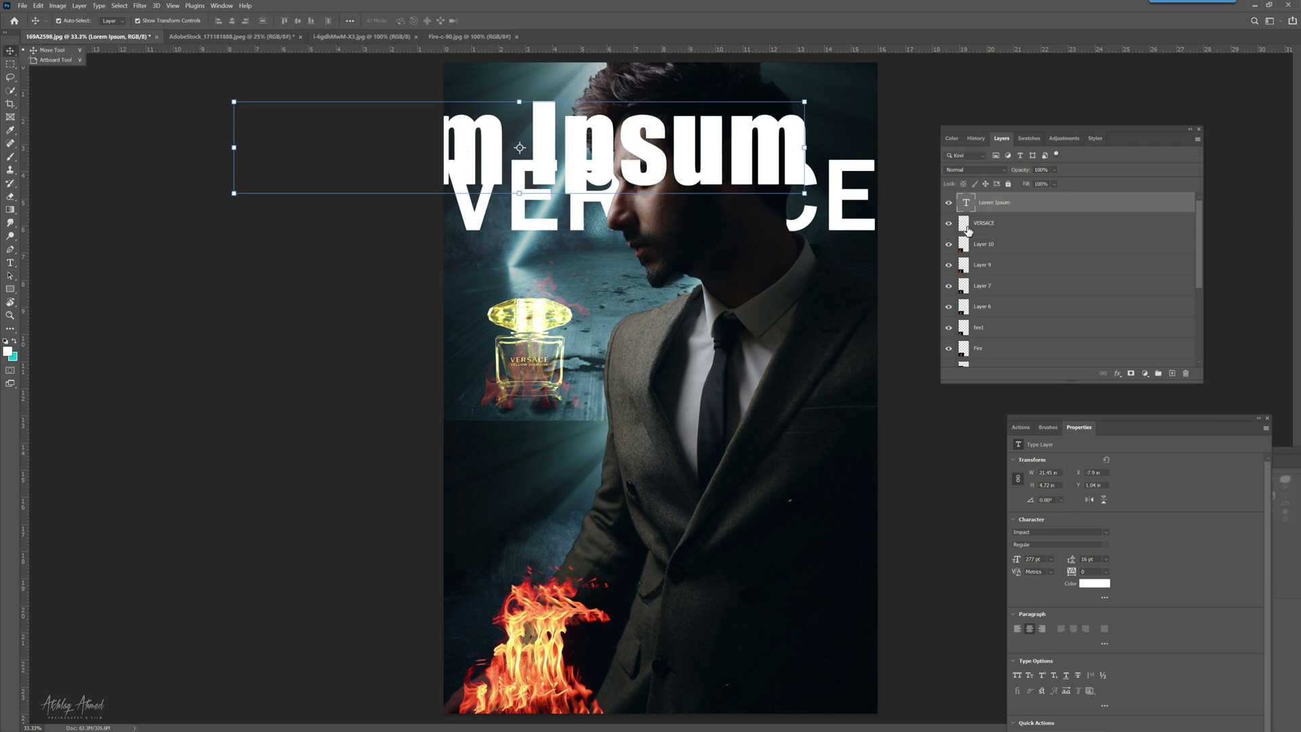
Step: Delete the old rasterized VERSACE layer beneath the new text layer
click(1023, 227)
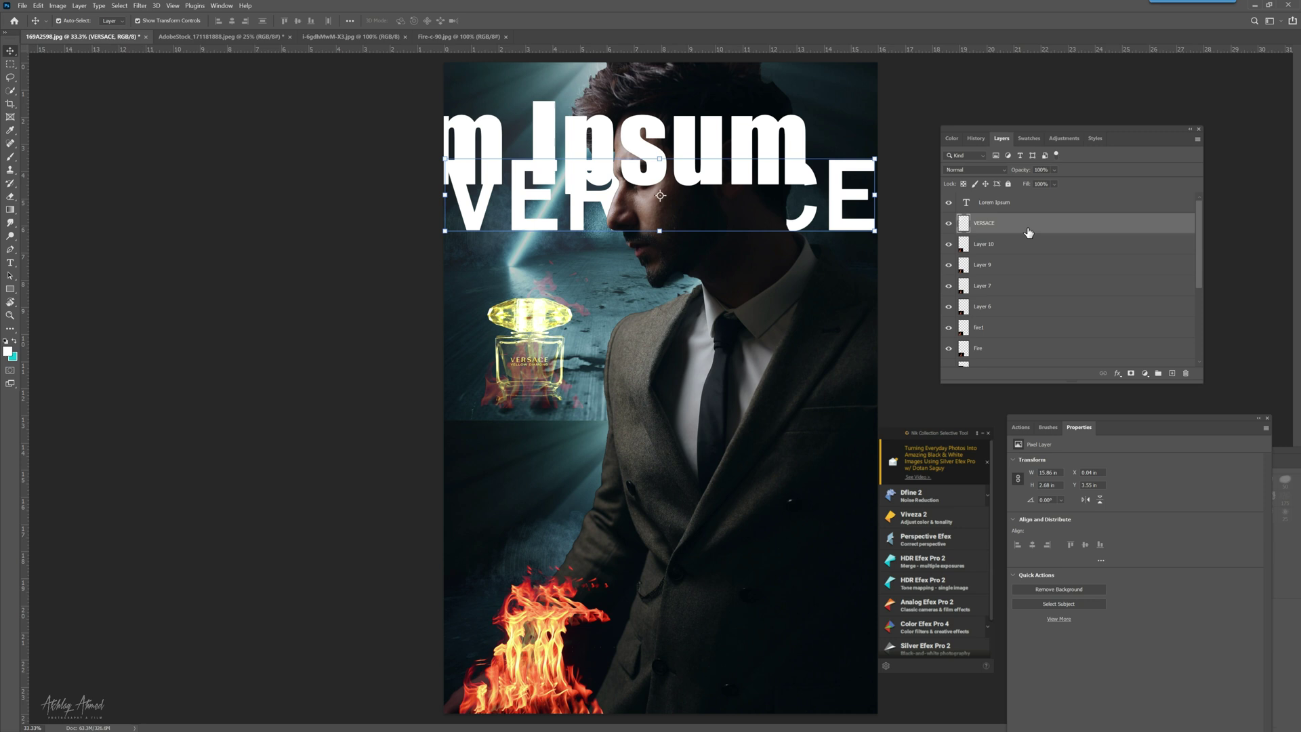
click(1186, 373)
click(623, 276)
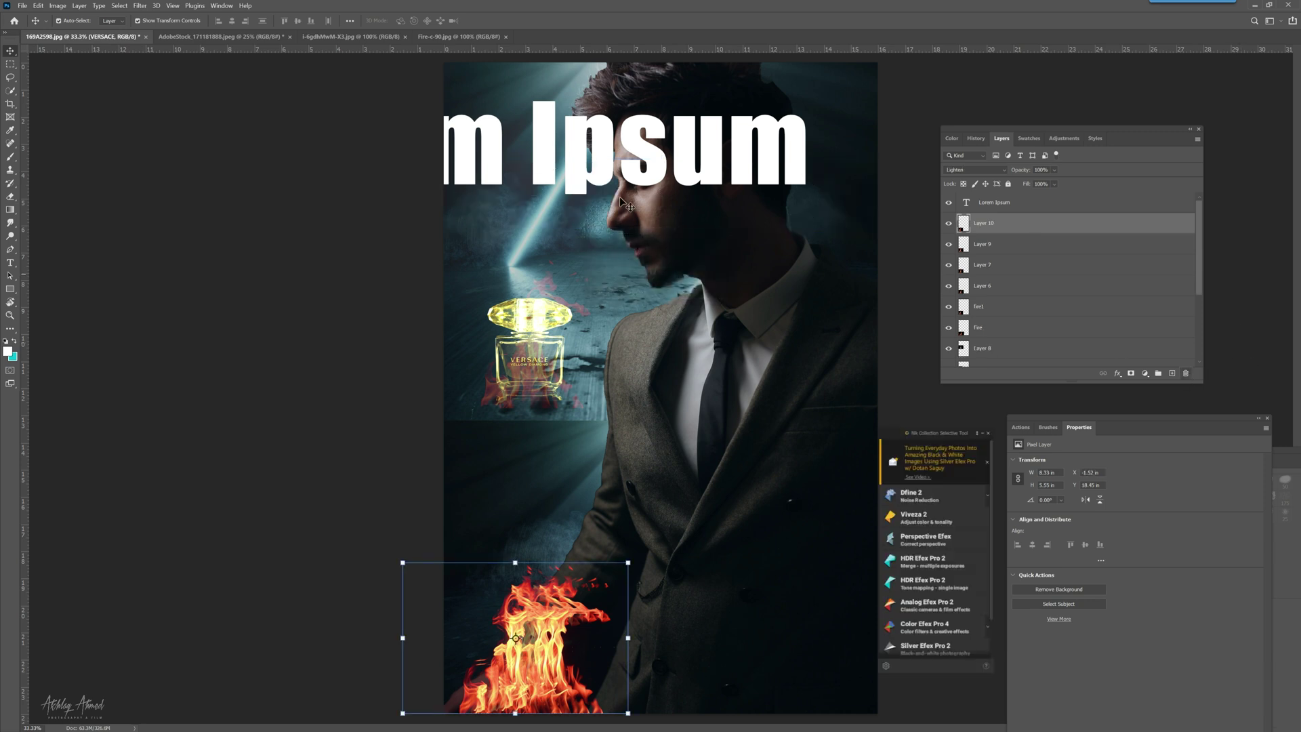
Step: Replace the placeholder wording of the new Impact text layer with VERSACE
drag(599, 164, 667, 188)
double_click(656, 181)
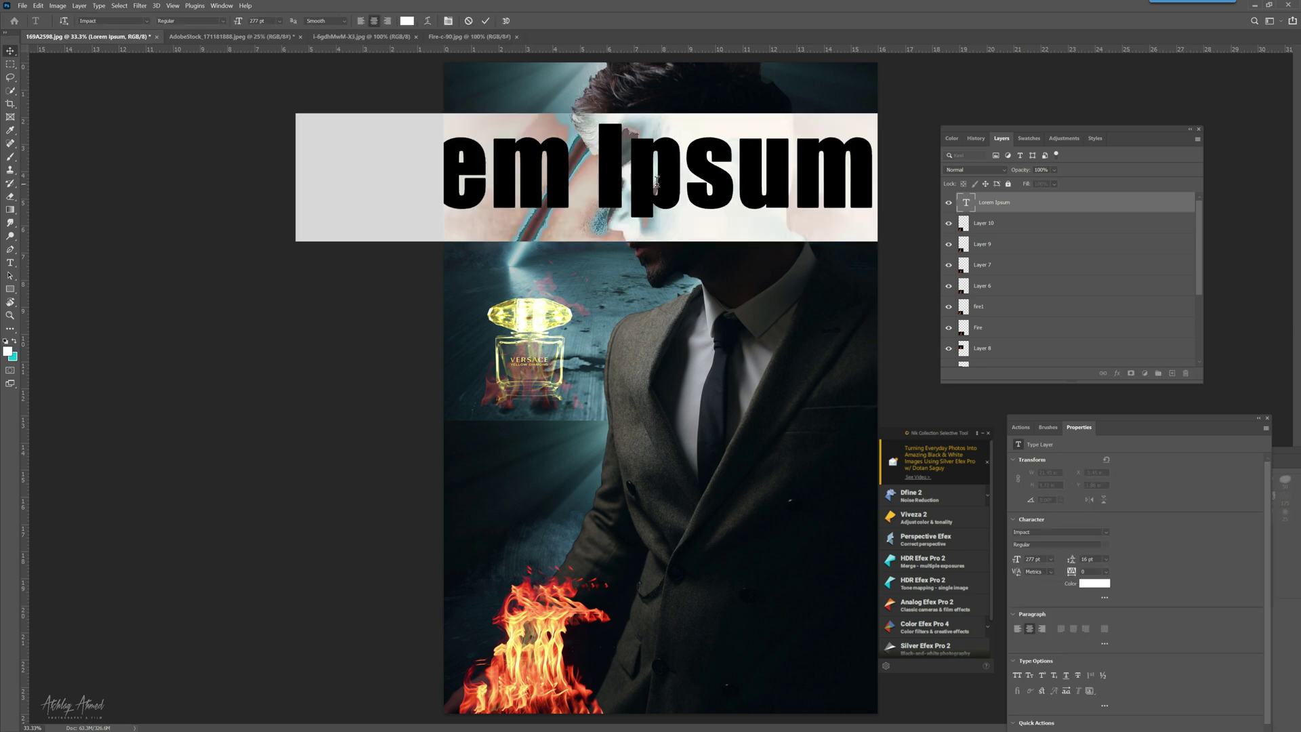
text(VERSA)
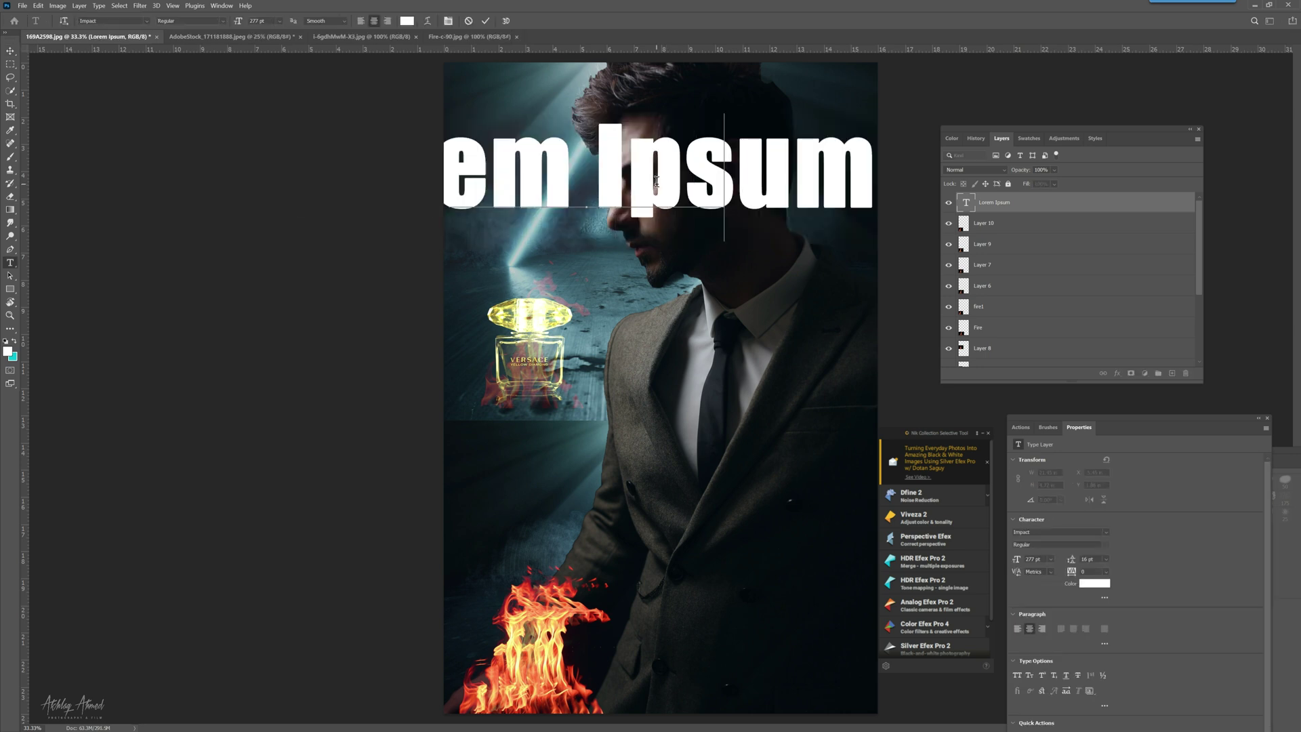
text(CE)
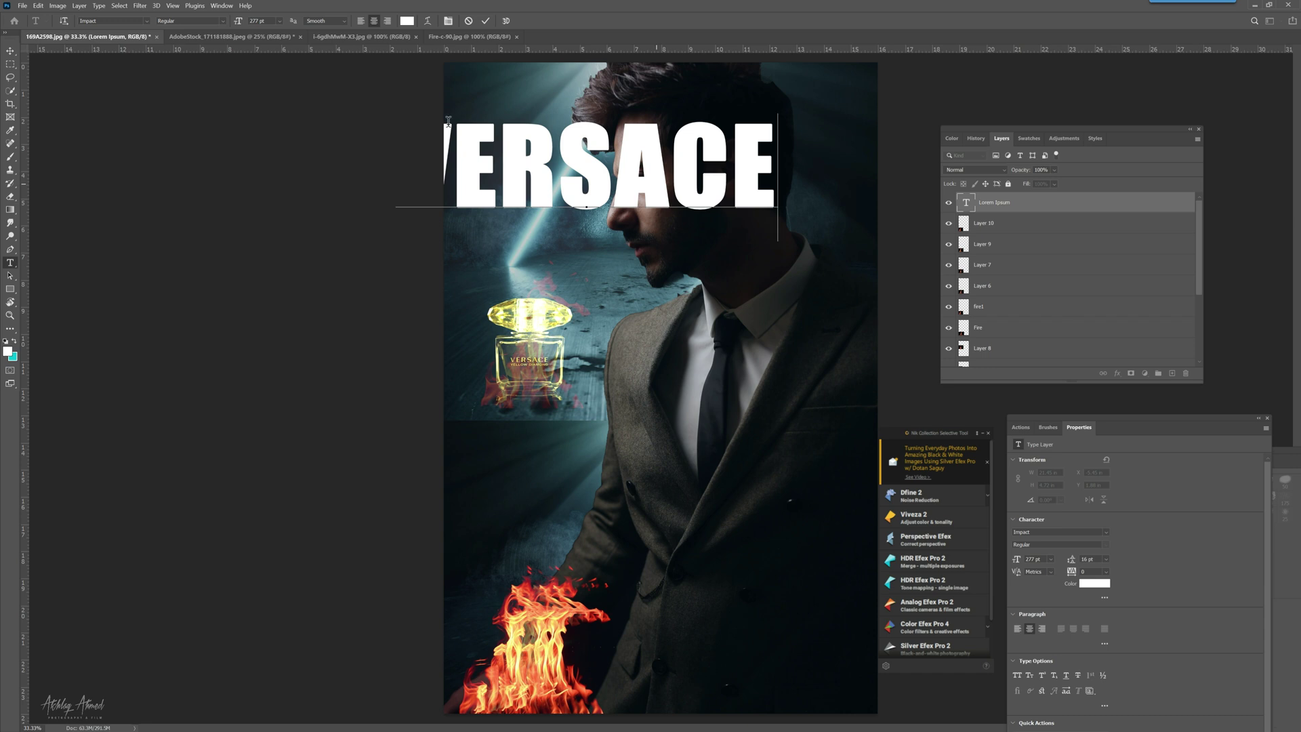
click(11, 50)
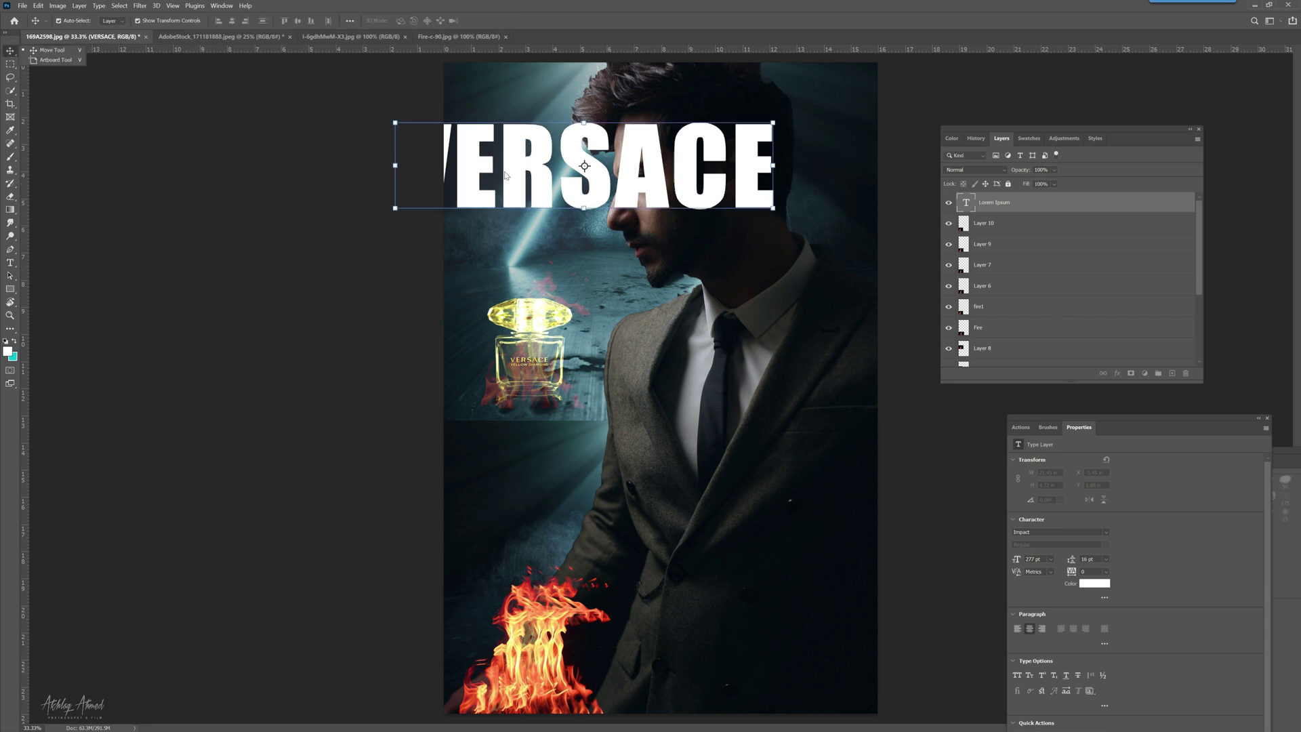
Step: Move the VERSACE text fully onto the poster and centre it horizontally across the man's face
drag(523, 174, 573, 178)
key(ctrl+t)
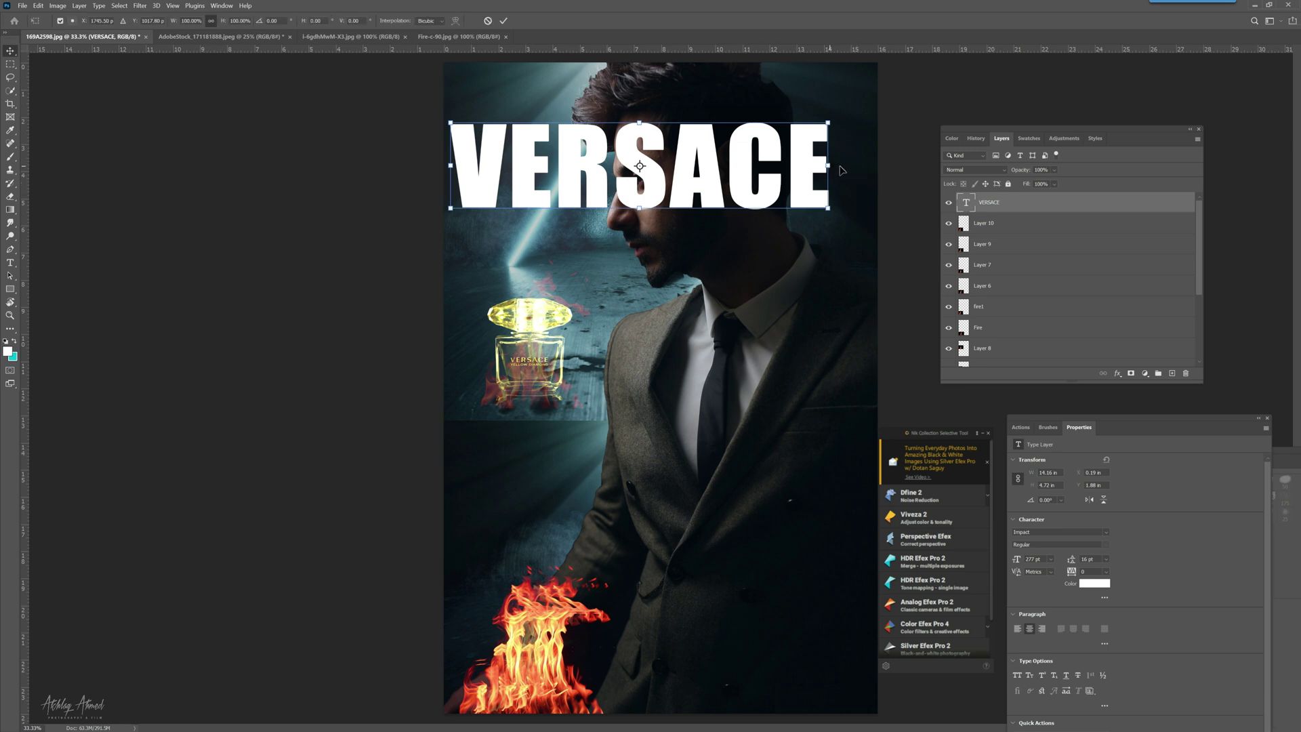
drag(851, 166, 785, 173)
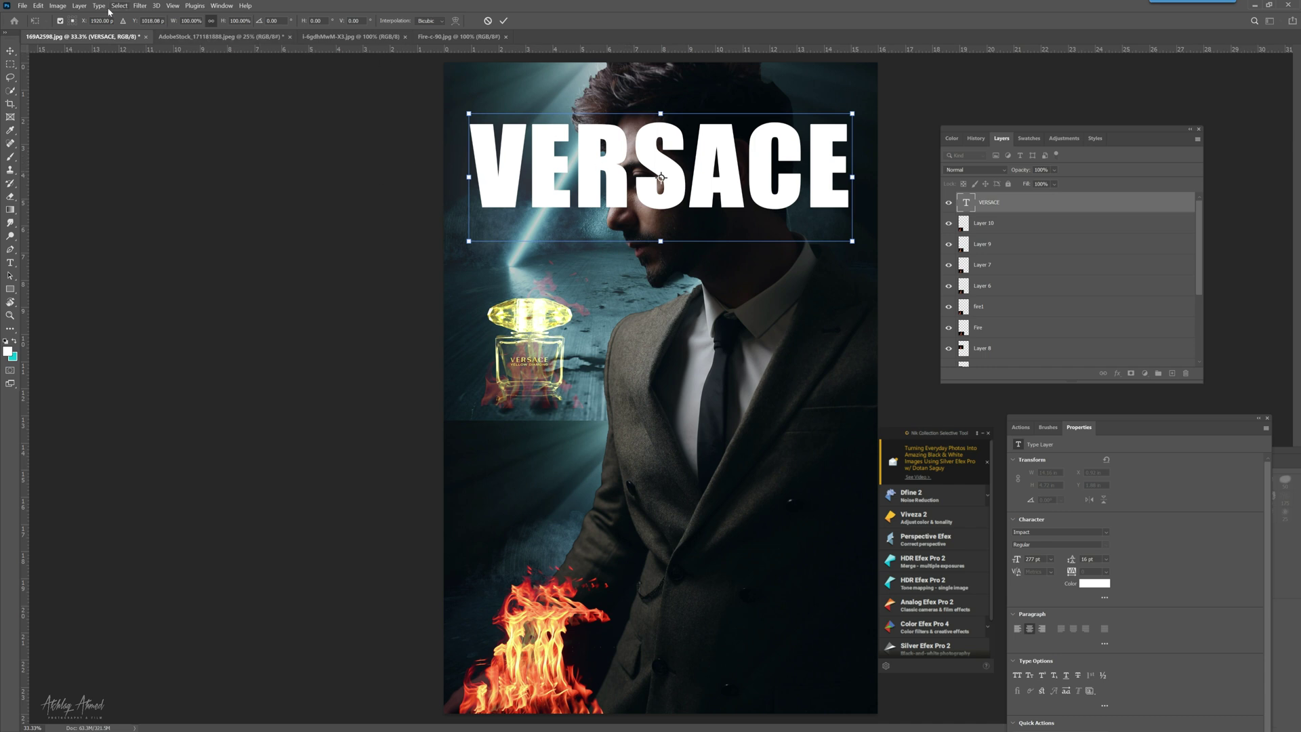
Step: Rasterize the Impact VERSACE text layer
click(995, 208)
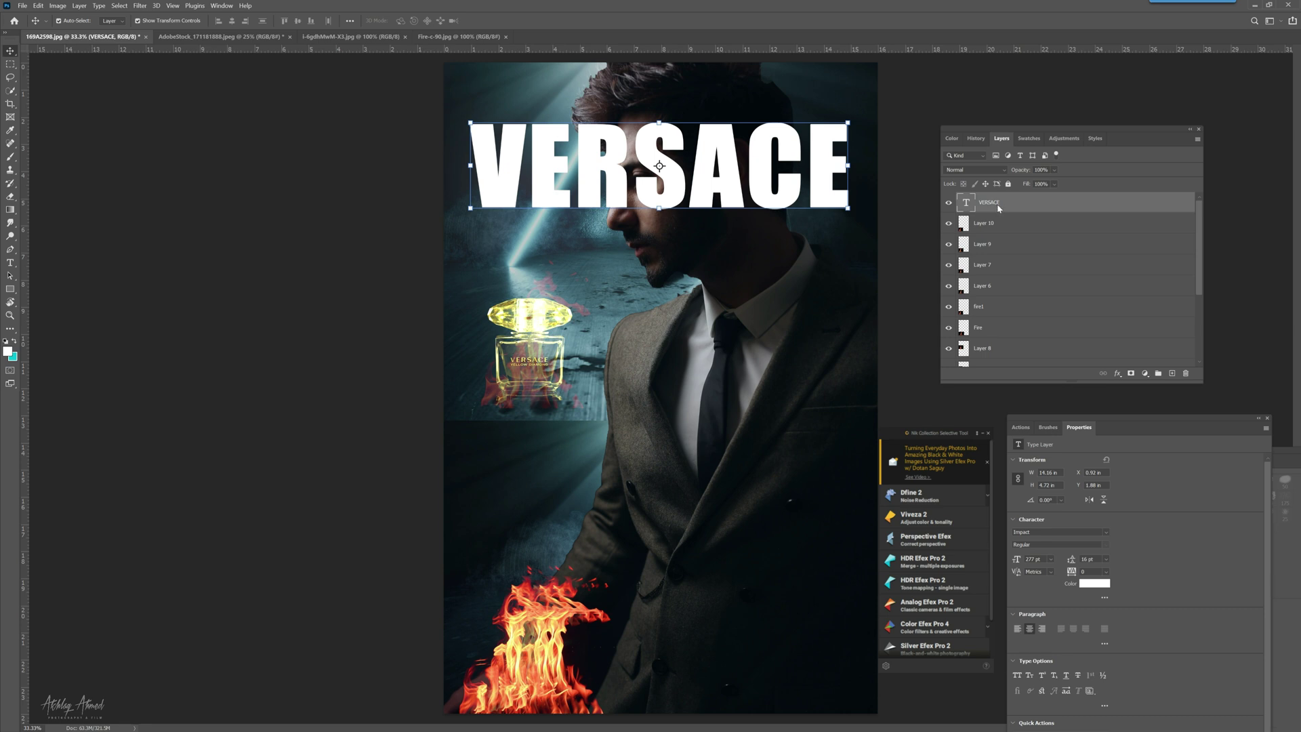
right_click(996, 204)
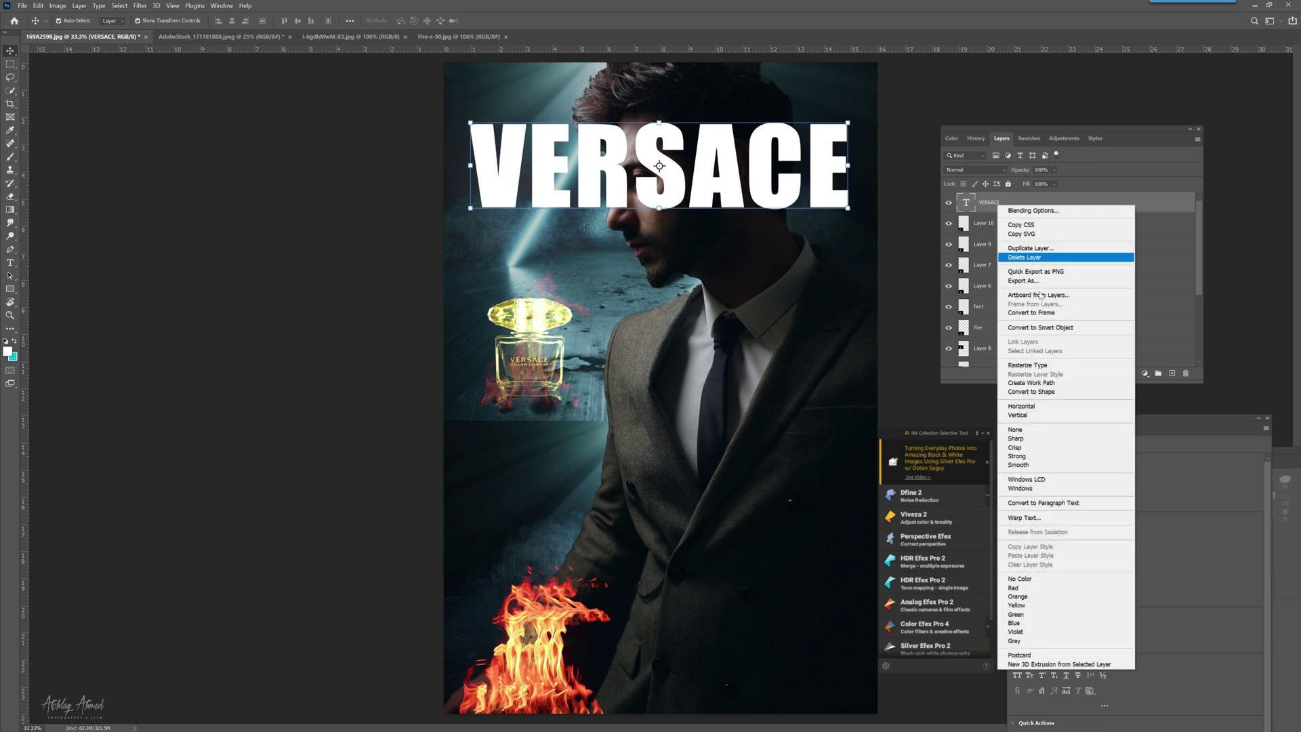
click(1044, 364)
Step: Load the saved Body channel as a new selection around the man
click(79, 5)
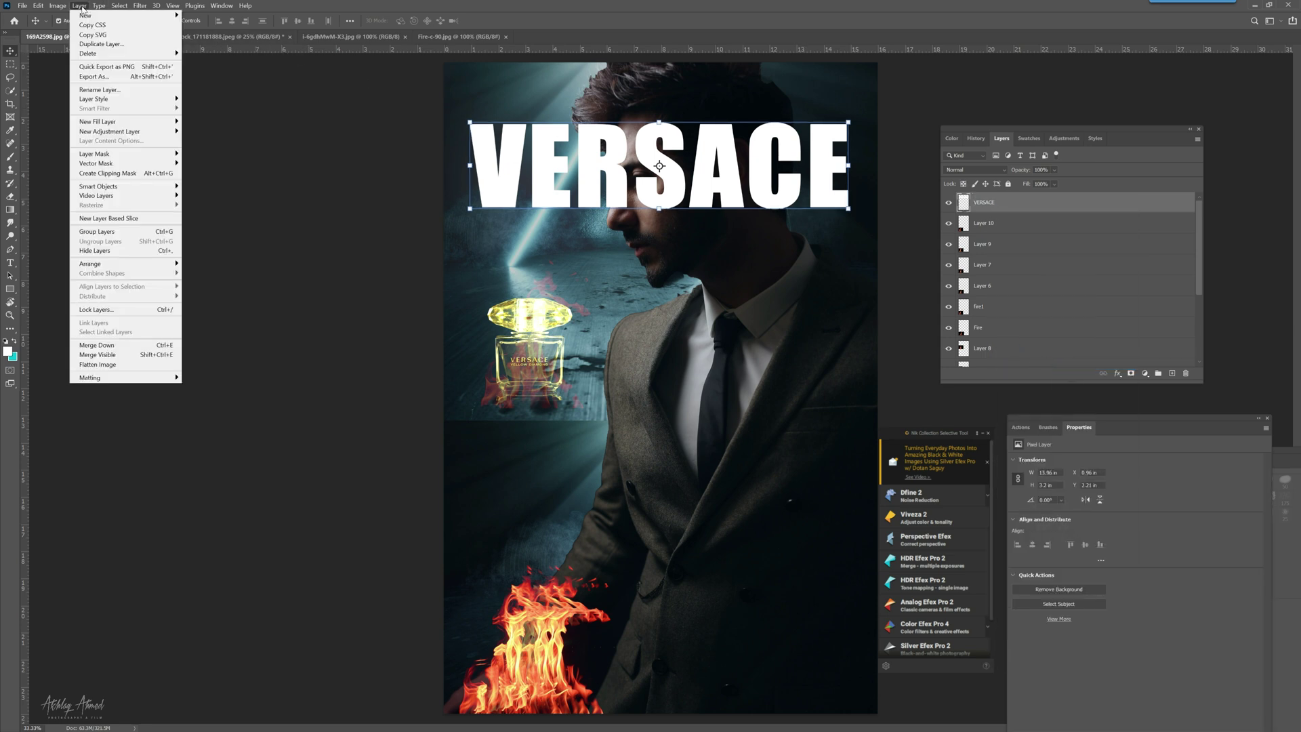
mouse_move(139, 8)
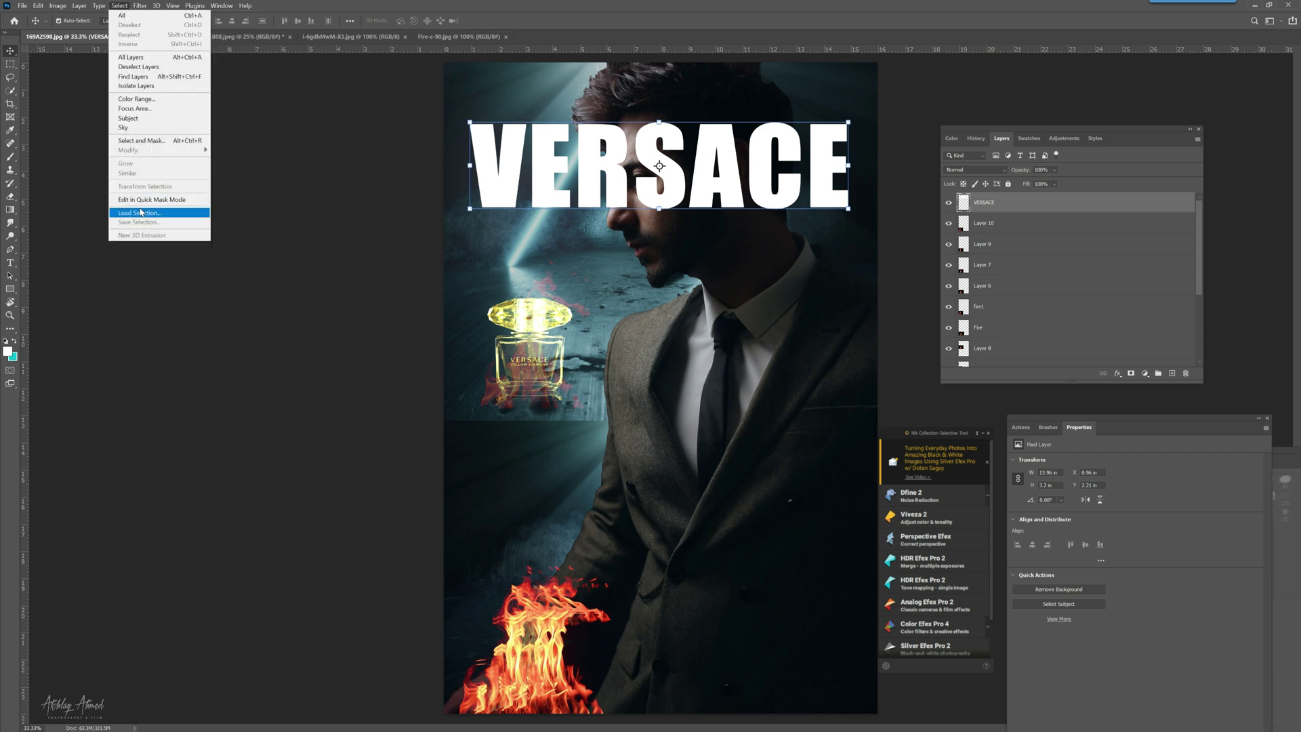
click(141, 212)
click(330, 234)
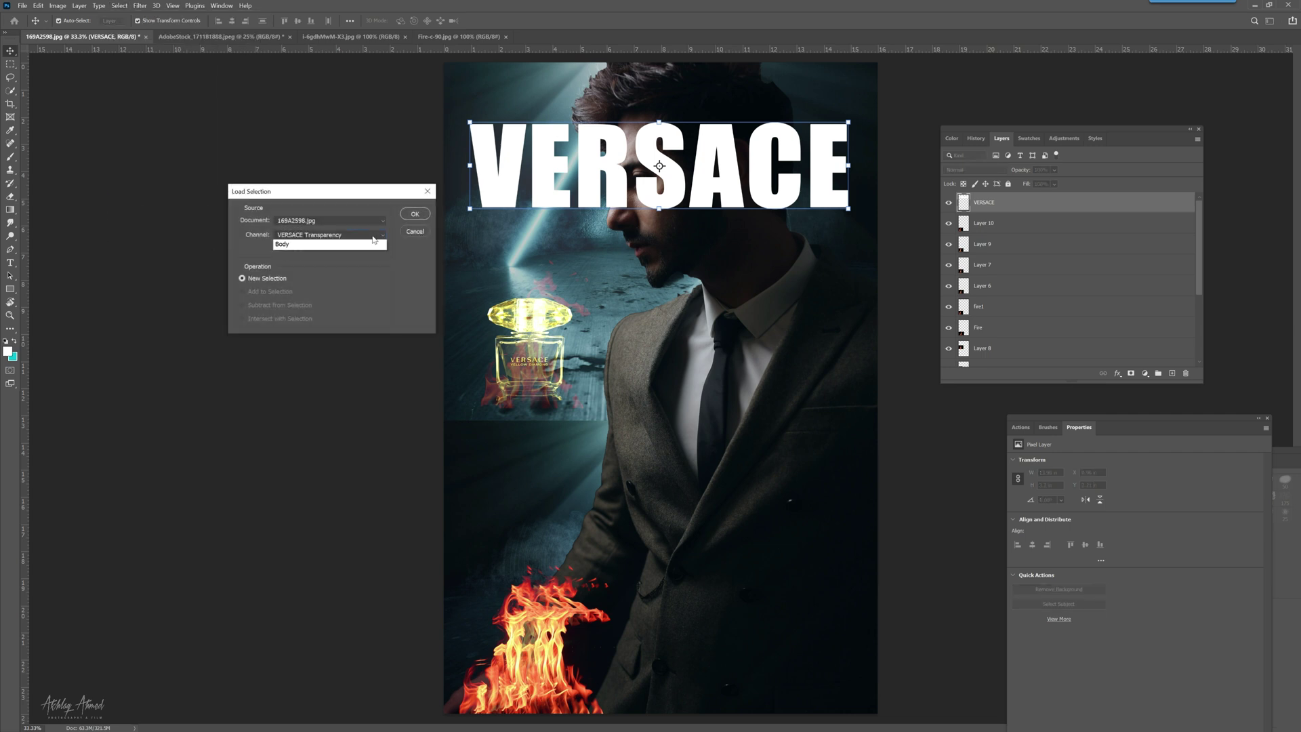
click(319, 247)
click(414, 214)
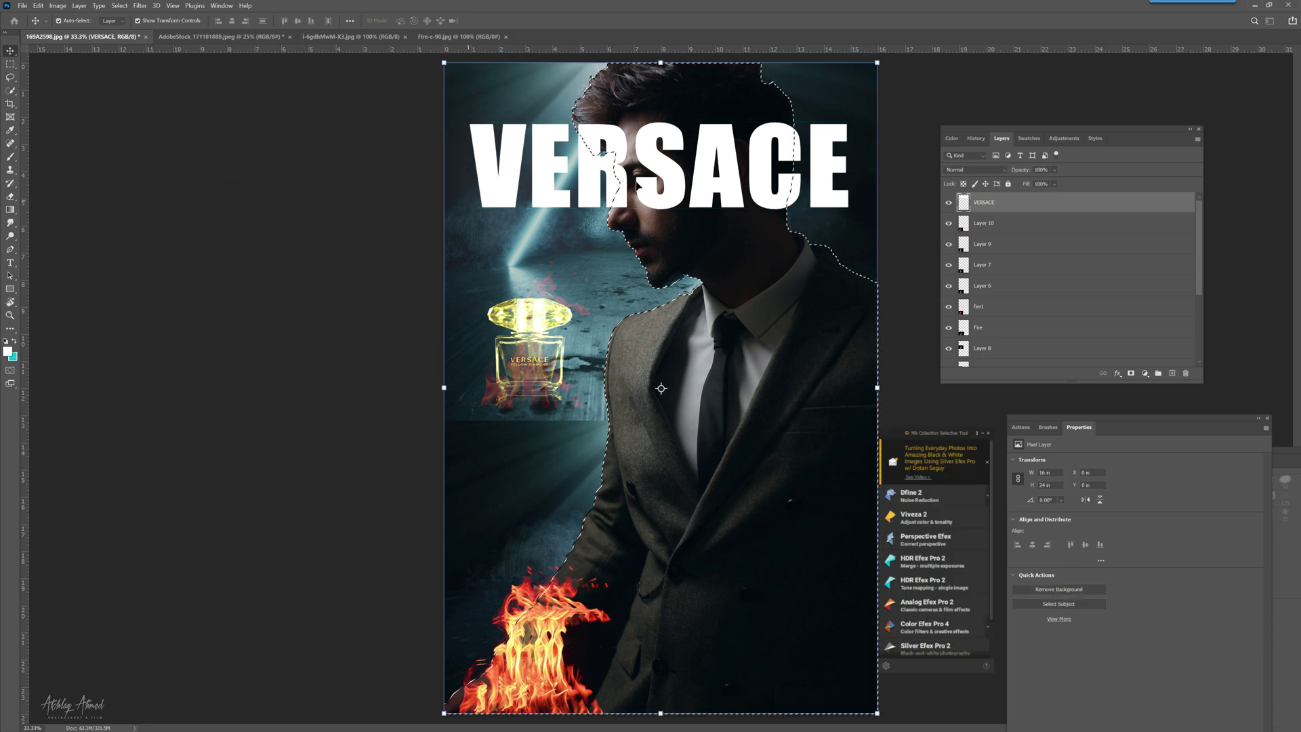
Step: Move the selected Impact letter parts off the man's face onto his jacket and cut them away
drag(666, 245, 698, 488)
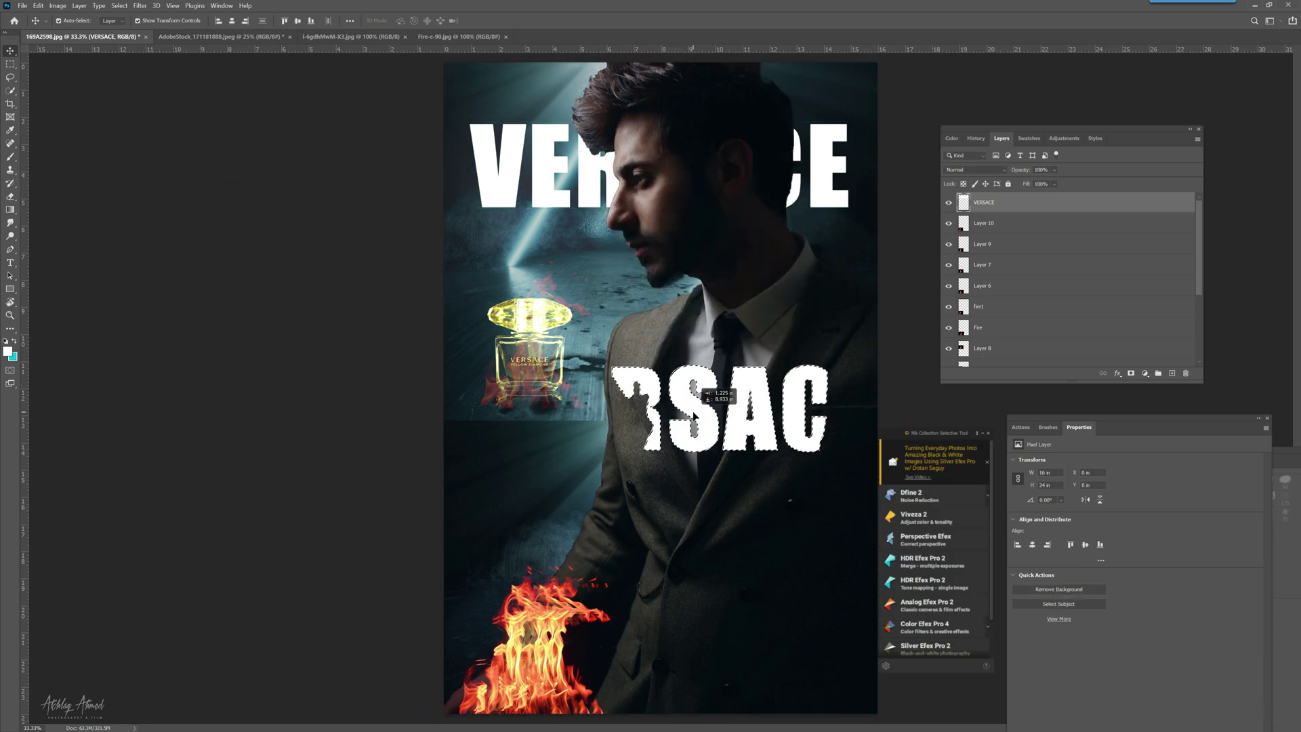
click(38, 5)
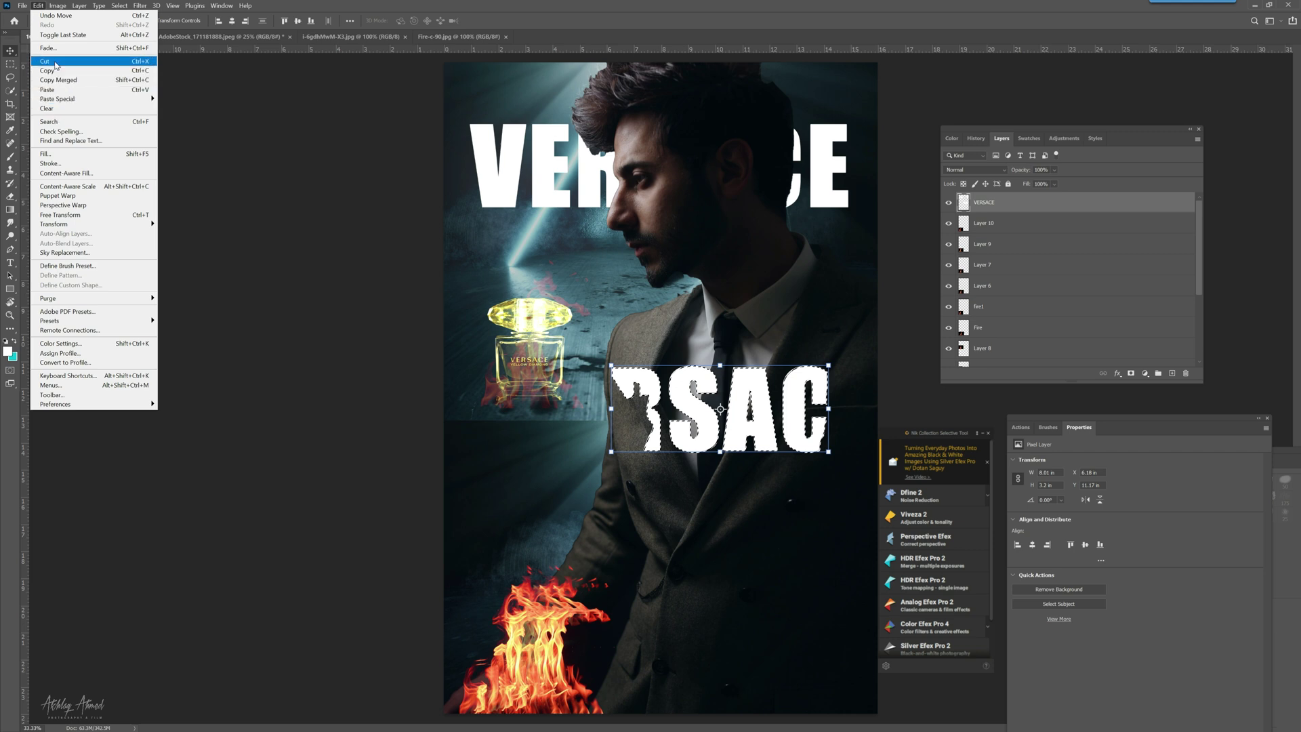
click(56, 65)
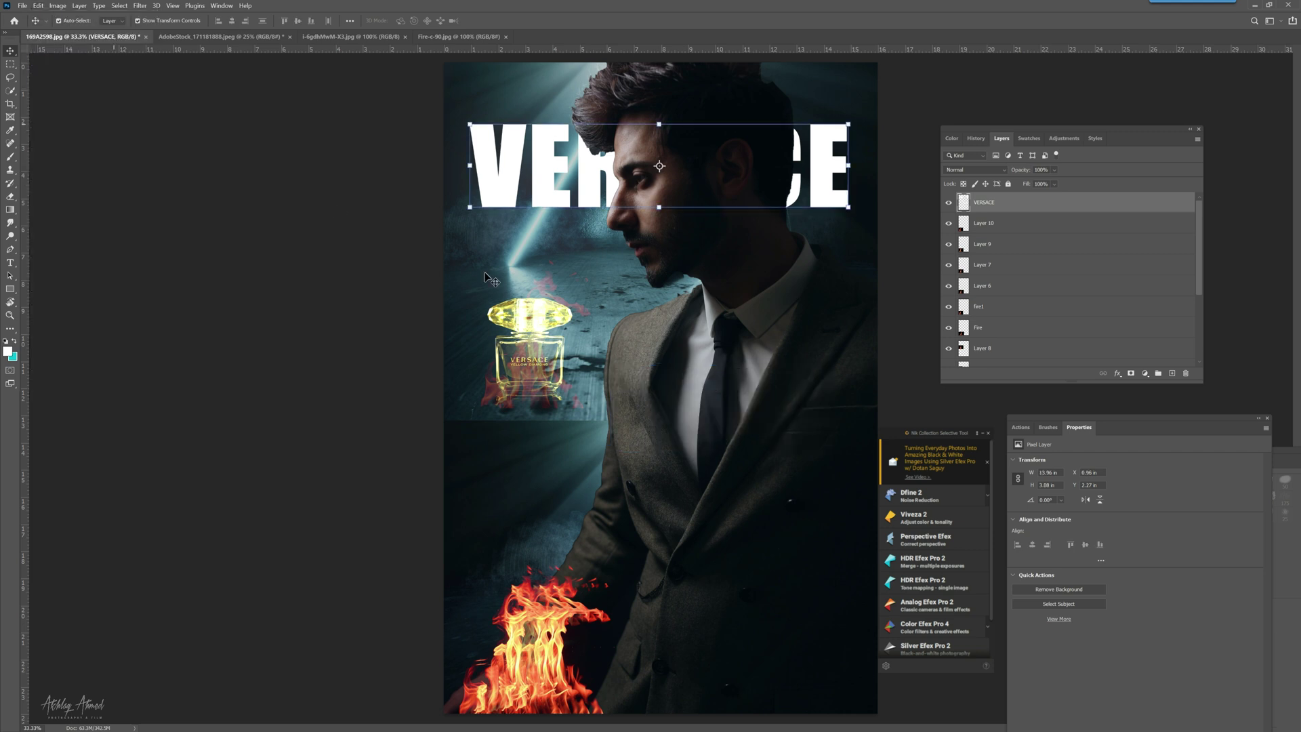
Step: Move the faint flame layer and the perfume bottle down, farther below the VERSACE lettering
click(566, 340)
drag(544, 361, 530, 444)
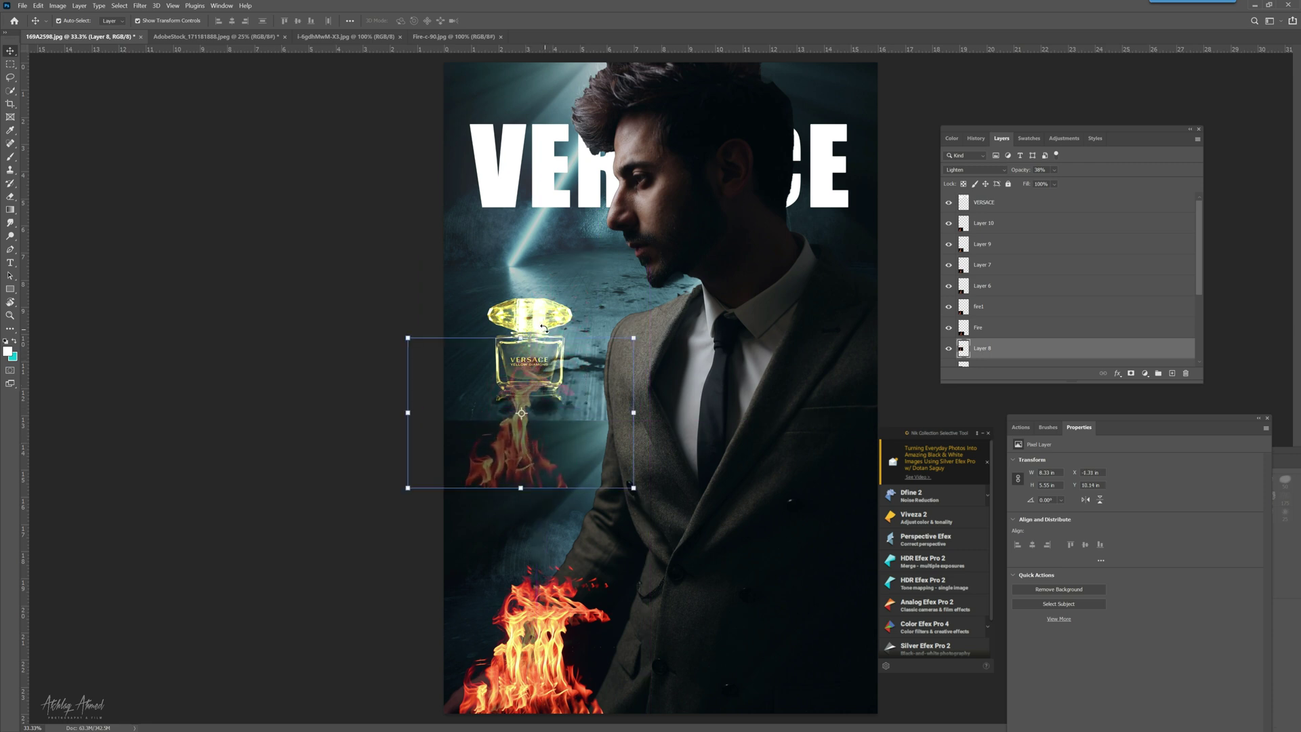
drag(528, 324, 515, 406)
click(398, 520)
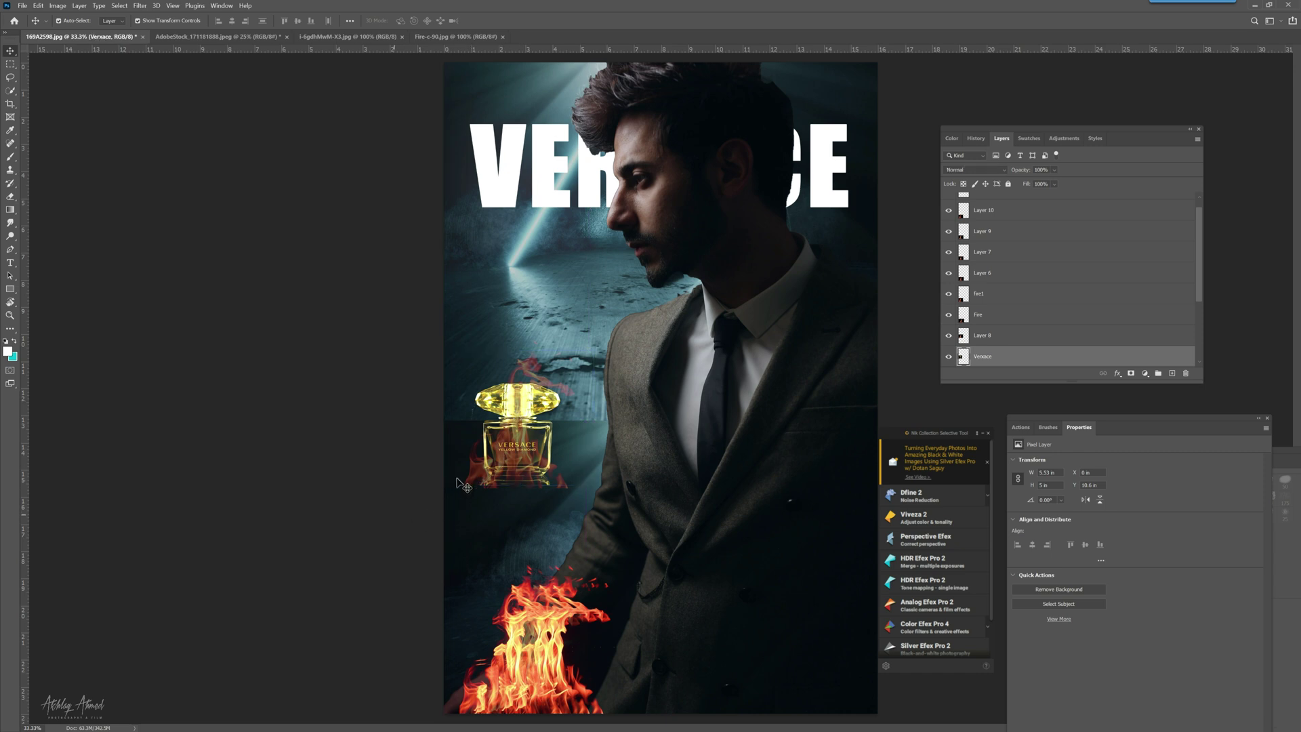
Step: Adjust the faint flame layer's position so the flames surround the lowered perfume bottle
drag(473, 478, 476, 504)
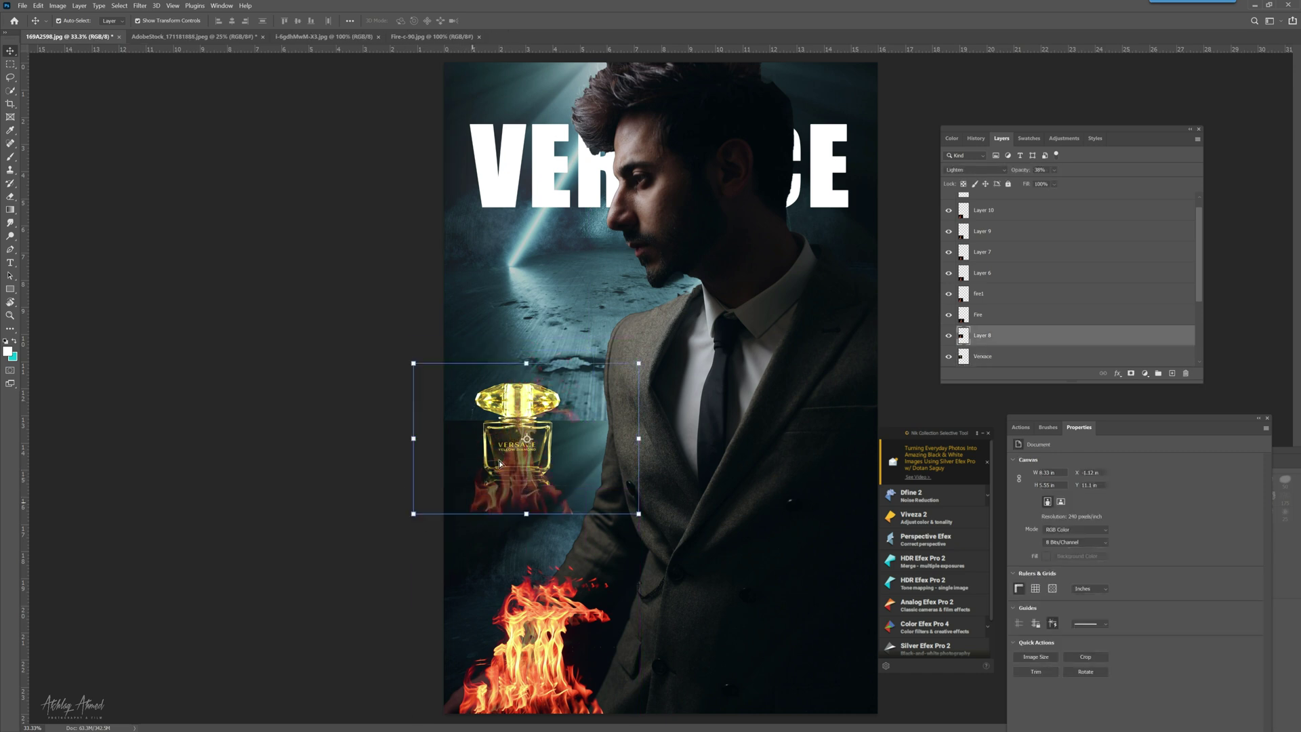
drag(516, 413, 516, 380)
click(291, 434)
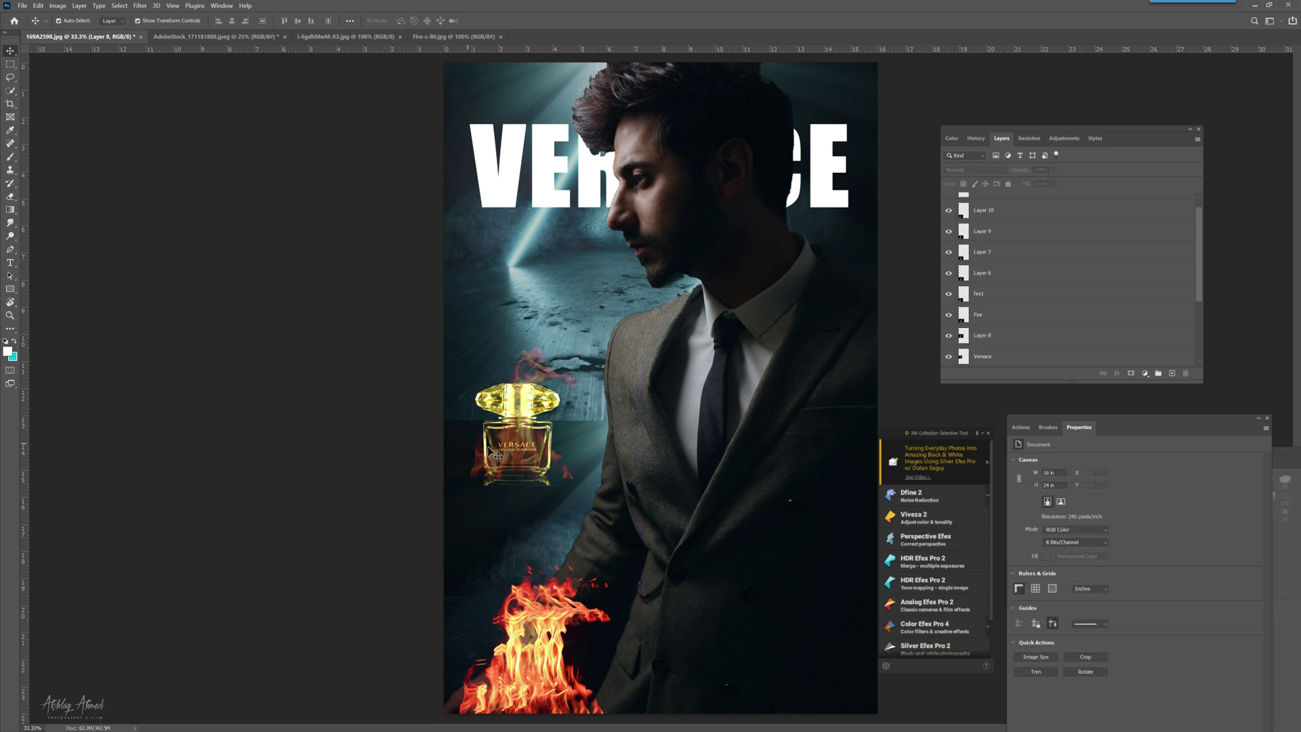